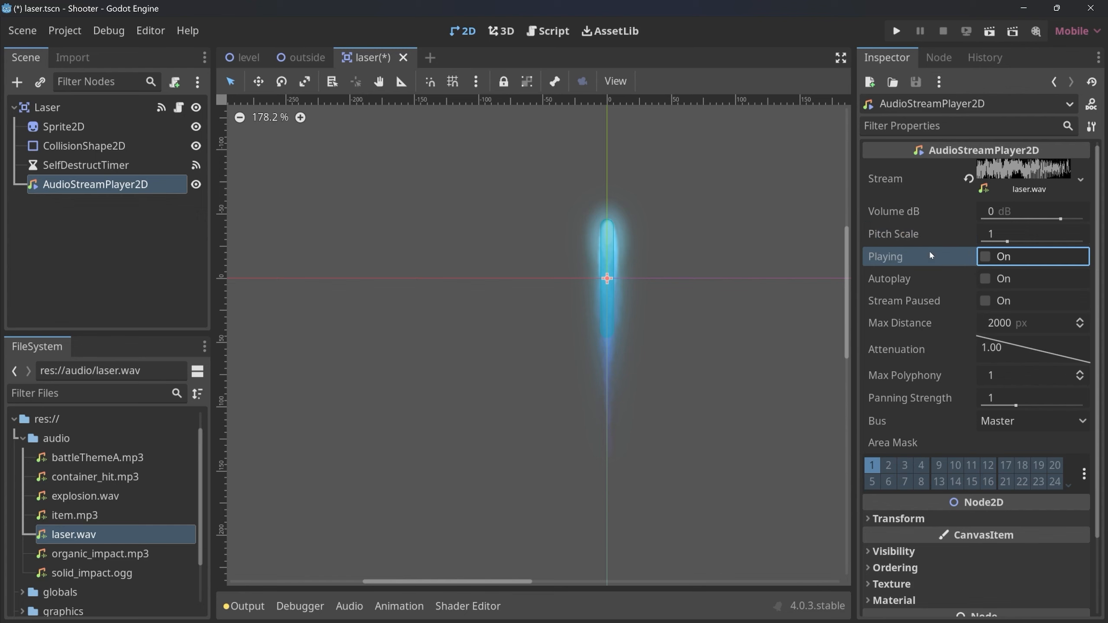
# Add a $AudioStreamPlayer2D.play() call to the laser script's _ready function, below the SelfDestructTimer start line.
pyautogui.moveTo(923, 256)
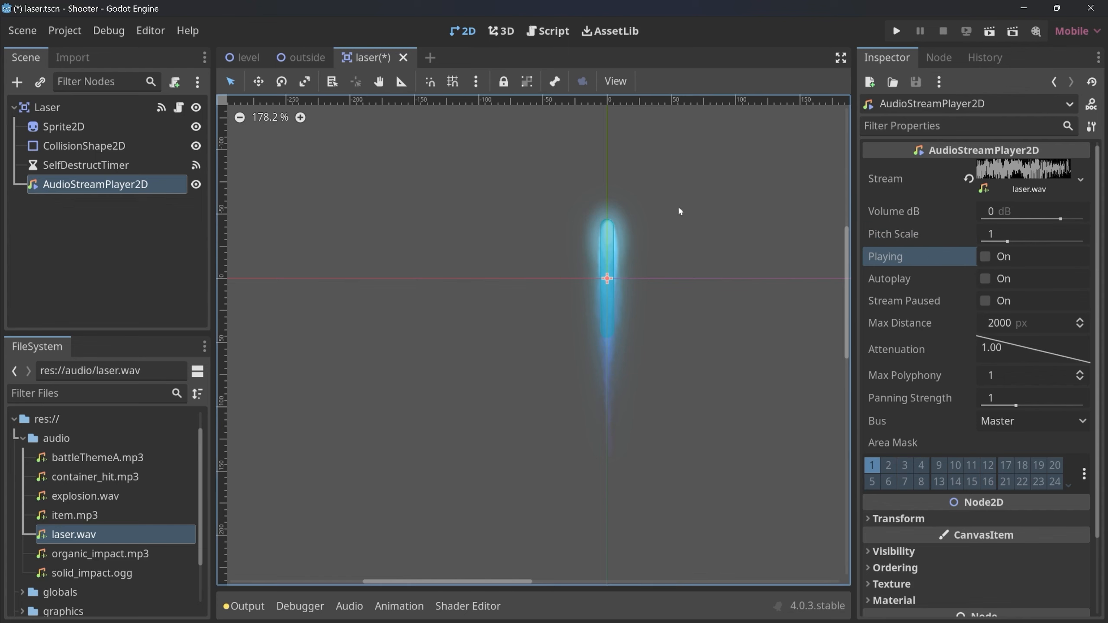
pyautogui.click(176, 111)
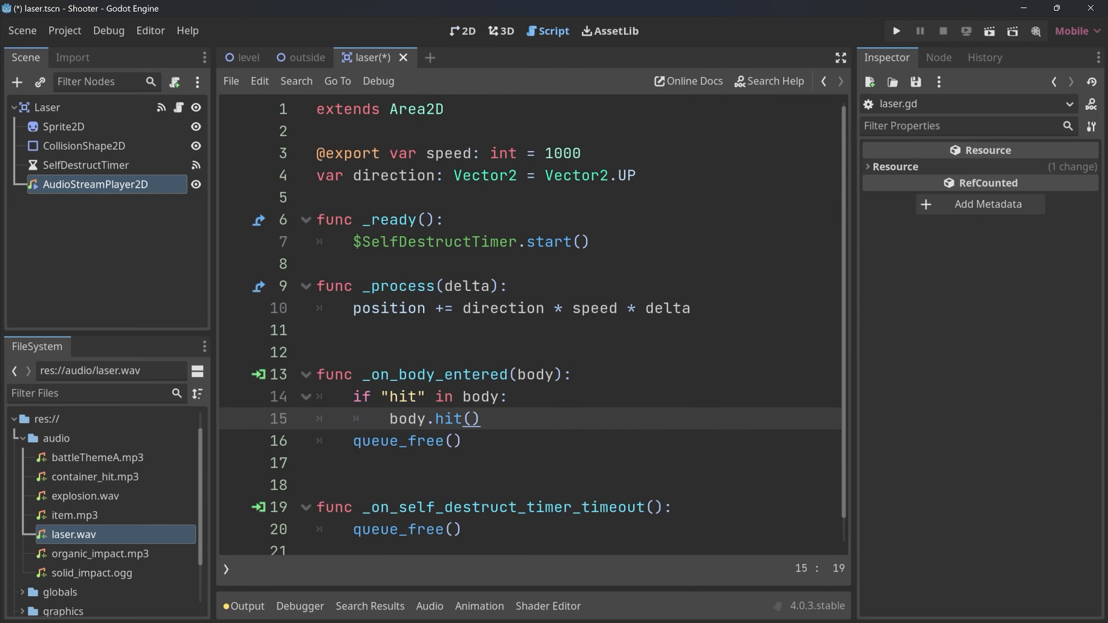
pyautogui.click(592, 243)
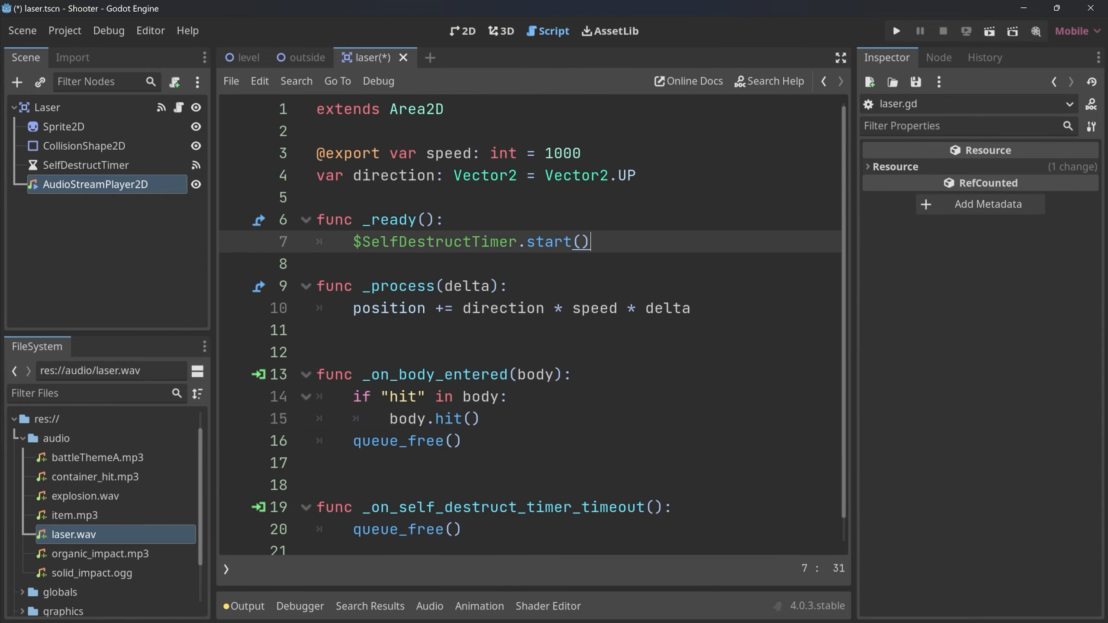
pyautogui.press('Return')
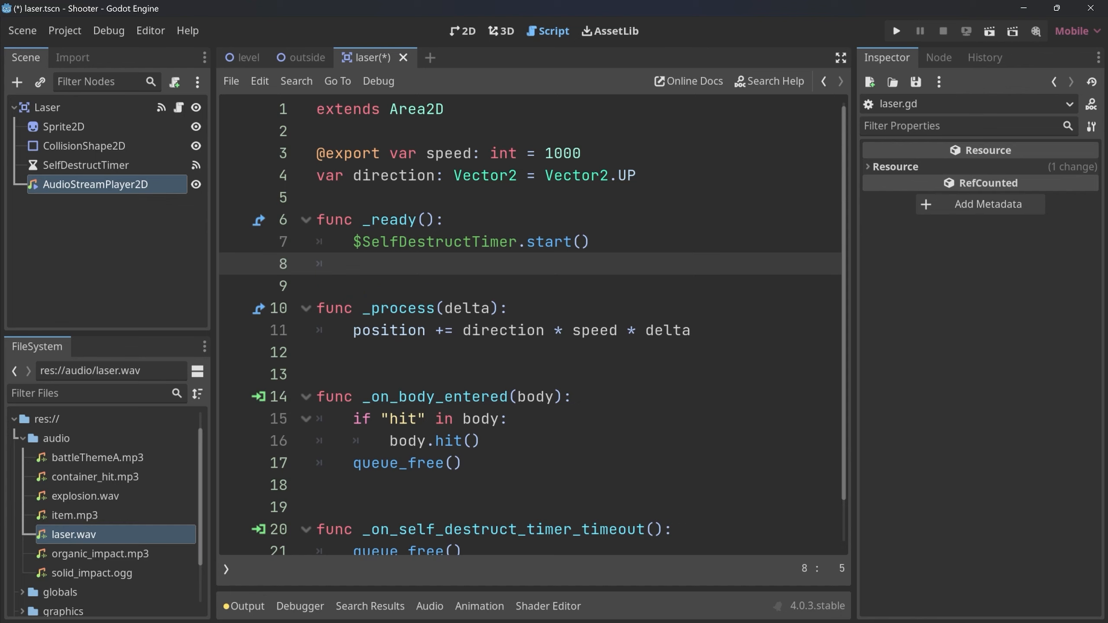
pyautogui.write('$AudioStreamPlayer2D')
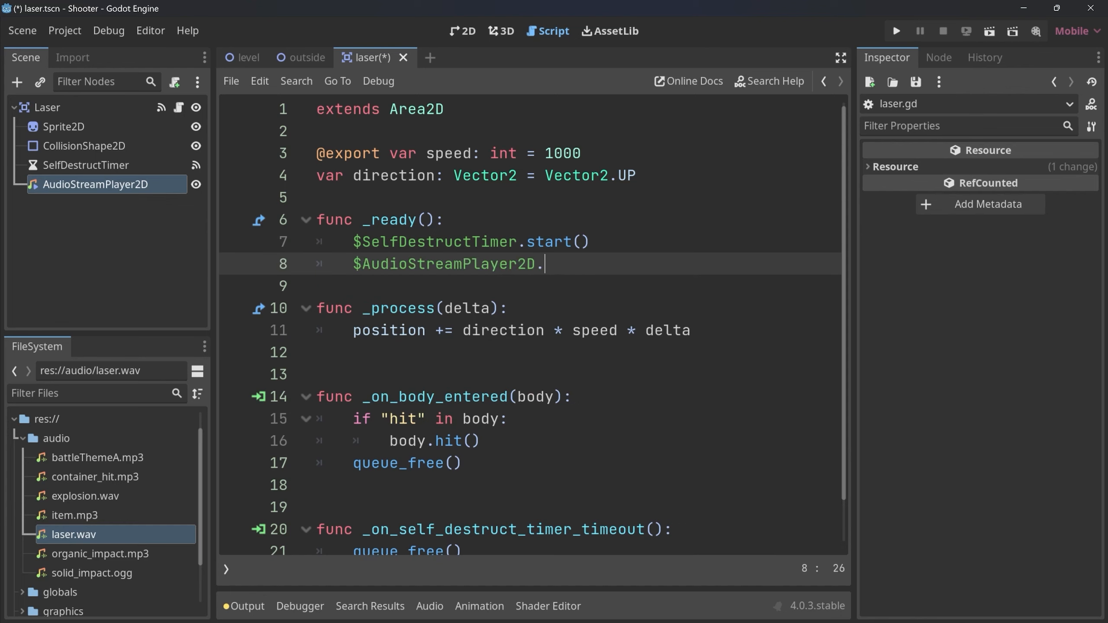
pyautogui.write('.pla')
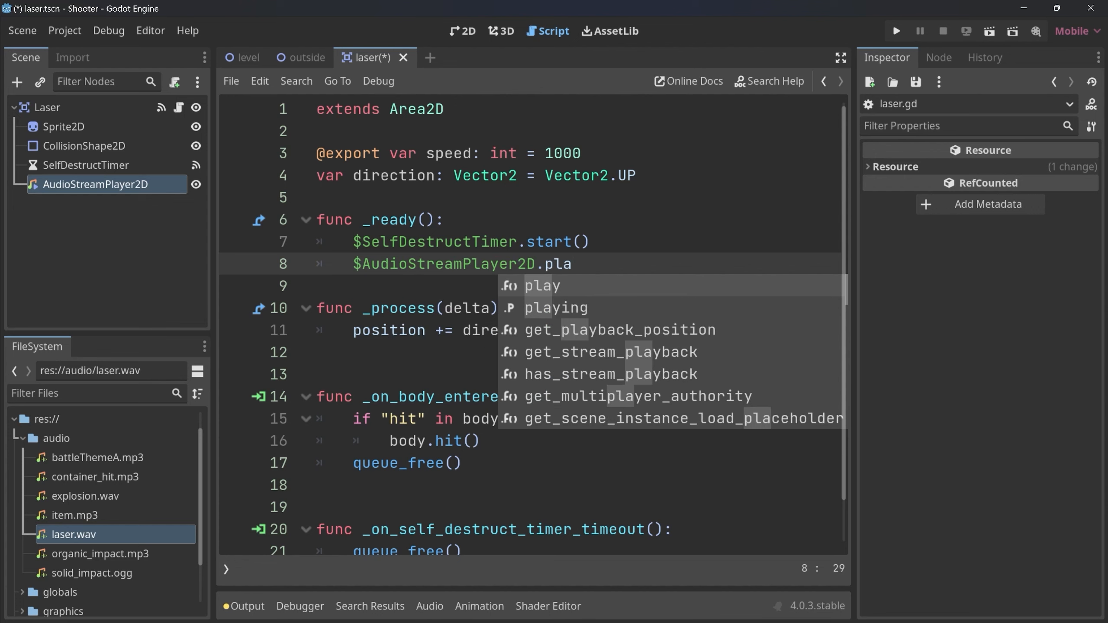
pyautogui.press('Return')
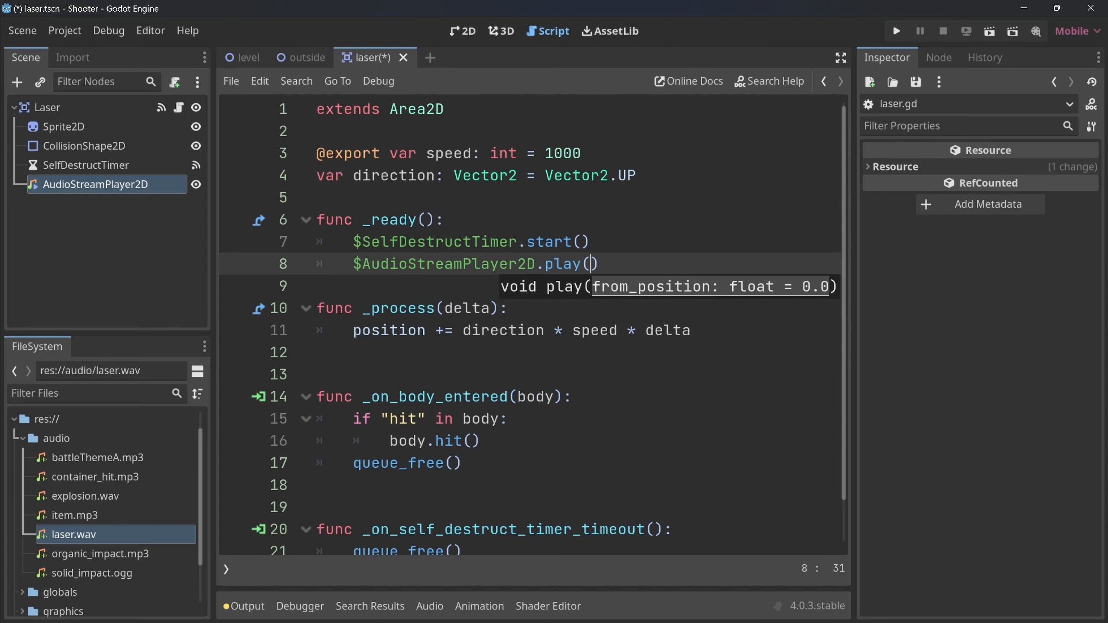
# Run the game, fire several laser shots in different directions to test the sound, and close the game window.
pyautogui.click(897, 31)
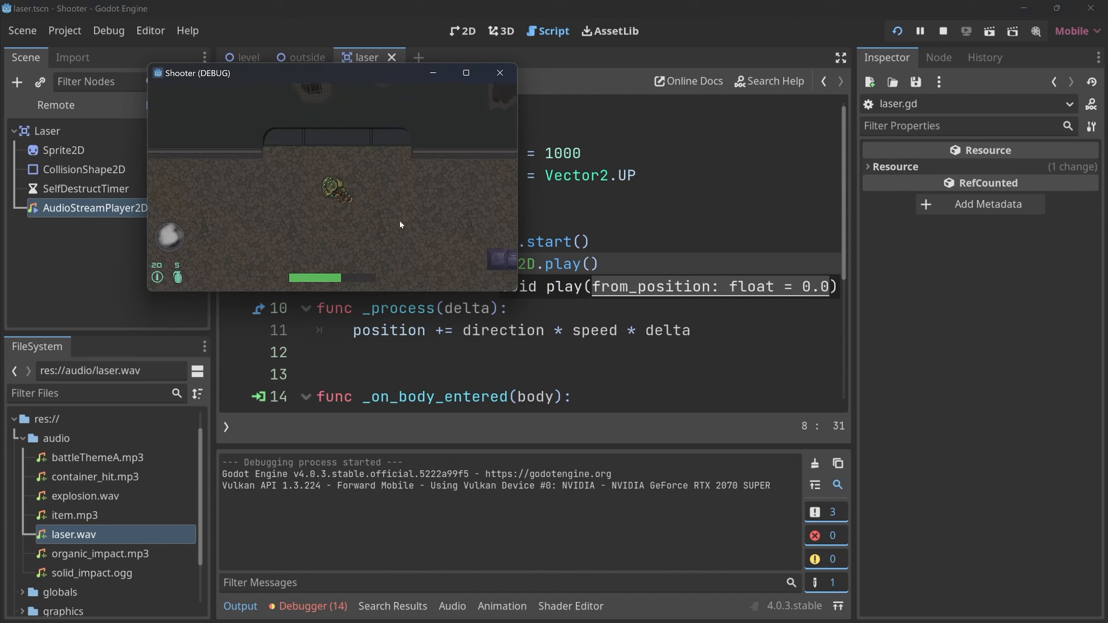
pyautogui.click(464, 204)
pyautogui.click(404, 228)
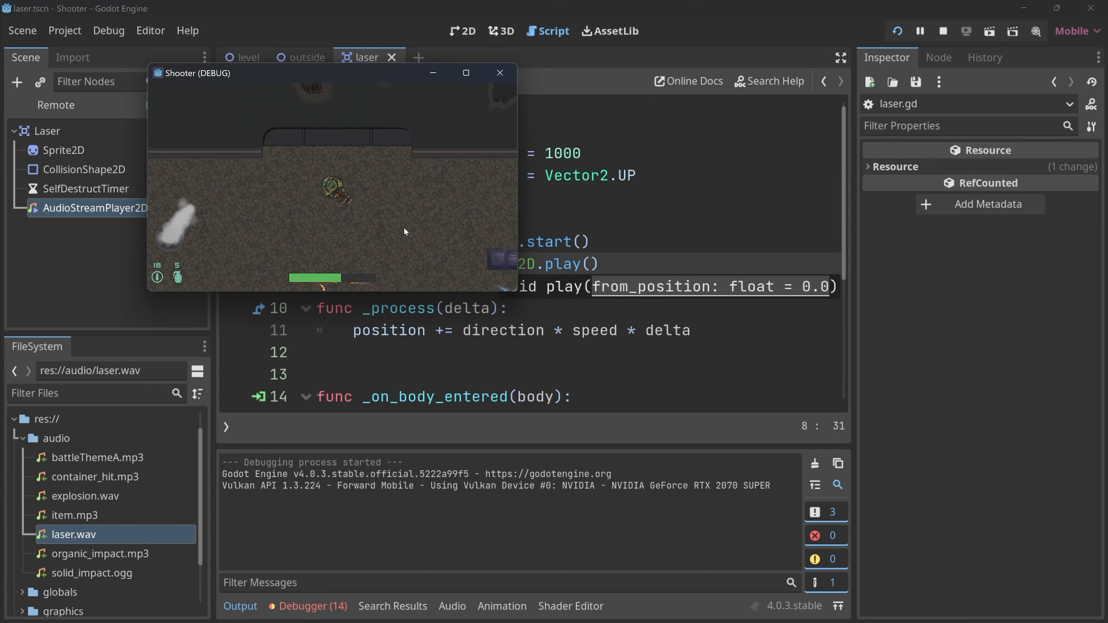
pyautogui.click(414, 217)
pyautogui.click(378, 227)
pyautogui.click(275, 235)
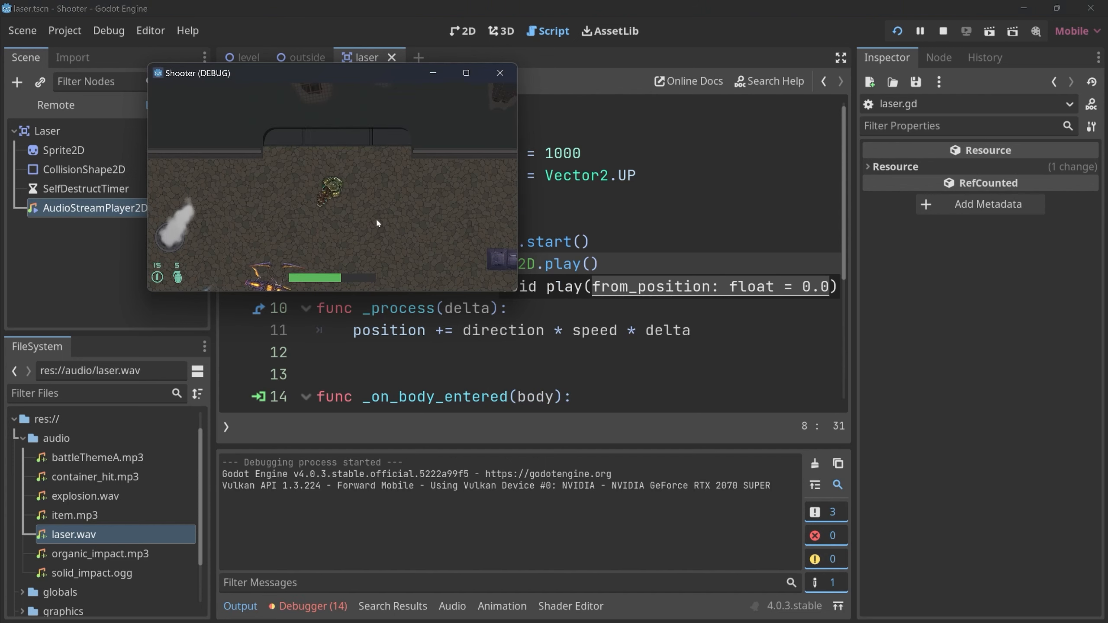
pyautogui.click(419, 219)
pyautogui.click(453, 214)
pyautogui.click(500, 73)
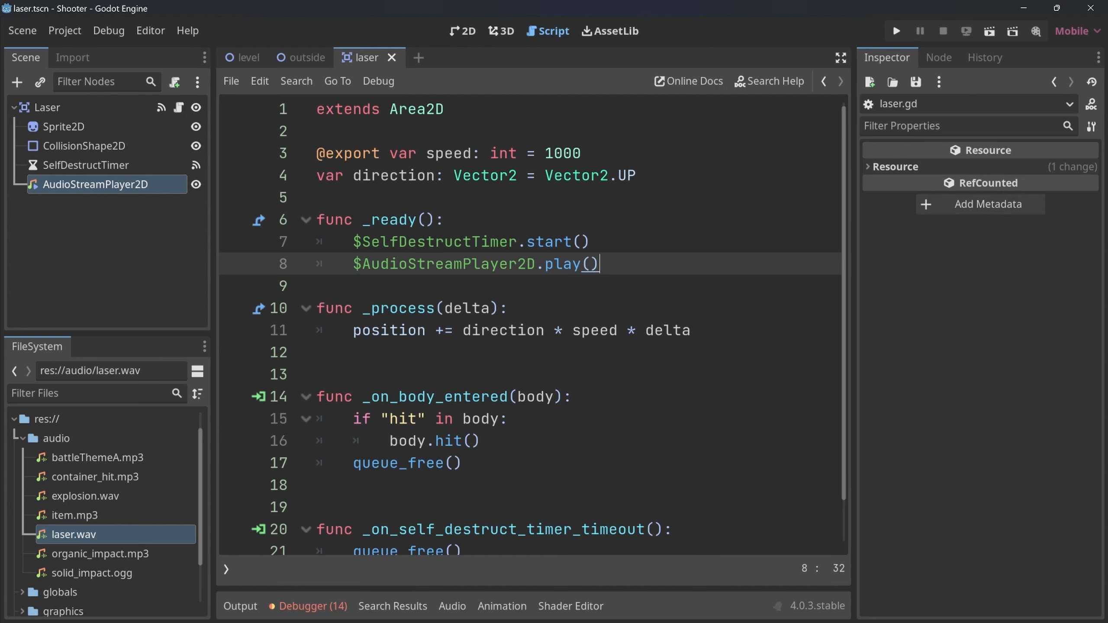
# Remove the $AudioStreamPlayer2D.play() call from the laser script's _ready function.
pyautogui.hotkey('shift', 'Left')
pyautogui.hotkey('shift', 'Left')
pyautogui.hotkey('shift', 'Left')
pyautogui.hotkey('shift', 'Left')
pyautogui.hotkey('shift', 'Left')
pyautogui.hotkey('shift', 'Left')
pyautogui.hotkey('shift', 'Left')
pyautogui.hotkey('shift', 'Left')
pyautogui.hotkey('shift', 'Left')
pyautogui.hotkey('shift', 'Left')
pyautogui.hotkey('shift', 'Left')
pyautogui.hotkey('shift', 'Left')
pyautogui.hotkey('shift', 'Left')
pyautogui.hotkey('shift', 'Left')
pyautogui.hotkey('shift', 'Left')
pyautogui.hotkey('shift', 'Left')
pyautogui.hotkey('shift', 'Left')
pyautogui.hotkey('shift', 'Left')
pyautogui.hotkey('shift', 'Left')
pyautogui.hotkey('shift', 'Left')
pyautogui.press('BackSpace')
pyautogui.press('BackSpace')
# Turn on Autoplay for the AudioStreamPlayer2D node in the laser scene.
pyautogui.hotkey('ctrl', 'F1')
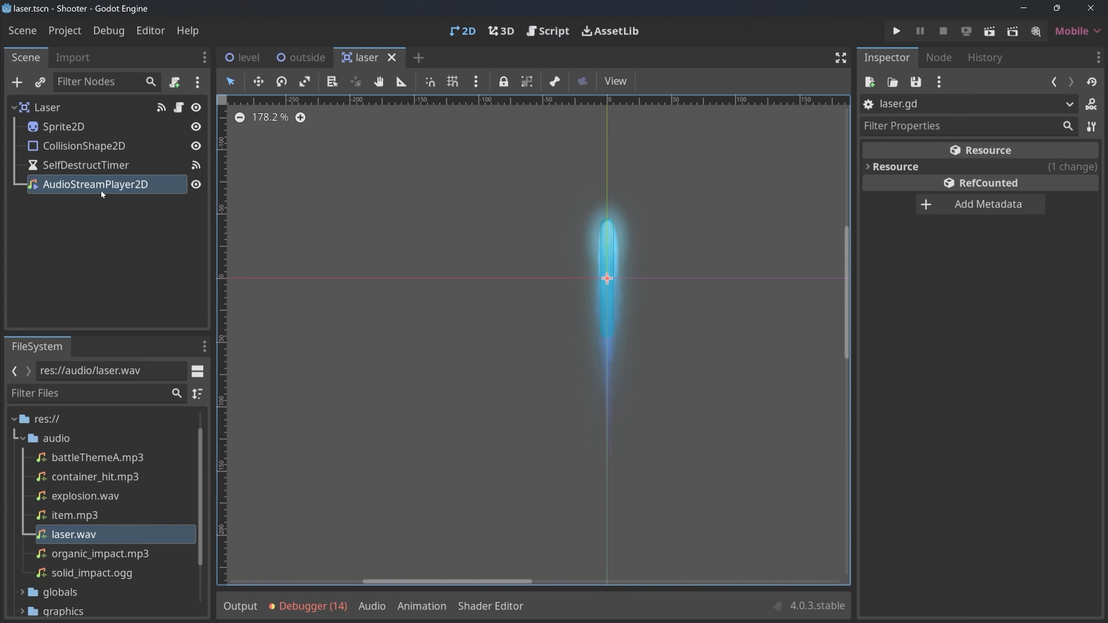
pyautogui.click(102, 195)
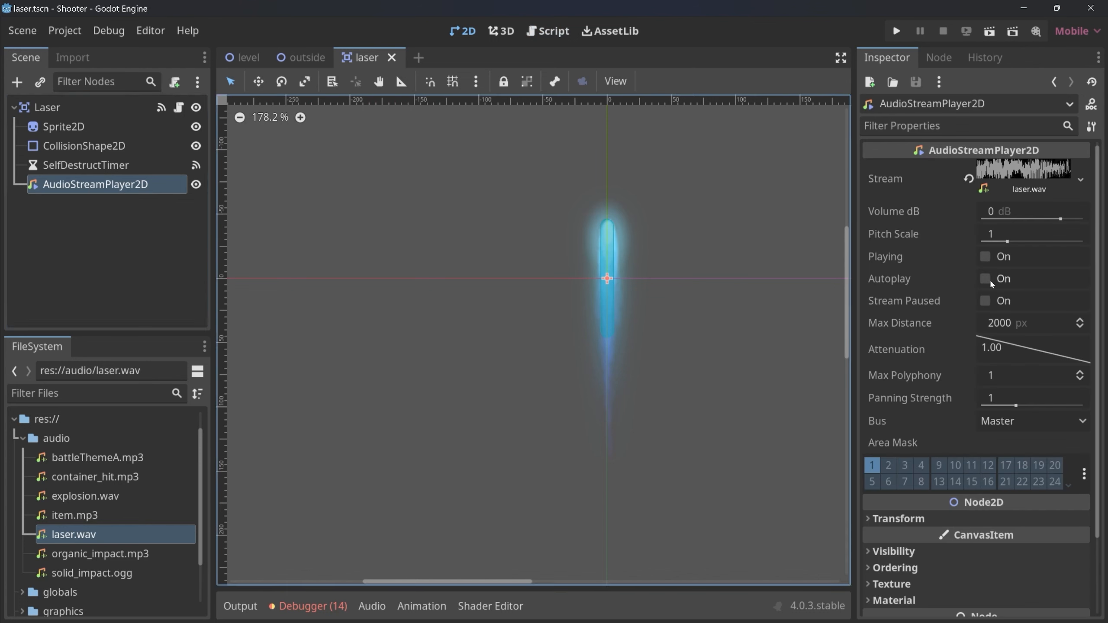
pyautogui.click(986, 279)
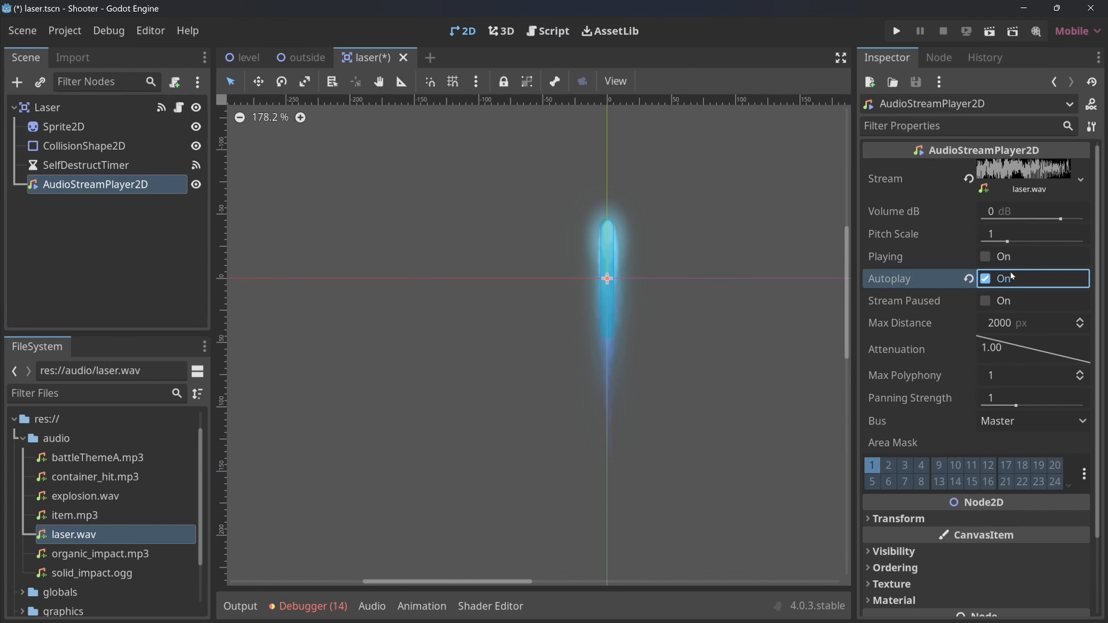
# Run the game again, shoot a few lasers to check the autoplayed sound, and close the game window.
pyautogui.click(892, 33)
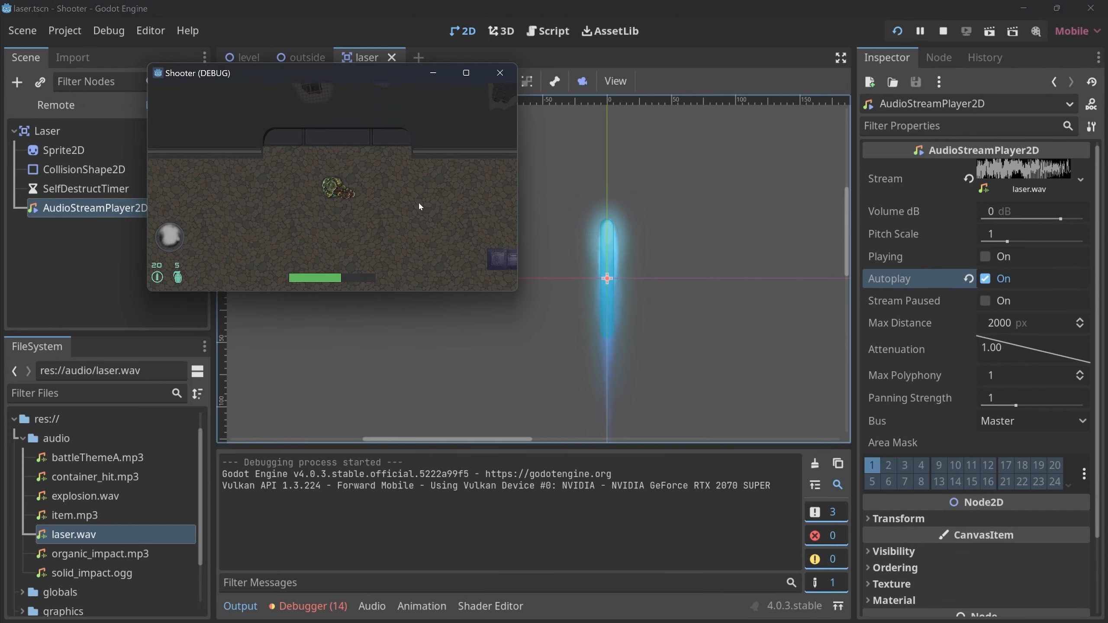
pyautogui.click(445, 184)
pyautogui.click(334, 222)
pyautogui.click(277, 202)
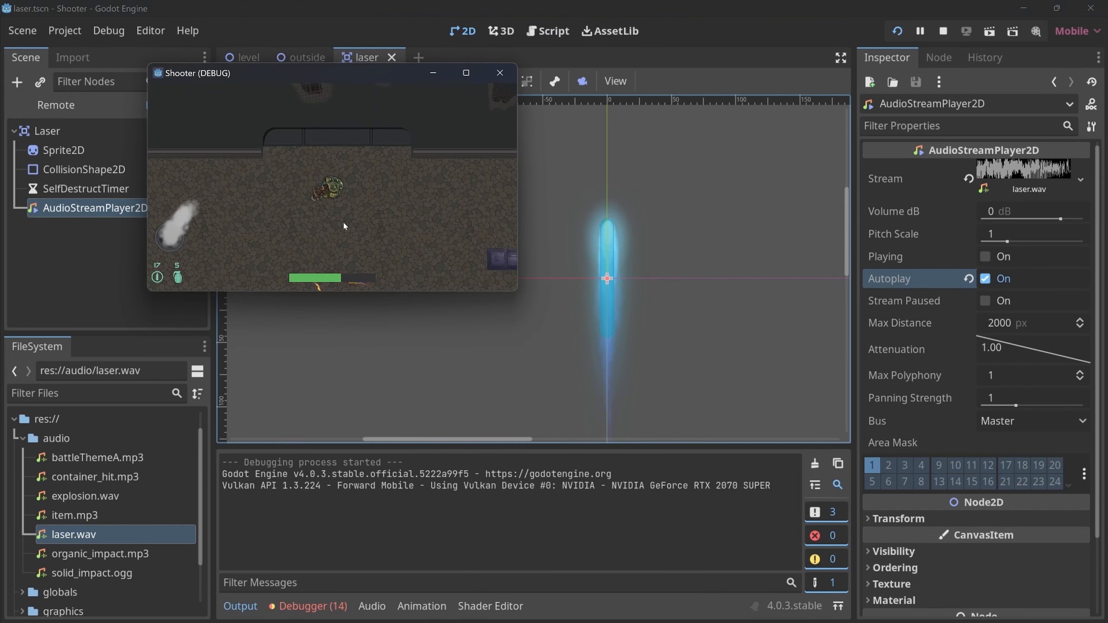
pyautogui.click(430, 236)
pyautogui.click(499, 72)
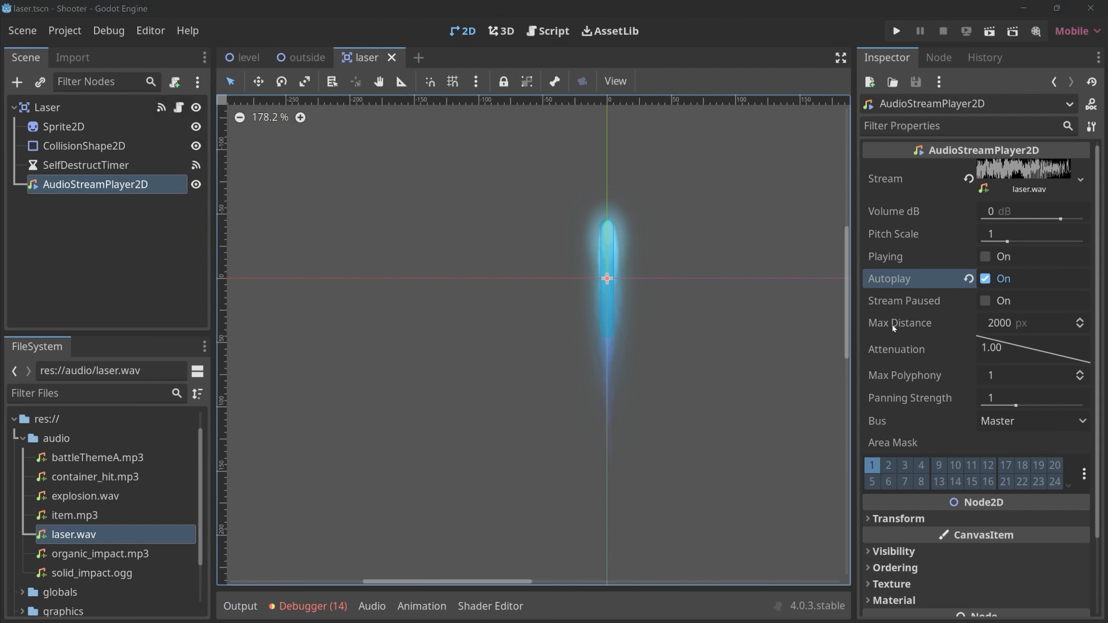
# Open the grenade scene by searching the project's scenes for "gre".
pyautogui.moveTo(904, 308)
pyautogui.click(805, 281)
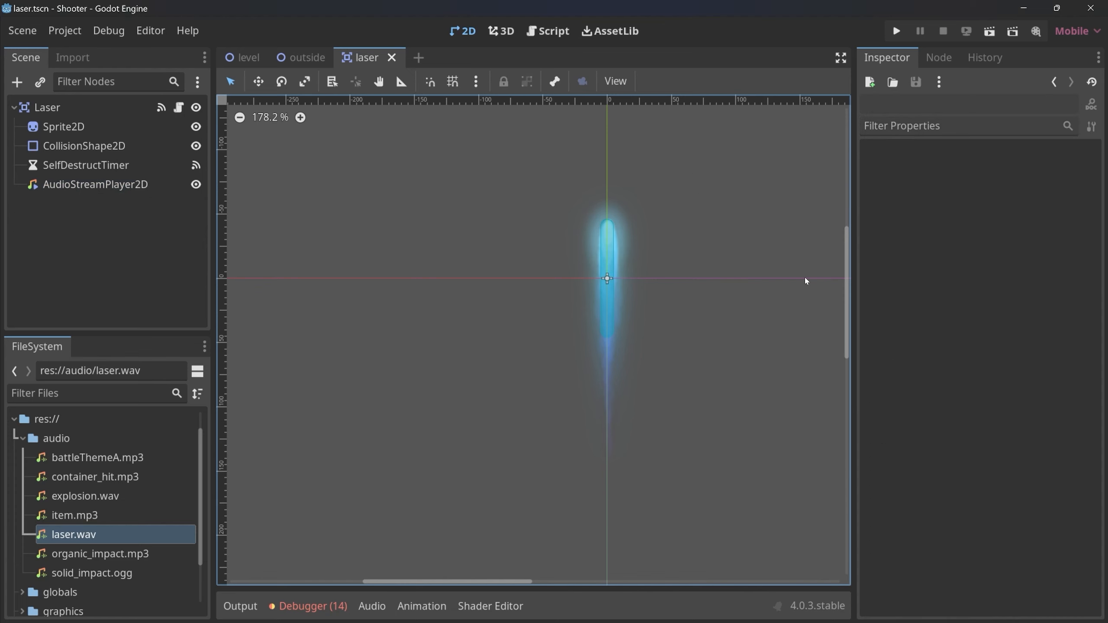
pyautogui.hotkey('ctrl', 'shift', 'o')
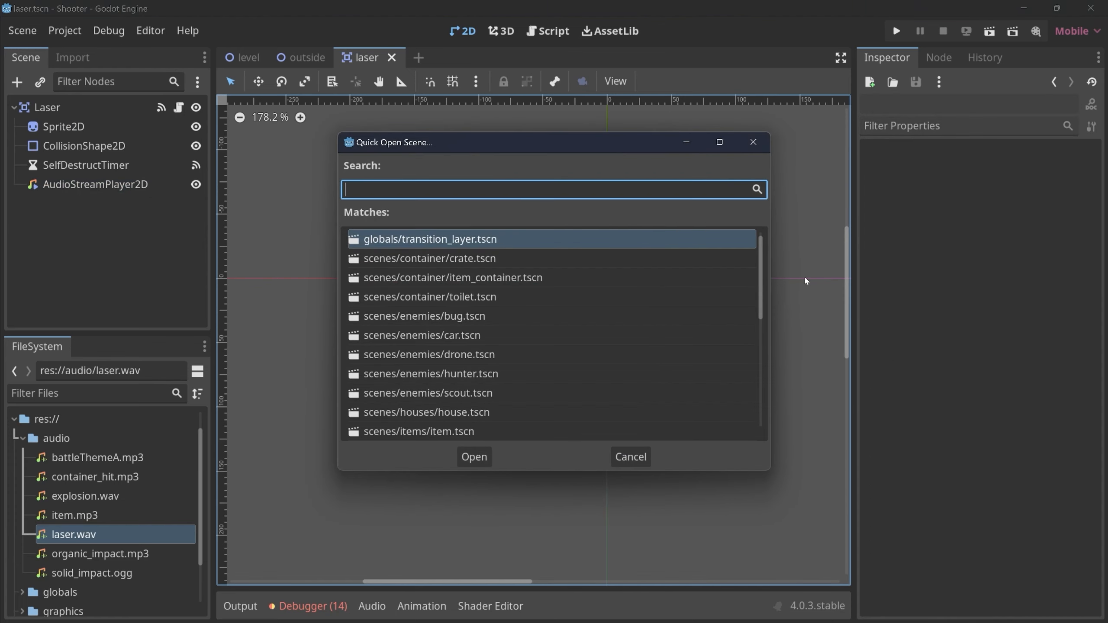
pyautogui.write('gre')
pyautogui.press('Return')
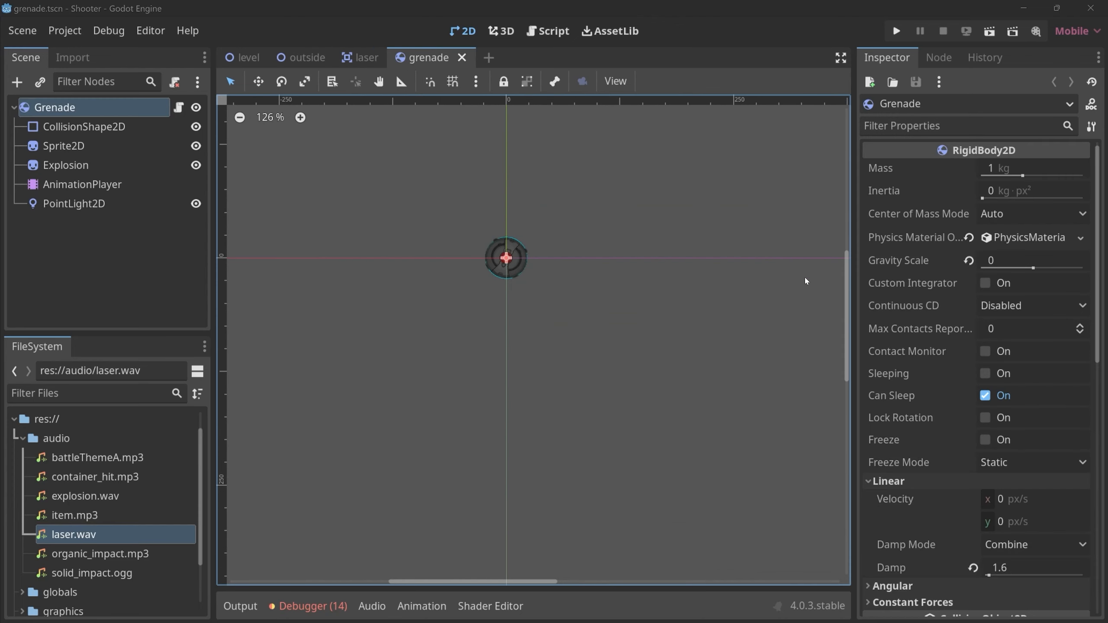
# Show the Explosion animation of the grenade's AnimationPlayer in an enlarged track editor.
pyautogui.click(82, 184)
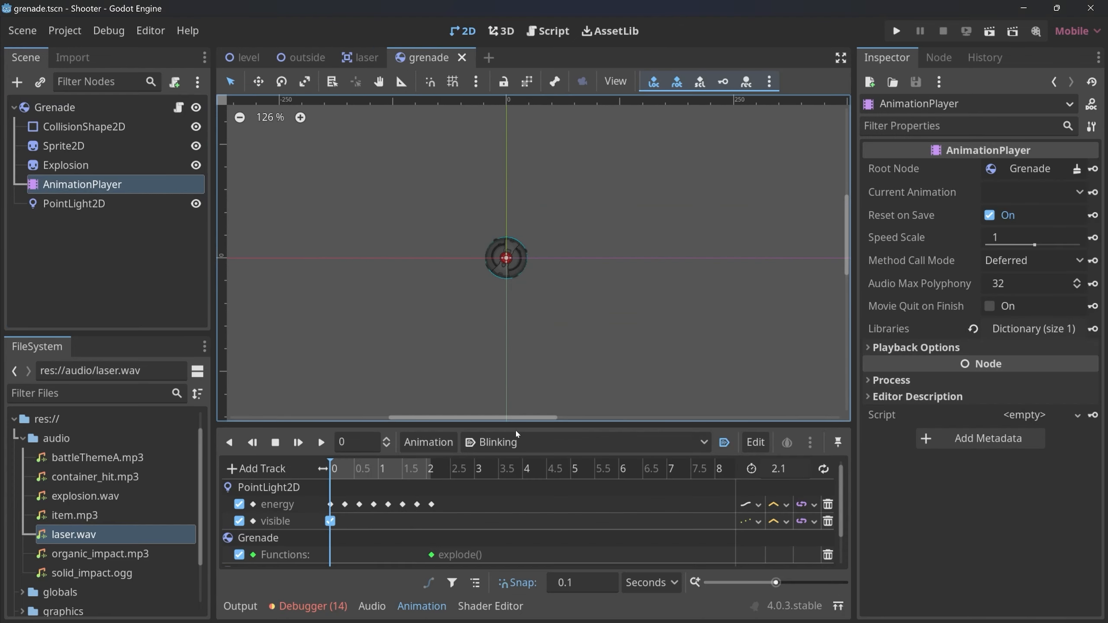
pyautogui.moveTo(516, 431); pyautogui.dragTo(515, 368)
pyautogui.click(514, 378)
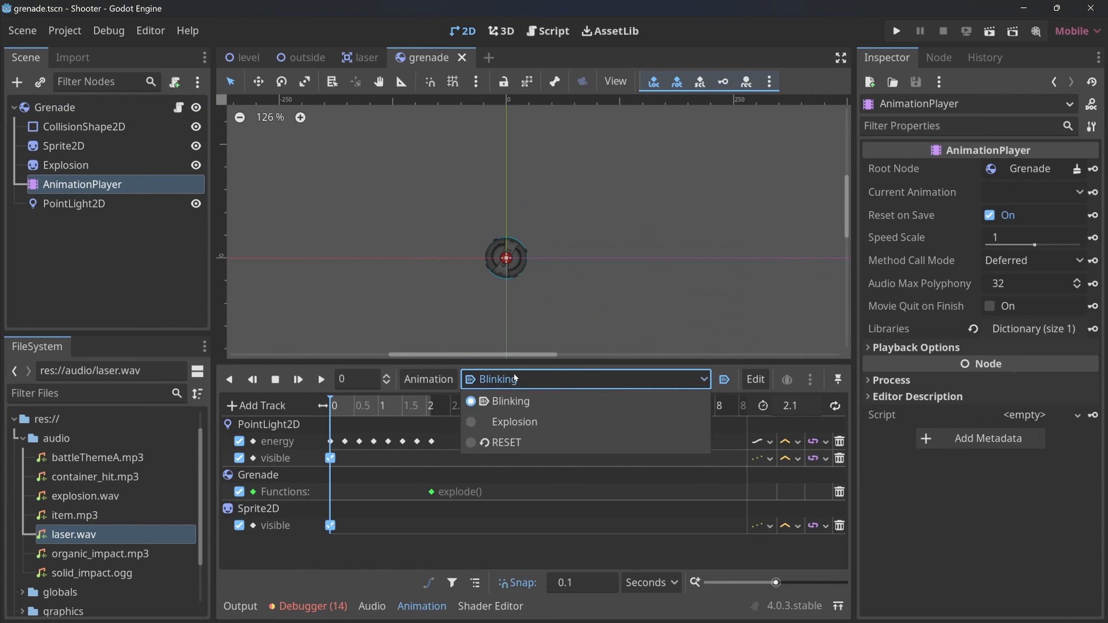
pyautogui.click(509, 423)
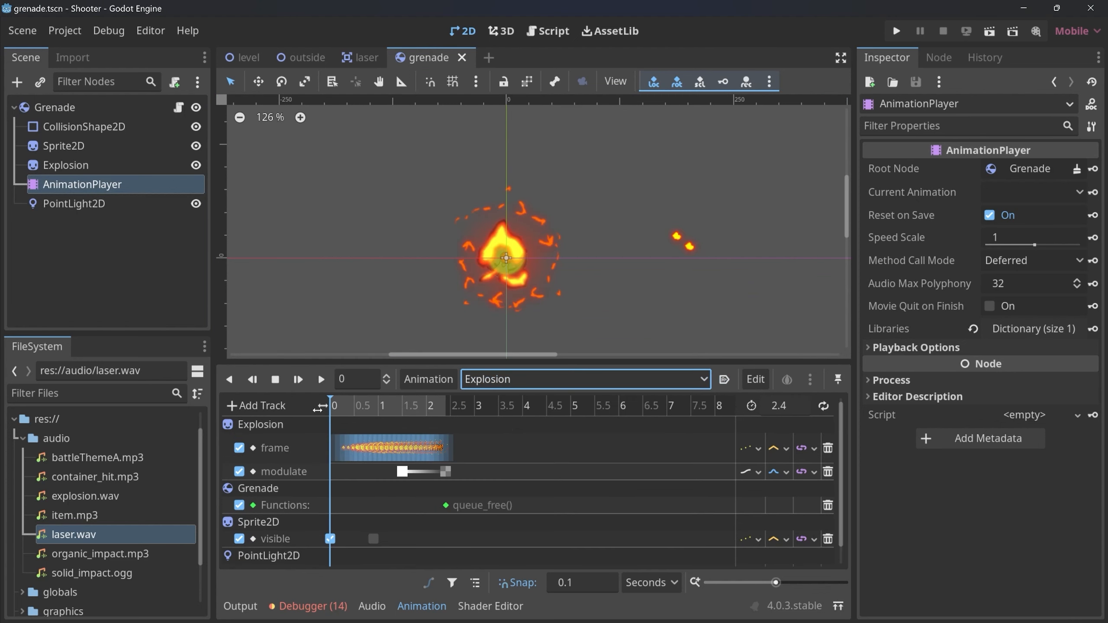
pyautogui.scroll(-1, 354, 476)
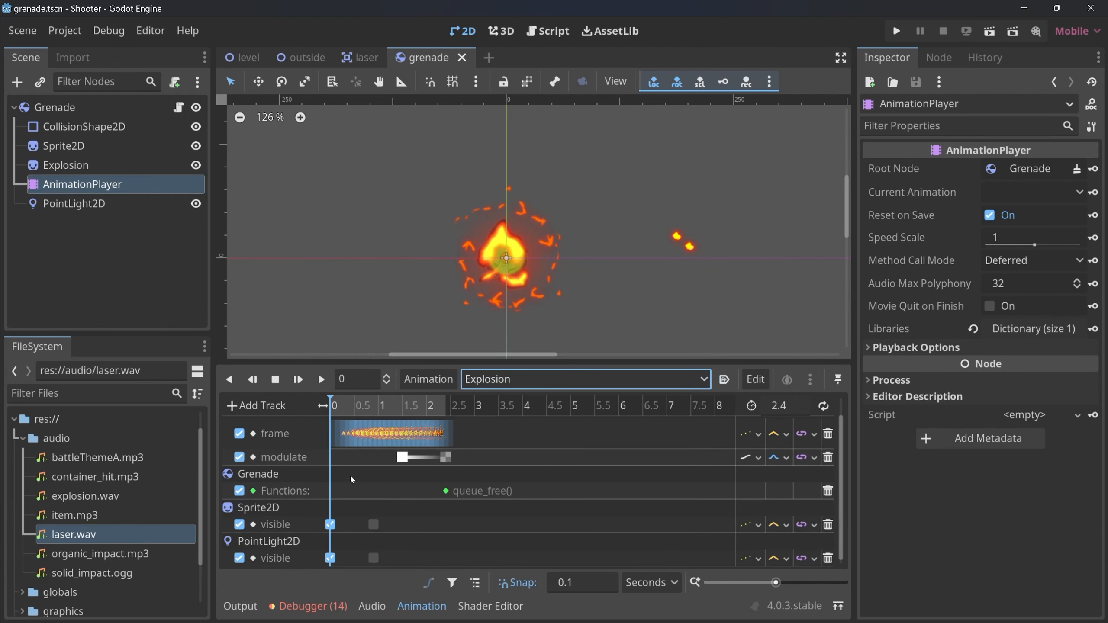
# Add an AudioStreamPlayer2D node as a child of the Grenade root node.
pyautogui.click(55, 107)
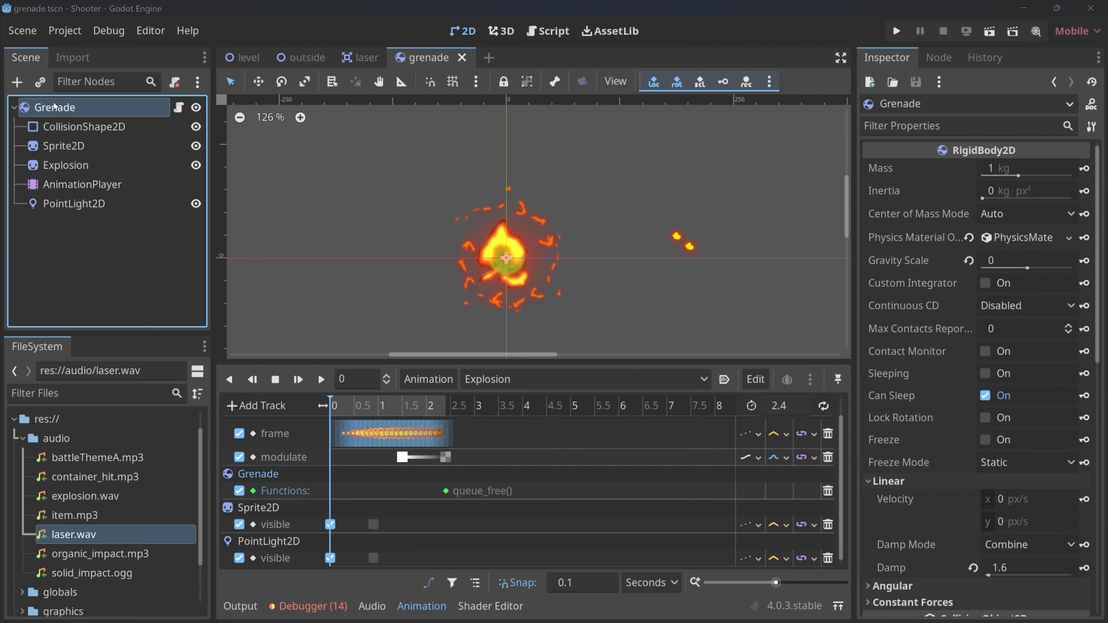
pyautogui.hotkey('ctrl', 'a')
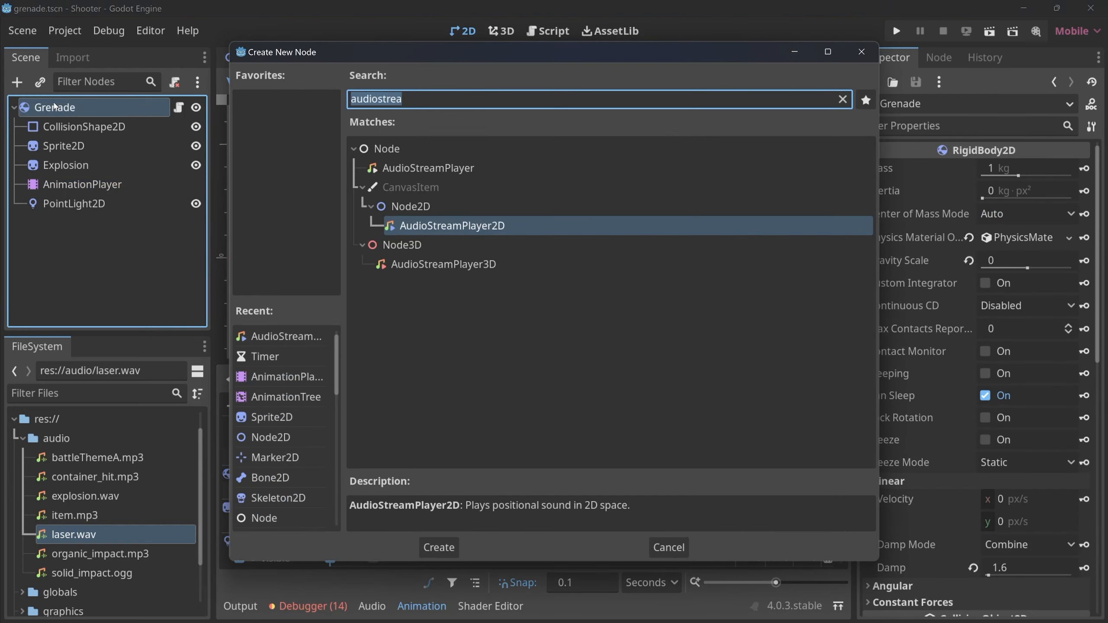
pyautogui.doubleClick(486, 225)
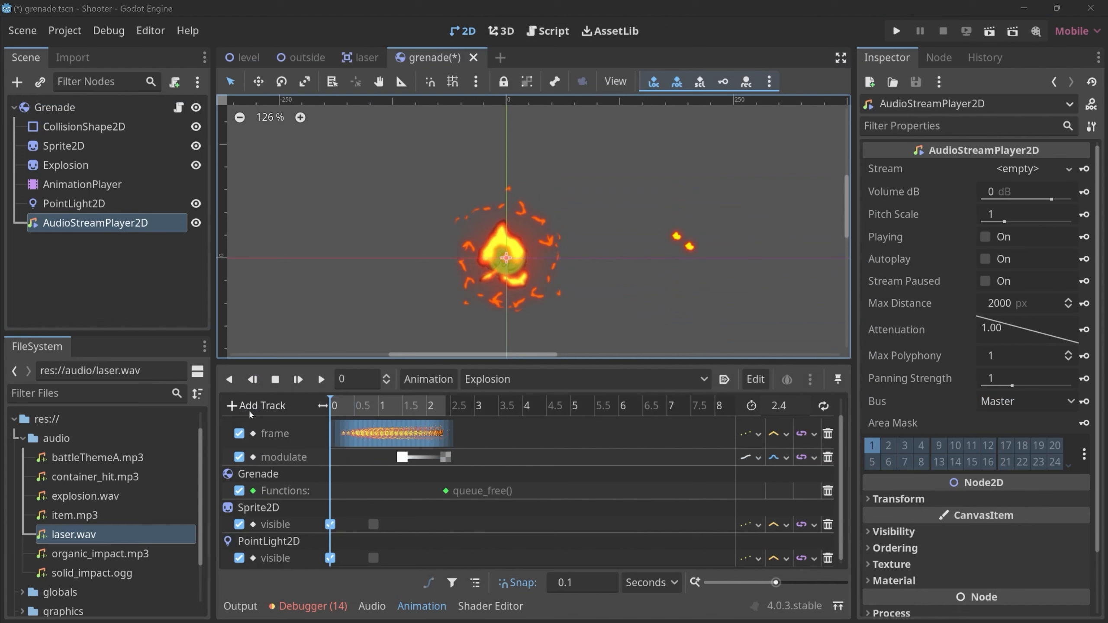
pyautogui.click(264, 406)
pyautogui.click(273, 432)
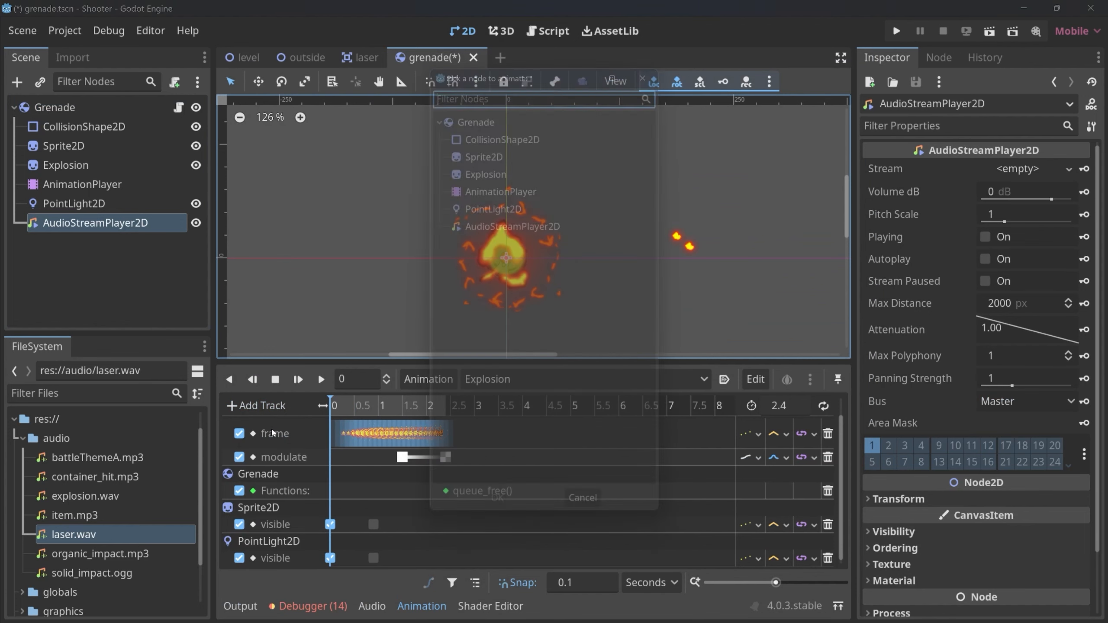
pyautogui.click(500, 233)
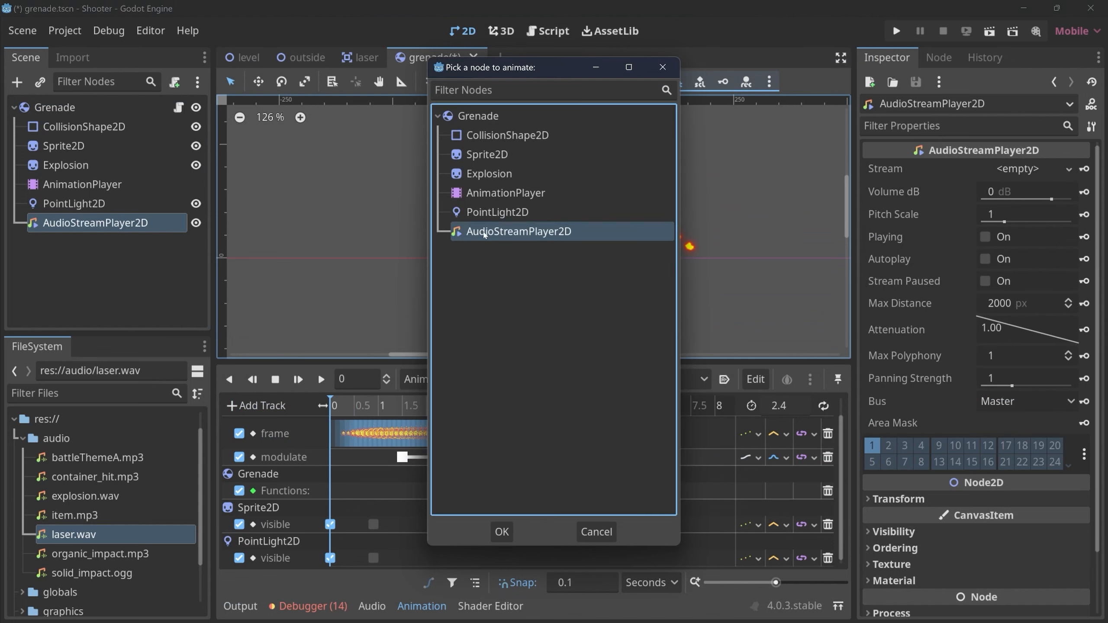
pyautogui.click(597, 532)
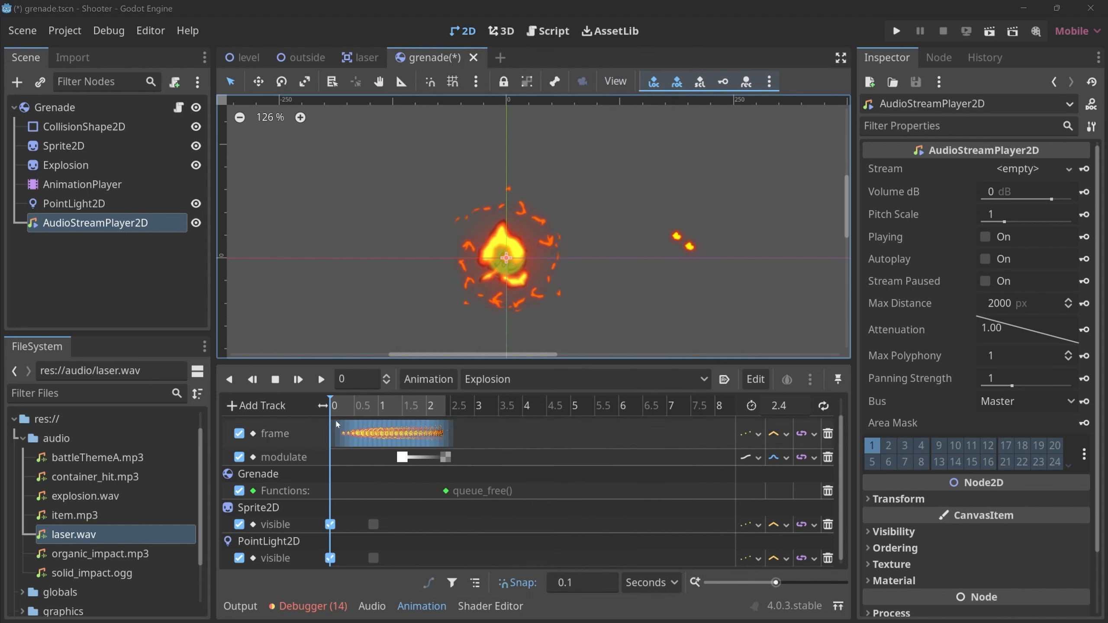
# Add an Audio Playback Track targeting AudioStreamPlayer2D to the Explosion animation.
pyautogui.click(258, 406)
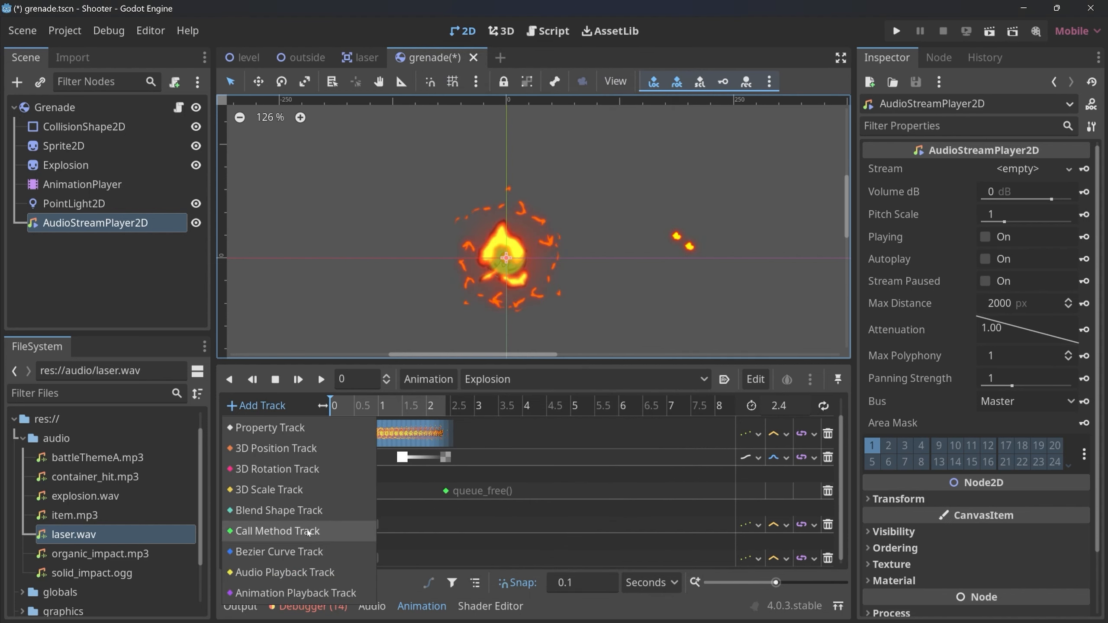
pyautogui.click(309, 573)
pyautogui.click(508, 230)
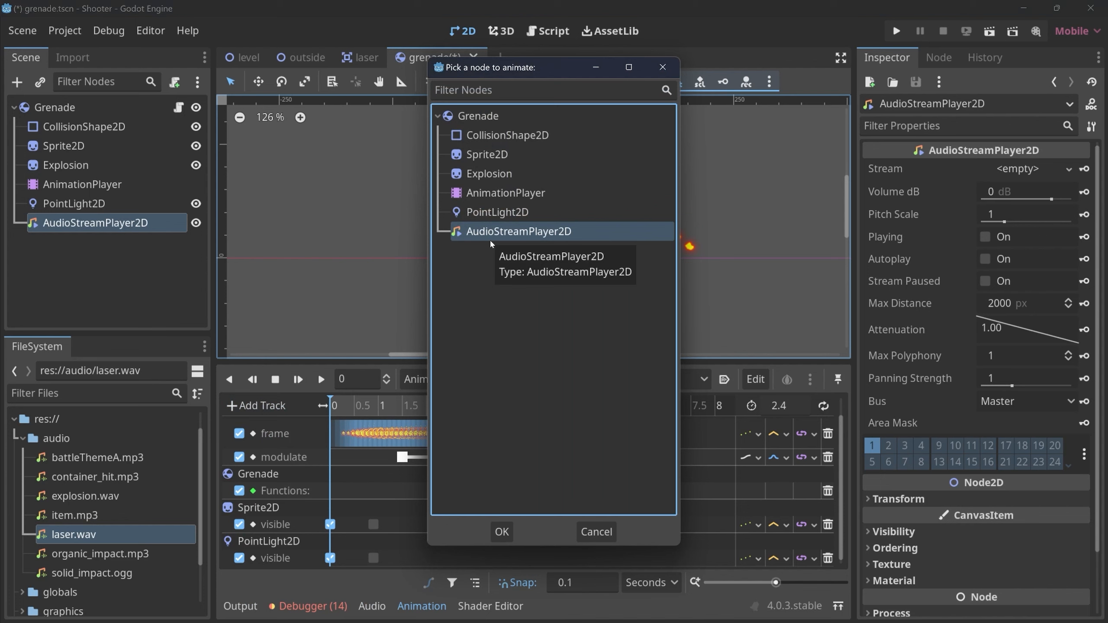
pyautogui.click(501, 531)
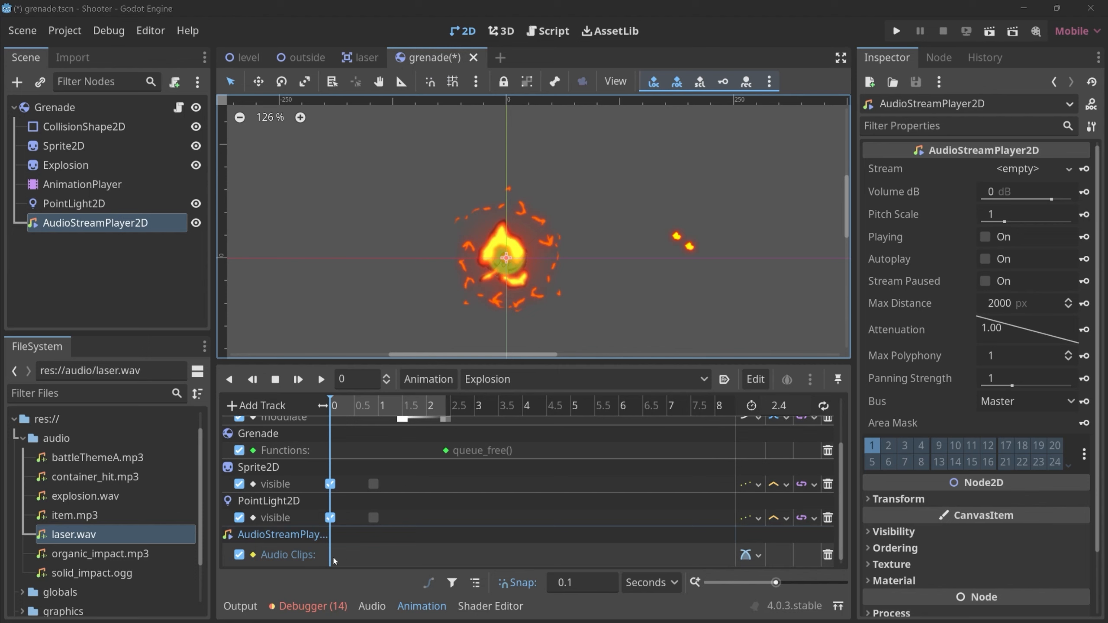
# Insert a key at 0.2 seconds on the AudioStreamPlayer2D Audio Clips track and open its properties.
pyautogui.rightClick(337, 552)
pyautogui.click(376, 563)
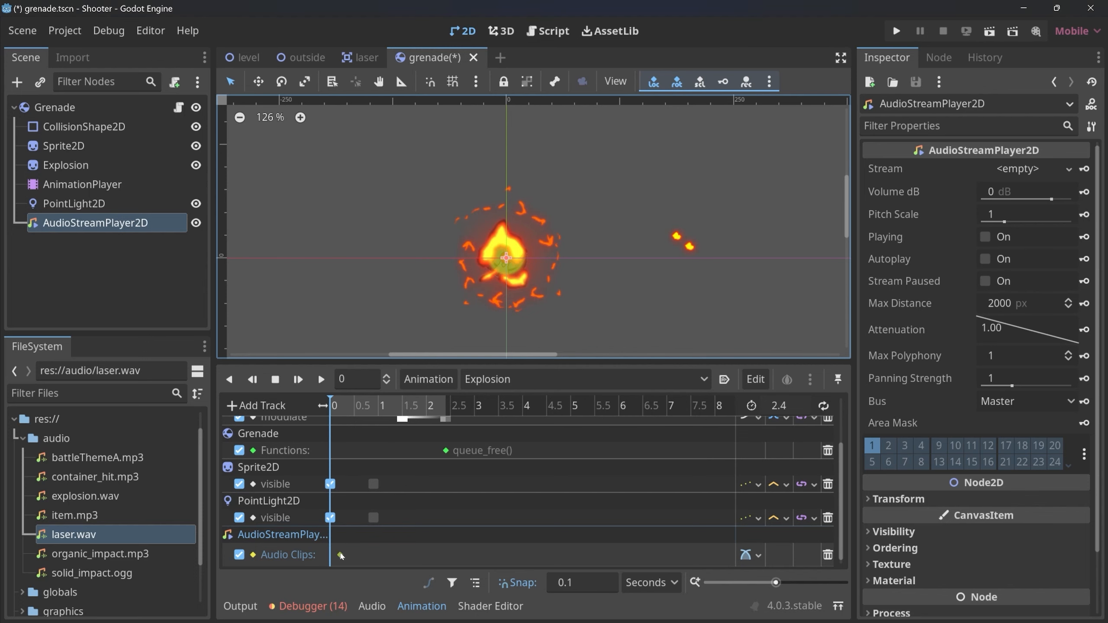
pyautogui.click(340, 555)
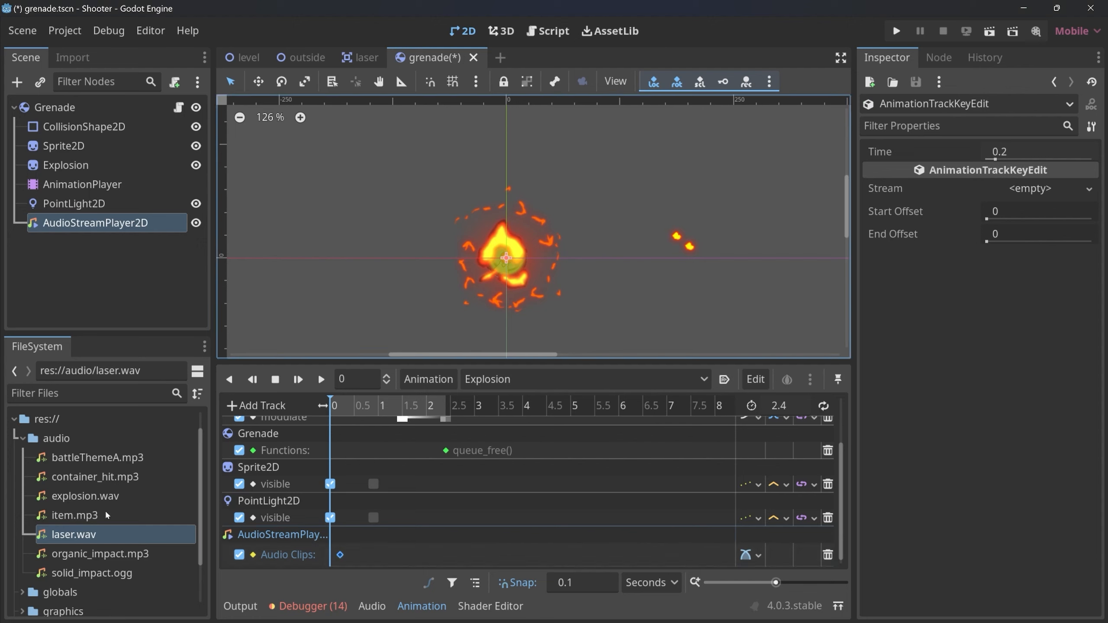
# Assign explosion.wav as the stream of the 0.2-second audio key and play the Explosion animation to preview the sound.
pyautogui.click(66, 497)
pyautogui.moveTo(65, 500); pyautogui.dragTo(1037, 187)
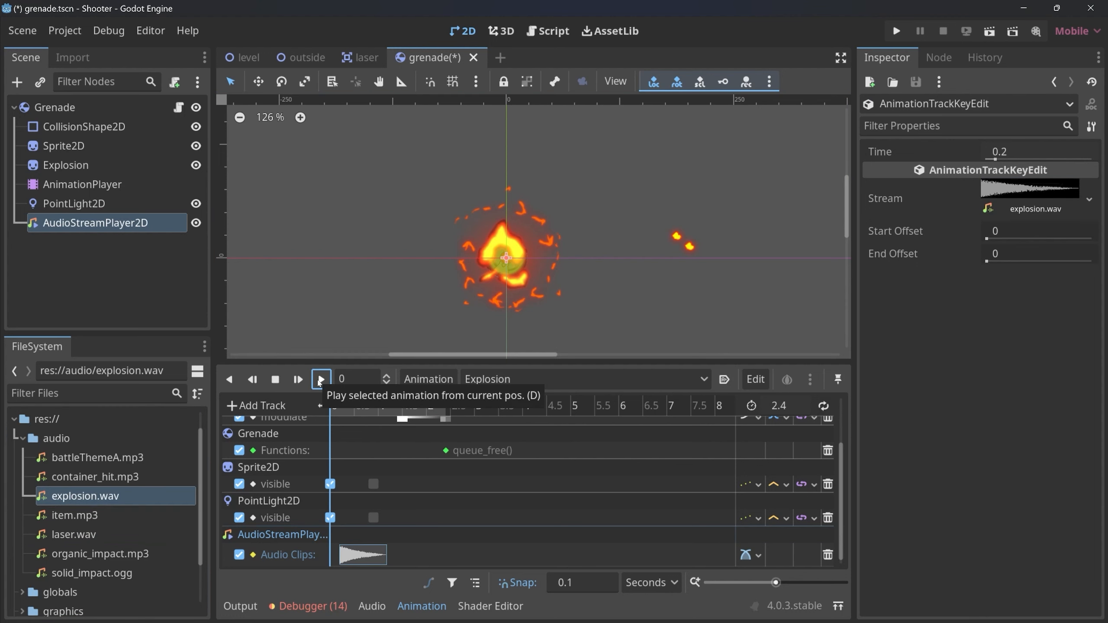
pyautogui.click(321, 378)
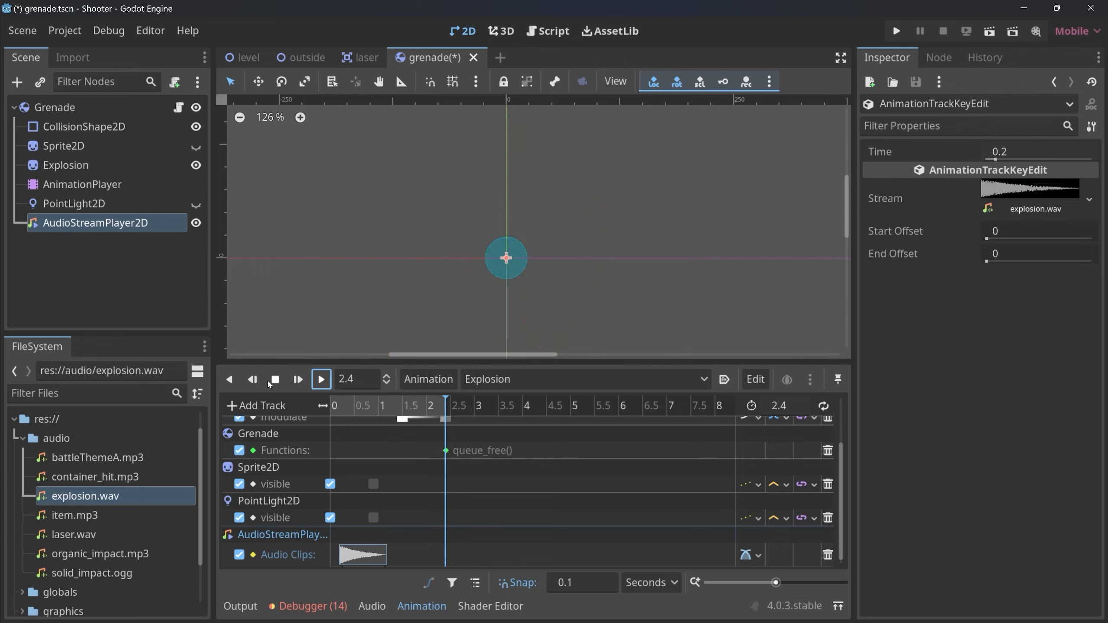
pyautogui.rightClick(436, 550)
pyautogui.click(484, 534)
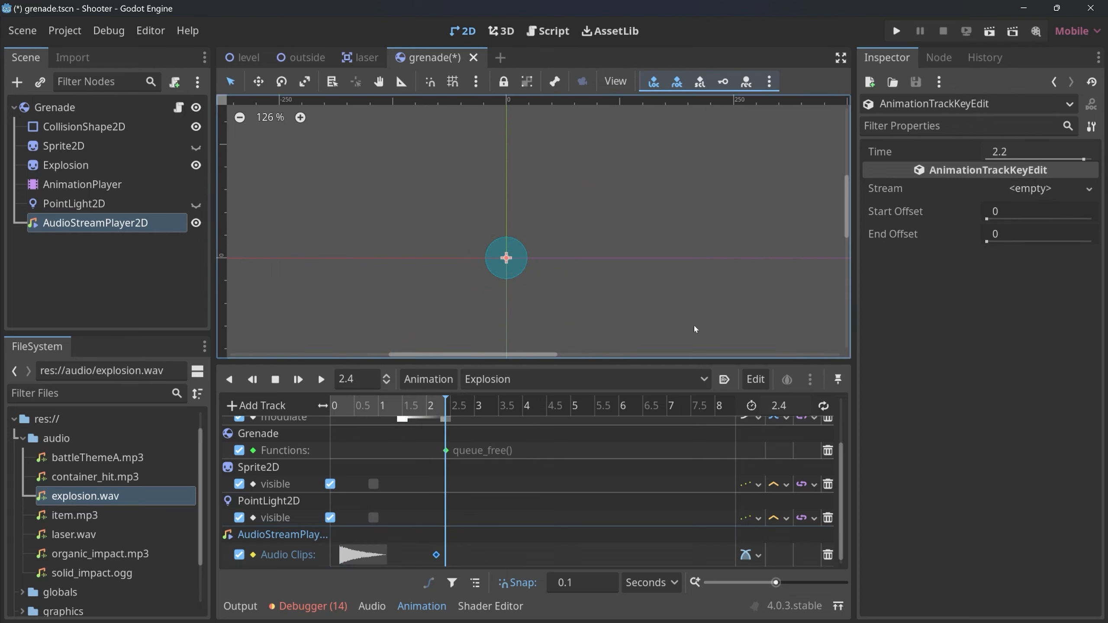
pyautogui.rightClick(437, 558)
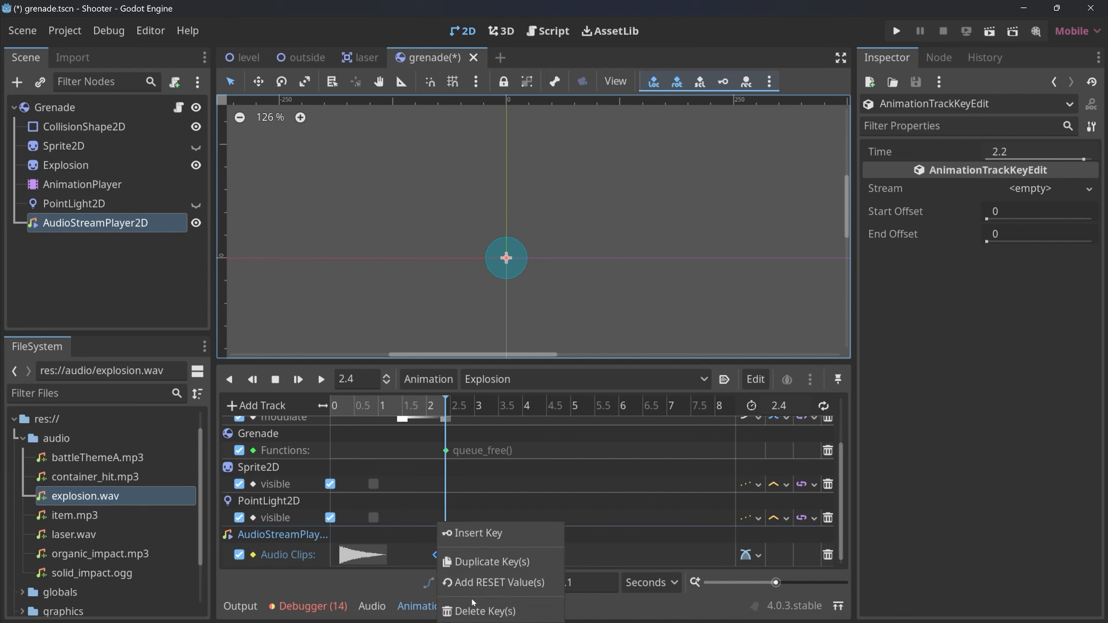
pyautogui.click(475, 610)
# Save the grenade scene and select battleThemeA.mp3 in the audio folder.
pyautogui.click(443, 559)
pyautogui.hotkey('ctrl', 's')
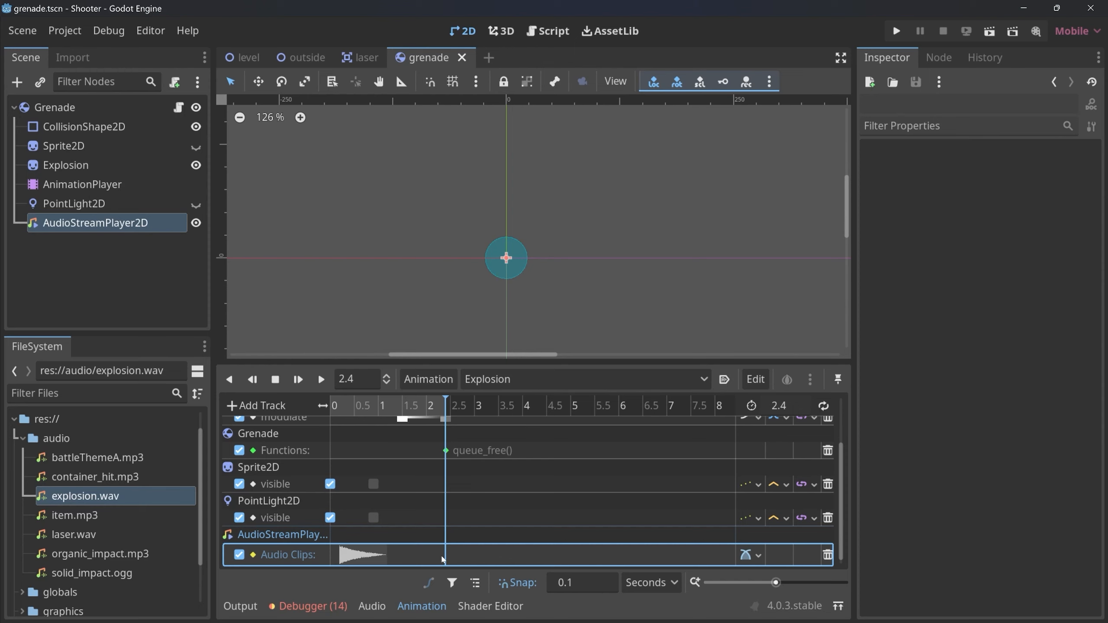
pyautogui.click(93, 458)
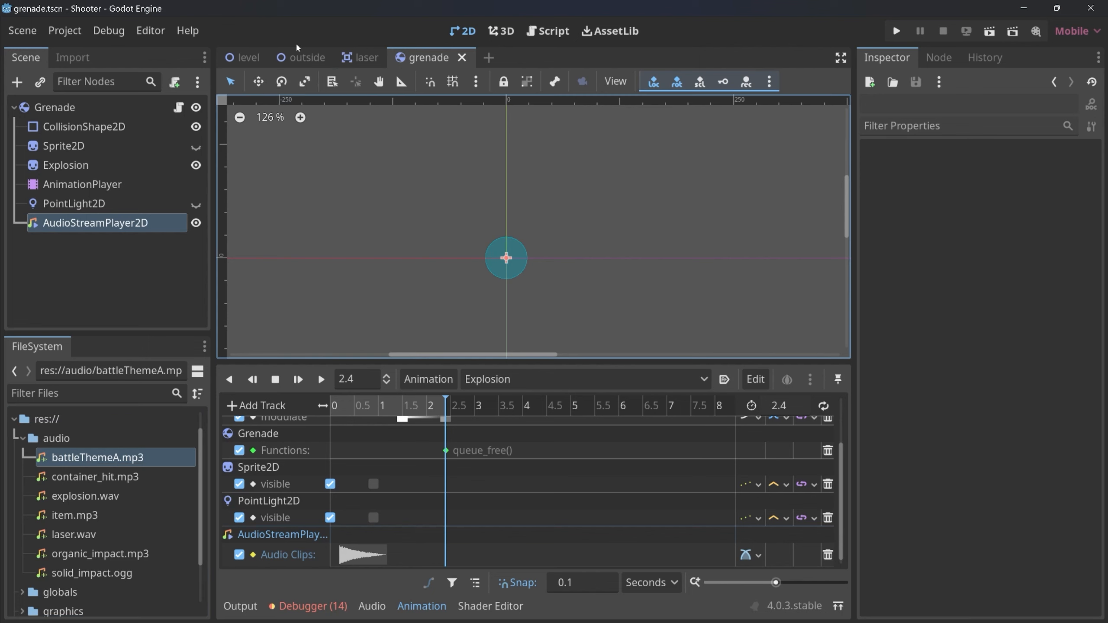
# Switch to the outside scene and open the inside scene in addition.
pyautogui.click(300, 57)
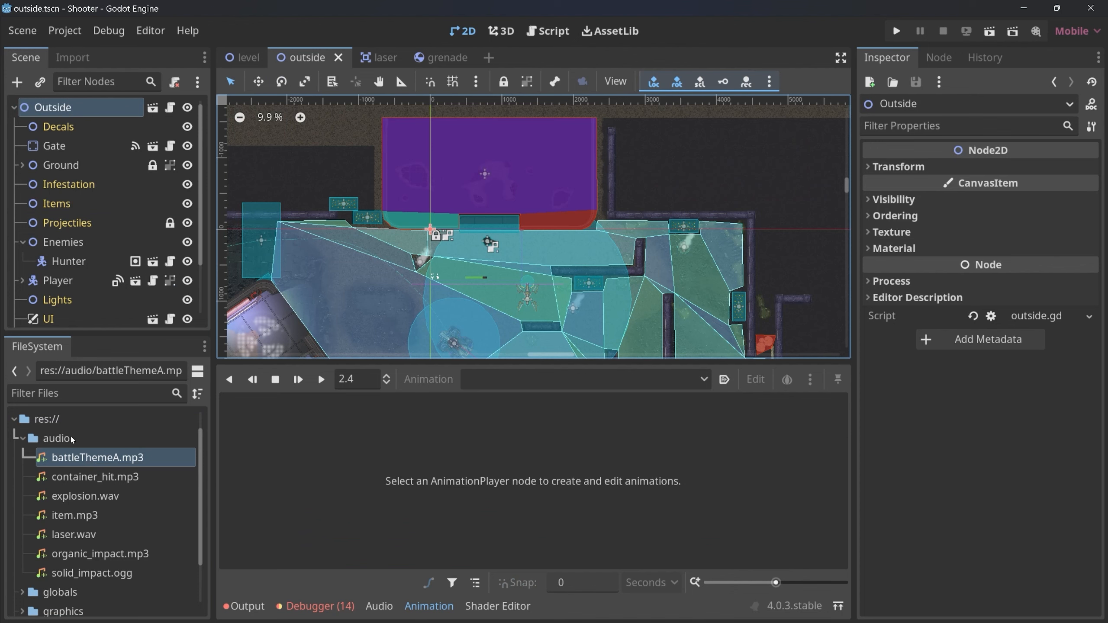
pyautogui.hotkey('ctrl', 'shift', 'o')
pyautogui.write('insi')
pyautogui.press('Return')
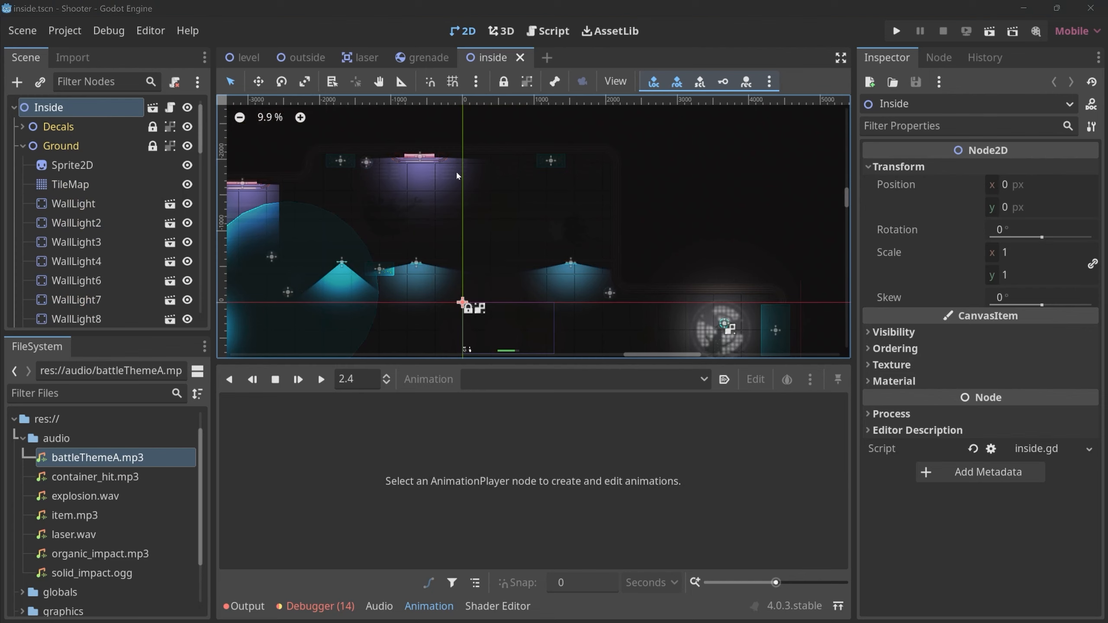
# Close the laser and grenade scenes, keeping level, outside and inside open.
pyautogui.click(369, 56)
pyautogui.click(392, 57)
pyautogui.click(382, 57)
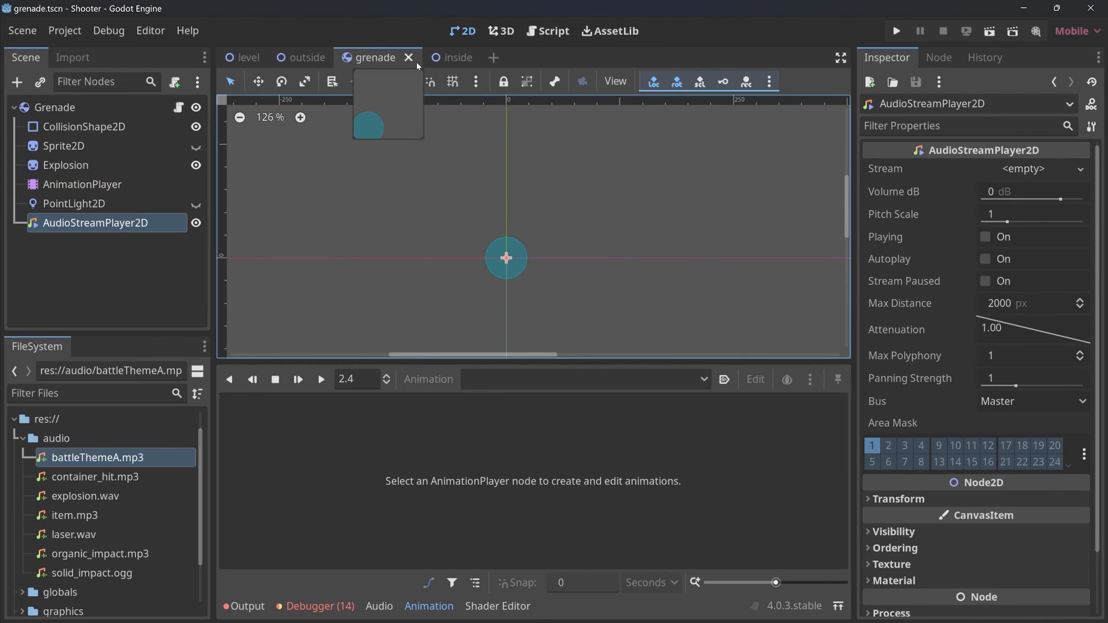
pyautogui.click(418, 57)
pyautogui.click(388, 58)
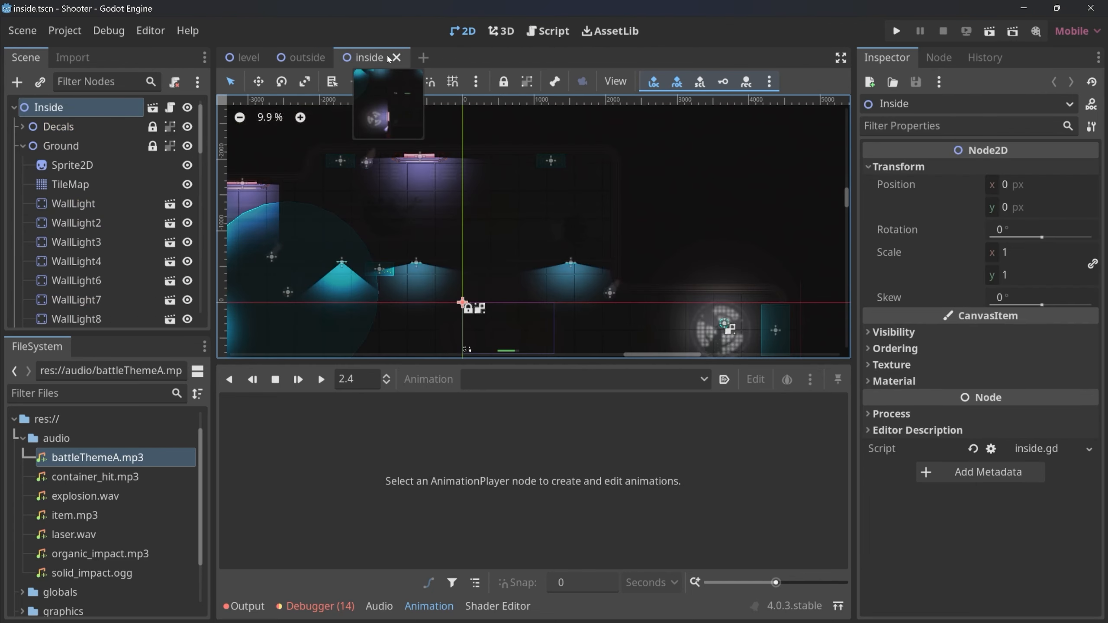
# Look through the outside, level and inside scenes and examine the top-level nodes of the inside scene.
pyautogui.click(304, 57)
pyautogui.click(369, 57)
pyautogui.click(242, 58)
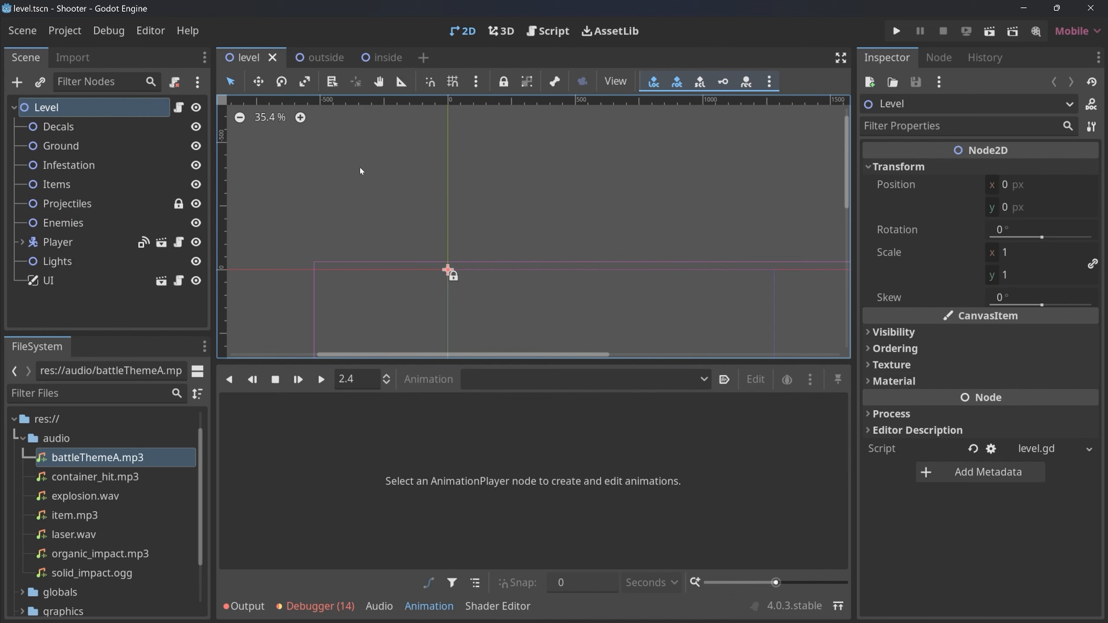
pyautogui.click(312, 56)
pyautogui.click(378, 57)
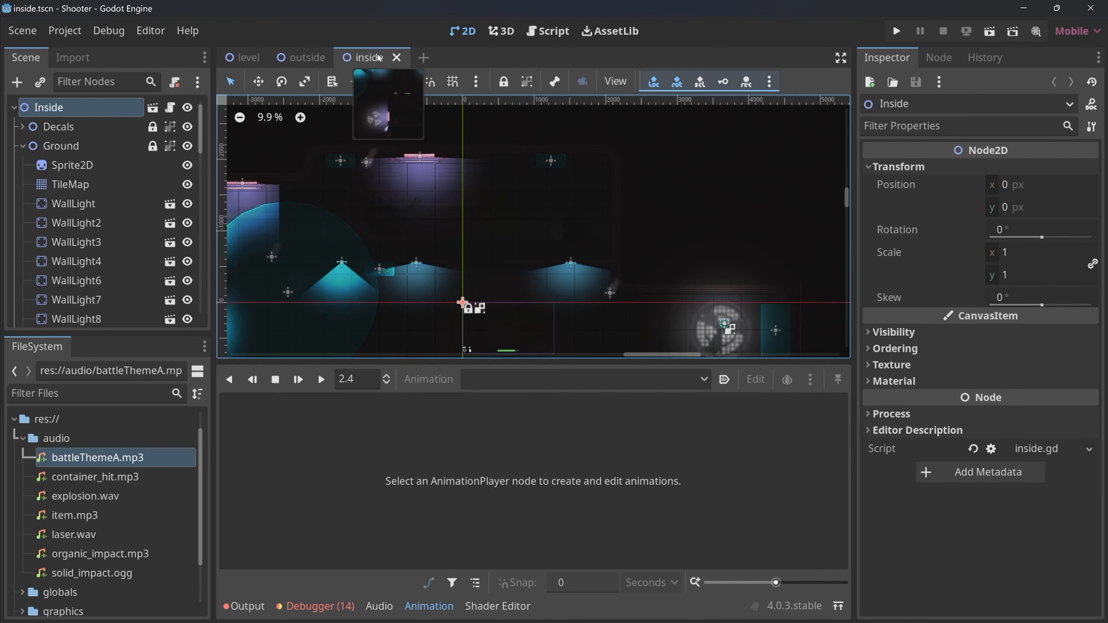
pyautogui.click(429, 606)
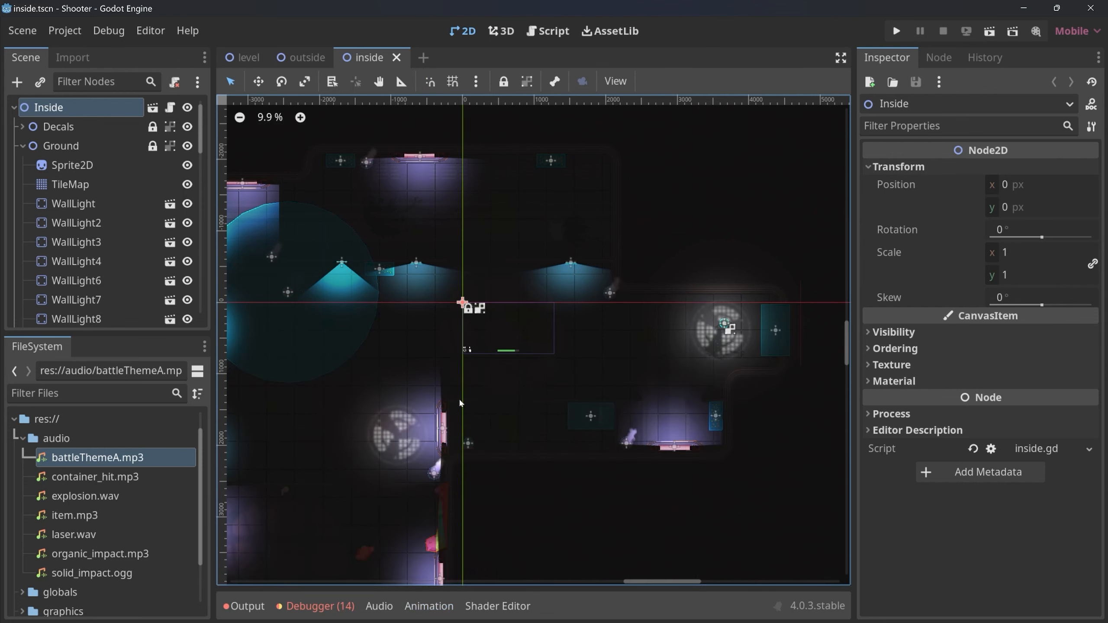
pyautogui.click(22, 146)
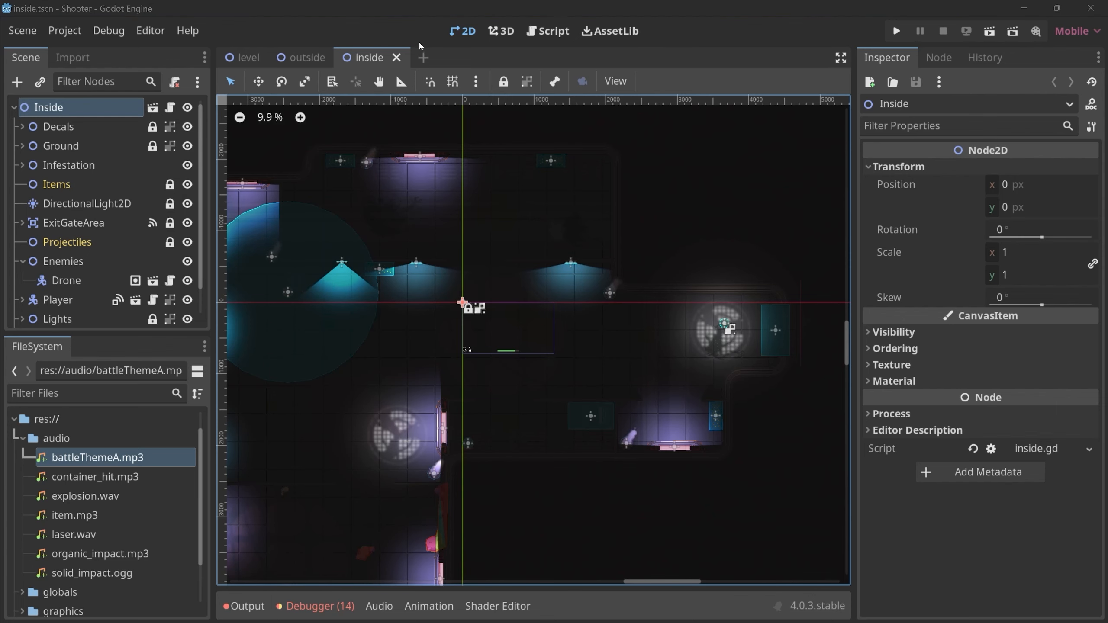
# Create a new scene with a plain Node as its root and rename the root to Music.
pyautogui.click(424, 58)
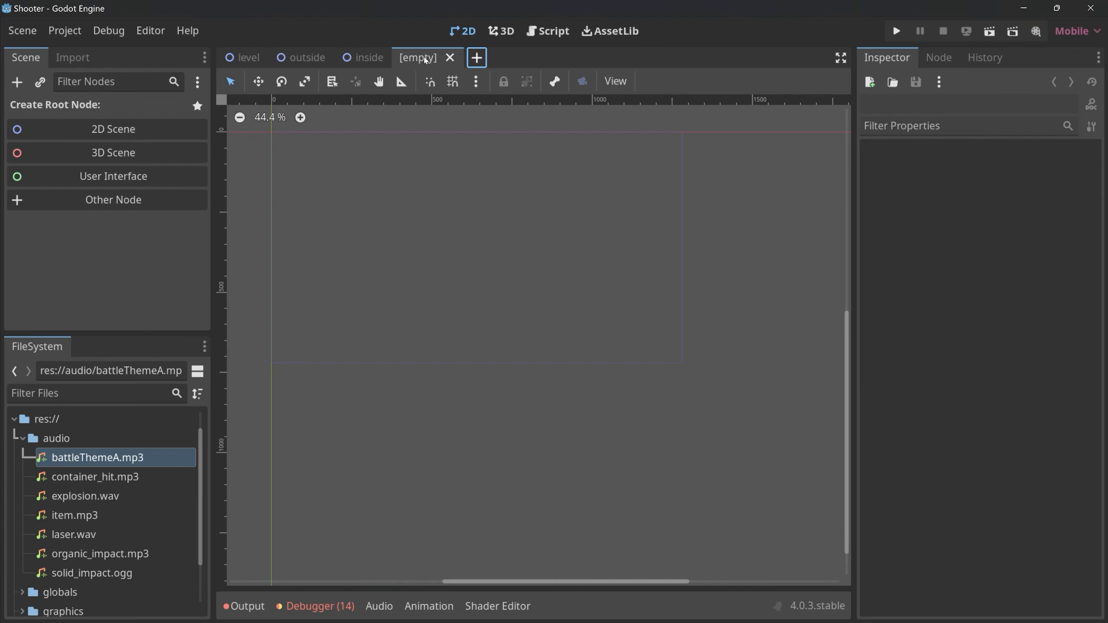
pyautogui.click(117, 200)
pyautogui.doubleClick(386, 149)
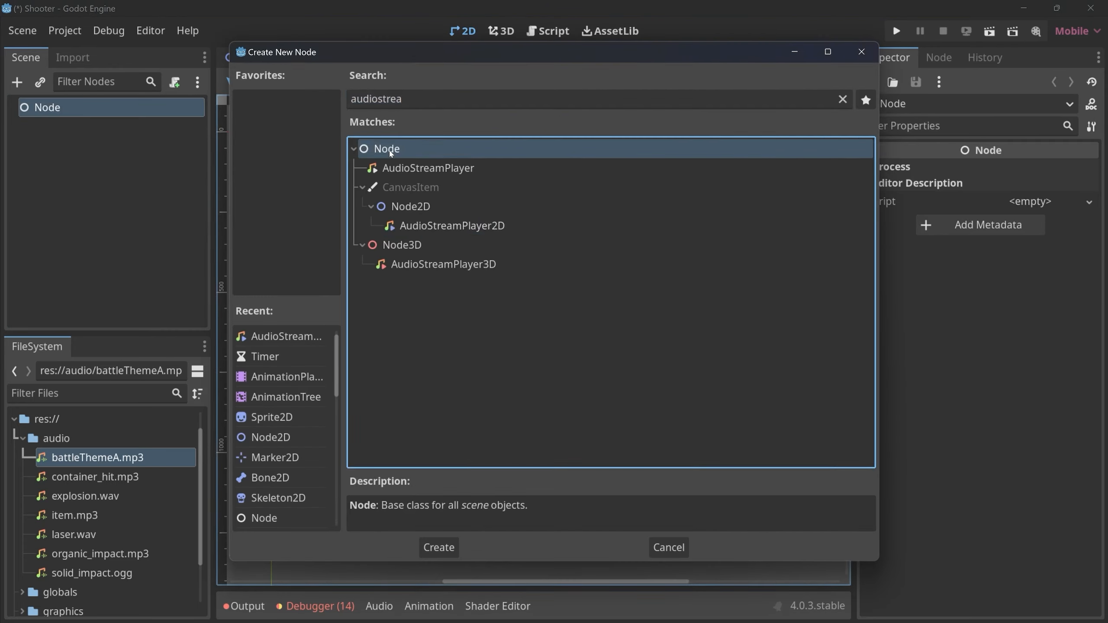
pyautogui.doubleClick(60, 109)
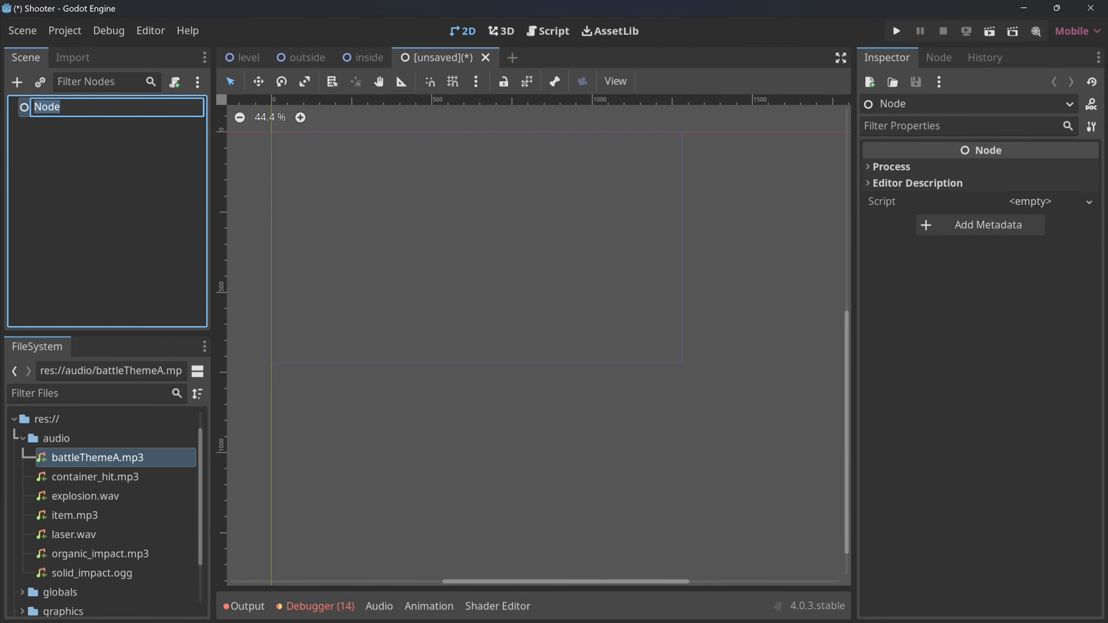
pyautogui.write('Music')
pyautogui.press('Return')
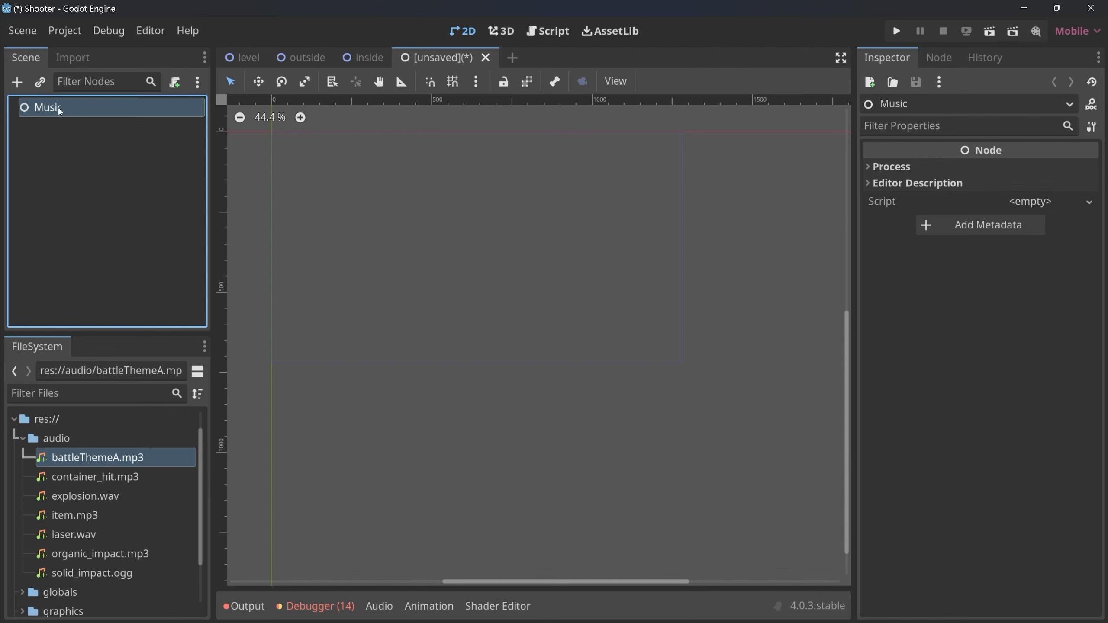
# Add an AudioStreamPlayer child to the Music node with battleThemeA.mp3 as its stream and Autoplay enabled.
pyautogui.hotkey('ctrl', 'a')
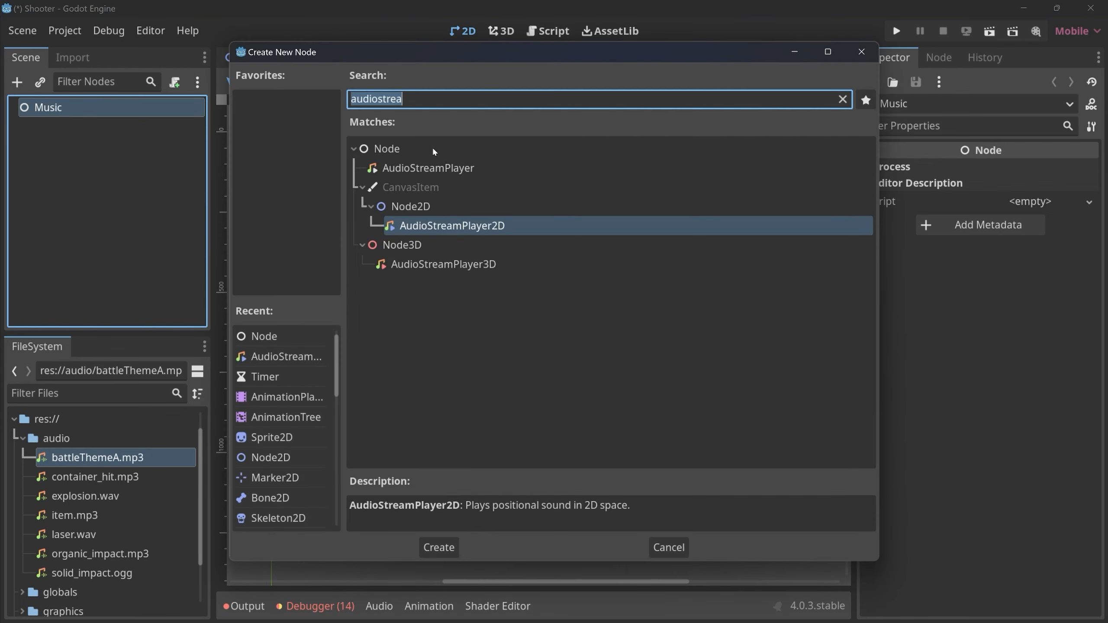
pyautogui.click(446, 171)
pyautogui.doubleClick(436, 169)
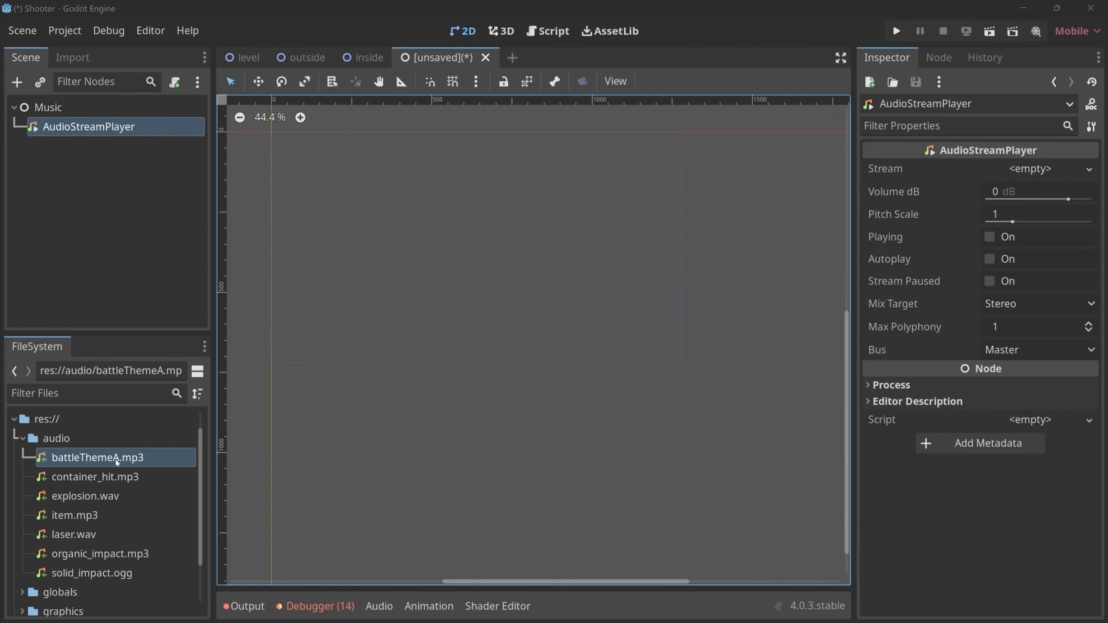
pyautogui.moveTo(86, 461); pyautogui.dragTo(1023, 168)
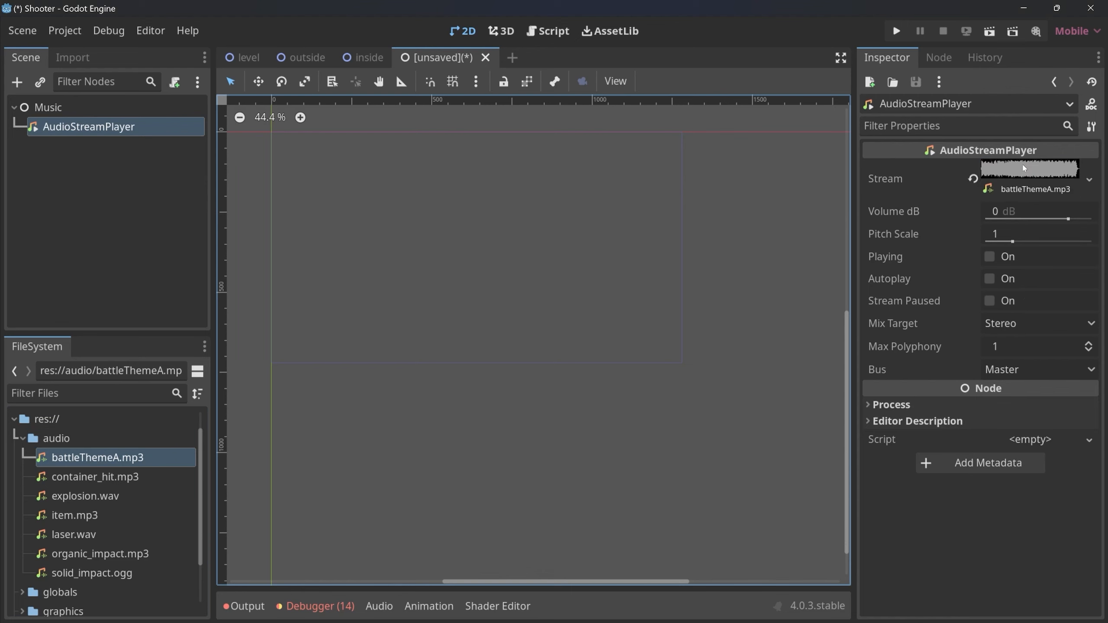
pyautogui.click(989, 279)
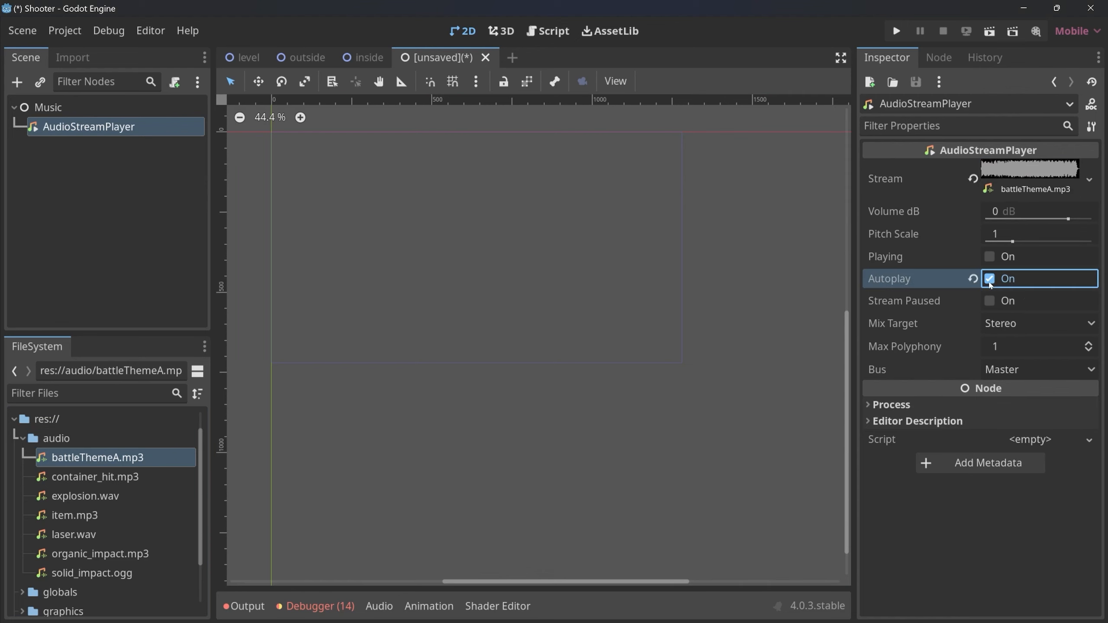
pyautogui.click(59, 34)
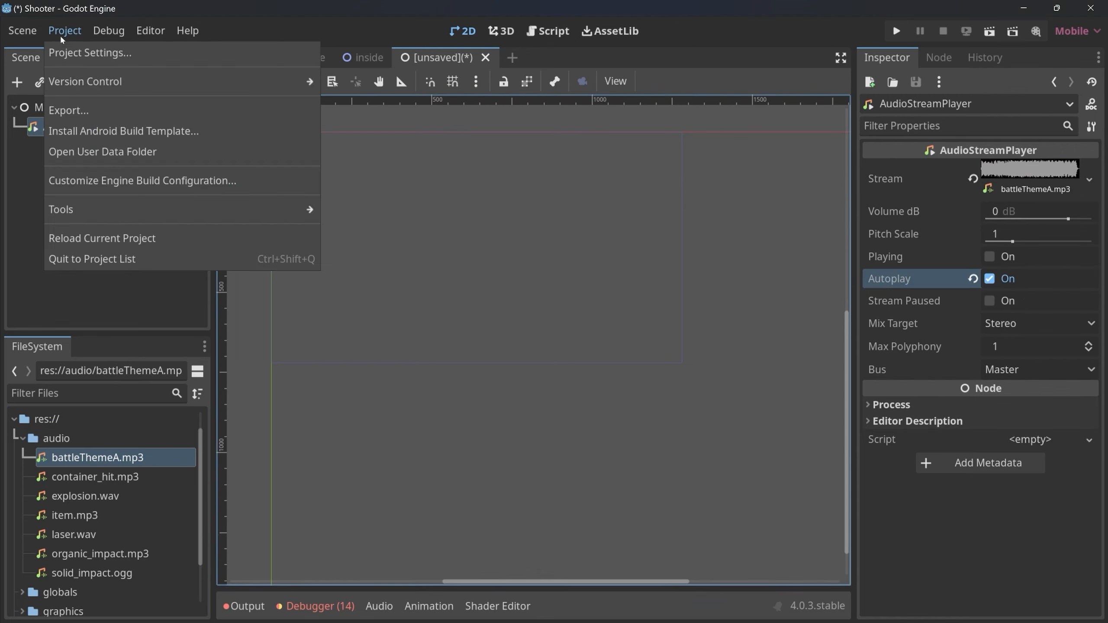
pyautogui.click(73, 47)
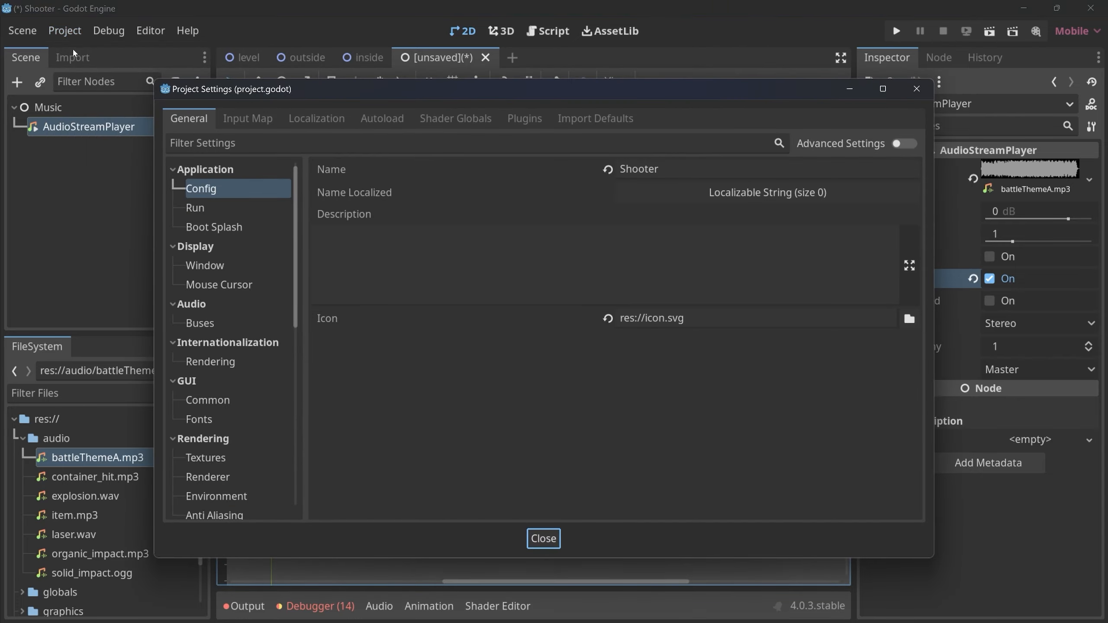
pyautogui.click(392, 120)
pyautogui.click(507, 146)
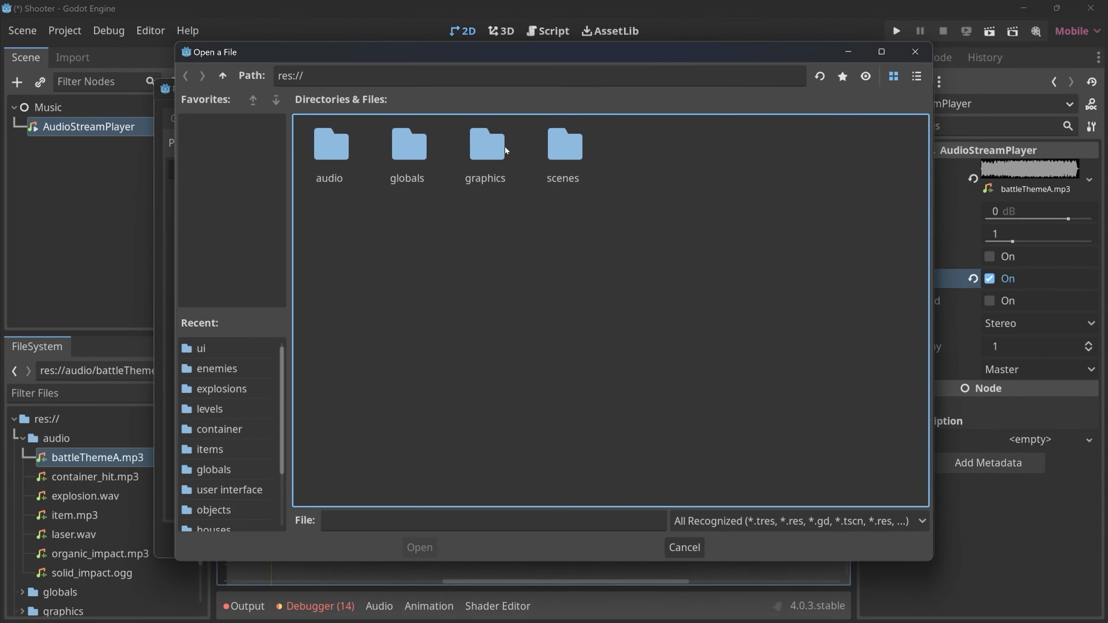
pyautogui.doubleClick(427, 150)
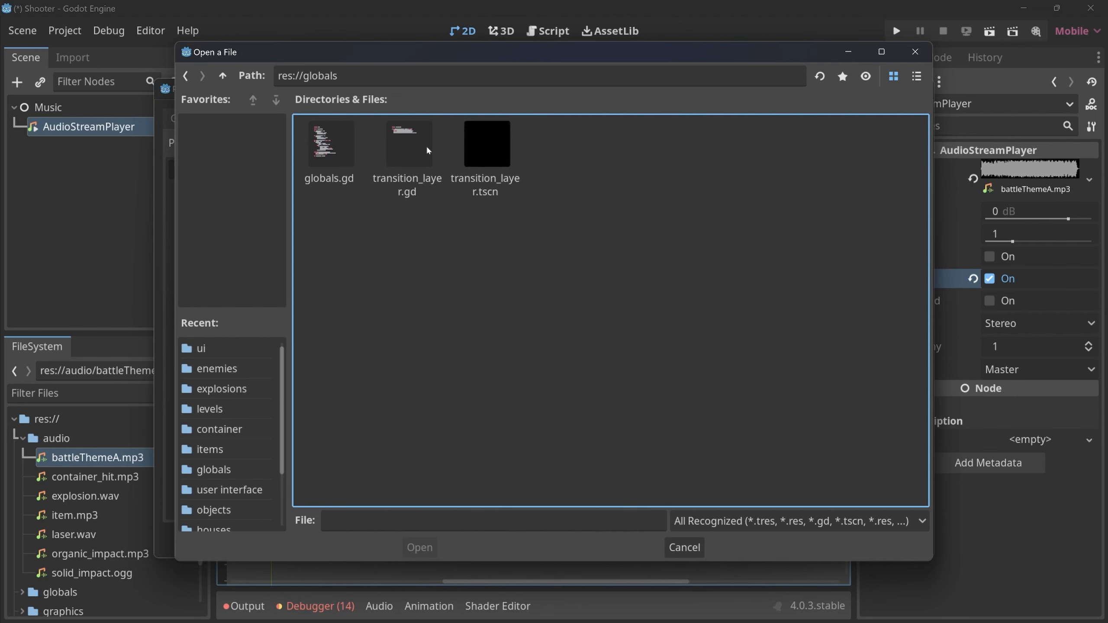
pyautogui.press('Escape')
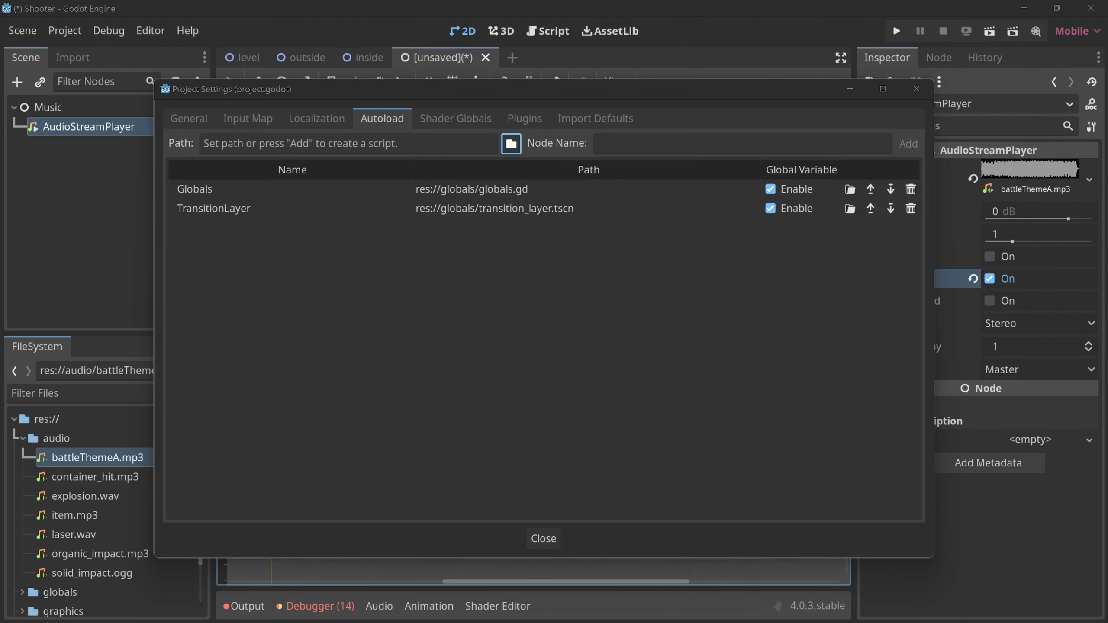
pyautogui.press('Escape')
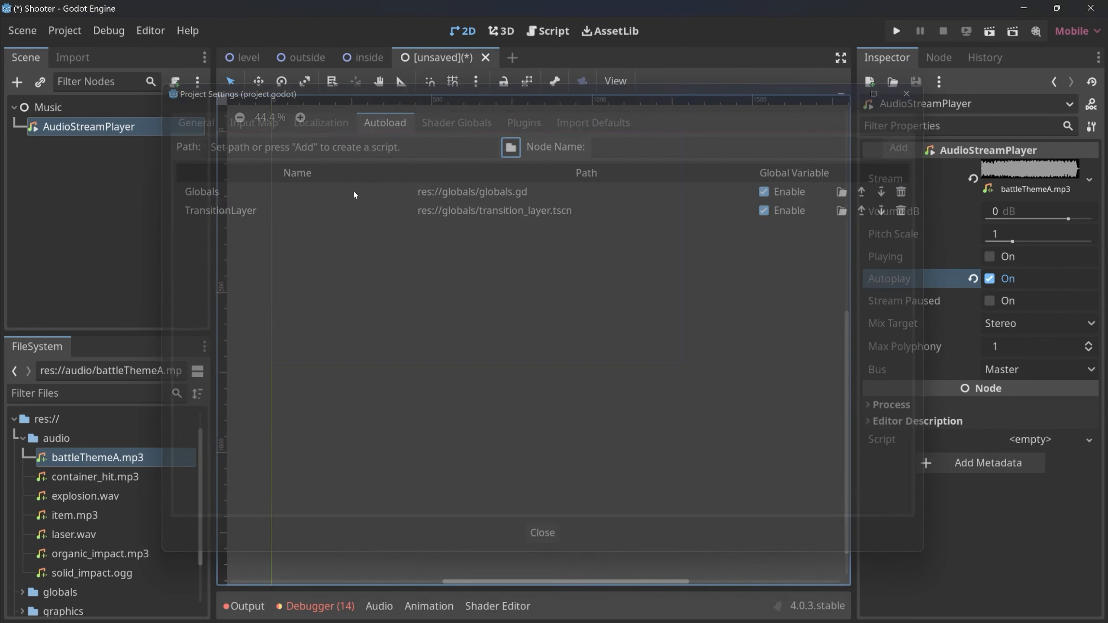
# Save the new scene as music.tscn in the res://globals folder.
pyautogui.hotkey('ctrl', 's')
pyautogui.doubleClick(484, 144)
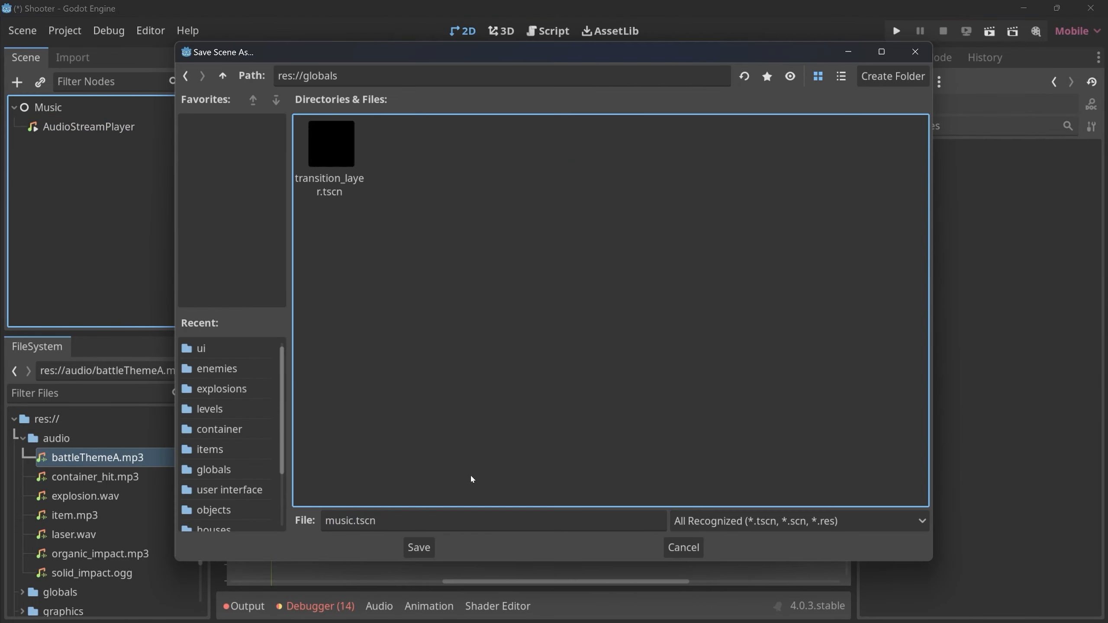
pyautogui.click(418, 548)
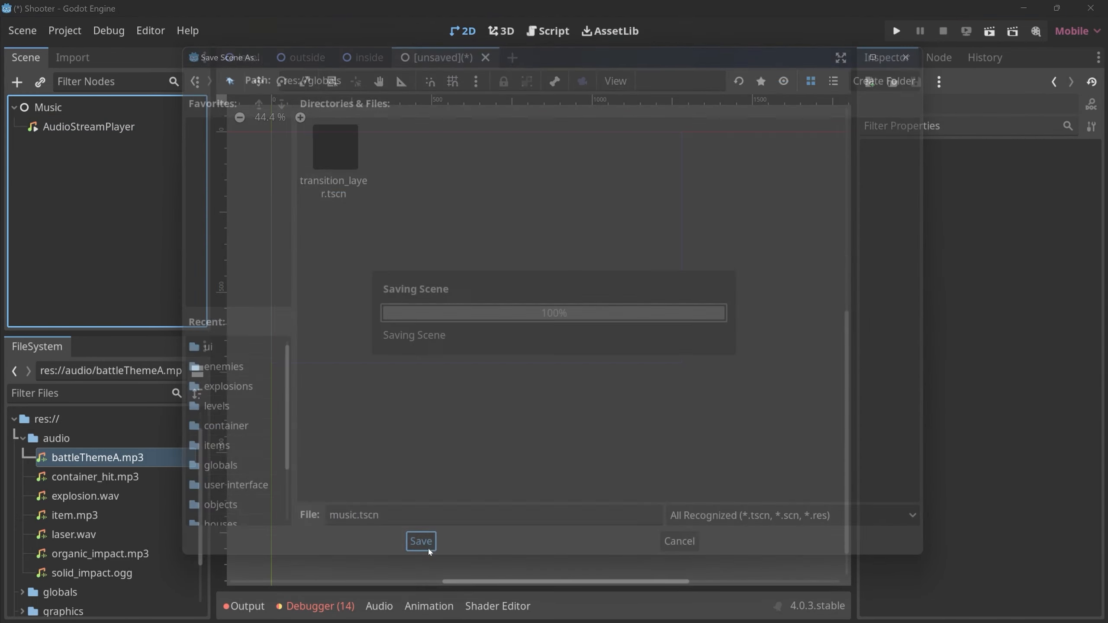
# Register res://globals/music.tscn as an autoload named Music in the project settings.
pyautogui.click(64, 30)
pyautogui.click(78, 50)
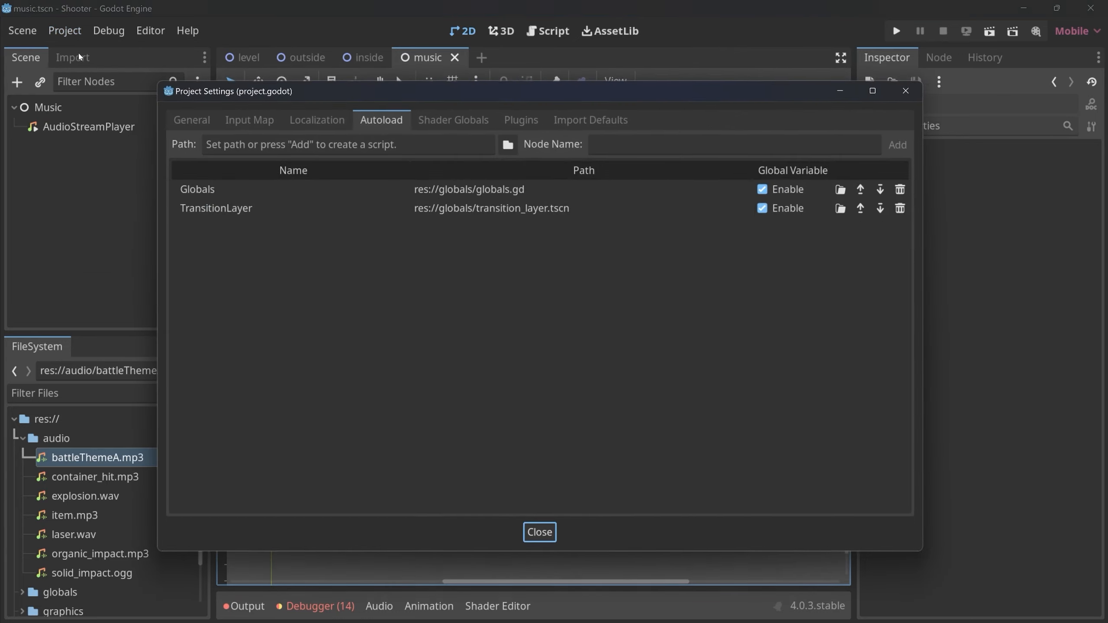
pyautogui.click(510, 144)
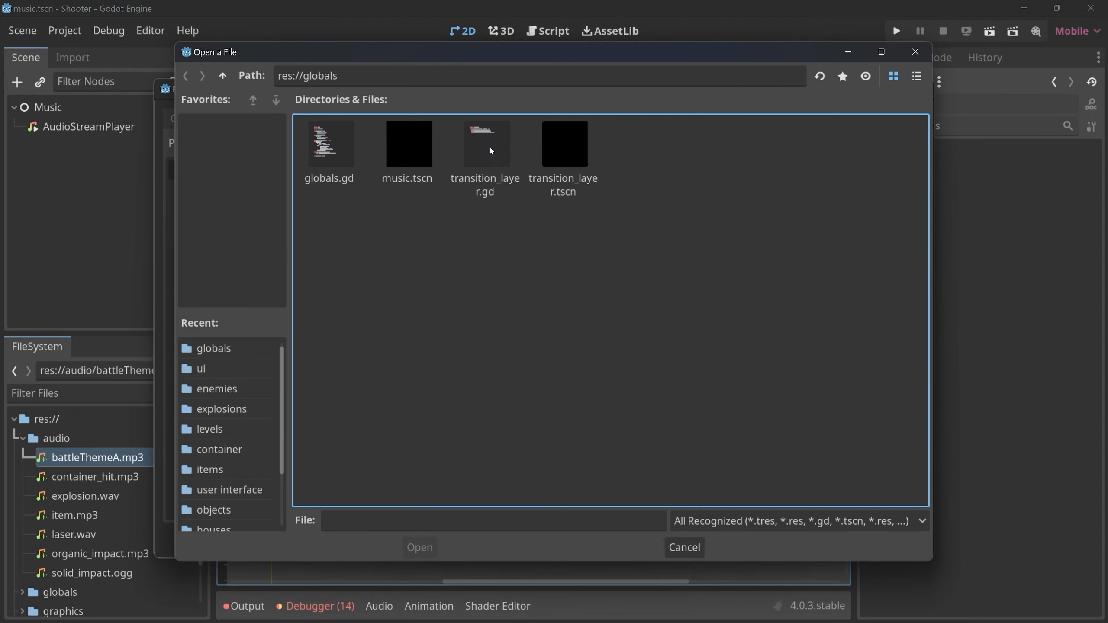
pyautogui.click(410, 151)
pyautogui.click(419, 547)
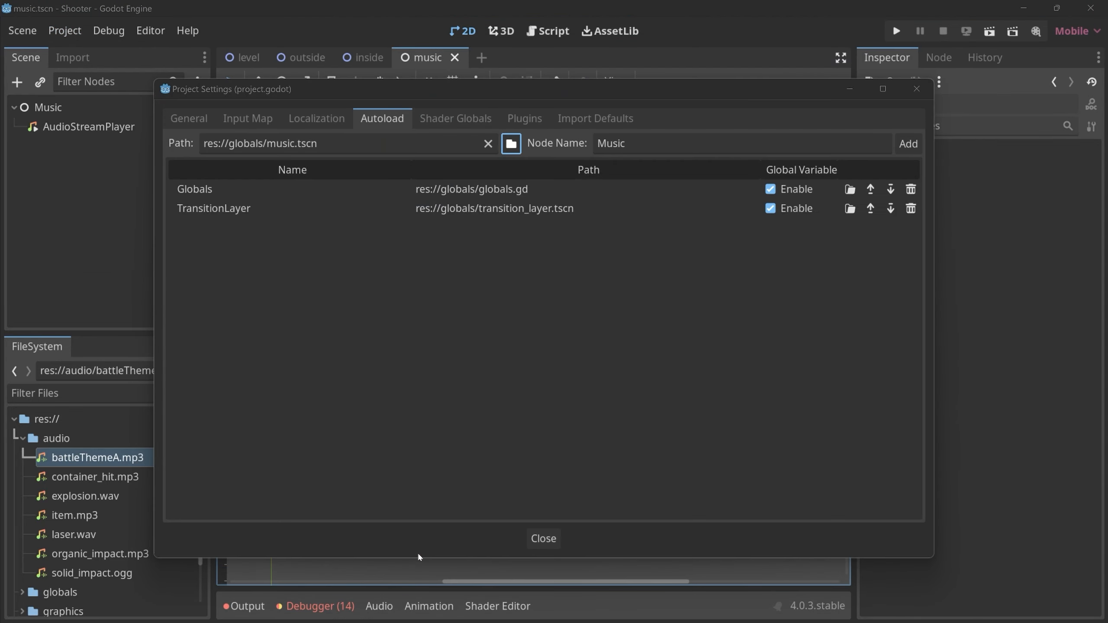
pyautogui.click(909, 143)
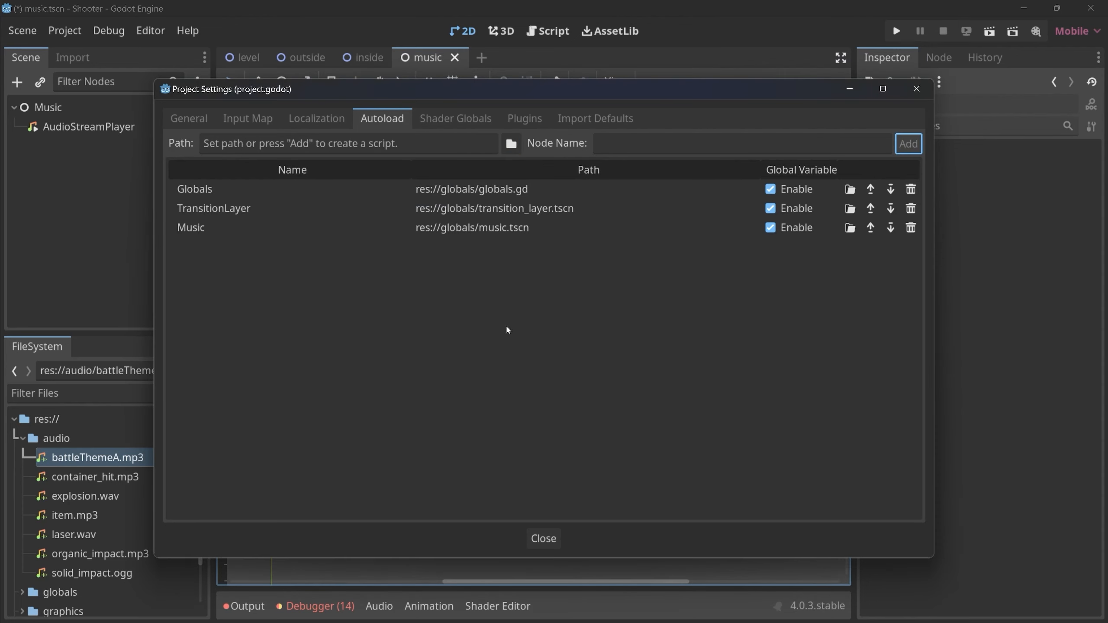
pyautogui.click(545, 541)
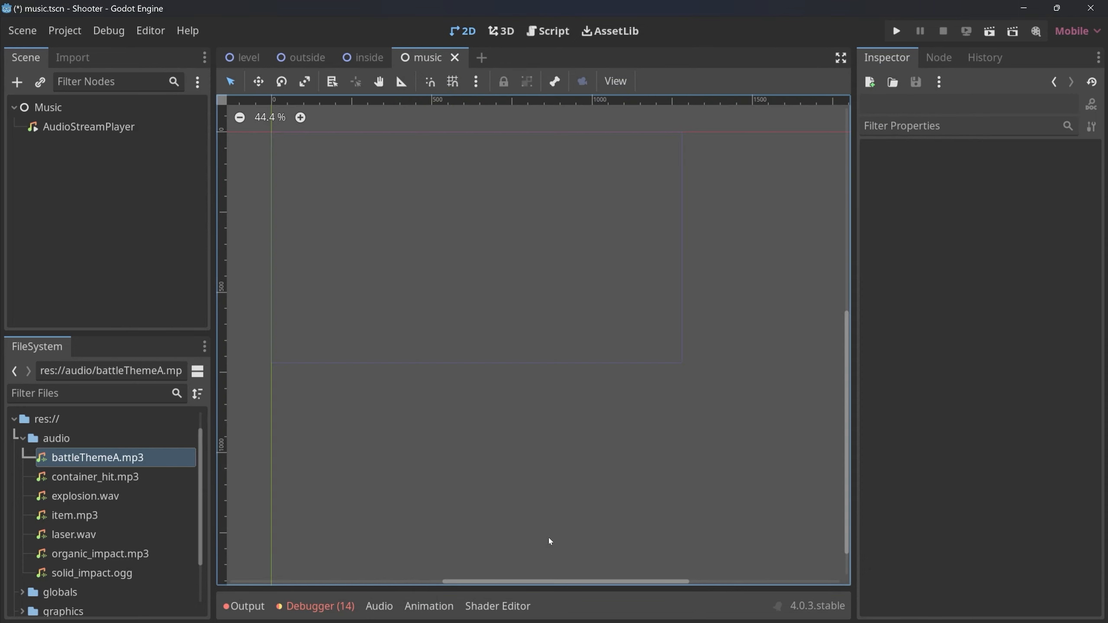
# Run the project twice and walk through the outside and inside levels to check the autoplaying background music.
pyautogui.click(94, 131)
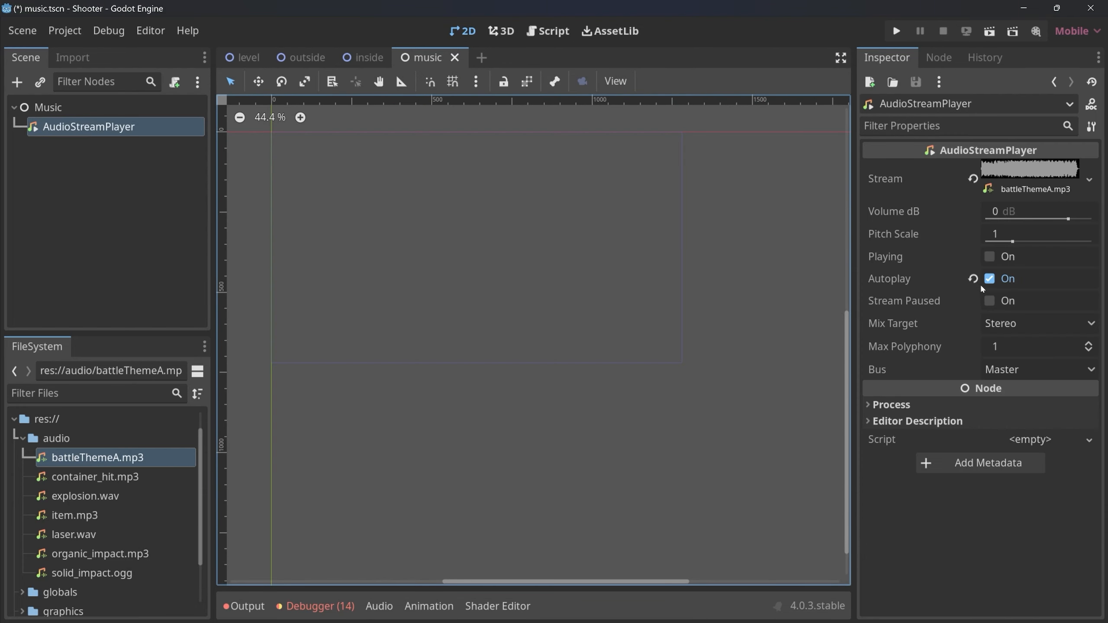
pyautogui.moveTo(944, 281)
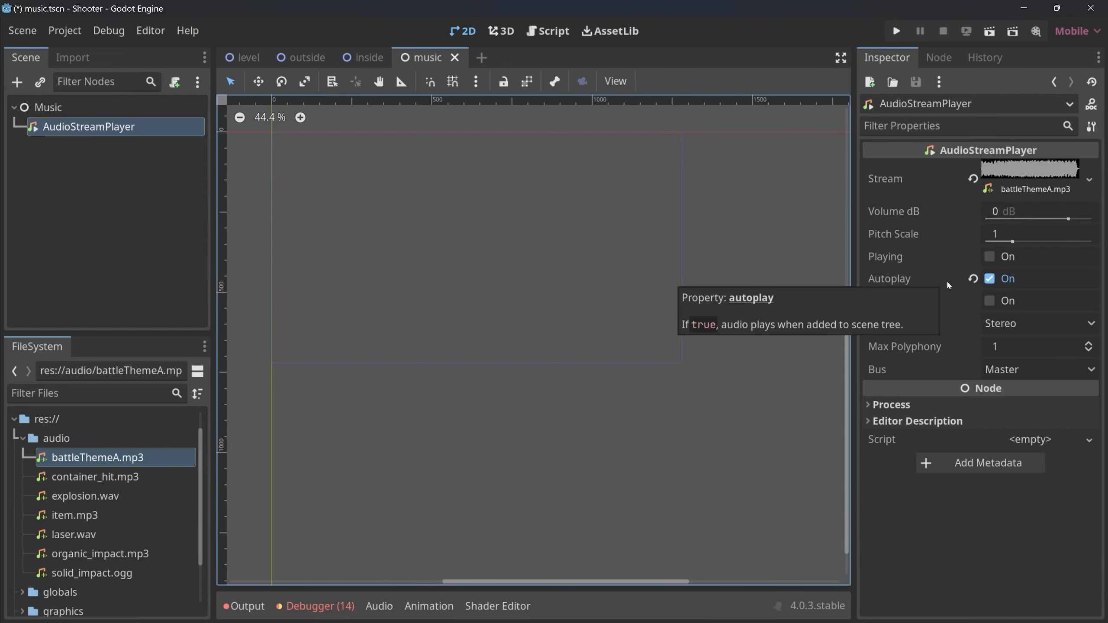
pyautogui.click(895, 33)
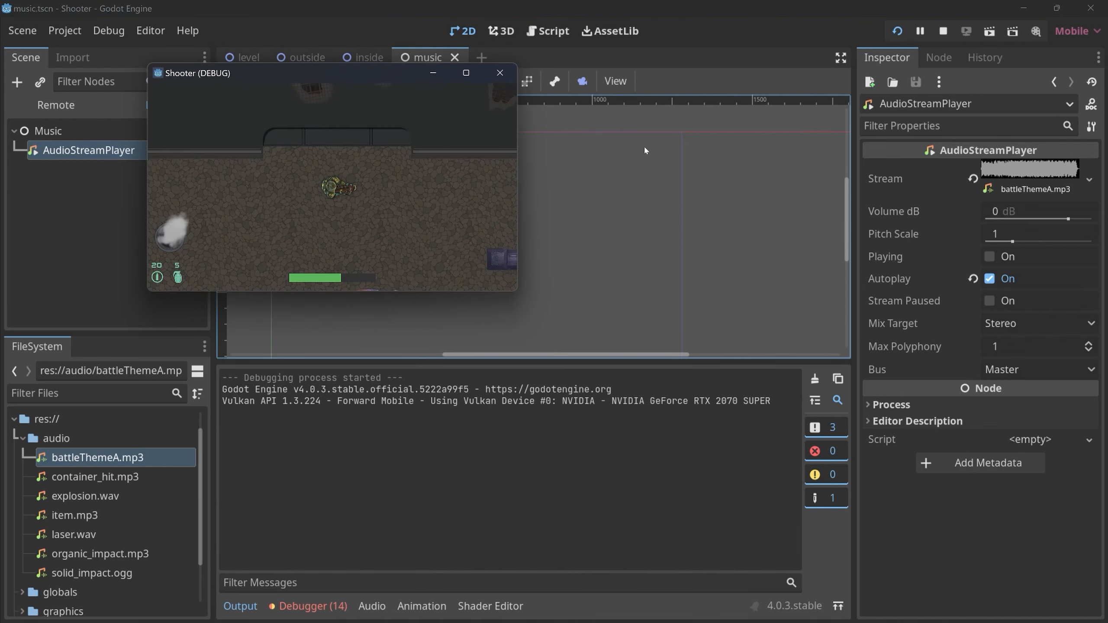
pyautogui.press('a')
pyautogui.press('d')
pyautogui.click(500, 72)
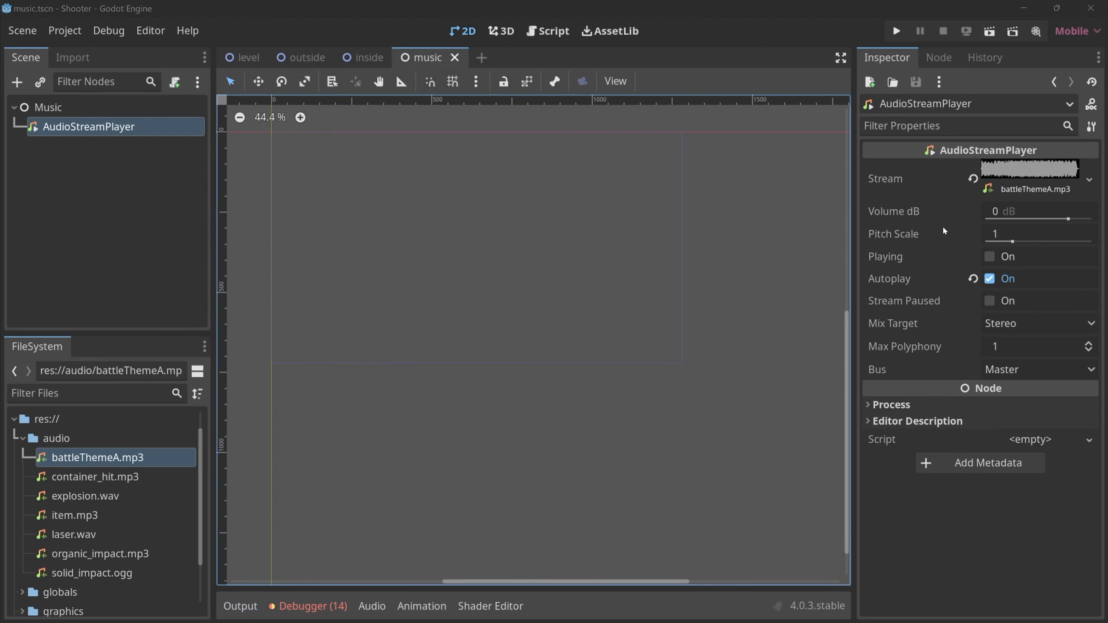
pyautogui.click(68, 128)
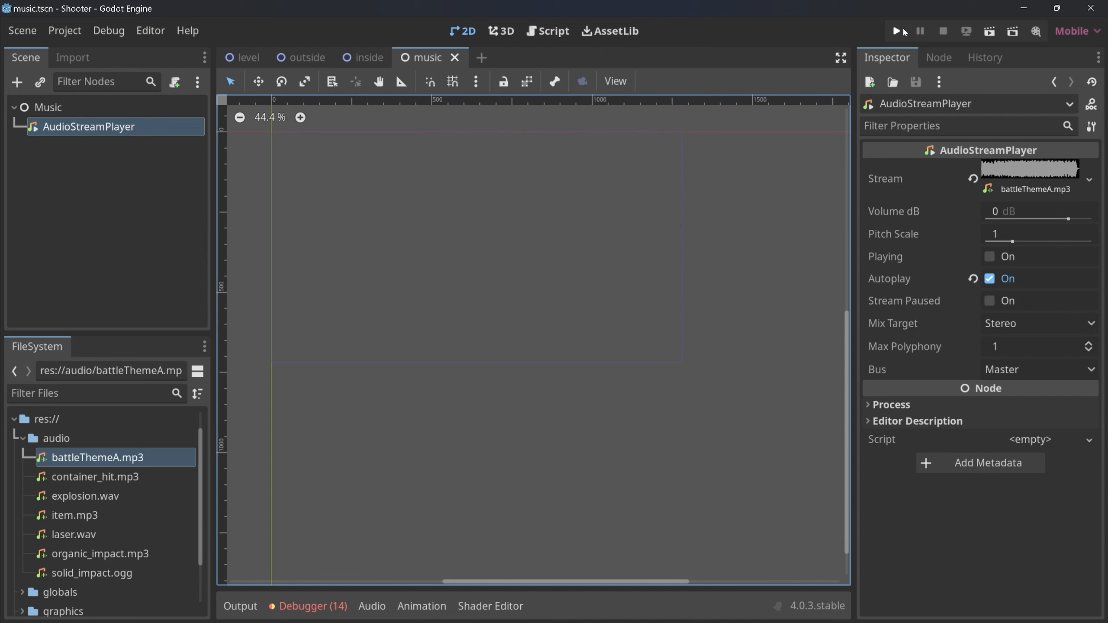
pyautogui.click(904, 31)
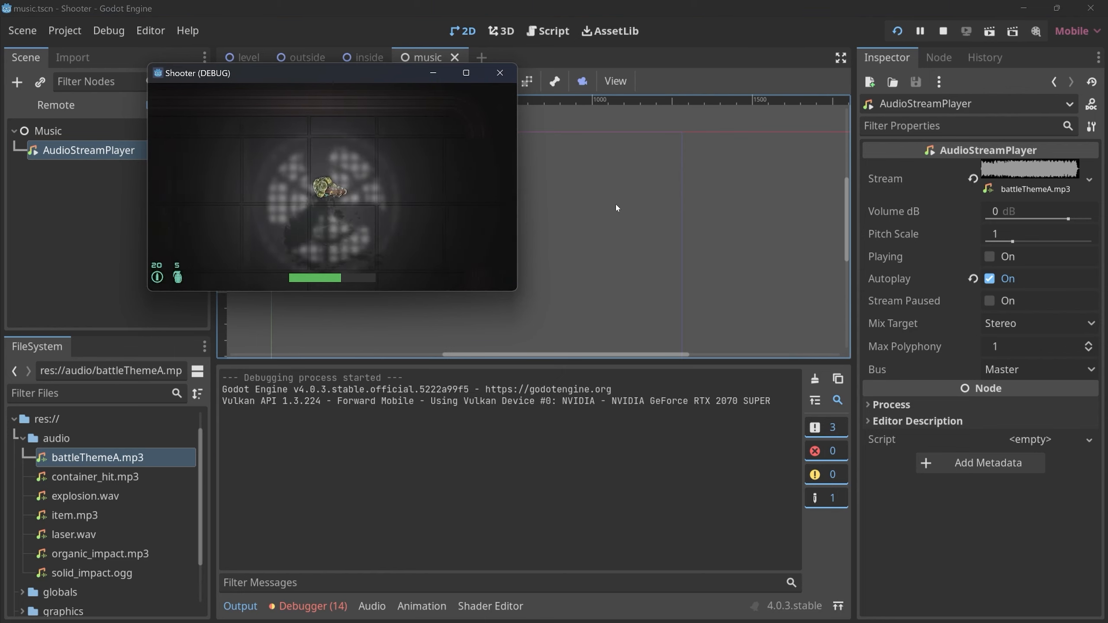
pyautogui.click(509, 72)
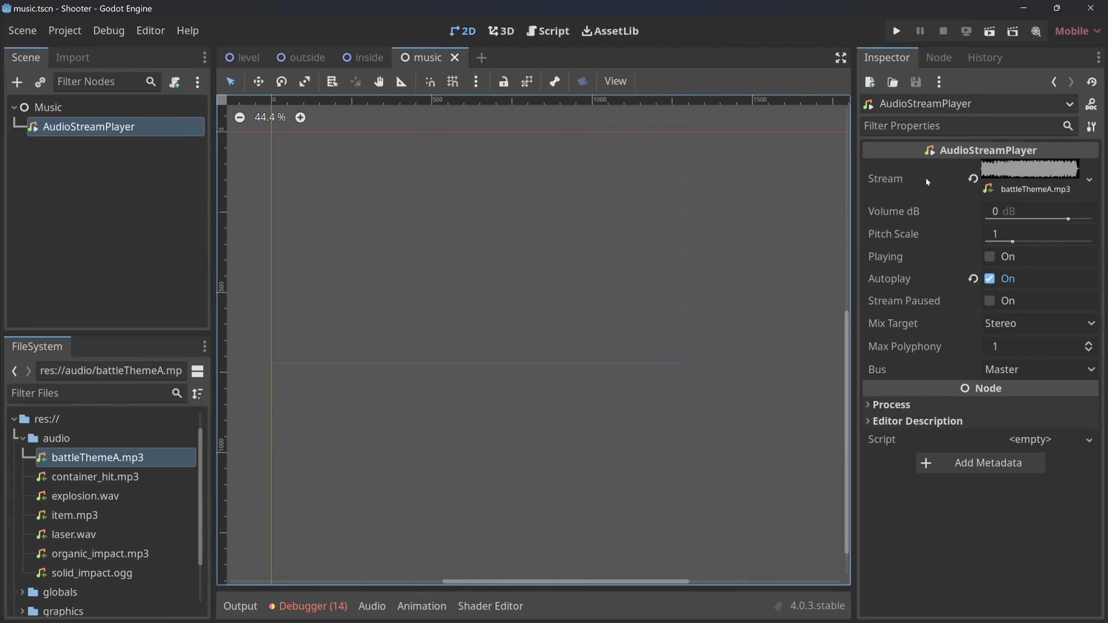
# Try to enable Loop in the stream properties of the AudioStreamPlayer's battleThemeA.mp3.
pyautogui.click(913, 178)
pyautogui.click(1039, 179)
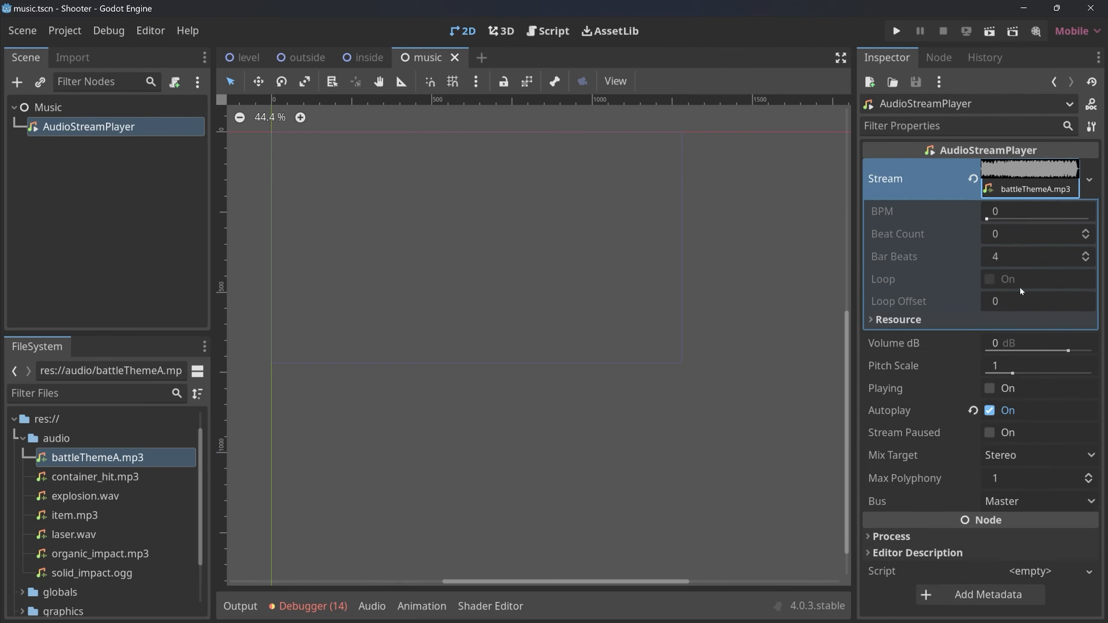
pyautogui.click(993, 281)
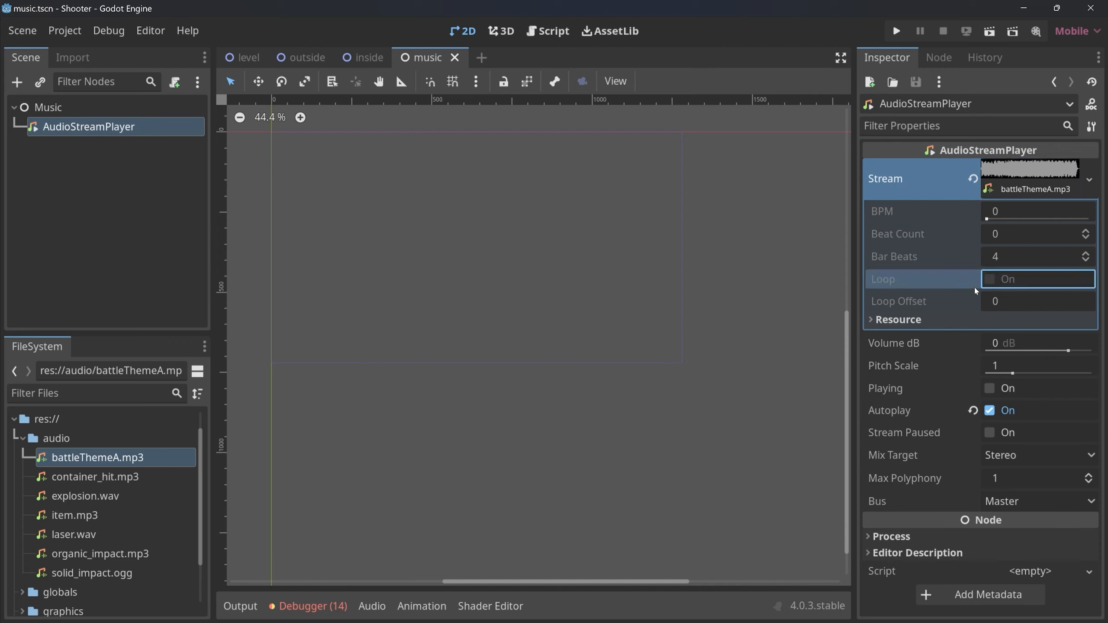
# Enable Loop in the import settings of battleThemeA.mp3, reimport the file, and return to the scene tree.
pyautogui.click(74, 457)
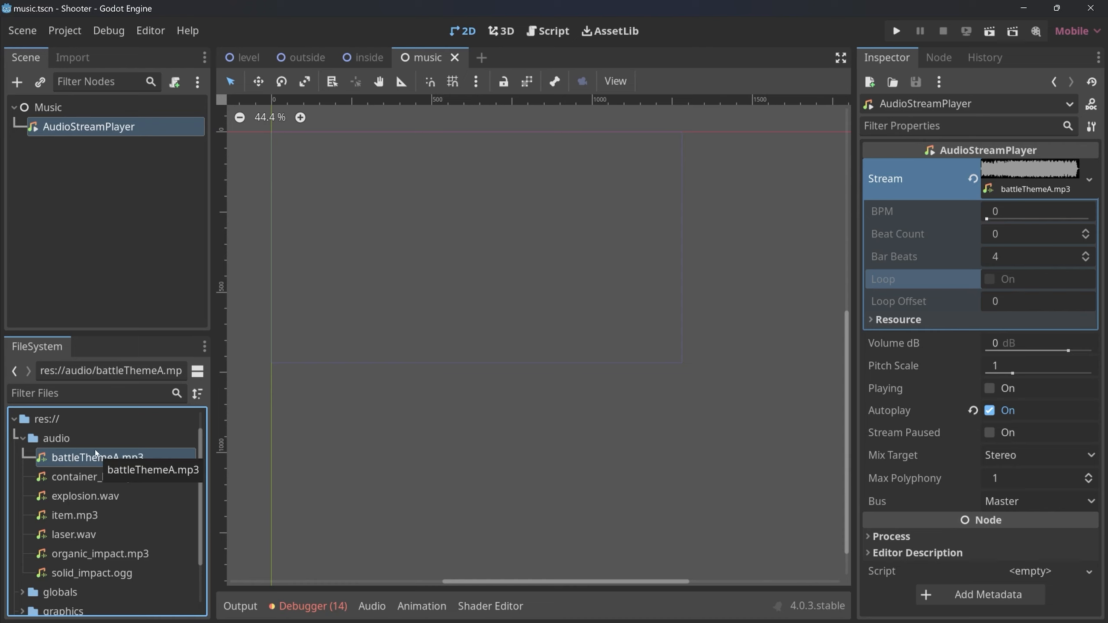
pyautogui.click(72, 57)
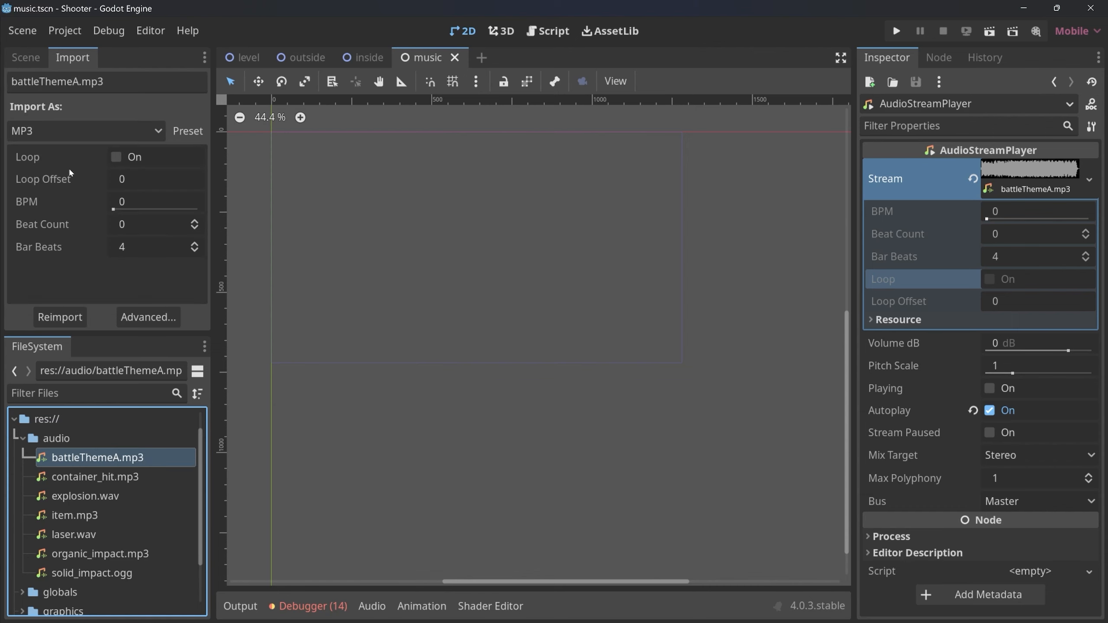
pyautogui.click(117, 157)
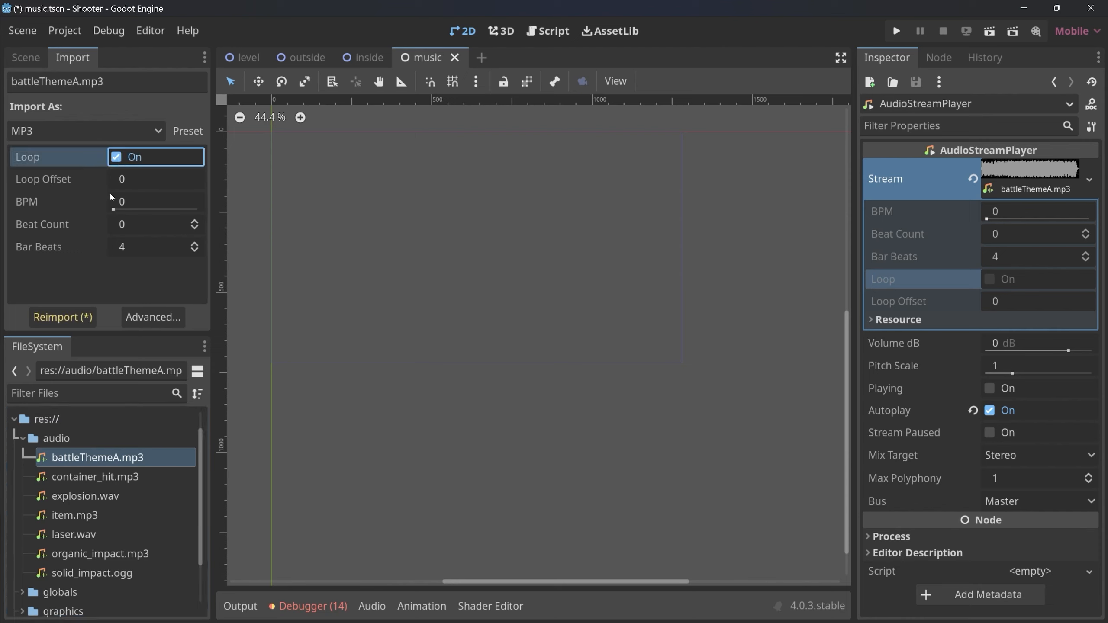
pyautogui.click(72, 320)
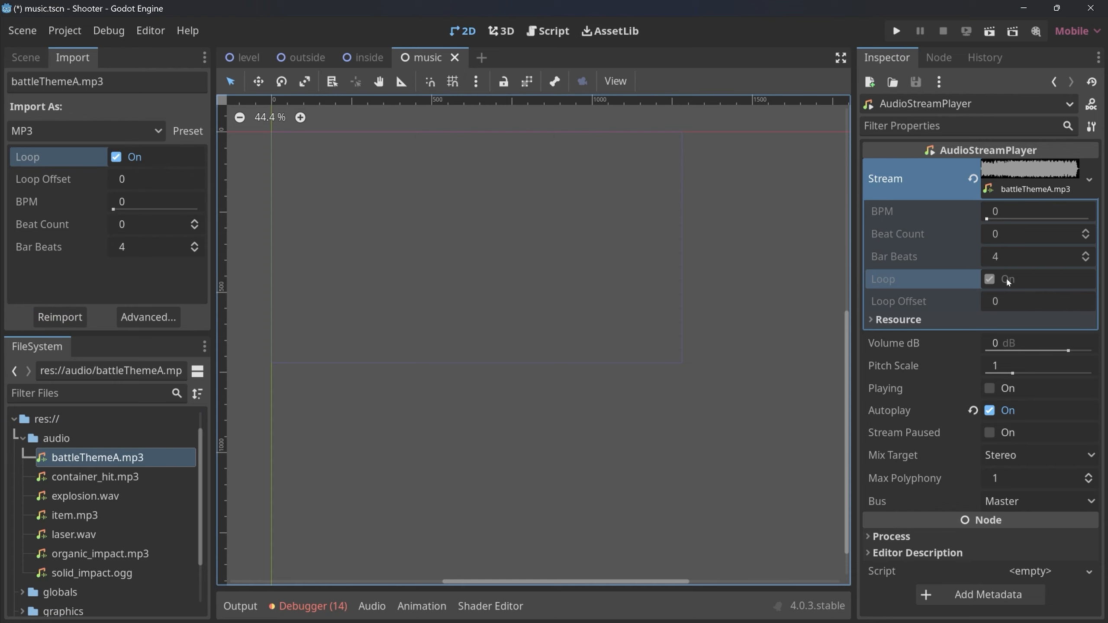
pyautogui.click(26, 58)
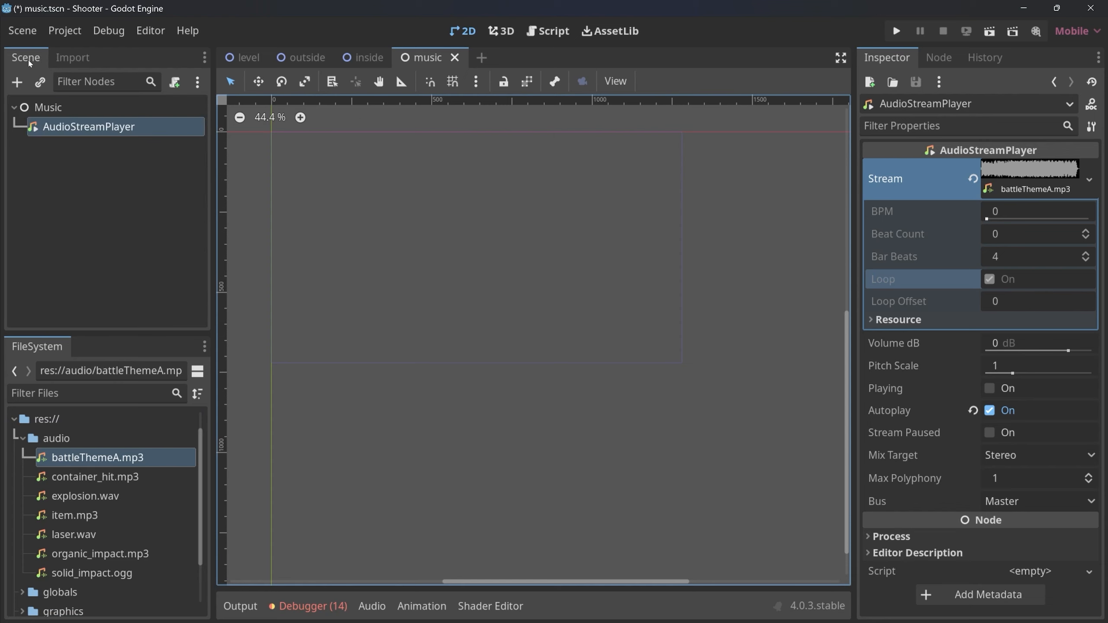
# Close the music scene and open the bug scene together with its bug.gd script.
pyautogui.click(455, 57)
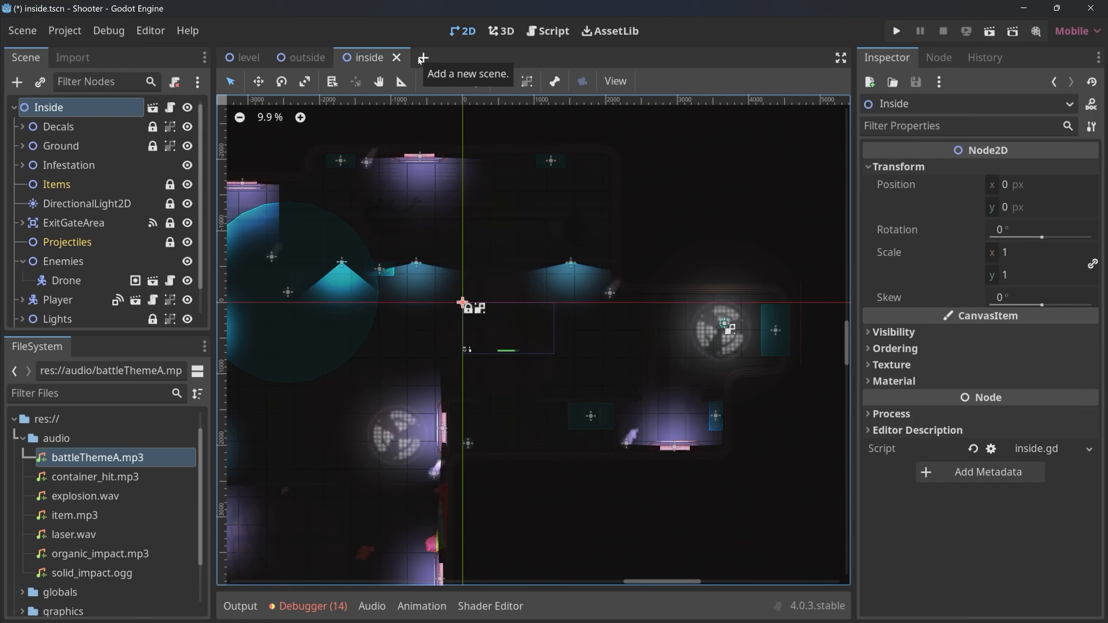
pyautogui.hotkey('ctrl', 'shift', 'o')
pyautogui.write('bug')
pyautogui.press('Return')
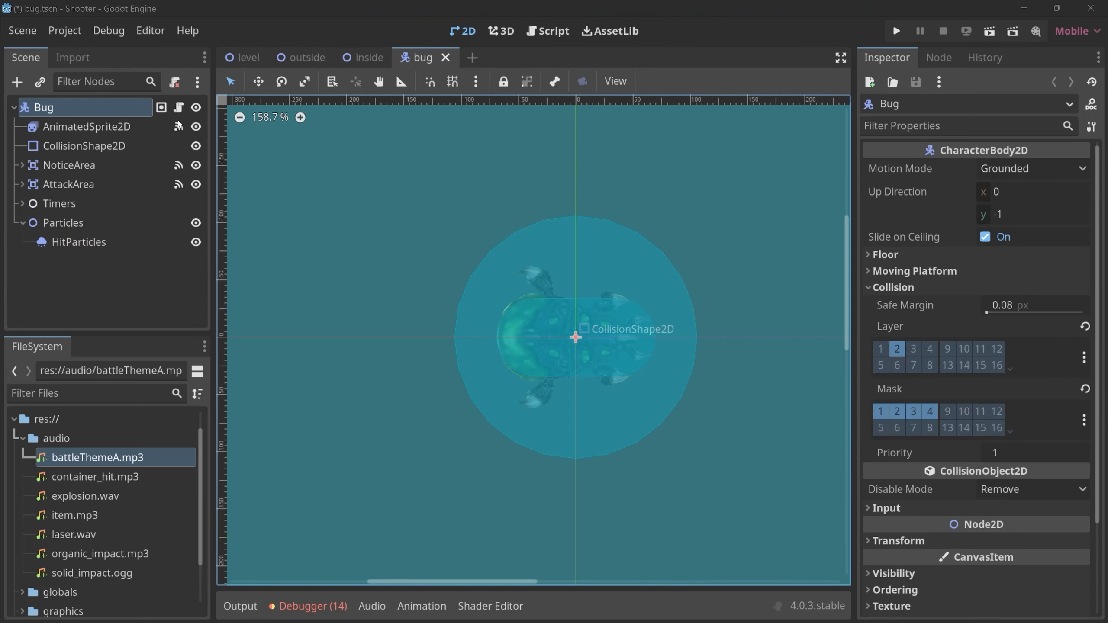
pyautogui.click(178, 108)
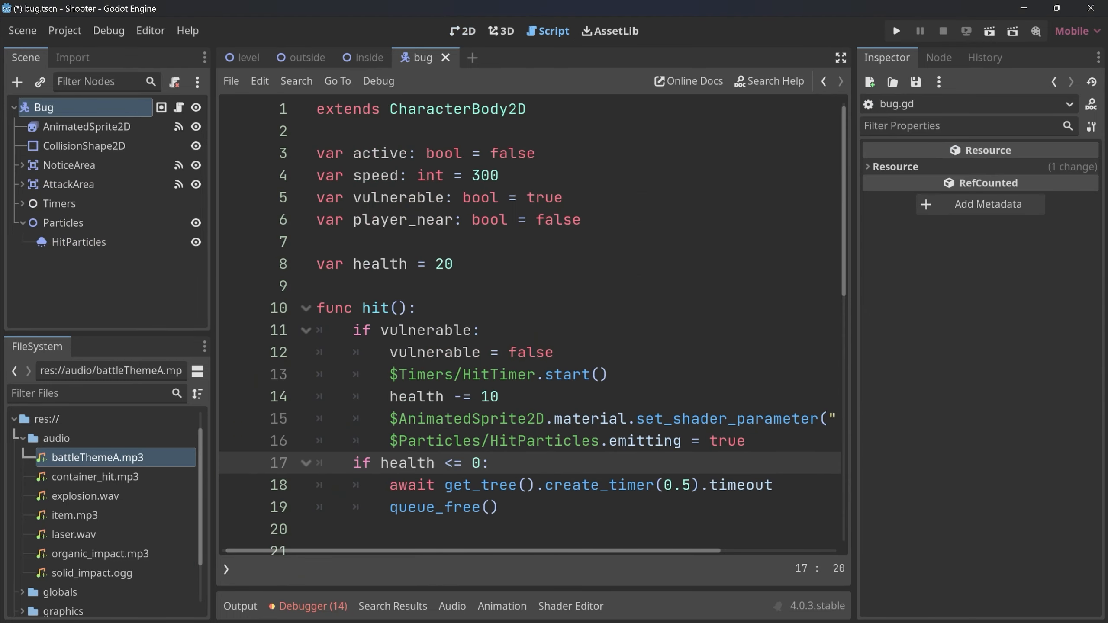
# Examine how bug.gd handles hits and lowers Globals.health when its attack animation finishes, and open globals.gd to review the health code.
pyautogui.moveTo(345, 308); pyautogui.dragTo(745, 440)
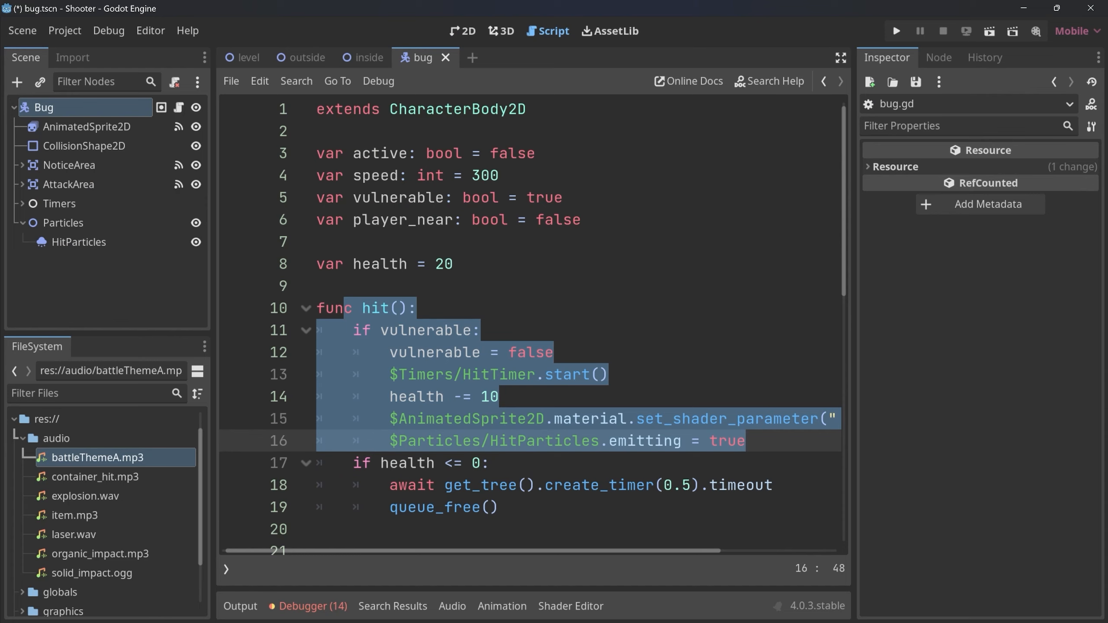
pyautogui.scroll(-8, 530, 323)
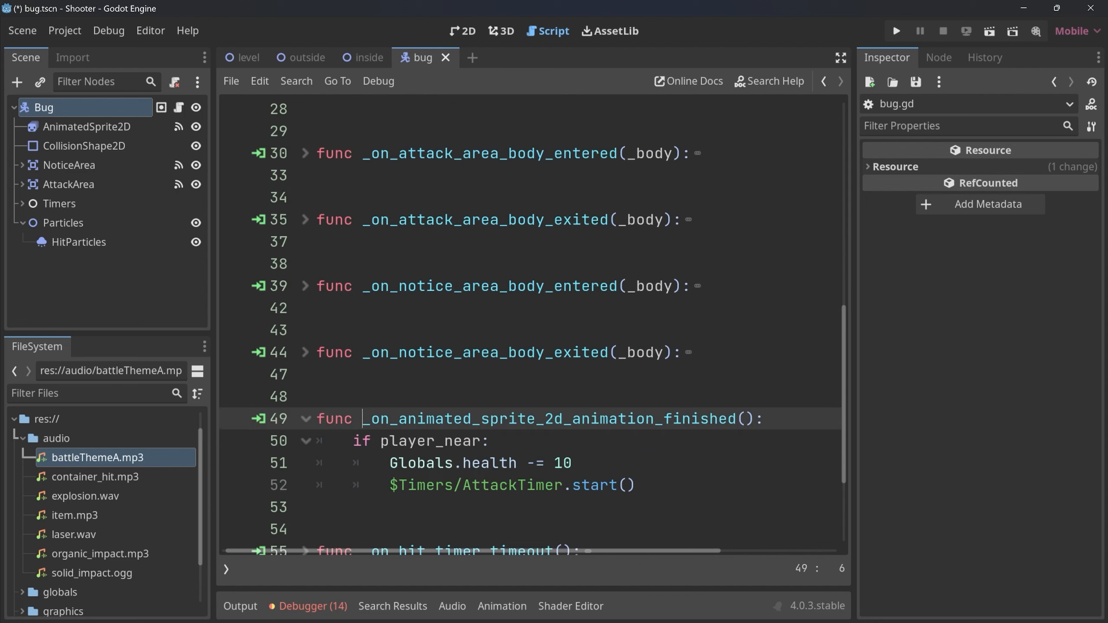
pyautogui.moveTo(363, 418); pyautogui.dragTo(727, 418)
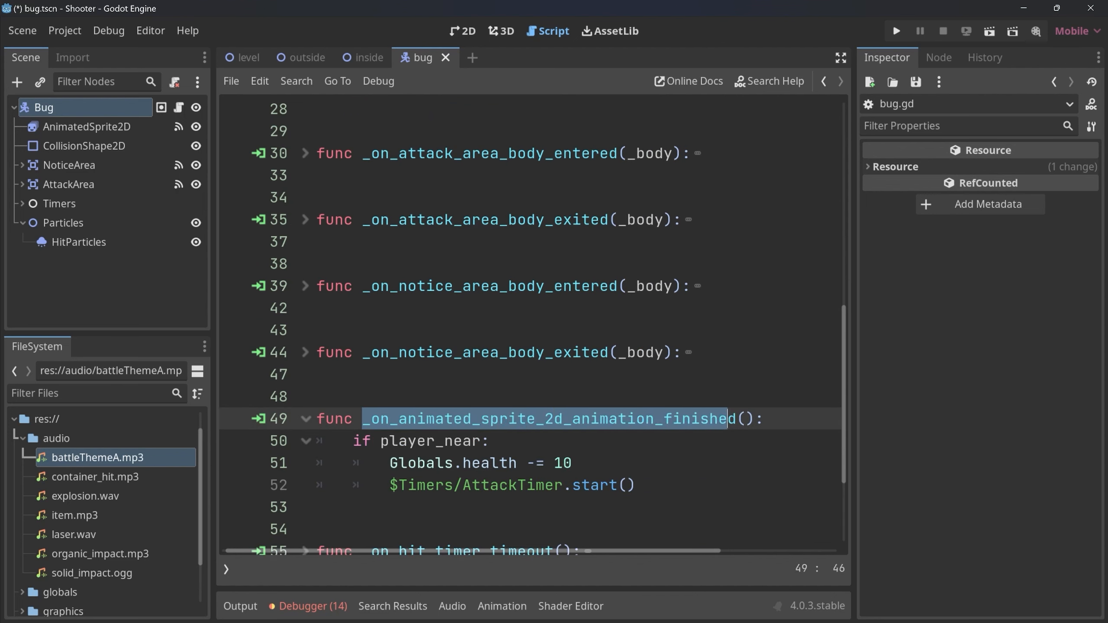
pyautogui.moveTo(390, 463); pyautogui.dragTo(572, 463)
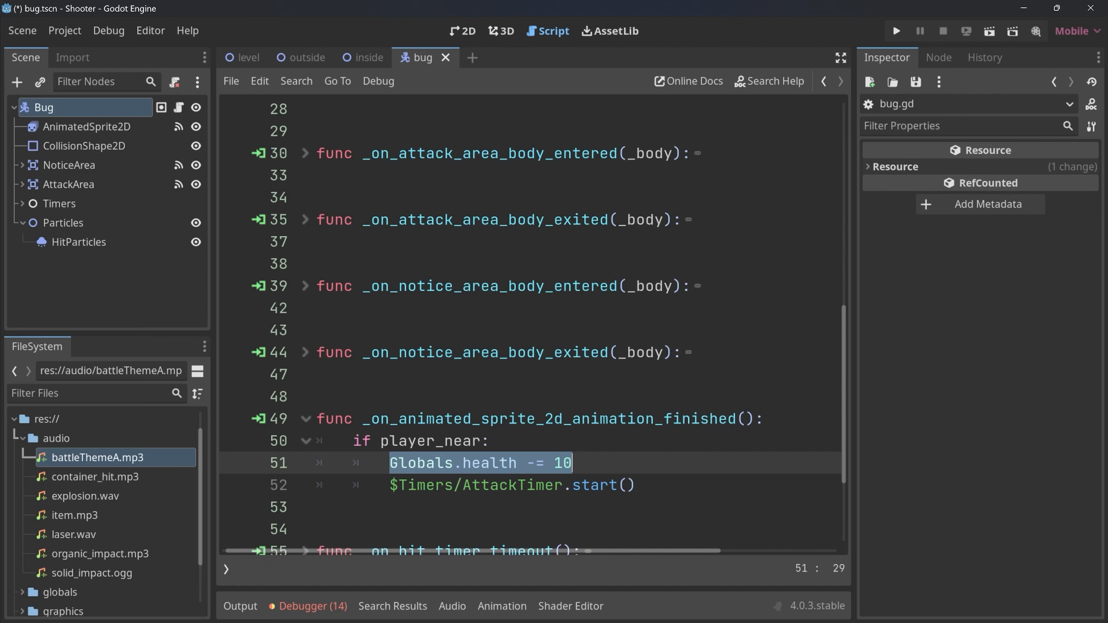
pyautogui.click(224, 569)
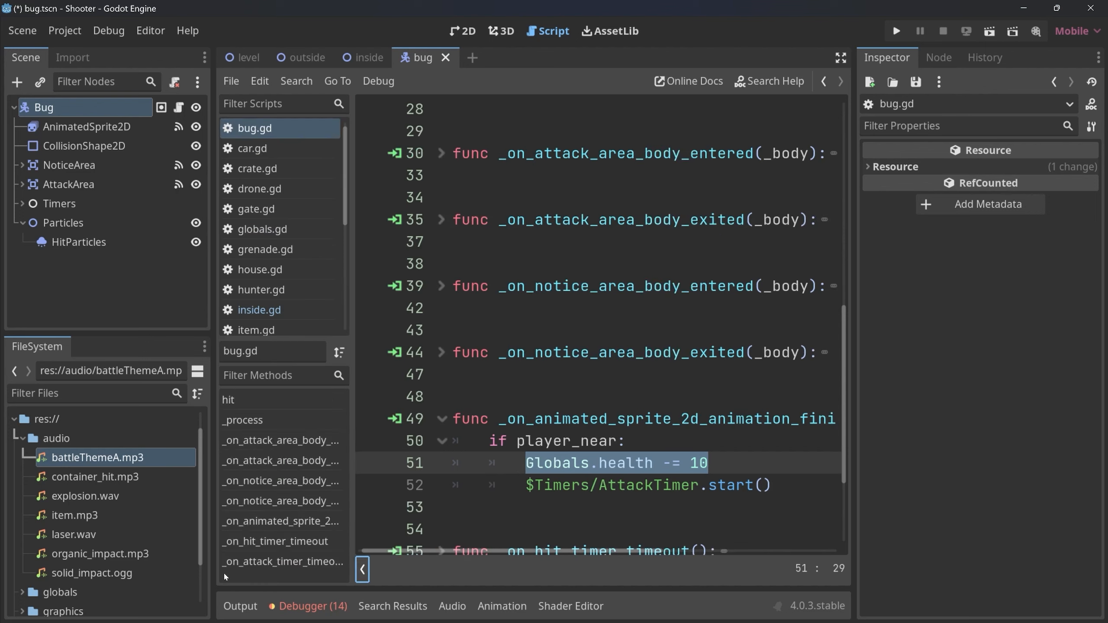
pyautogui.click(261, 229)
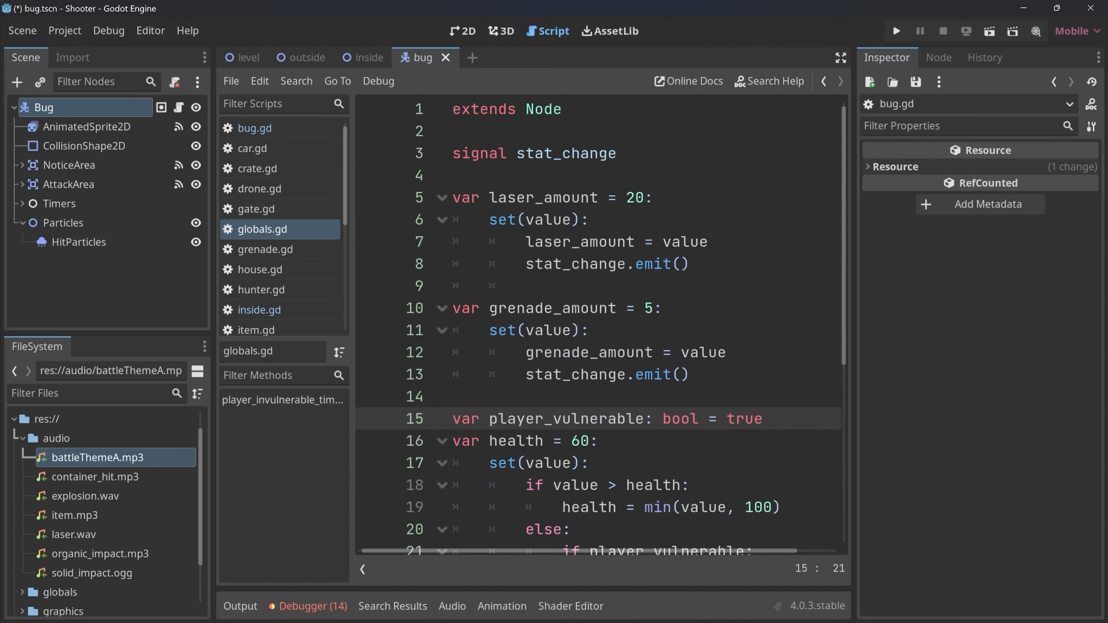
pyautogui.moveTo(507, 153); pyautogui.dragTo(455, 530)
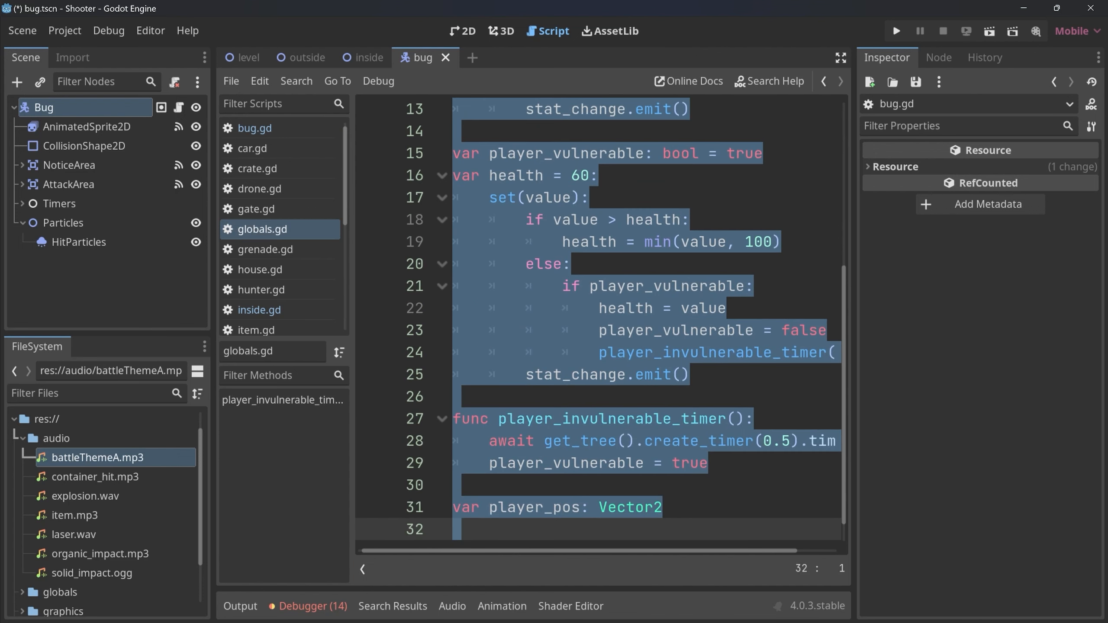
pyautogui.click(362, 569)
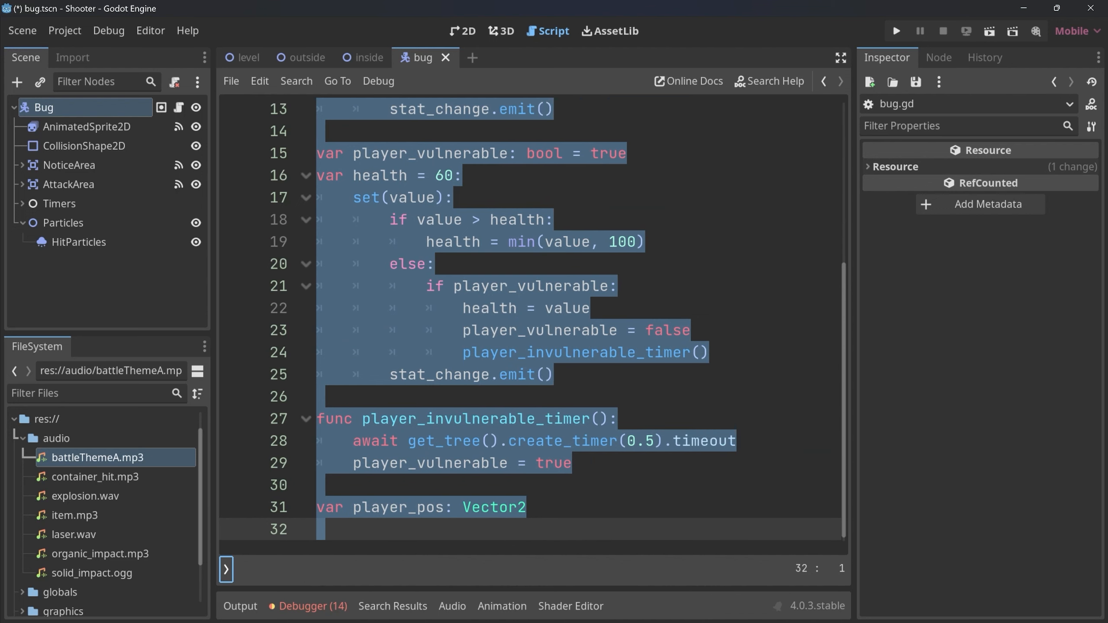
pyautogui.click(332, 485)
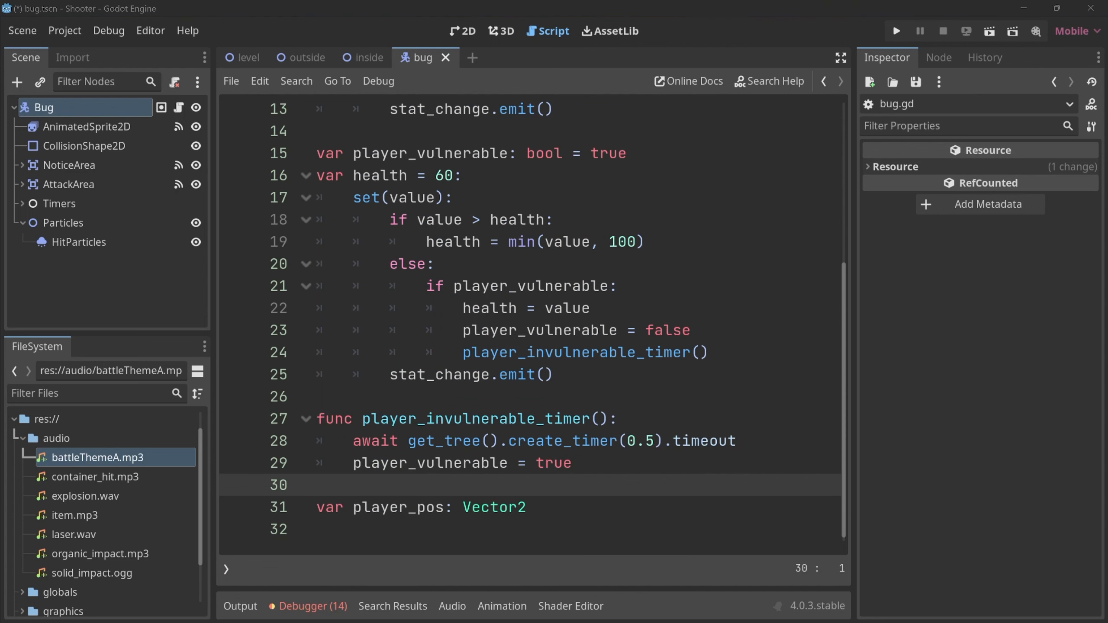
pyautogui.scroll(4, 530, 323)
# Declare the variable player_hit_sound: AudioStreamPlayer2D below the stat_change signal in globals.gd.
pyautogui.click(481, 153)
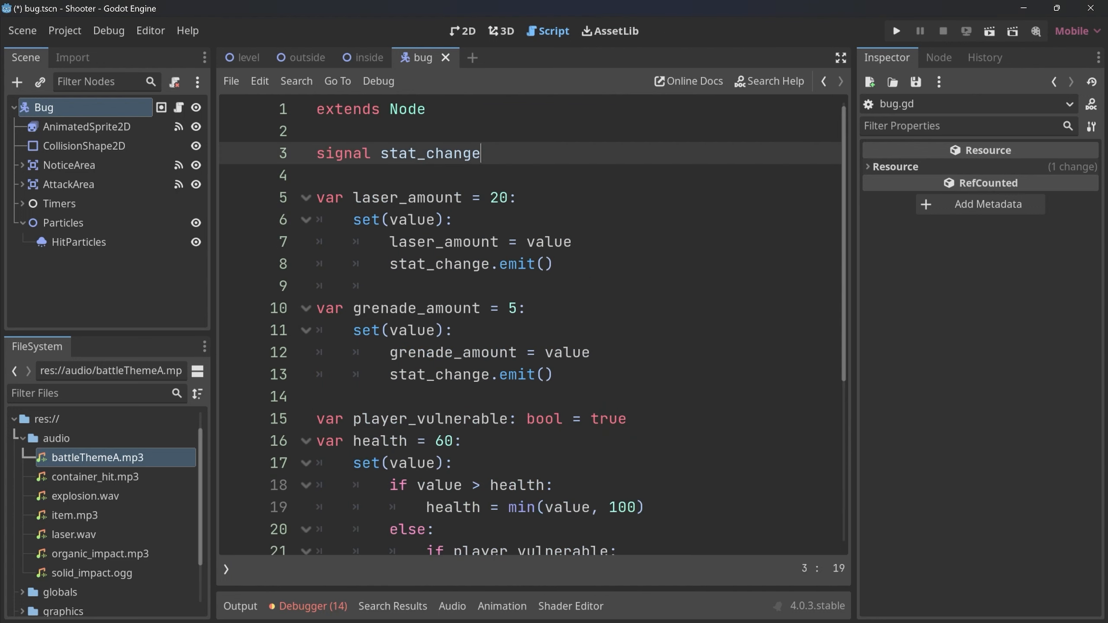
pyautogui.press('Return')
pyautogui.press('Return')
pyautogui.write('var ')
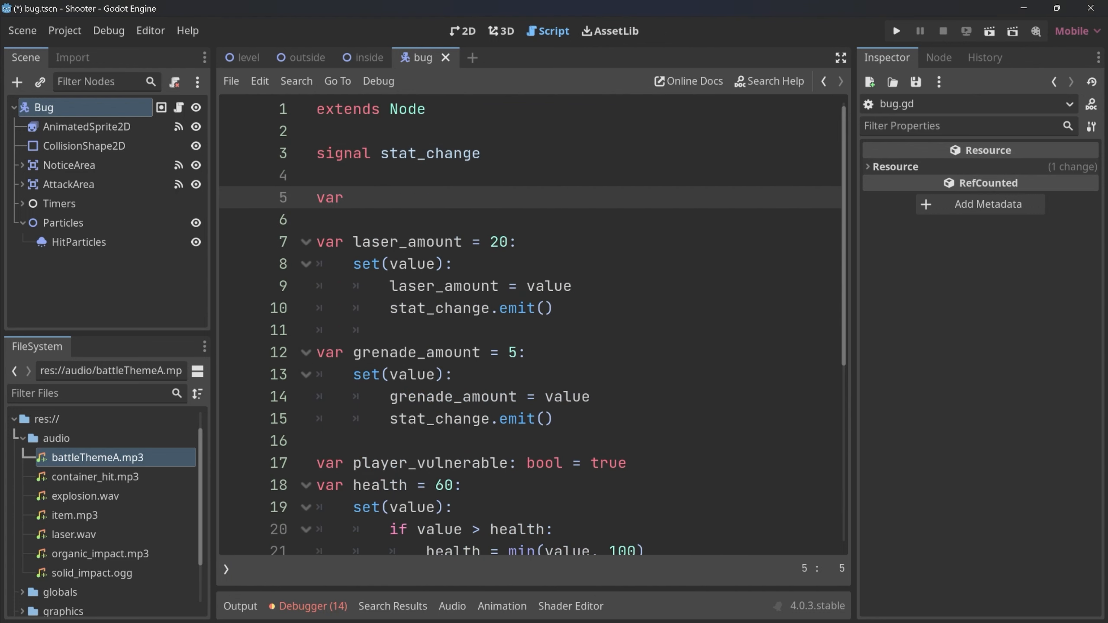
pyautogui.write('layer')
pyautogui.hotkey('ctrl', 'Left')
pyautogui.write('p')
pyautogui.hotkey('ctrl', 'Right')
pyautogui.write('_hit_sound: A')
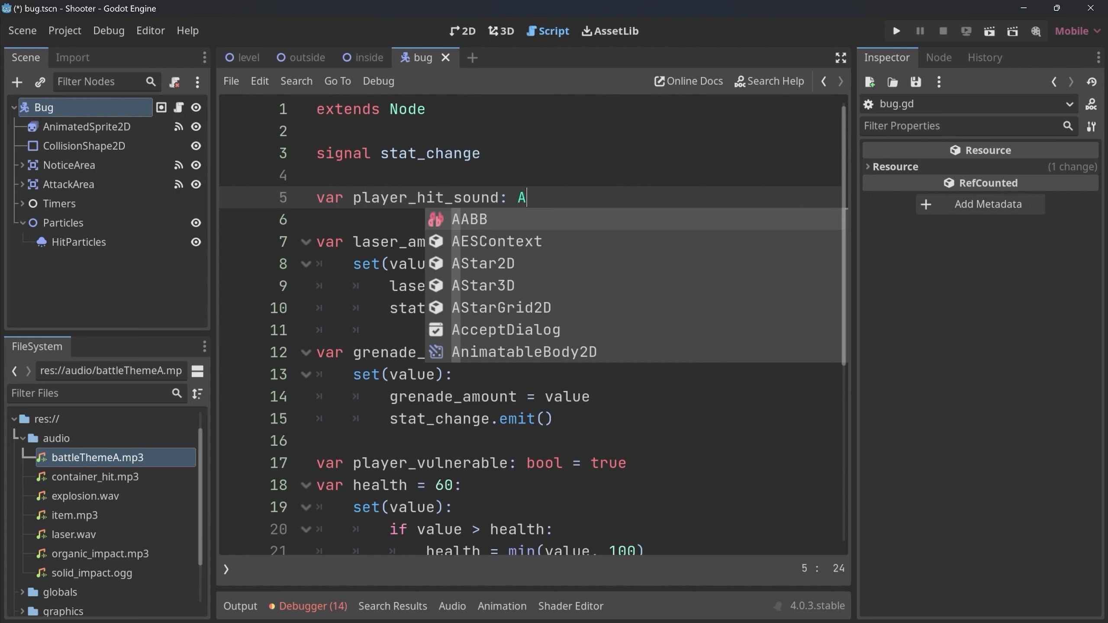
pyautogui.write('udioStre')
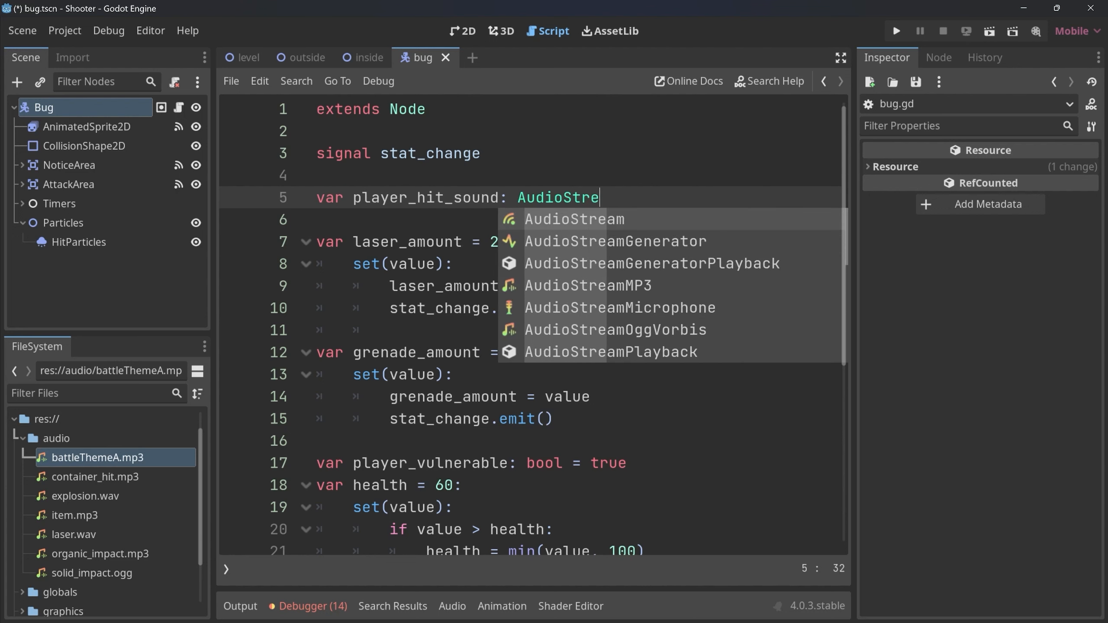
pyautogui.write('amPLay')
pyautogui.press('BackSpace')
pyautogui.press('BackSpace')
pyautogui.press('BackSpace')
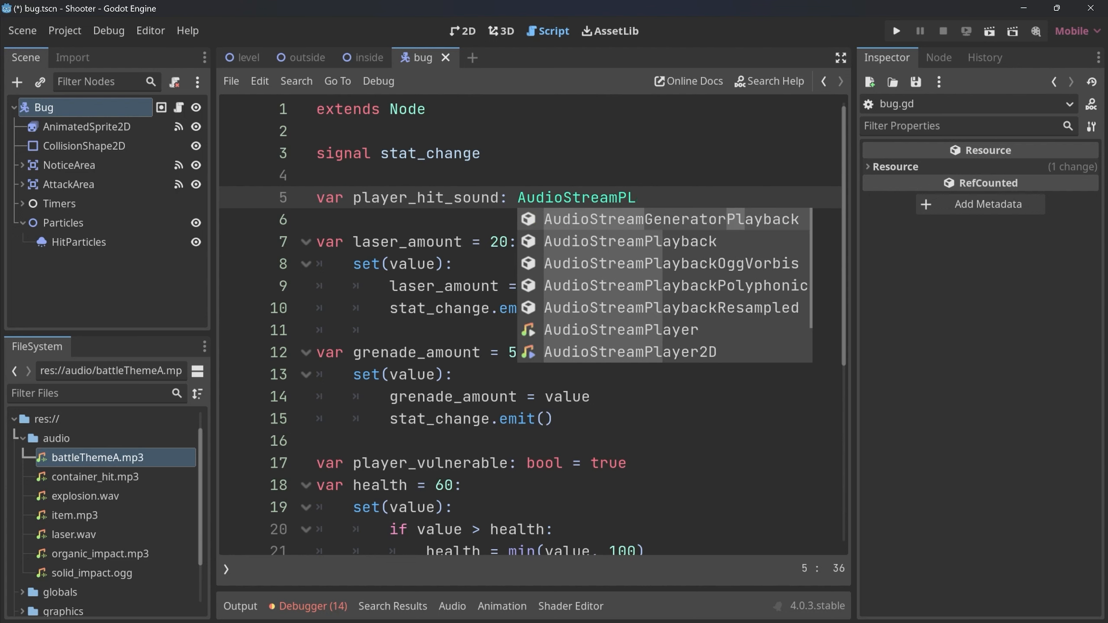
pyautogui.write('layer2D')
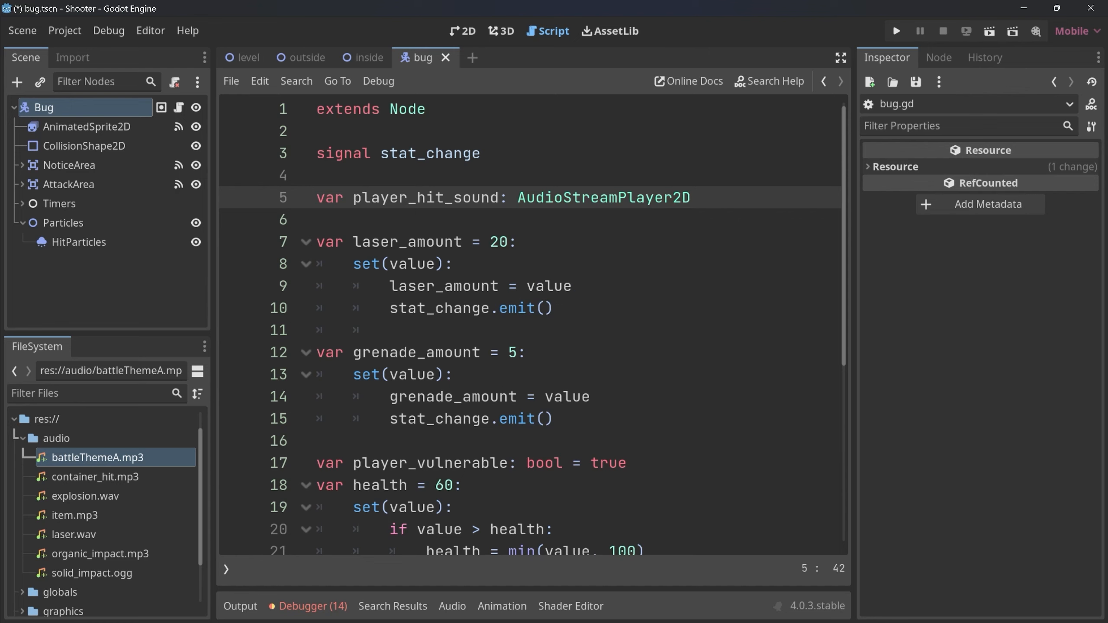
pyautogui.hotkey('shift', 'Left')
pyautogui.hotkey('shift', 'Left')
pyautogui.hotkey('shift', 'Left')
pyautogui.hotkey('shift', 'Left')
pyautogui.hotkey('shift', 'Left')
pyautogui.hotkey('shift', 'Left')
pyautogui.hotkey('shift', 'Left')
pyautogui.hotkey('shift', 'Left')
pyautogui.hotkey('shift', 'Left')
pyautogui.hotkey('shift', 'Left')
pyautogui.hotkey('shift', 'Left')
pyautogui.hotkey('shift', 'Left')
pyautogui.hotkey('shift', 'Left')
pyautogui.hotkey('shift', 'Left')
pyautogui.hotkey('shift', 'Left')
pyautogui.hotkey('shift', 'Left')
pyautogui.hotkey('shift', 'Left')
pyautogui.hotkey('shift', 'Left')
pyautogui.hotkey('shift', 'Left')
pyautogui.hotkey('shift', 'Left')
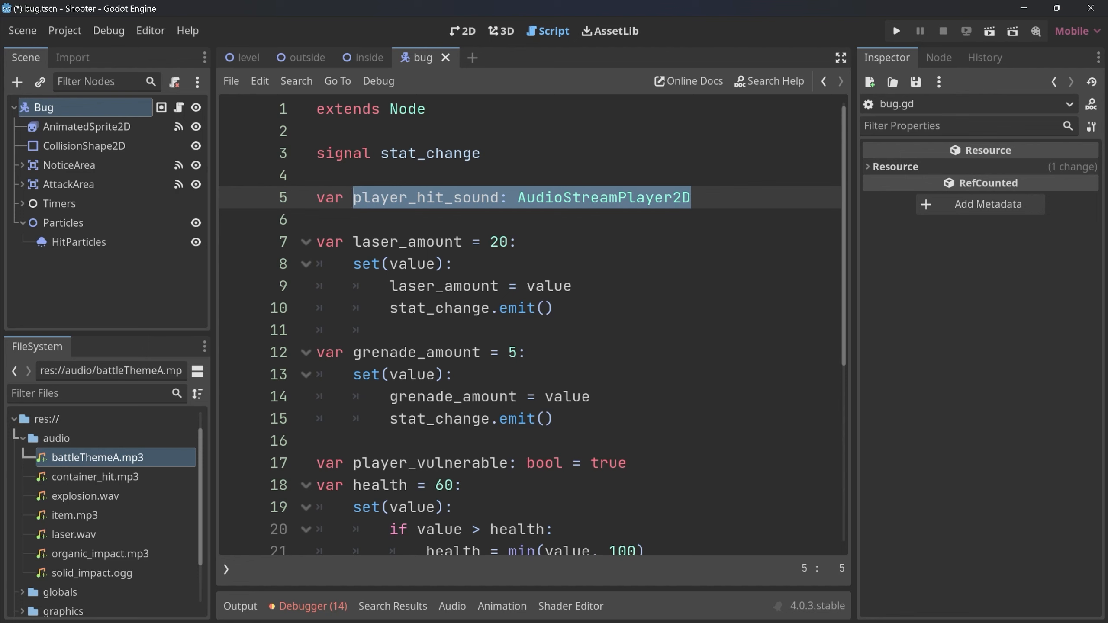
# Add a _ready() function at the end of globals.gd, below the player_pos variable.
pyautogui.hotkey('ctrl', 'End')
pyautogui.press('Return')
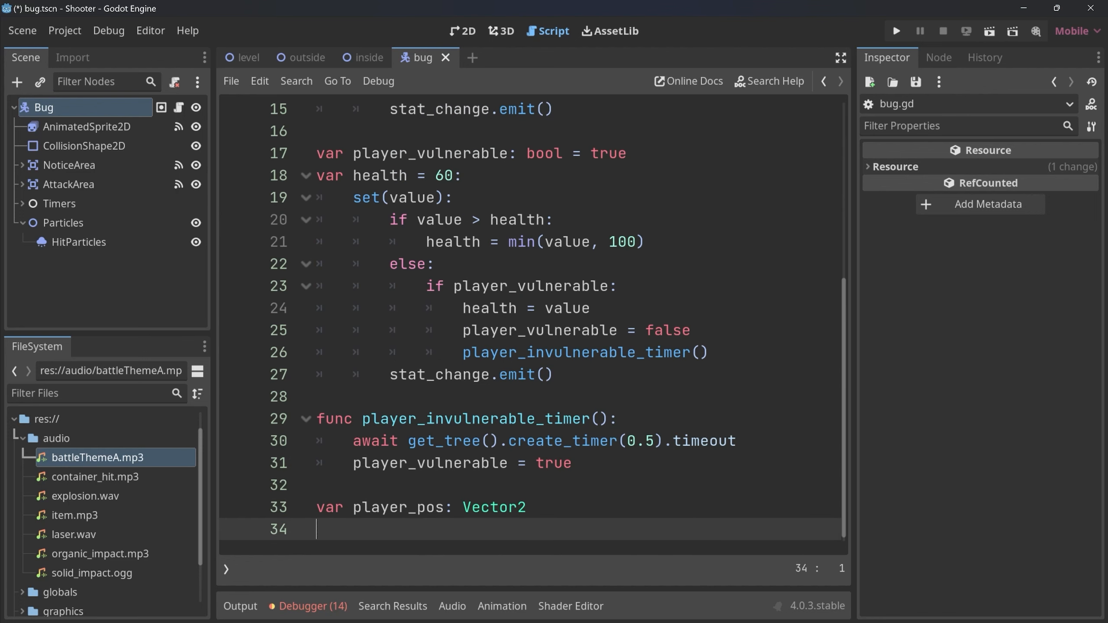
pyautogui.press('Return')
pyautogui.write('func ')
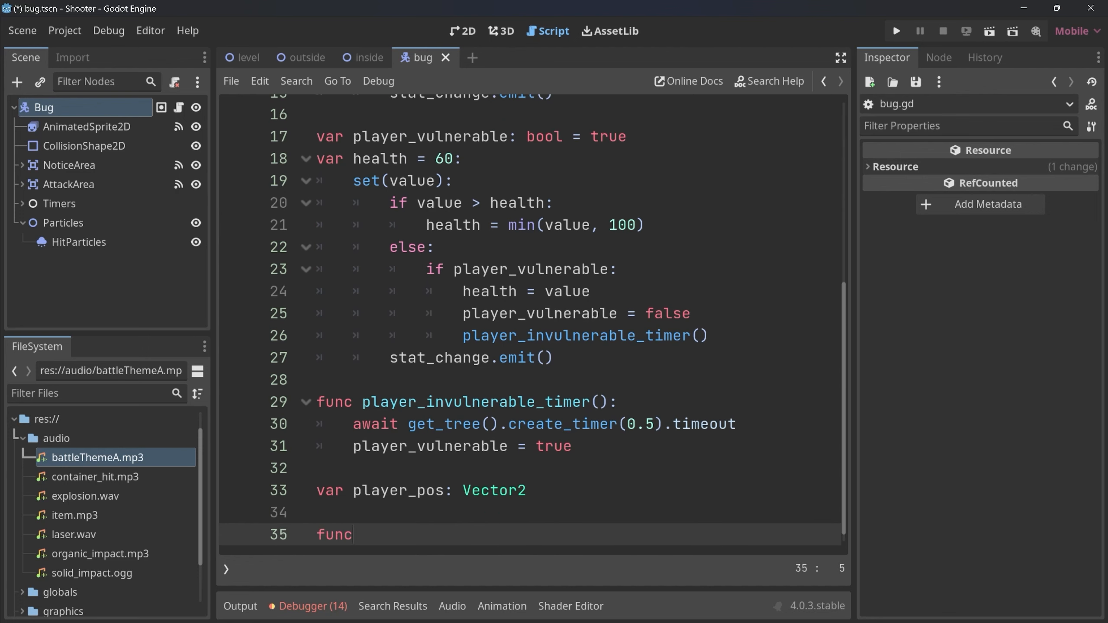
pyautogui.write('_ready():')
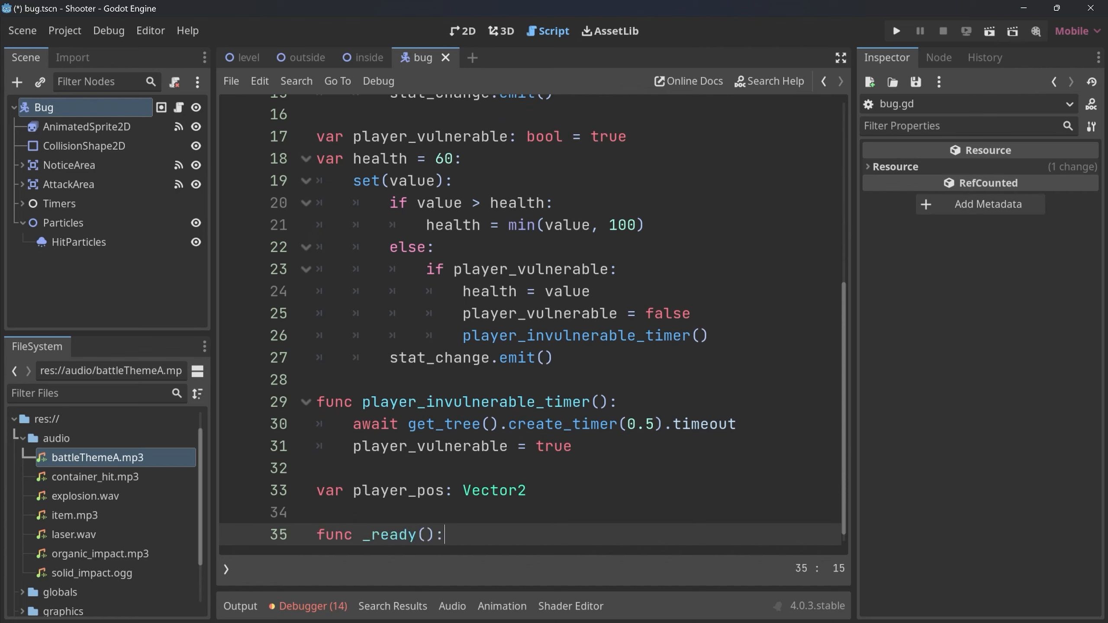
pyautogui.press('Return')
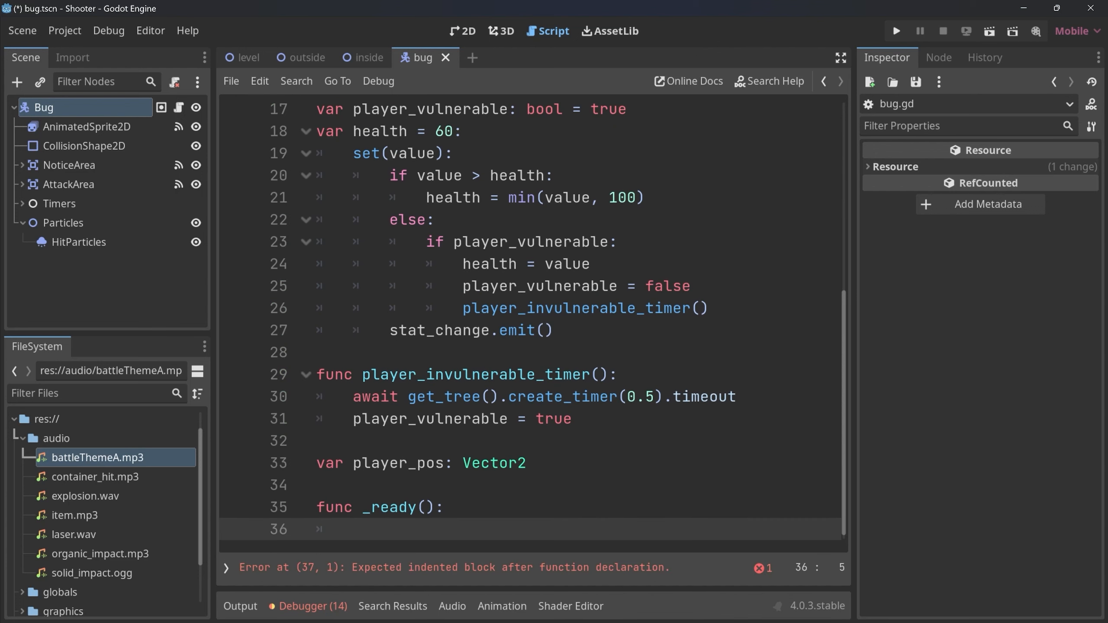
# In _ready(), assign AudioStreamPlayer2D.new() to player_hit_sound and start a new line below it.
pyautogui.write('player')
pyautogui.press('Return')
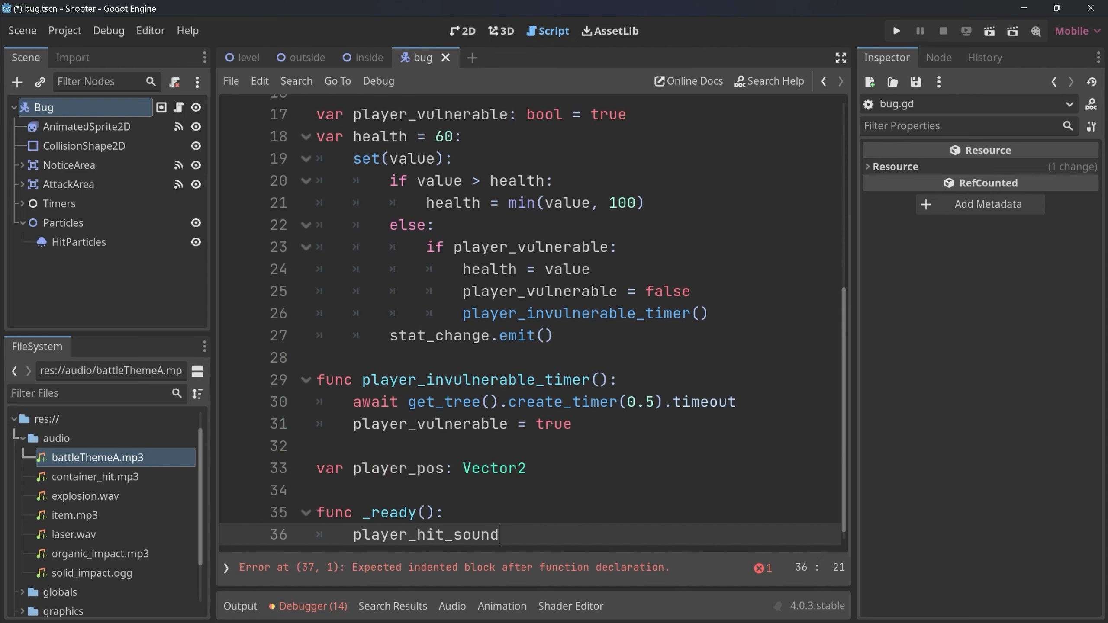
pyautogui.write('= ')
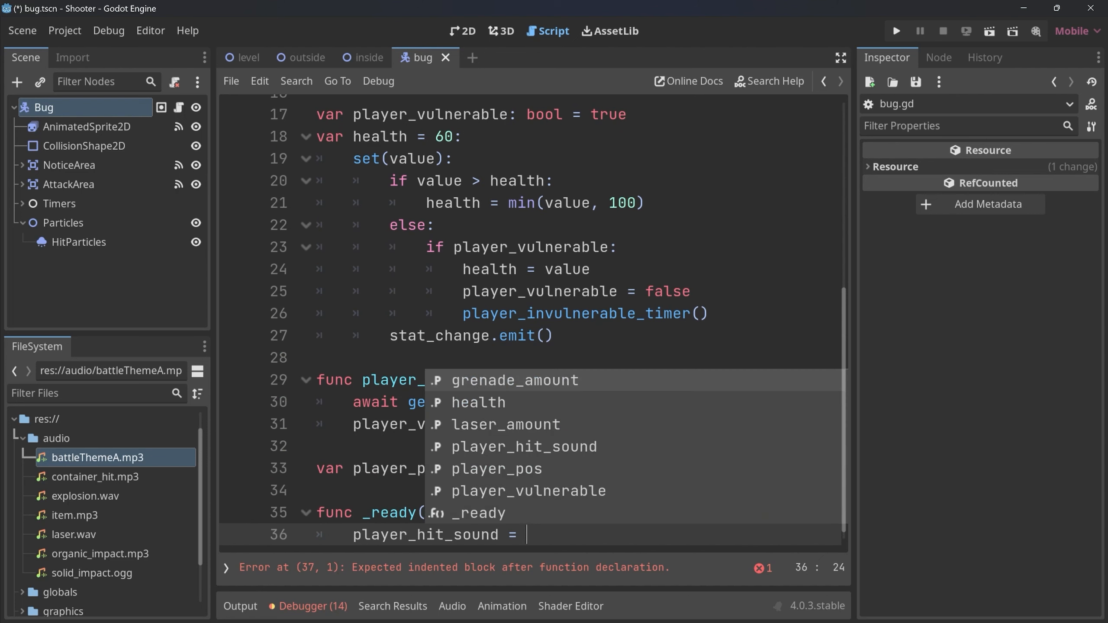
pyautogui.write('Audio')
pyautogui.write('trea')
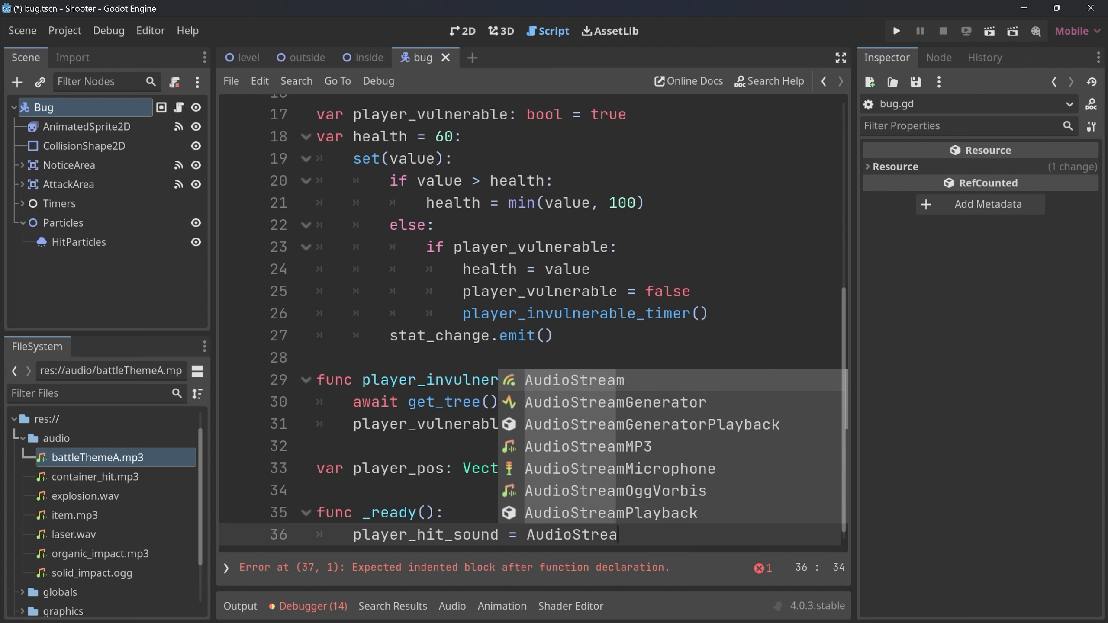
pyautogui.write('mPLa')
pyautogui.press('Down')
pyautogui.press('Down')
pyautogui.press('Down')
pyautogui.press('Down')
pyautogui.press('Down')
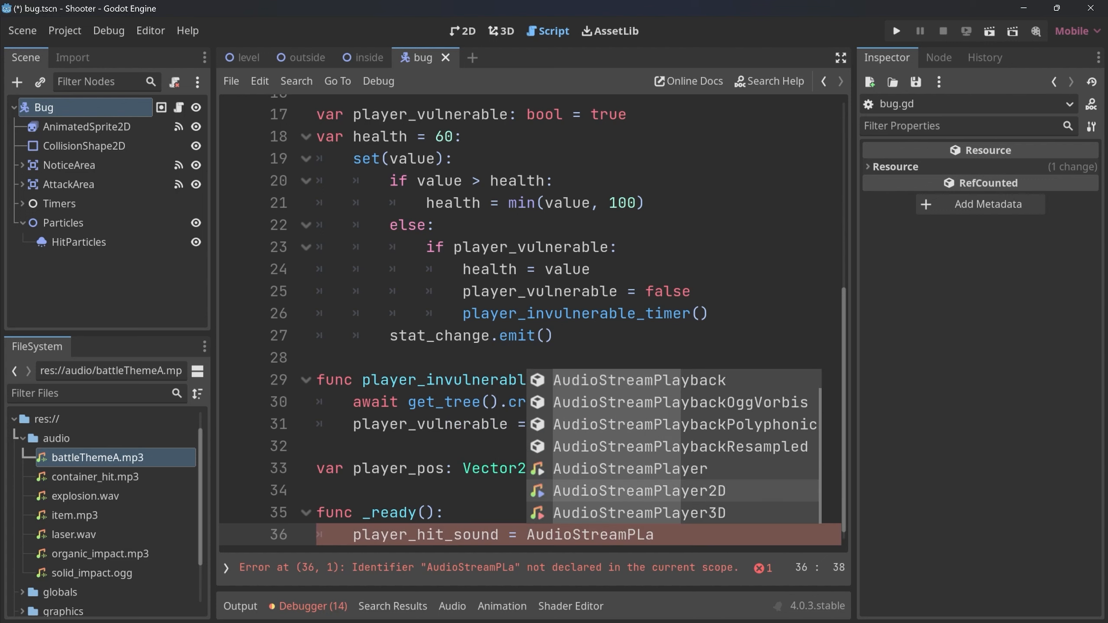
pyautogui.press('Return')
pyautogui.write('.')
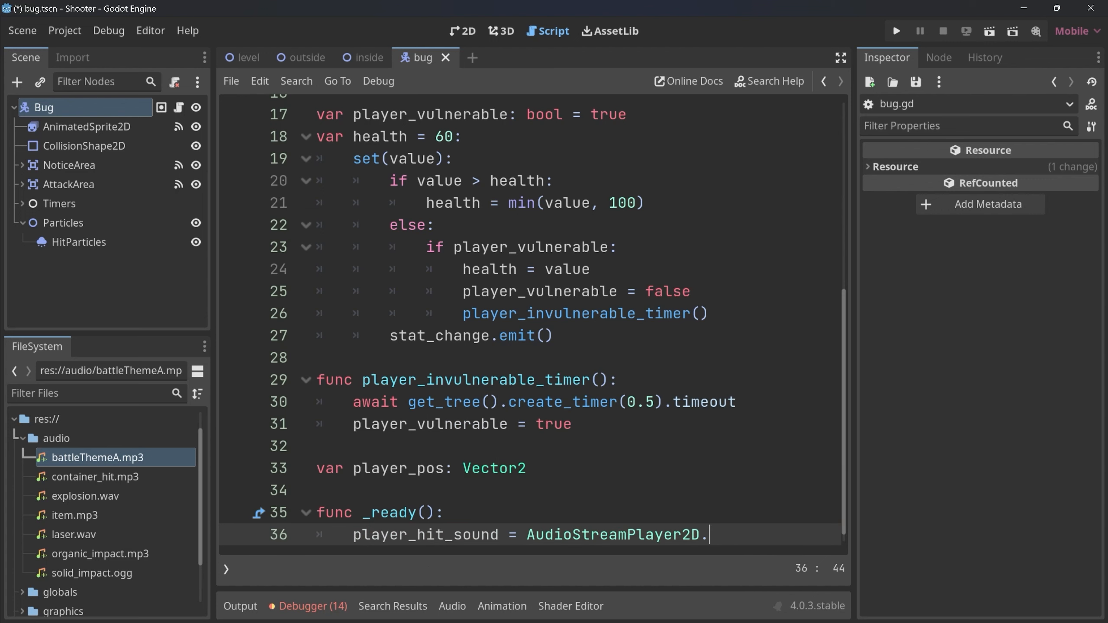
pyautogui.write('new')
pyautogui.press('Return')
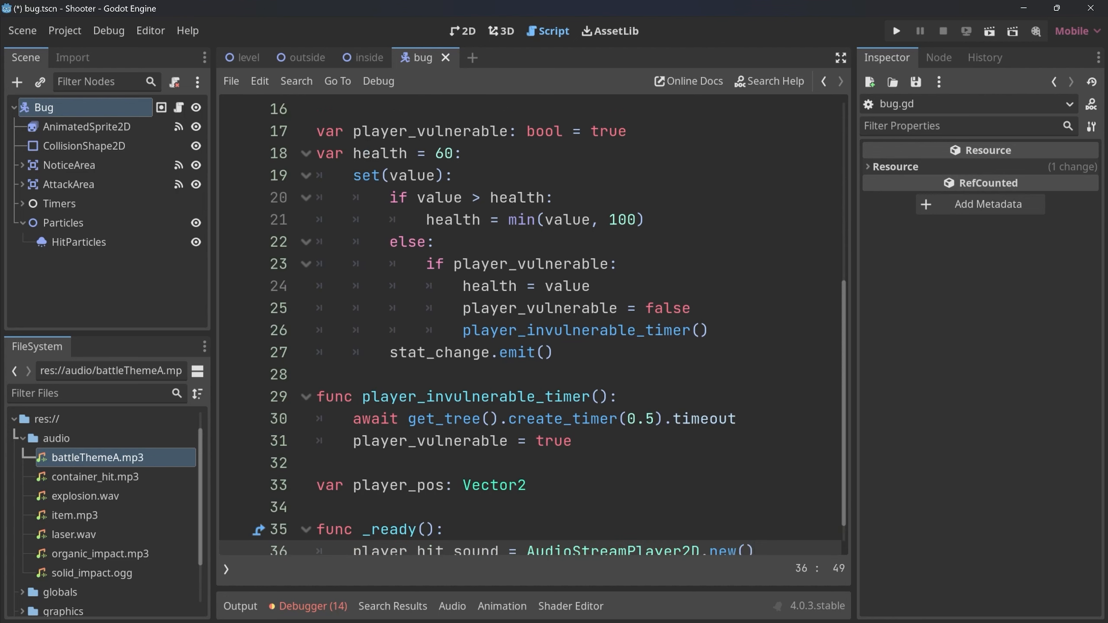
pyautogui.press('Return')
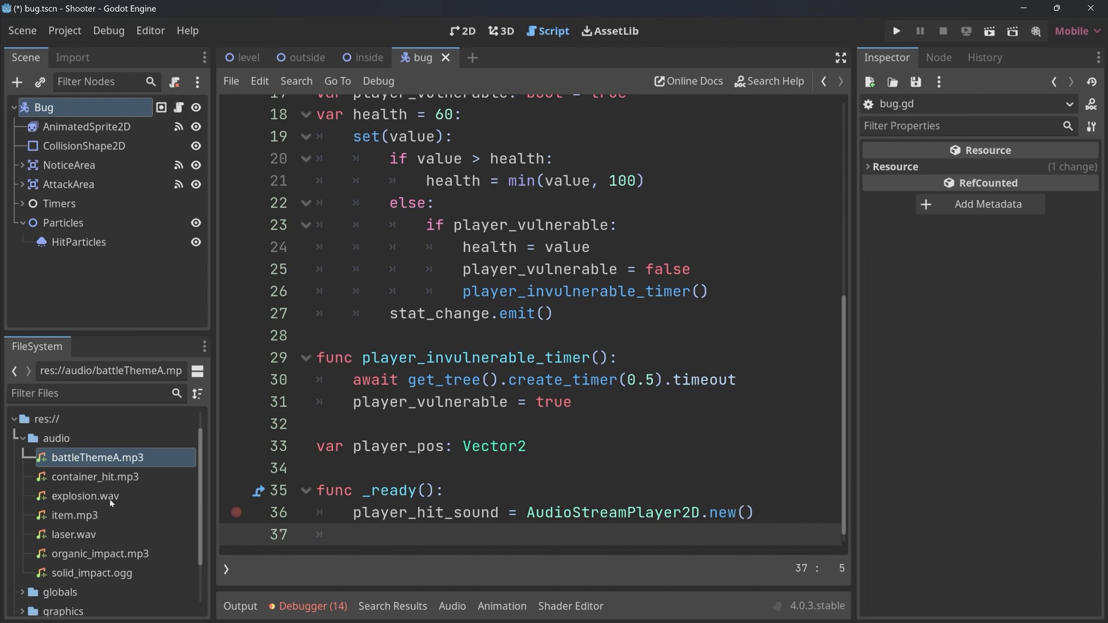
# Look through the sound files in the audio folder for one suited to the player hit.
pyautogui.click(75, 480)
pyautogui.click(79, 496)
pyautogui.click(83, 517)
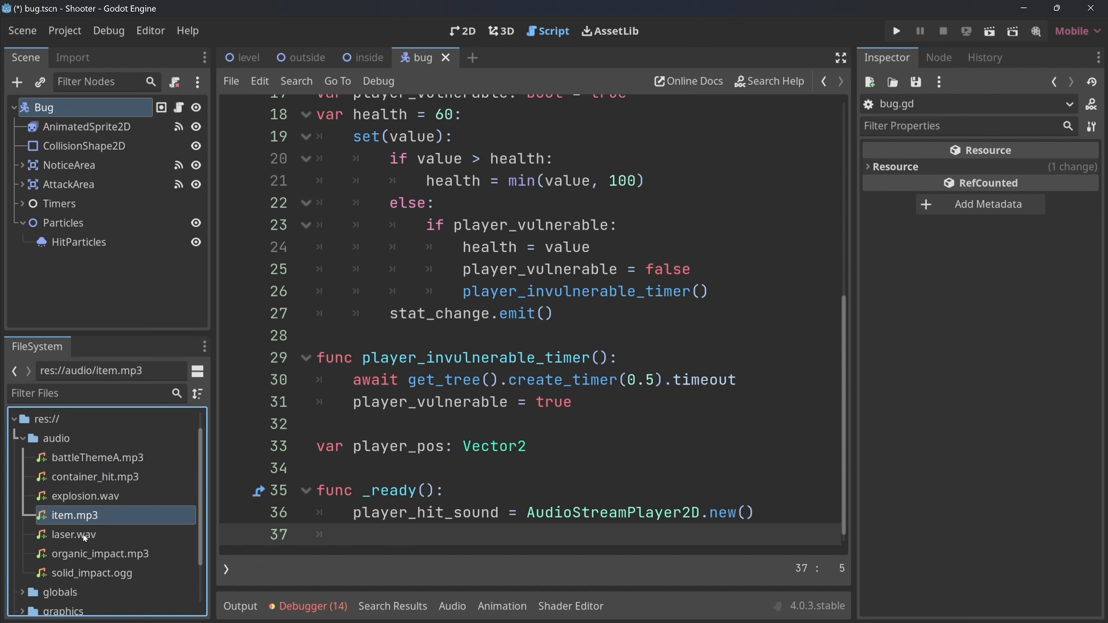
pyautogui.click(85, 536)
pyautogui.click(90, 560)
pyautogui.click(89, 574)
pyautogui.click(87, 458)
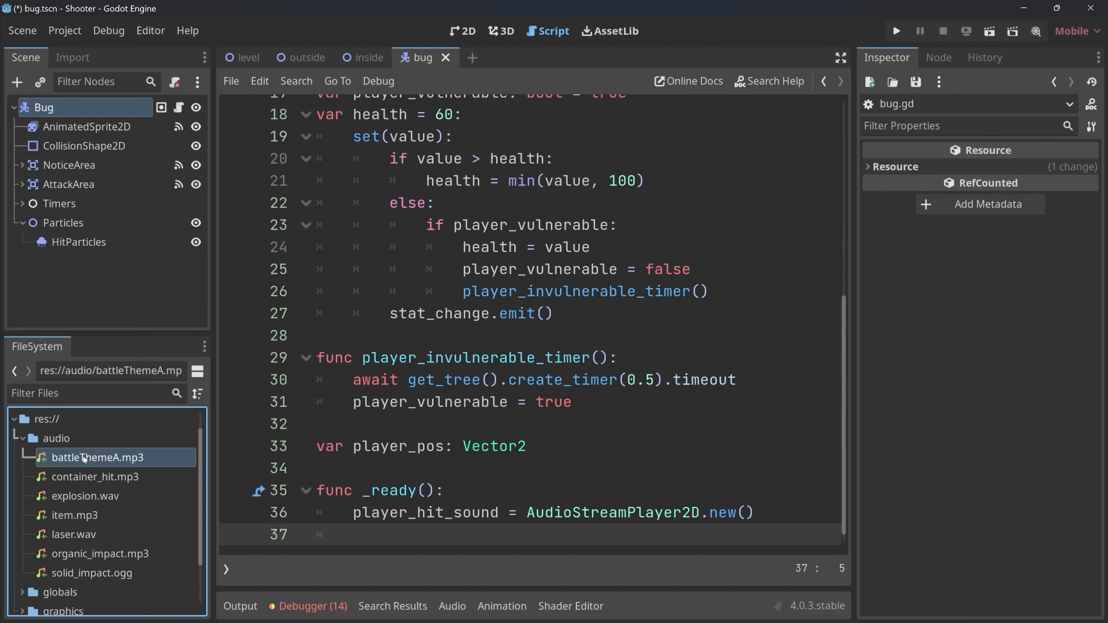
# Set player_hit_sound.stream to load("res://audio/solid_impact.ogg") on the new line in _ready().
pyautogui.write('play')
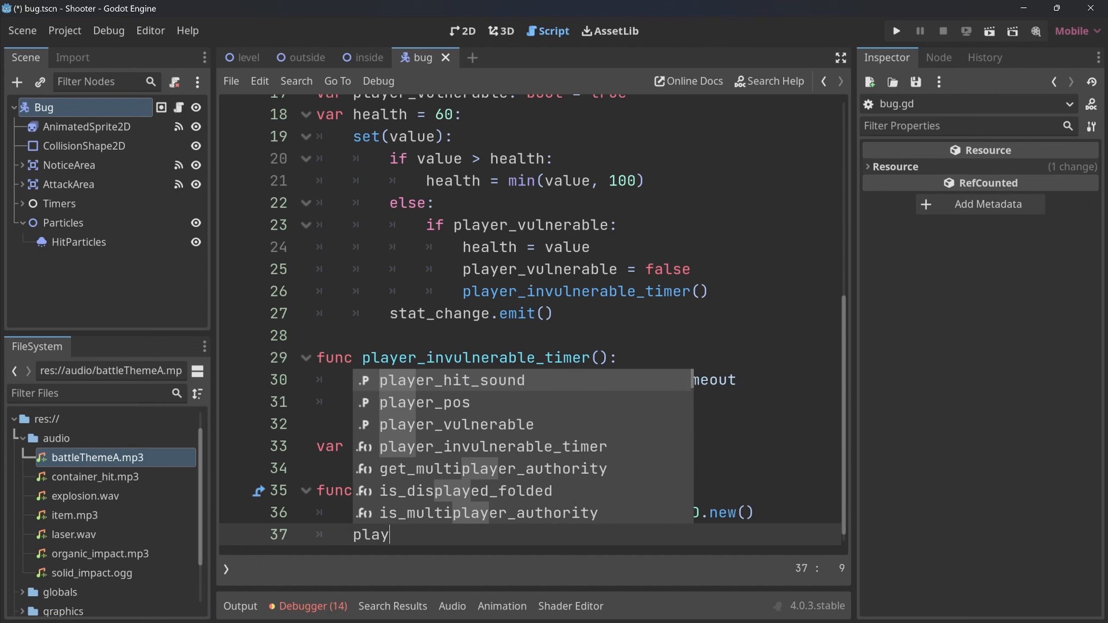
pyautogui.write('er_hit_sound.stre')
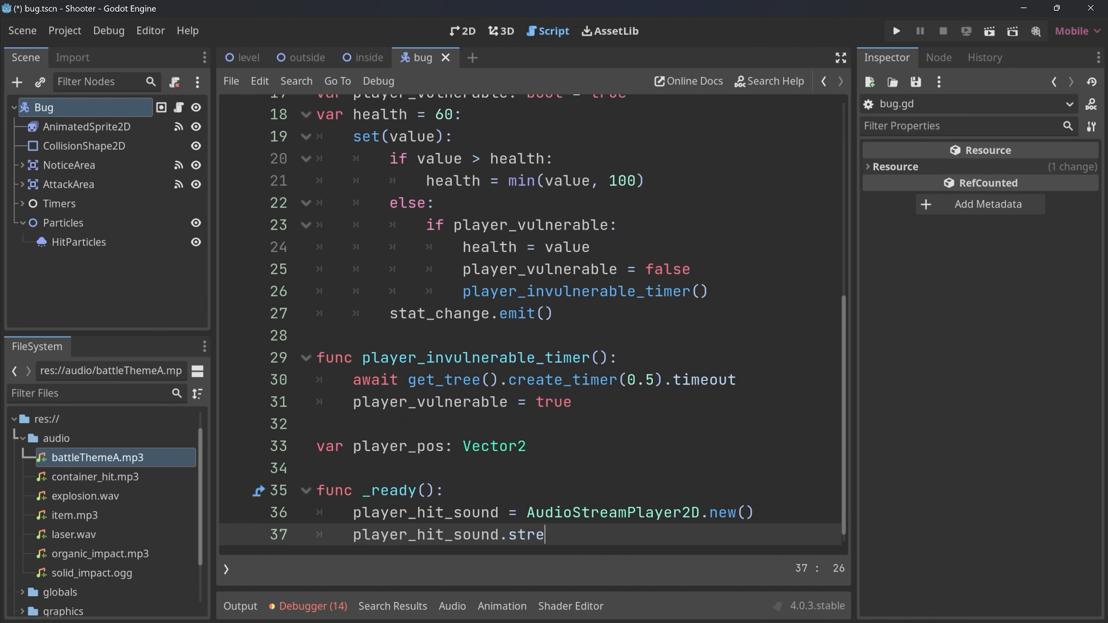
pyautogui.write('am = load(')
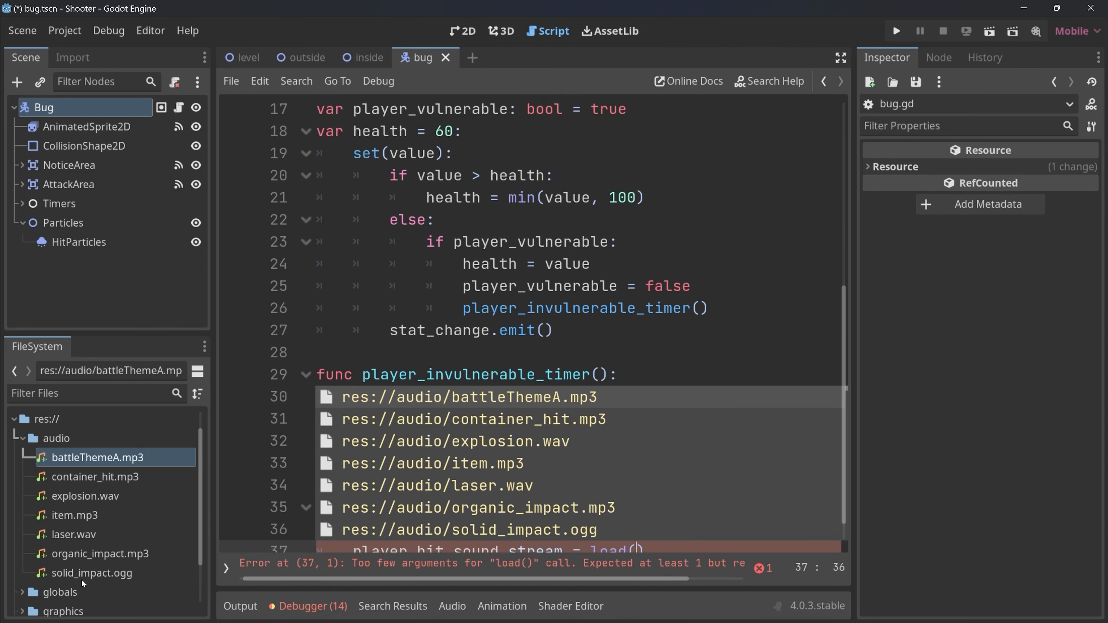
pyautogui.click(99, 575)
pyautogui.moveTo(60, 577); pyautogui.dragTo(634, 549)
pyautogui.scroll(-3, 669, 504)
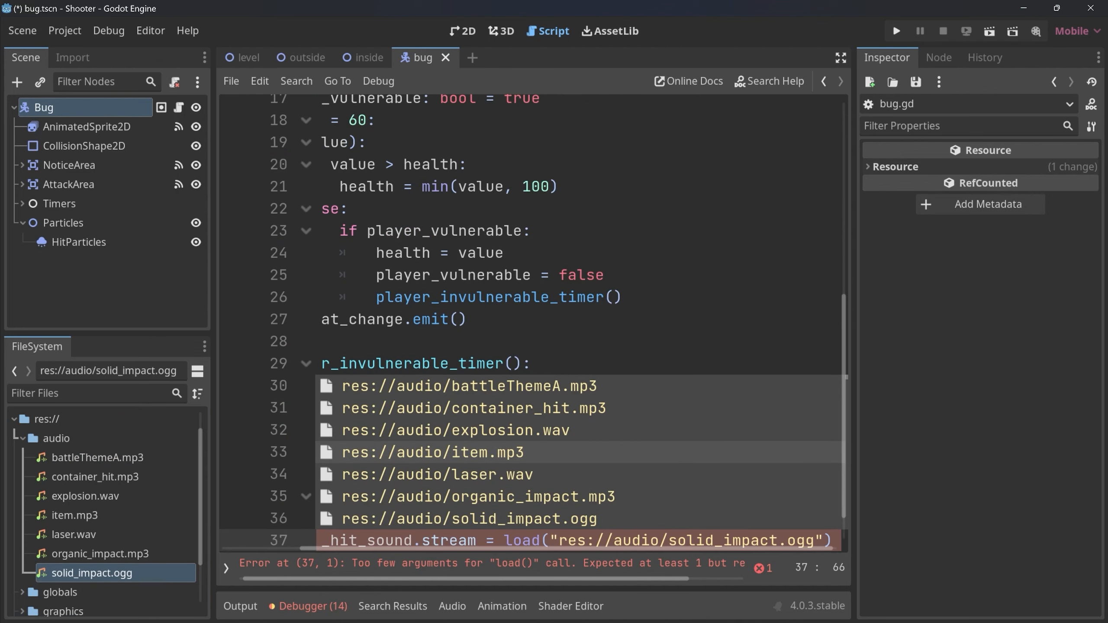
# Start a new line below the stream assignment and widen the script editor to fit the full code lines.
pyautogui.click(568, 540)
pyautogui.scroll(-1, 568, 539)
pyautogui.press('End')
pyautogui.hotkey('shift', 'Up')
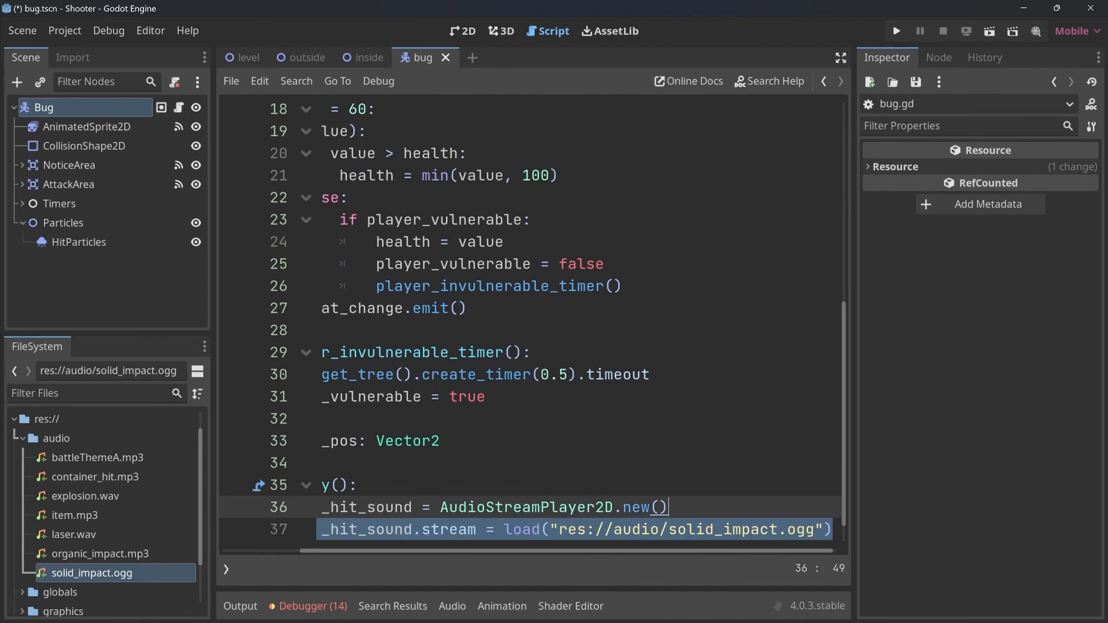
pyautogui.press('Down')
pyautogui.press('Return')
pyautogui.moveTo(854, 456); pyautogui.dragTo(988, 449)
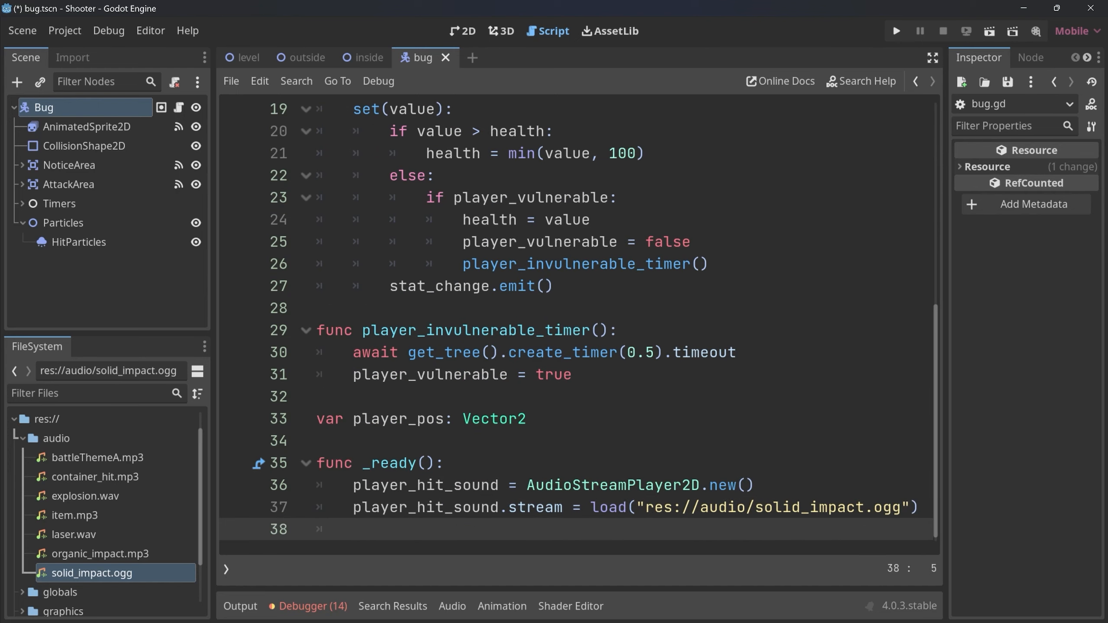
# Review the two _ready() lines that create the audio player and assign its stream.
pyautogui.press('Up')
pyautogui.press('Up')
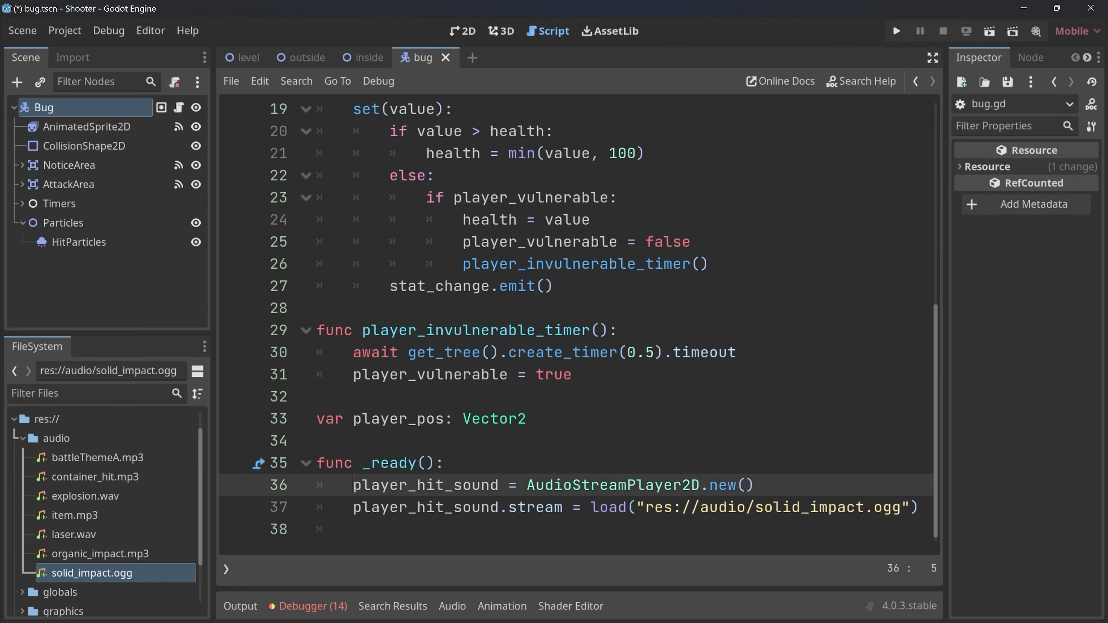
pyautogui.hotkey('ctrl', 'shift', 'Right')
pyautogui.hotkey('ctrl', 'shift', 'Right')
pyautogui.hotkey('ctrl', 'shift', 'Right')
pyautogui.hotkey('ctrl', 'shift', 'Right')
pyautogui.hotkey('ctrl', 'shift', 'Right')
pyautogui.hotkey('ctrl', 'shift', 'Right')
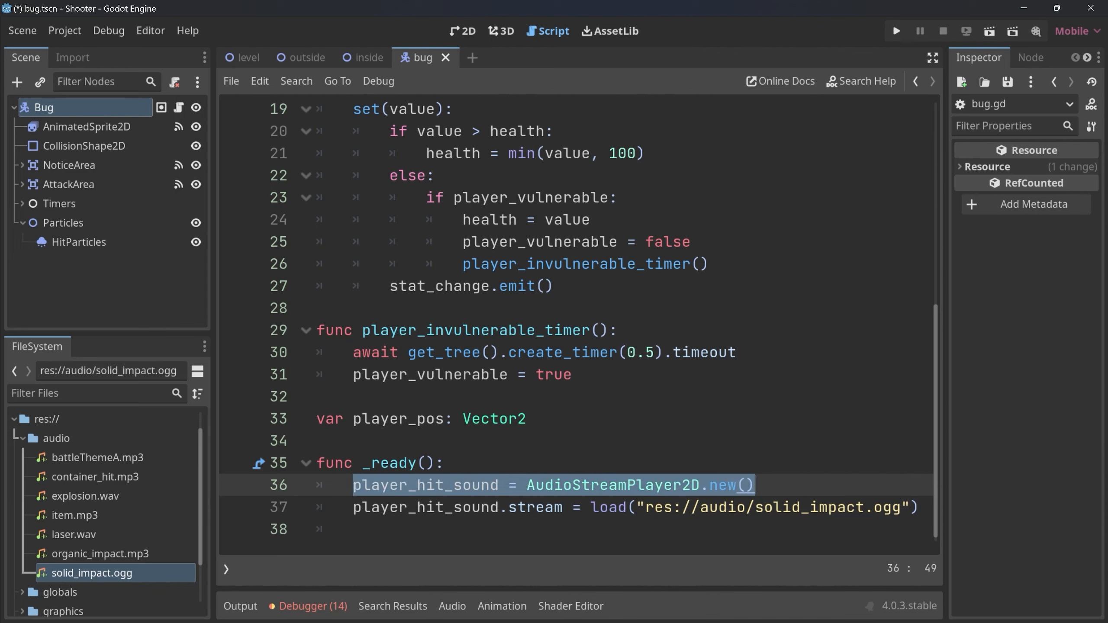
pyautogui.moveTo(371, 507); pyautogui.dragTo(562, 507)
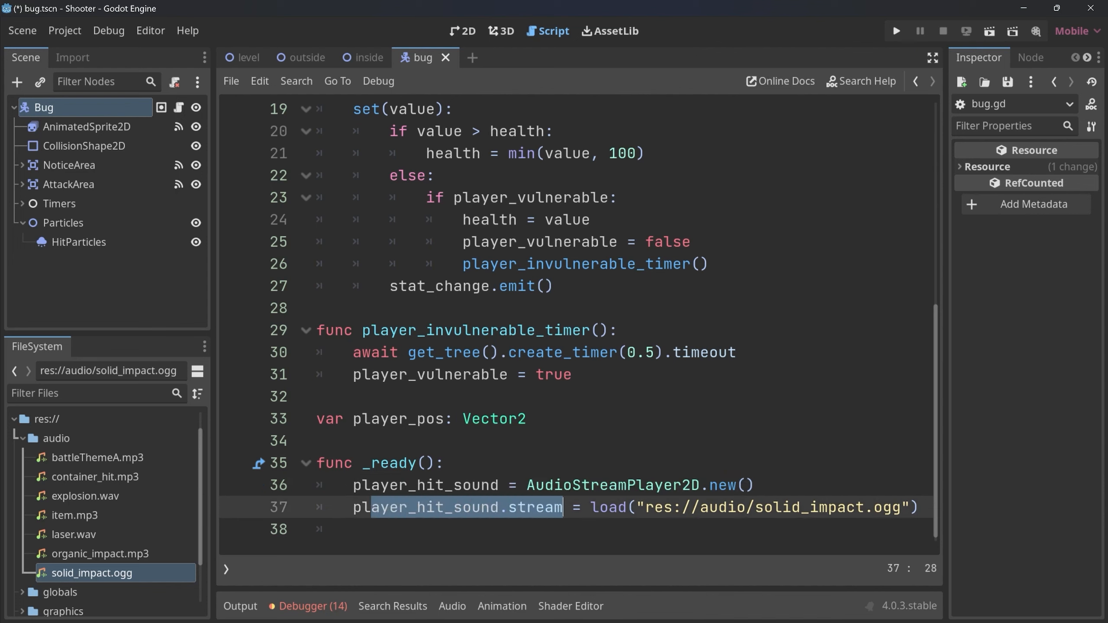
# Add the line add_child(player_hit_sound) at the end of _ready().
pyautogui.click(579, 530)
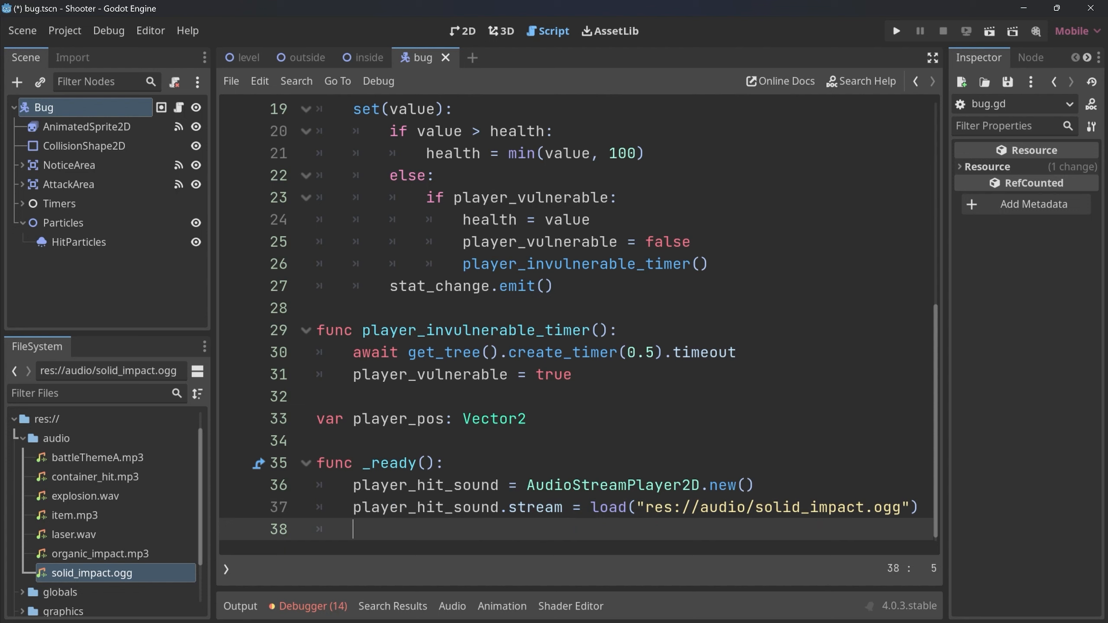
pyautogui.write('add')
pyautogui.press('Return')
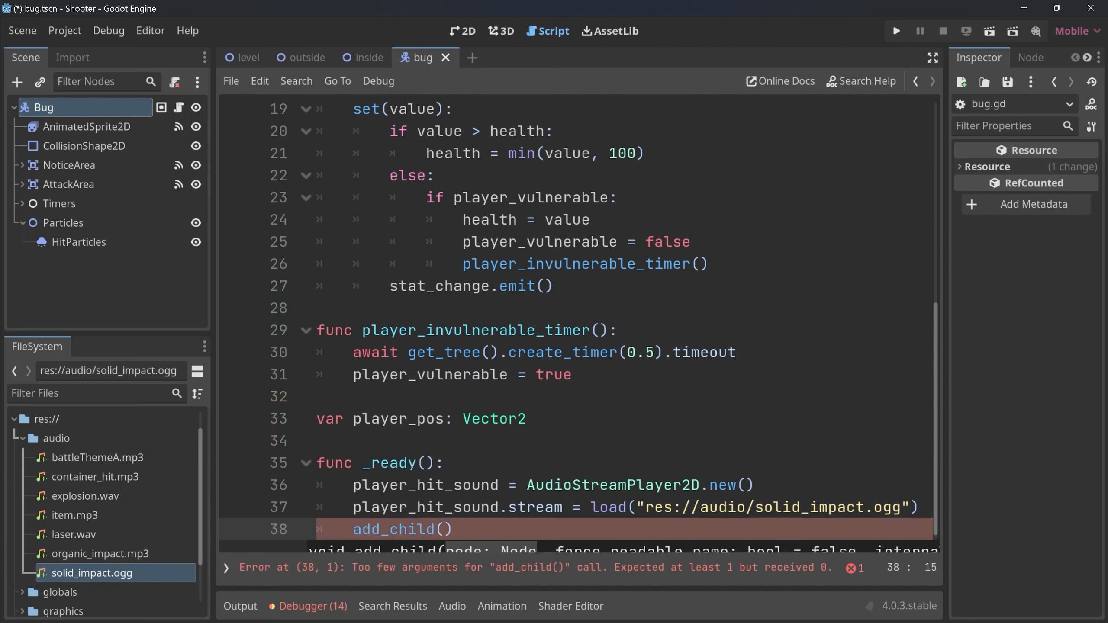
pyautogui.write('player_hit_sound')
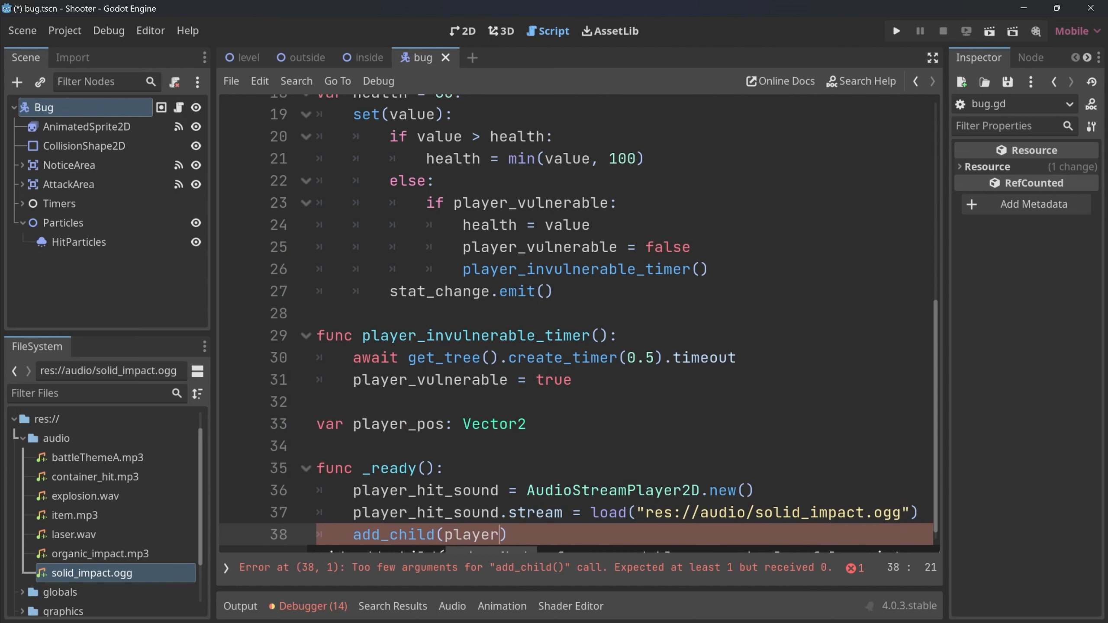
pyautogui.press('Return')
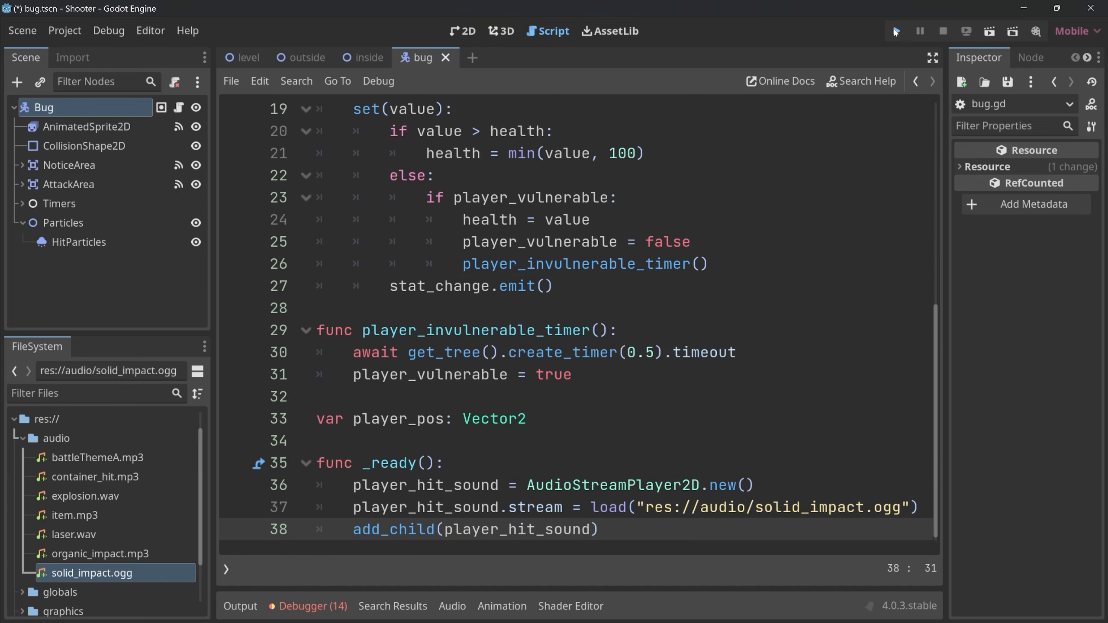
# Run the project, inspect the AudioStreamPlayer2D under Globals in the remote scene tree, and close the game.
pyautogui.click(895, 31)
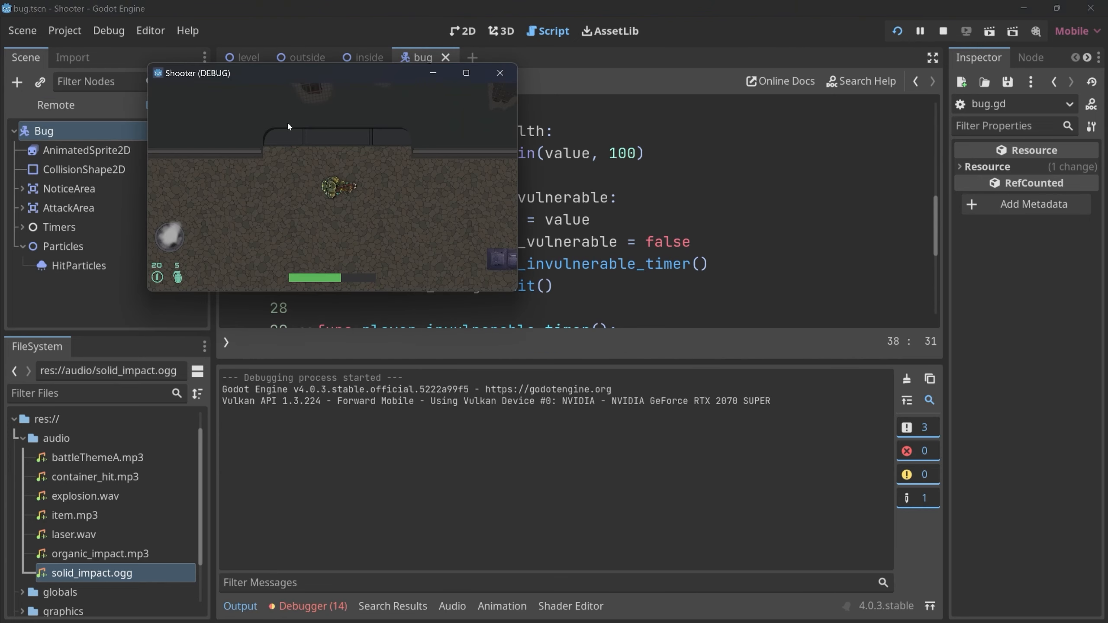
pyautogui.click(57, 105)
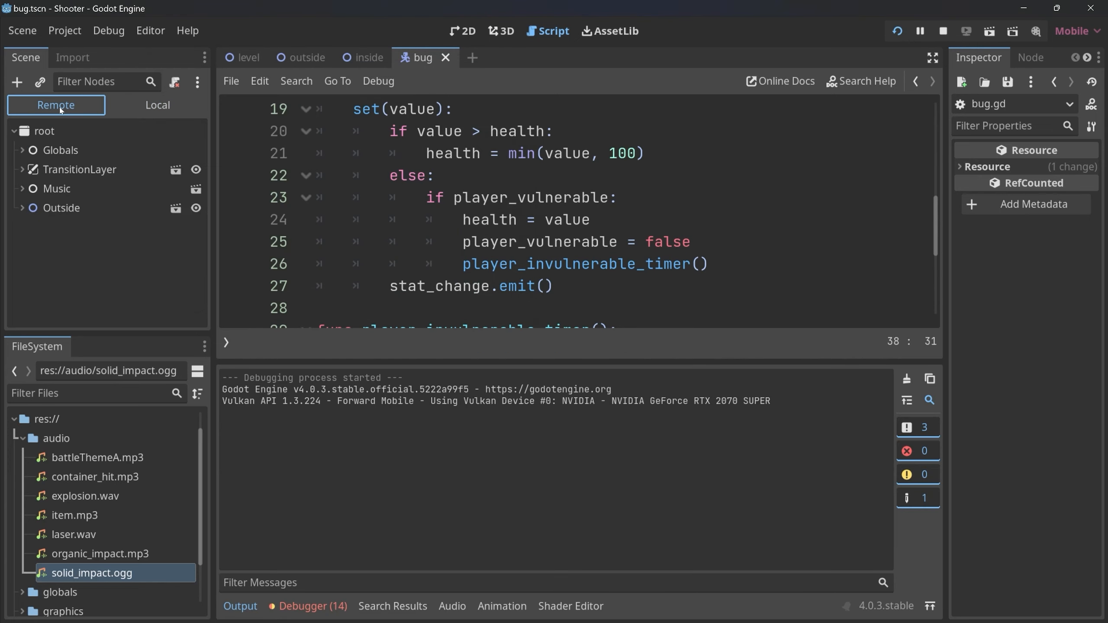
pyautogui.click(22, 151)
pyautogui.click(57, 169)
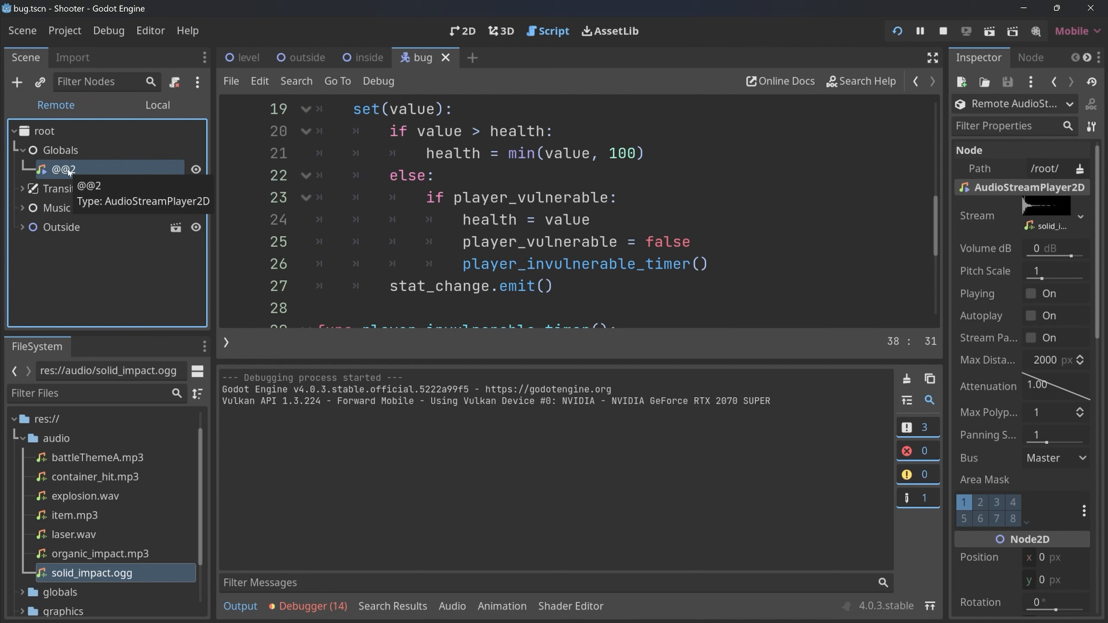
pyautogui.hotkey('alt', 'Tab')
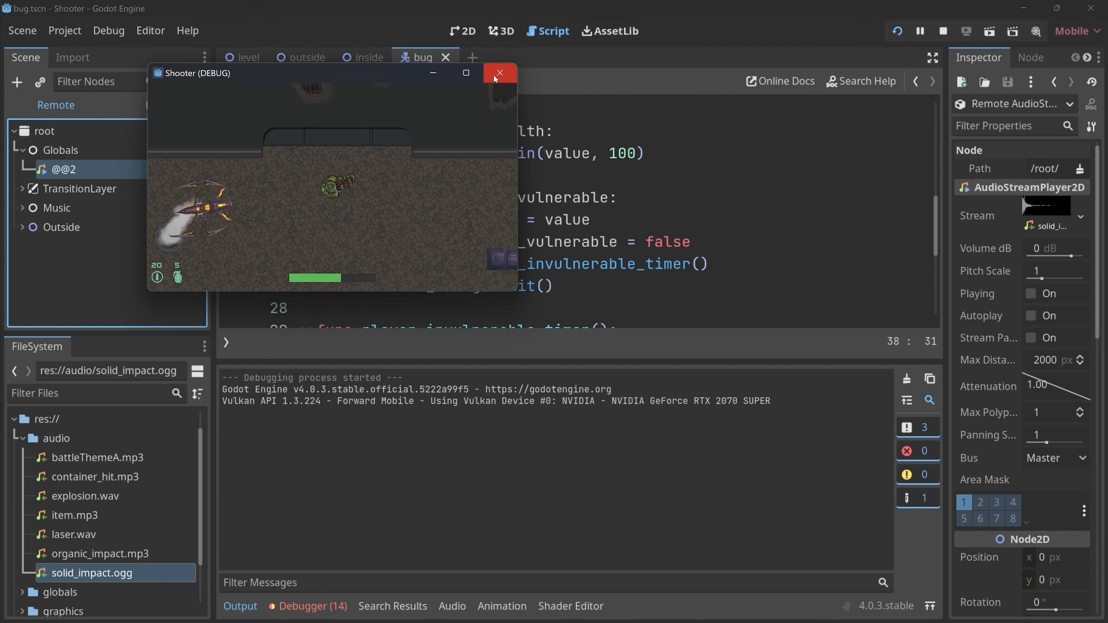
pyautogui.click(495, 77)
pyautogui.moveTo(598, 529); pyautogui.dragTo(264, 33)
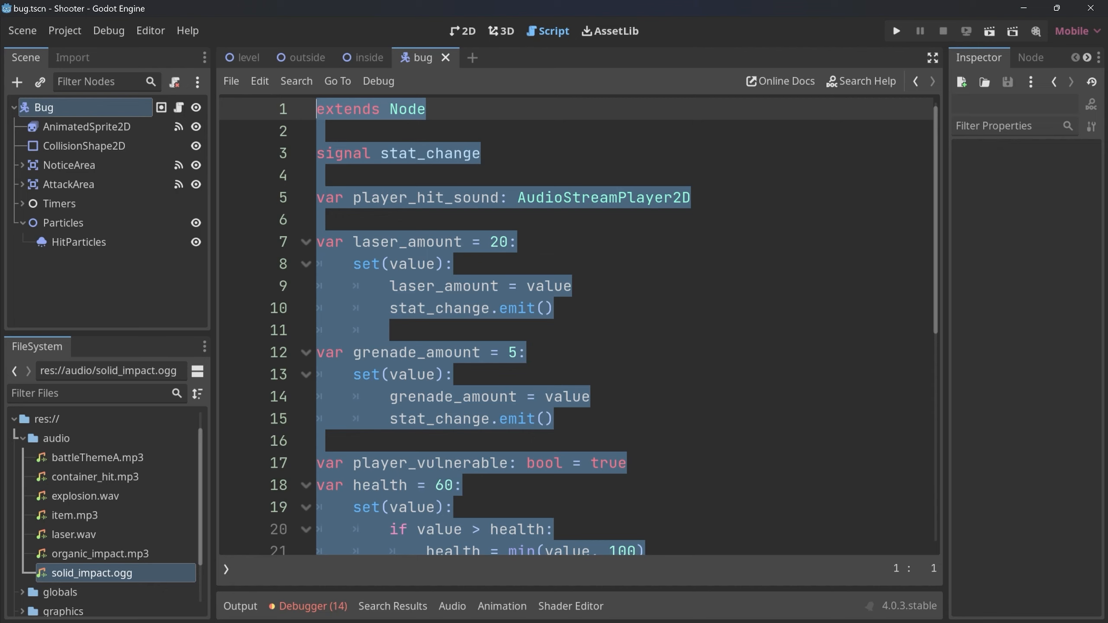
pyautogui.click(22, 438)
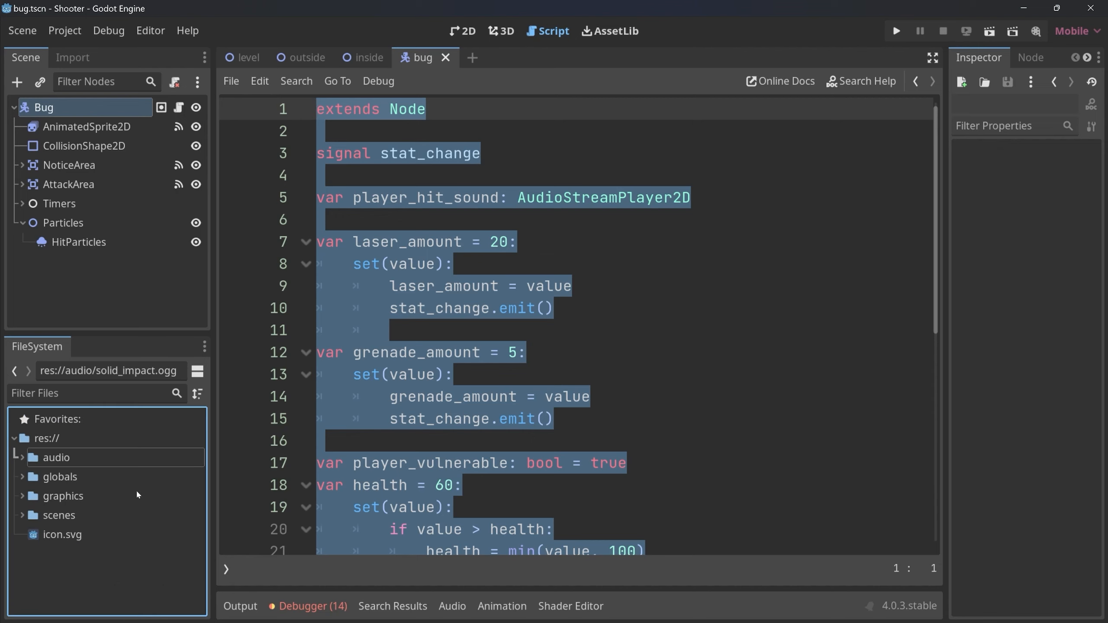
pyautogui.rightClick(59, 561)
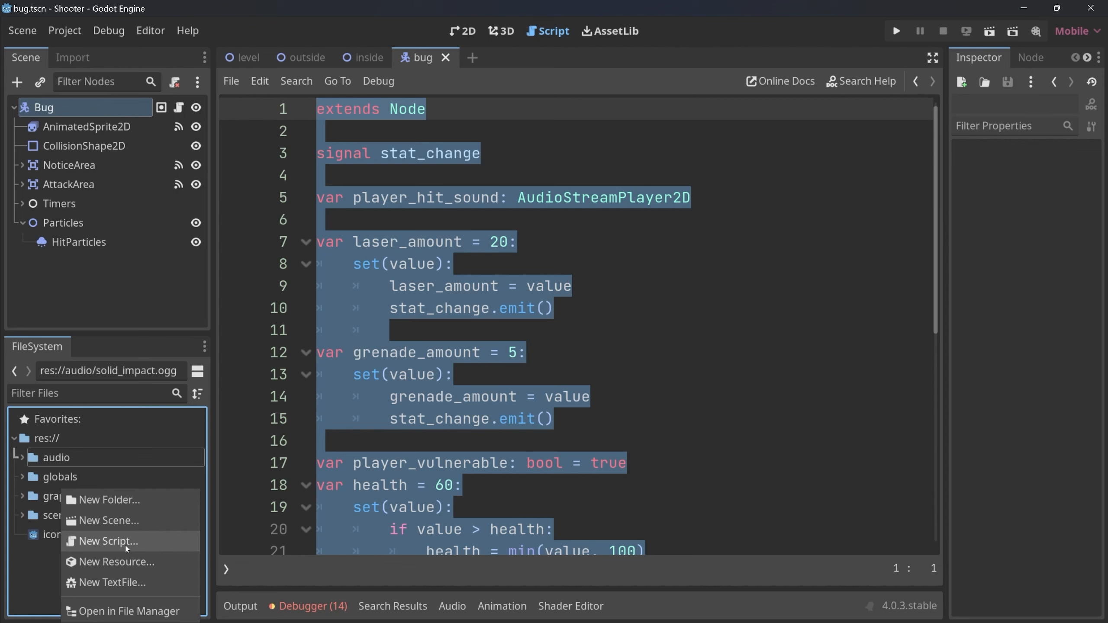
pyautogui.click(453, 114)
pyautogui.moveTo(445, 110); pyautogui.dragTo(285, 103)
pyautogui.hotkey('shift', 'Down')
pyautogui.hotkey('shift', 'Down')
pyautogui.hotkey('shift', 'Down')
pyautogui.hotkey('shift', 'Down')
pyautogui.hotkey('shift', 'Down')
pyautogui.hotkey('shift', 'Down')
pyautogui.hotkey('shift', 'Down')
pyautogui.hotkey('shift', 'Down')
pyautogui.hotkey('shift', 'Down')
pyautogui.hotkey('shift', 'Down')
pyautogui.hotkey('shift', 'Down')
pyautogui.hotkey('shift', 'Down')
pyautogui.hotkey('shift', 'Down')
pyautogui.hotkey('shift', 'Down')
pyautogui.hotkey('shift', 'Down')
pyautogui.hotkey('shift', 'Down')
pyautogui.hotkey('shift', 'Down')
pyautogui.hotkey('shift', 'Down')
pyautogui.hotkey('shift', 'Down')
pyautogui.hotkey('shift', 'Down')
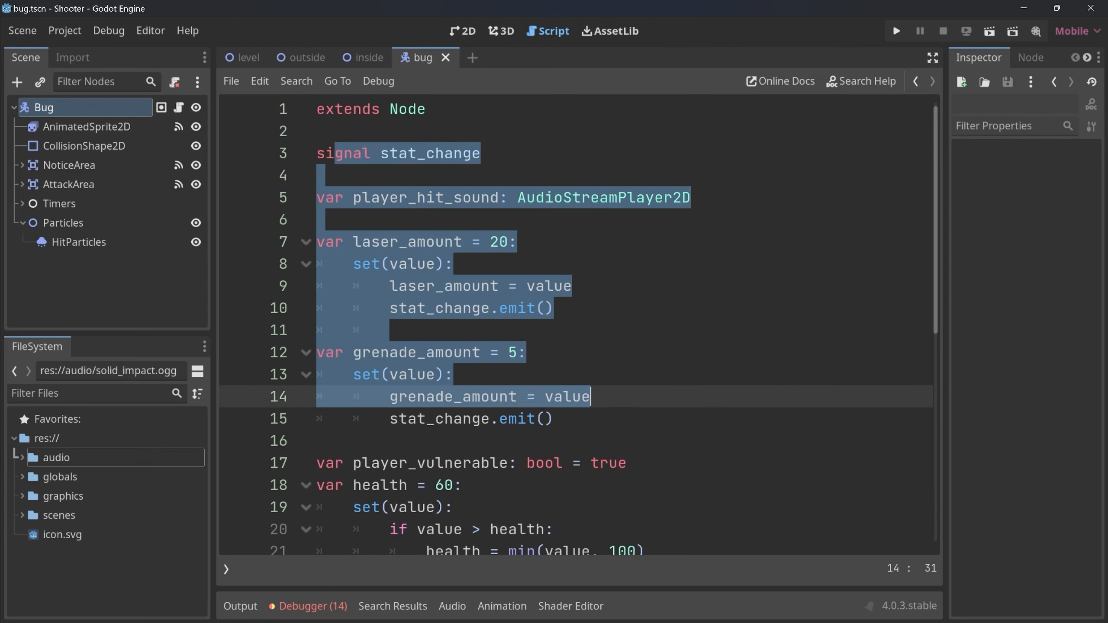
pyautogui.click(600, 512)
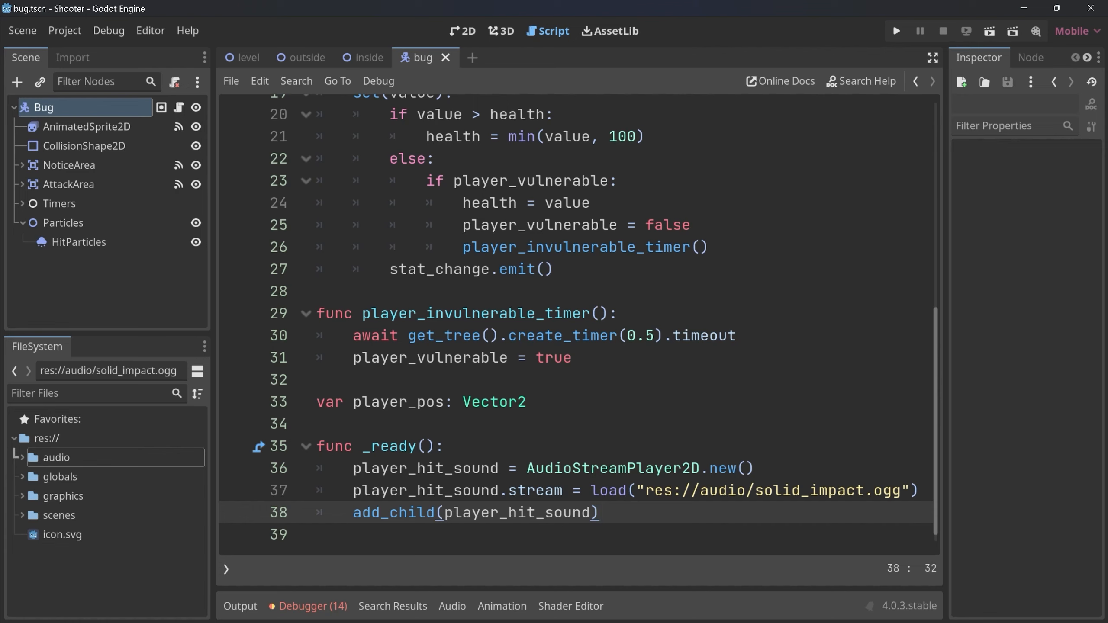
# Select the variable name player_hit_sound in the stream assignment line of _ready().
pyautogui.press('Up')
pyautogui.press('Home')
pyautogui.hotkey('shift', 'Right')
pyautogui.hotkey('shift', 'Right')
pyautogui.hotkey('shift', 'Right')
pyautogui.hotkey('shift', 'Right')
pyautogui.hotkey('shift', 'Right')
pyautogui.hotkey('shift', 'Right')
pyautogui.hotkey('shift', 'Right')
pyautogui.hotkey('shift', 'Right')
pyautogui.hotkey('shift', 'Right')
pyautogui.hotkey('shift', 'Right')
pyautogui.hotkey('shift', 'Right')
pyautogui.hotkey('shift', 'Right')
pyautogui.hotkey('shift', 'Right')
pyautogui.hotkey('shift', 'Right')
pyautogui.hotkey('shift', 'Right')
pyautogui.hotkey('shift', 'Right')
pyautogui.hotkey('shift', 'Right')
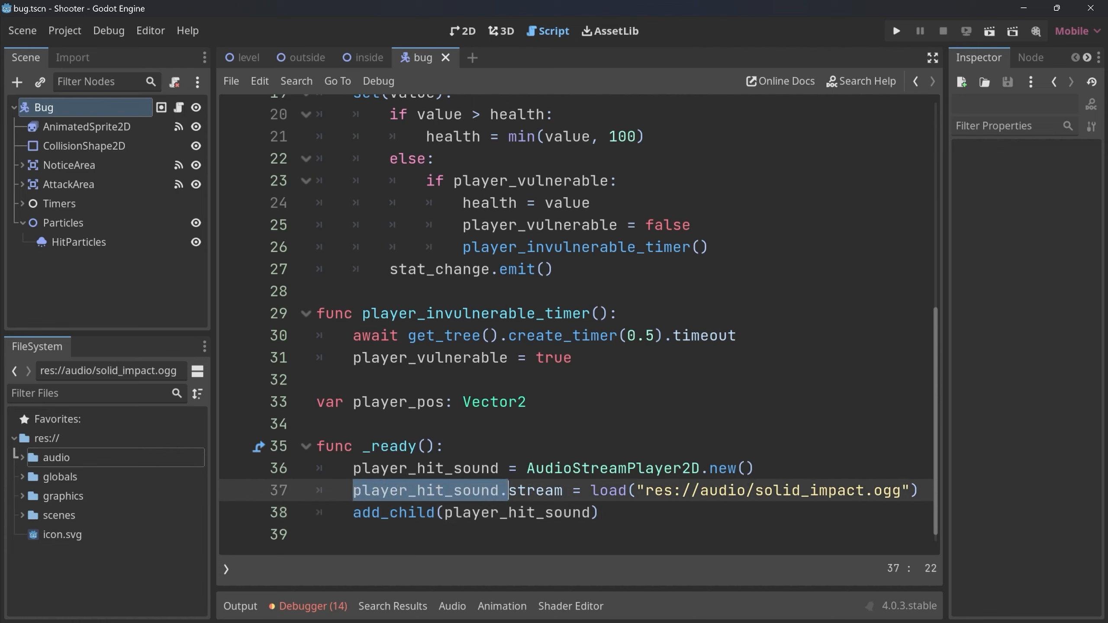
pyautogui.hotkey('shift', 'Left')
# Add player_hit_sound.play() after the player_invulnerable_timer() call inside the if player_vulnerable block of the health setter.
pyautogui.scroll(3, 580, 325)
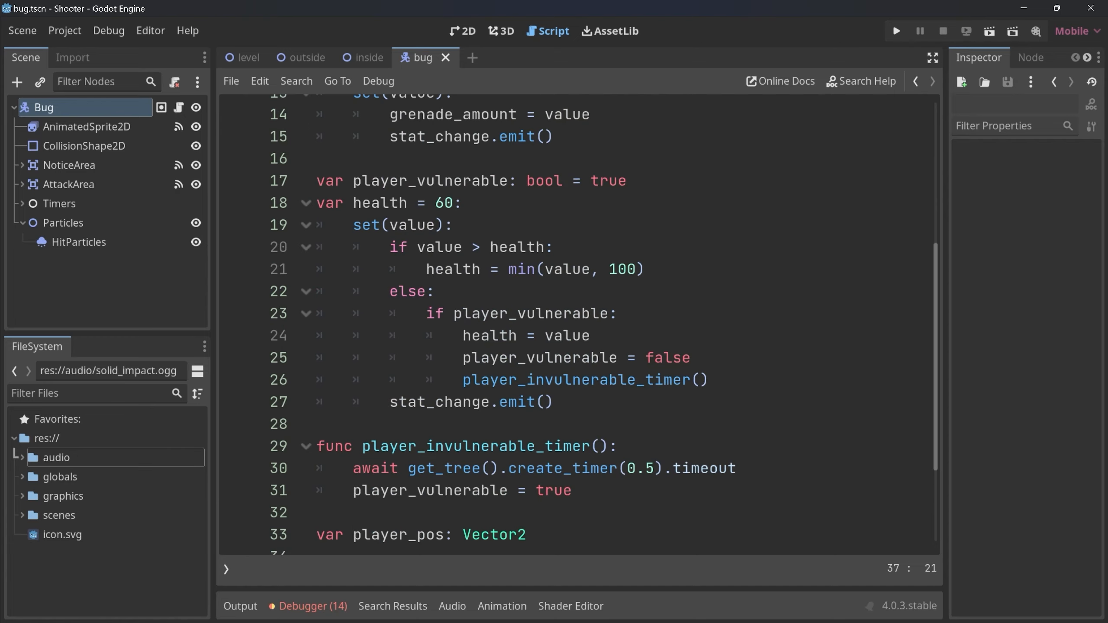
pyautogui.moveTo(344, 269); pyautogui.dragTo(554, 468)
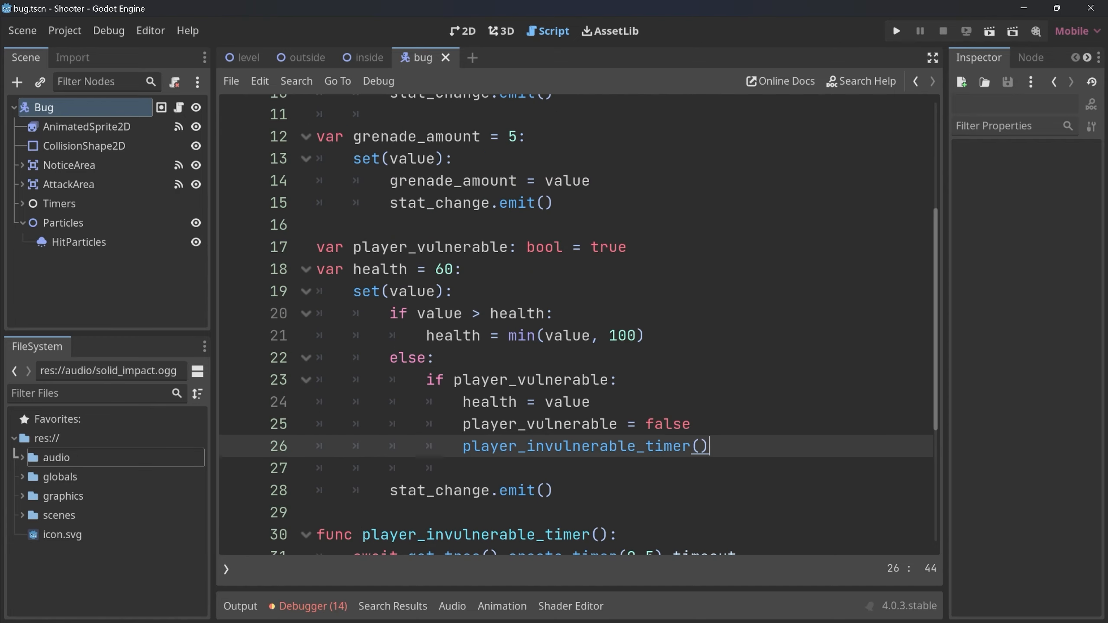
pyautogui.hotkey('shift', 'Up')
pyautogui.hotkey('shift', 'Up')
pyautogui.hotkey('shift', 'Up')
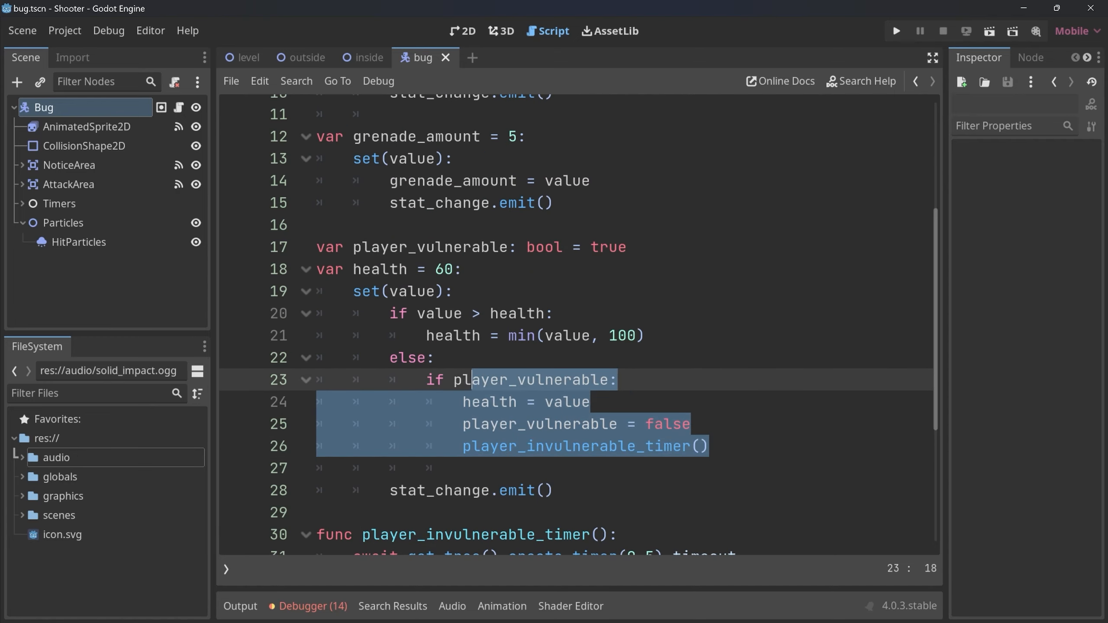
pyautogui.hotkey('shift', 'Home')
pyautogui.hotkey('shift', 'Home')
pyautogui.hotkey('shift', 'Home')
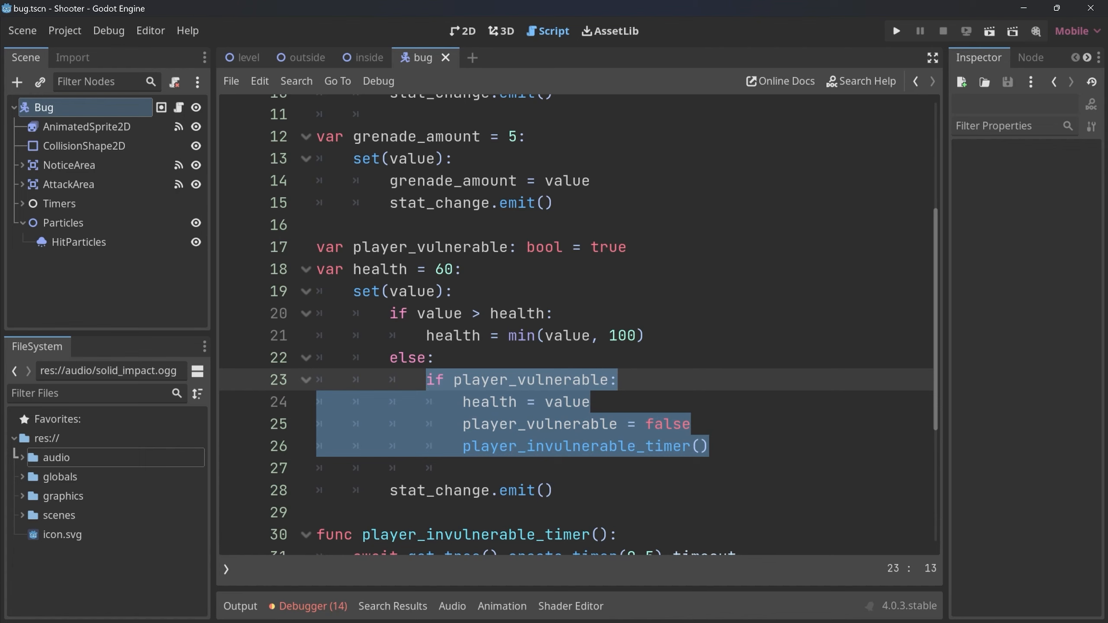
pyautogui.click(462, 468)
pyautogui.write('player_hit_sound')
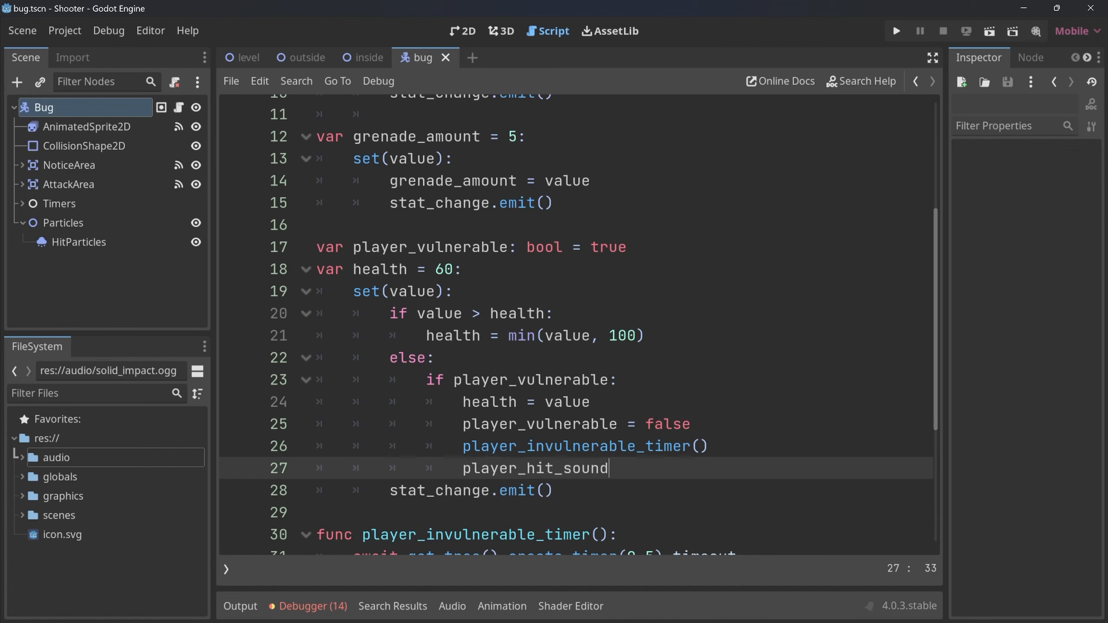
pyautogui.write('.play()')
# Instantiate scenes/enemies/scout.tscn as a child of the Enemies node in the outside scene.
pyautogui.click(296, 55)
pyautogui.hotkey('ctrl', 'F1')
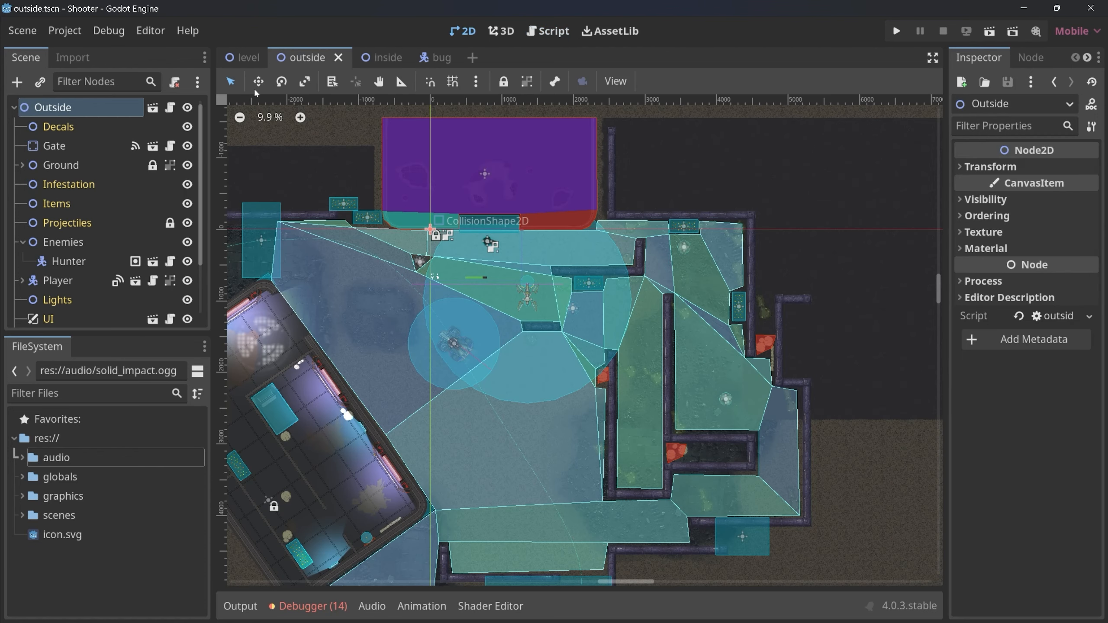
pyautogui.click(61, 243)
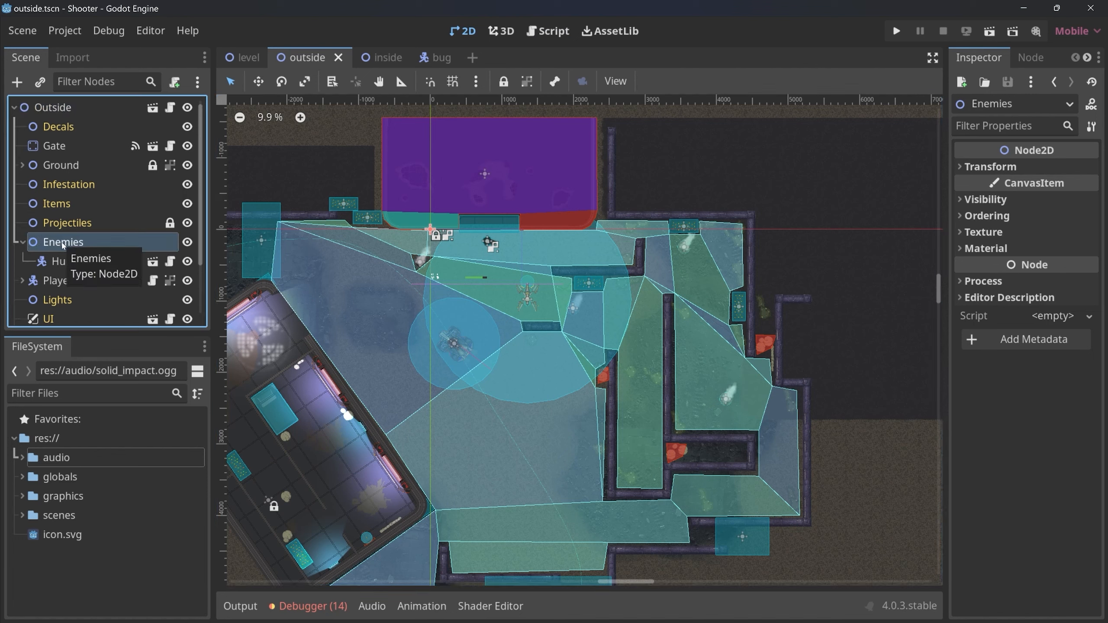
pyautogui.hotkey('ctrl', 'shift', 'a')
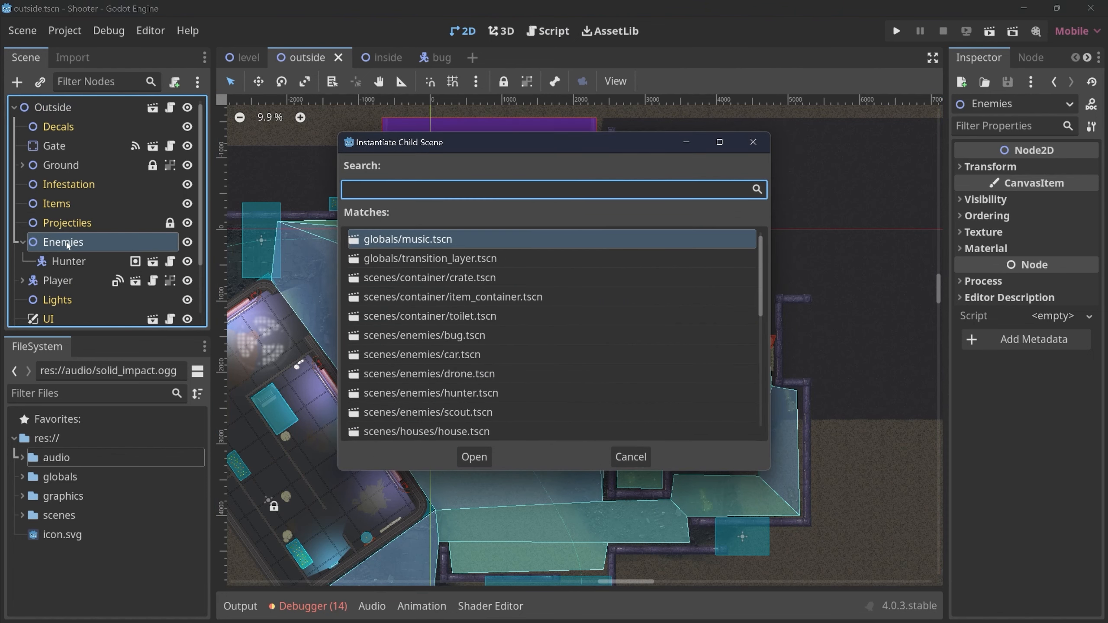
pyautogui.write('scu')
pyautogui.press('Return')
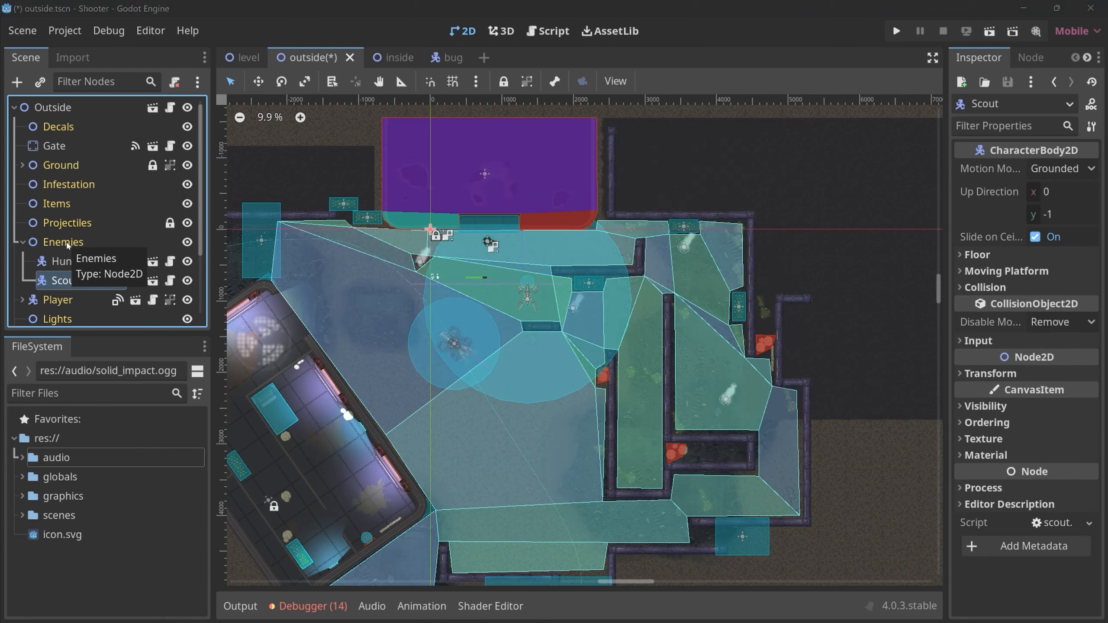
# Place the Scout below the gate to the left of the player and run the game to test the player hit sound.
pyautogui.scroll(3, 405, 208)
pyautogui.scroll(7, 483, 239)
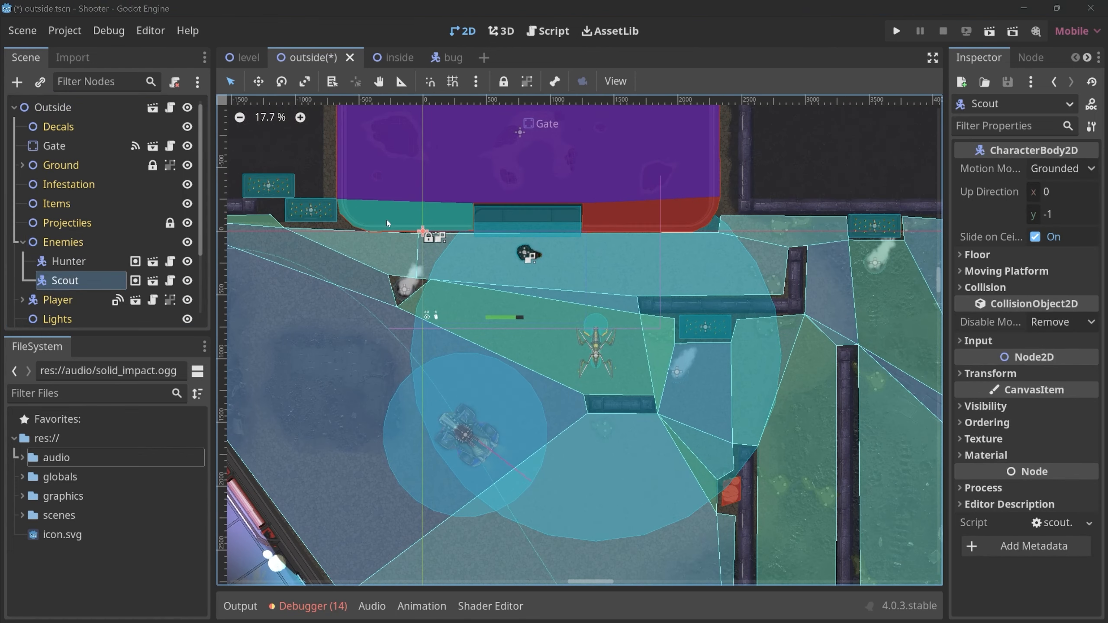
pyautogui.scroll(1, 494, 253)
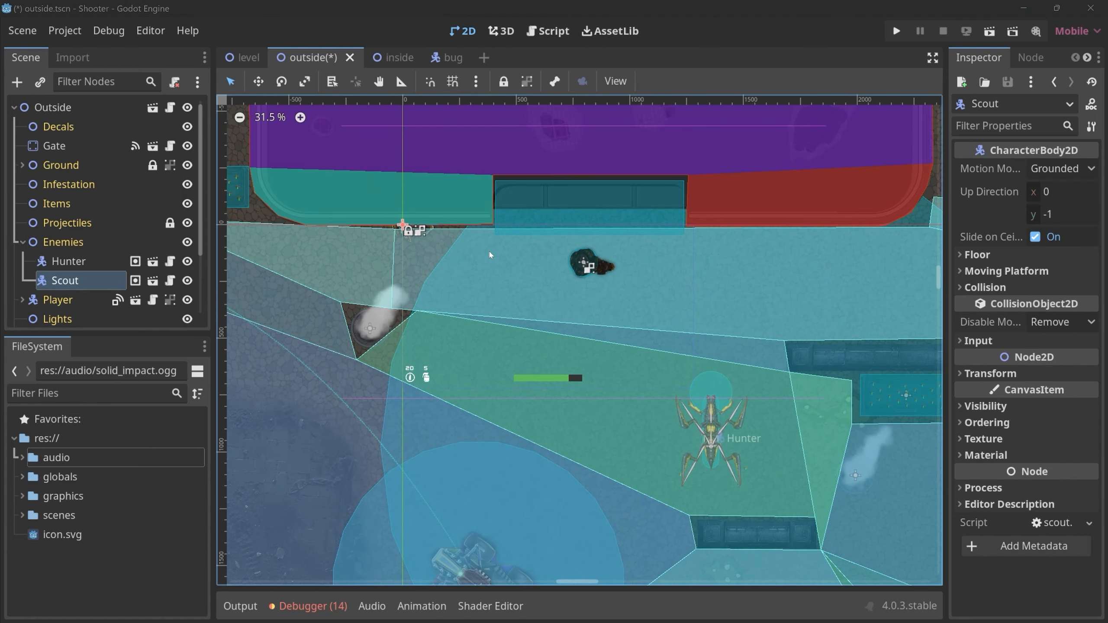
pyautogui.click(68, 282)
pyautogui.press('Down')
pyautogui.moveTo(407, 237); pyautogui.dragTo(475, 314)
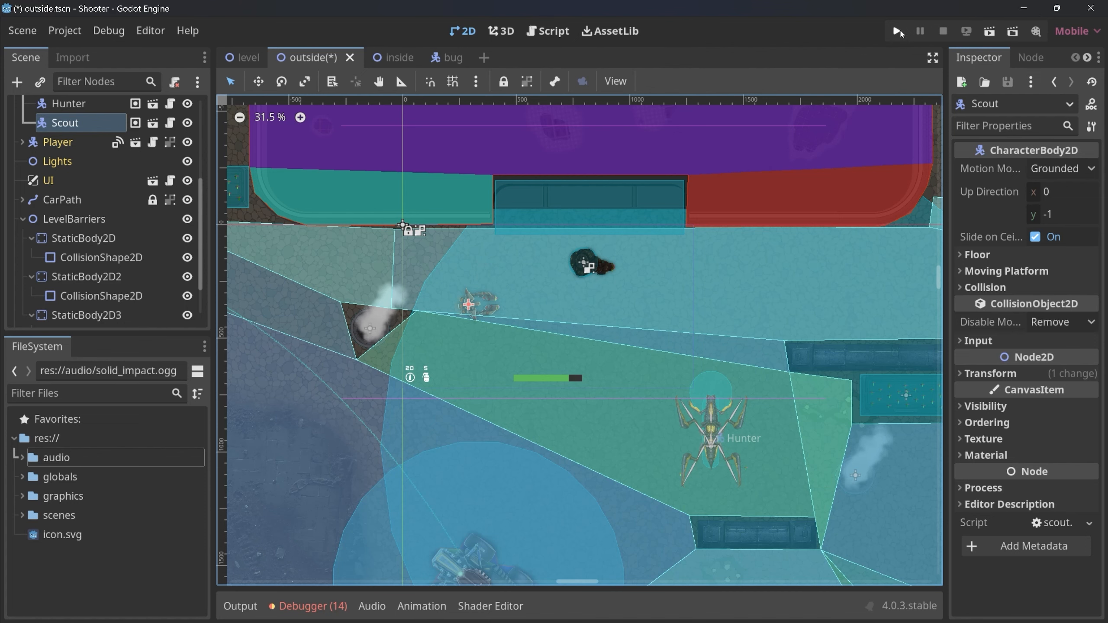
pyautogui.click(895, 31)
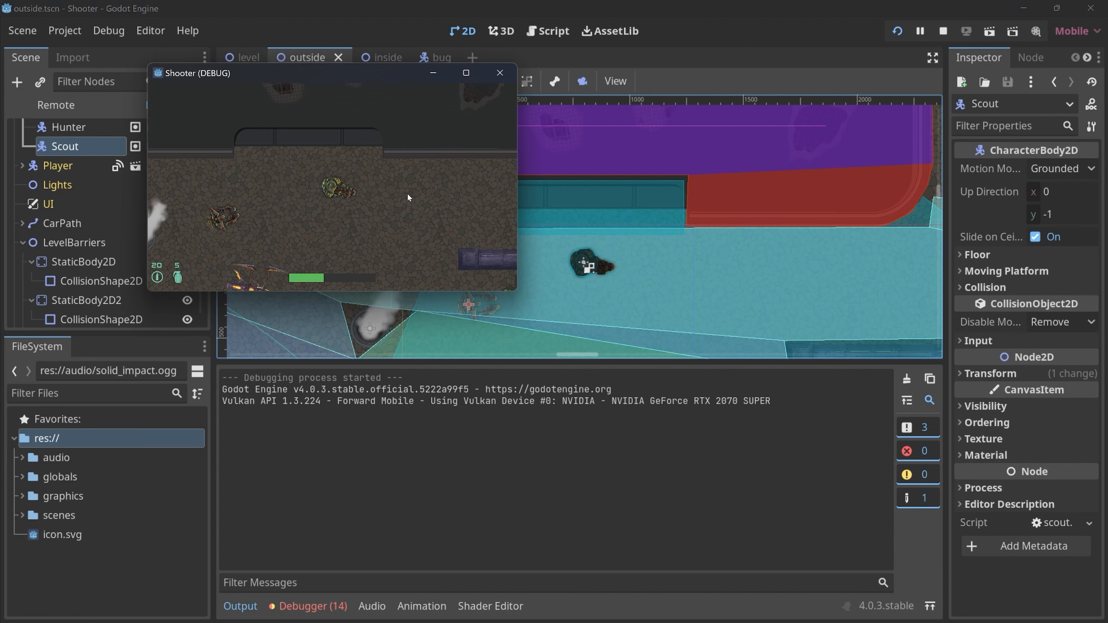
pyautogui.click(499, 73)
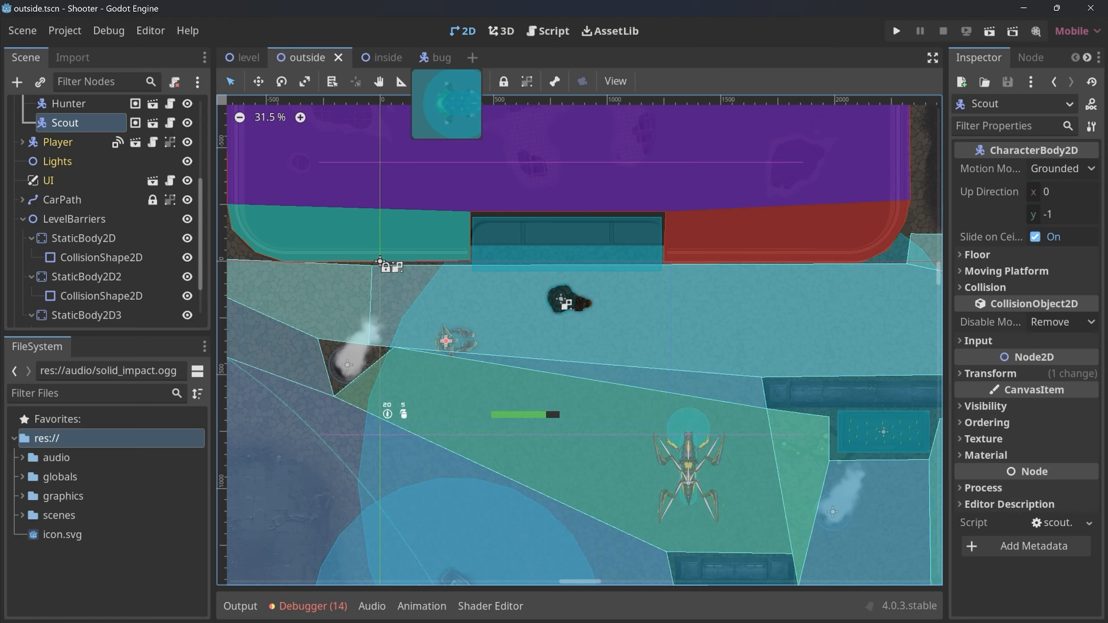
# Add an AudioStreamPlayer2D to the Bug scene's root node and assign organic_impact.mp3 as its stream.
pyautogui.click(434, 57)
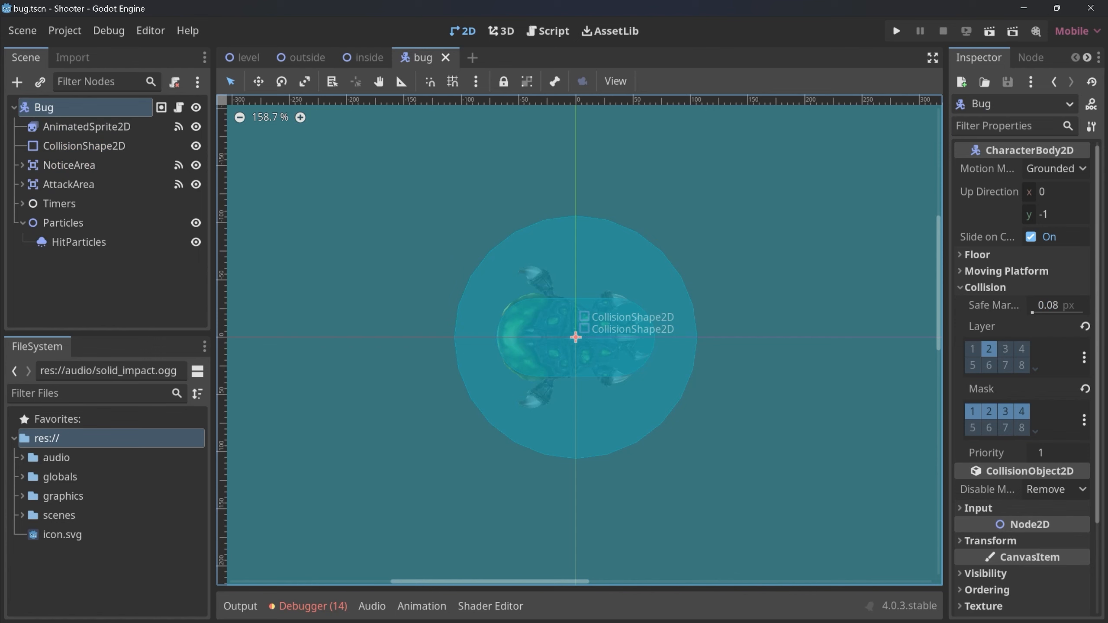
pyautogui.hotkey('ctrl', 'a')
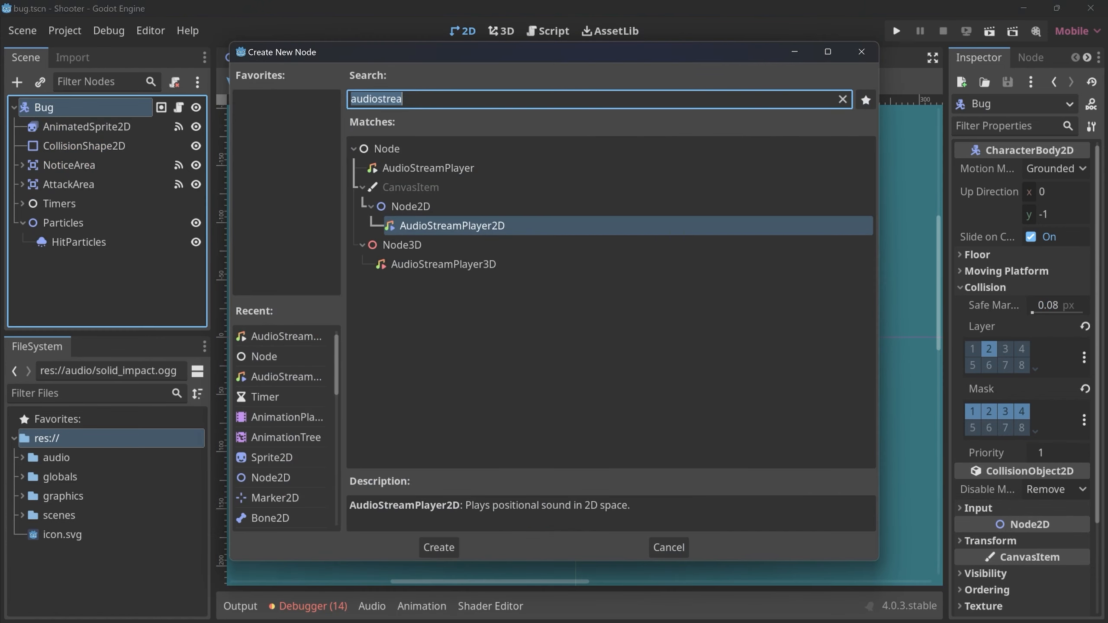
pyautogui.press('Return')
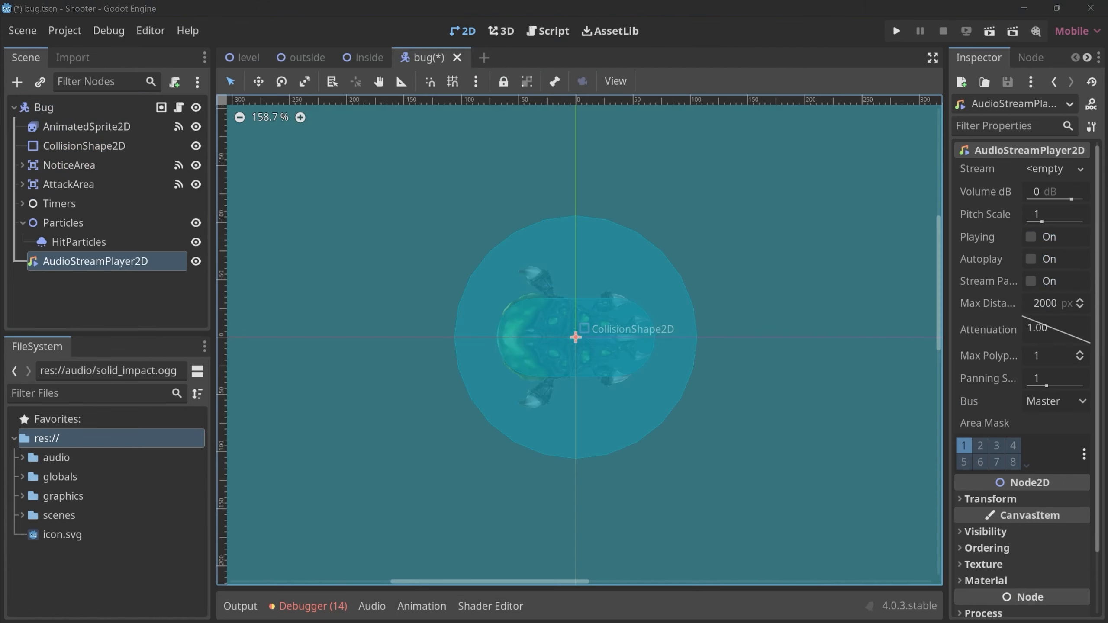
pyautogui.click(22, 457)
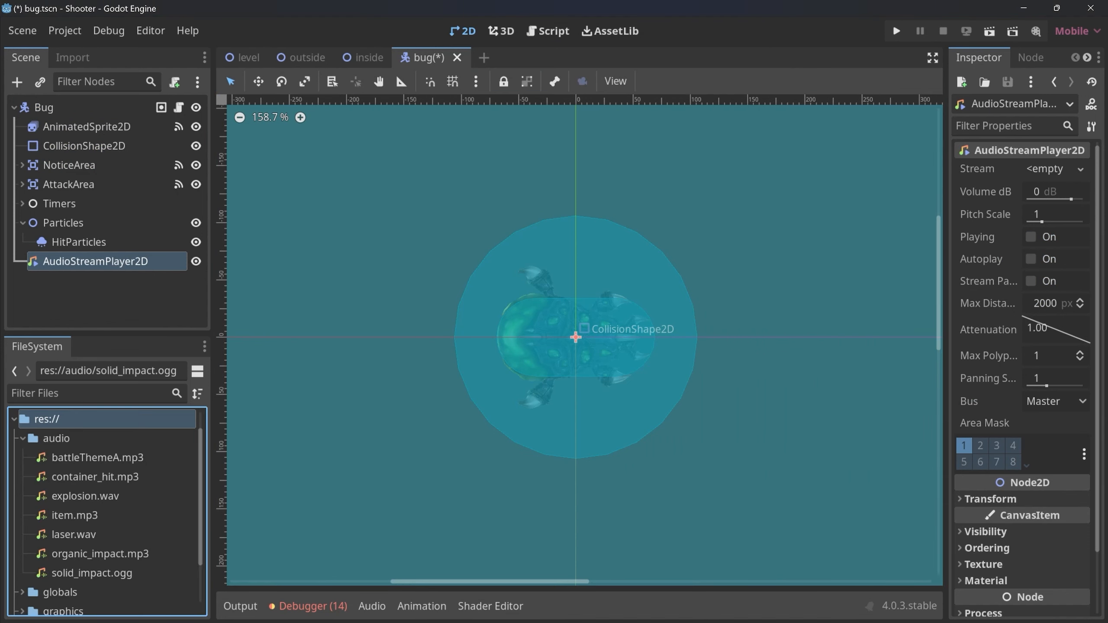
pyautogui.click(100, 553)
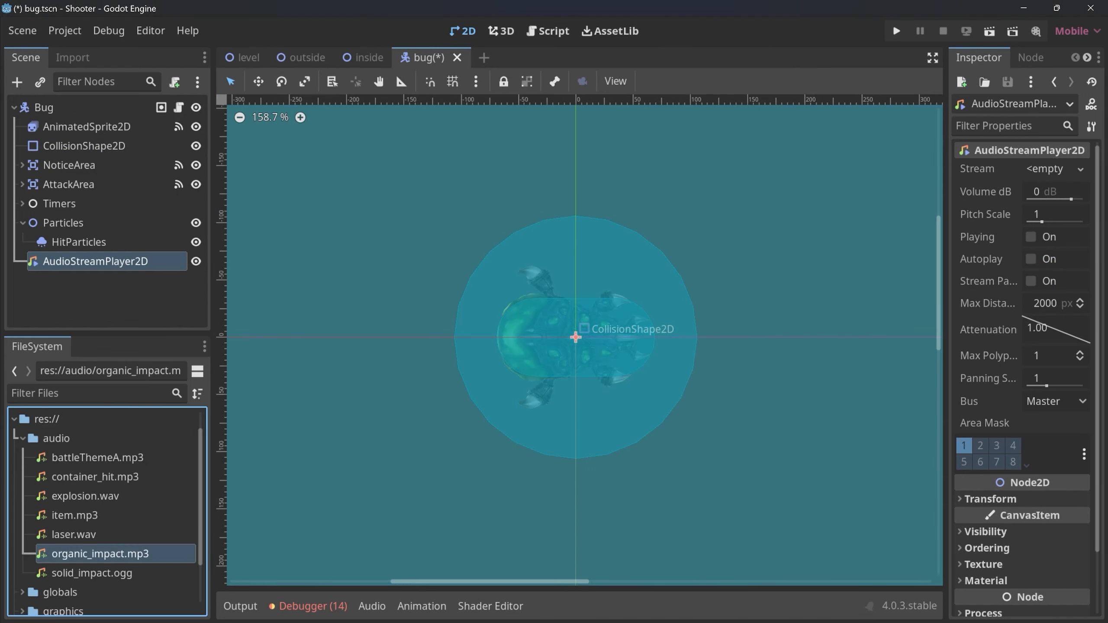
pyautogui.moveTo(100, 554); pyautogui.dragTo(1051, 170)
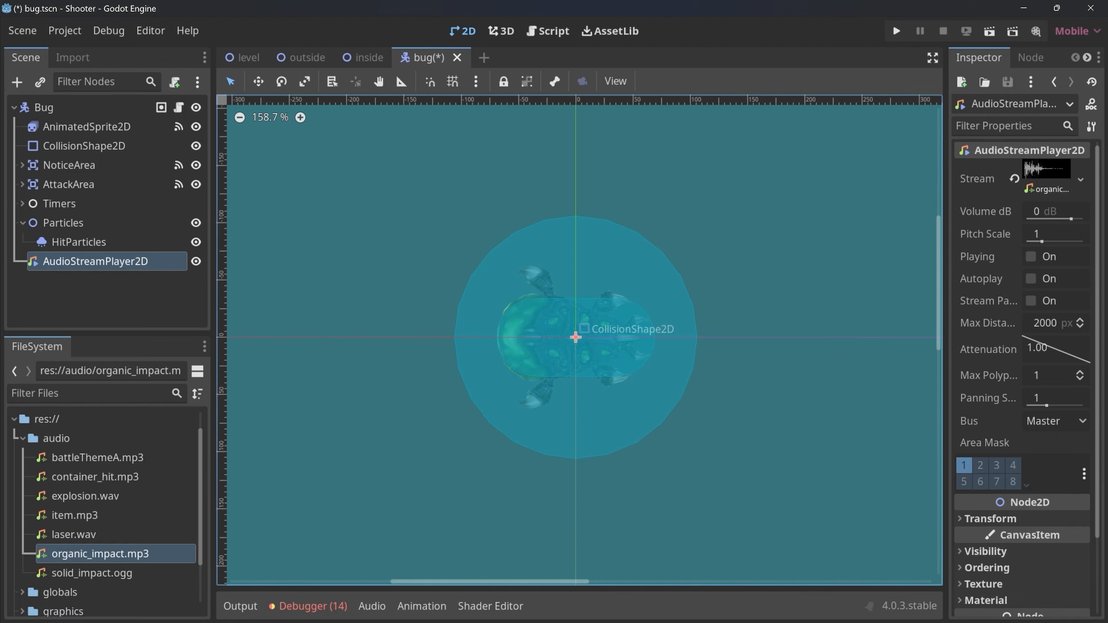
# Add $AudioStreamPlayer2D.play() after the HitParticles line in hit() of the bug script and save the scene.
pyautogui.click(178, 108)
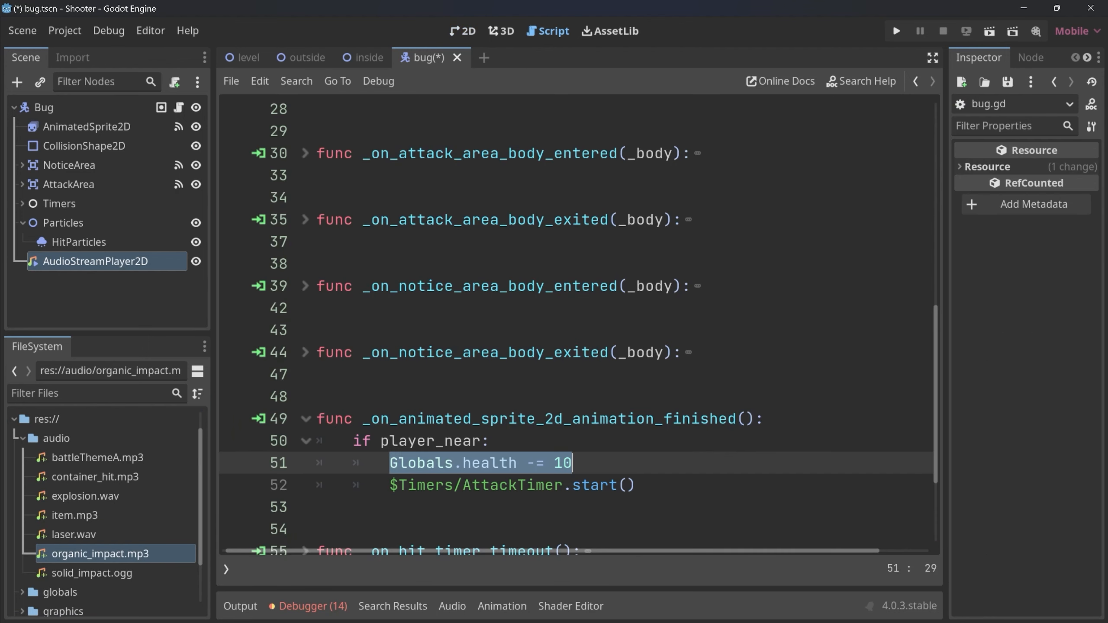
pyautogui.scroll(8, 576, 323)
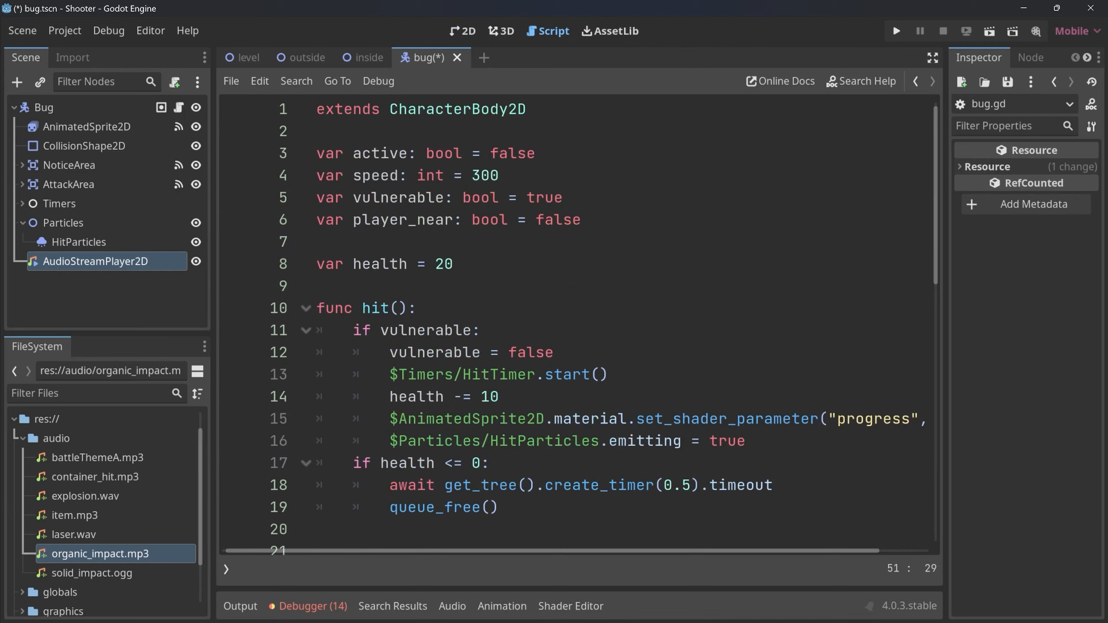
pyautogui.moveTo(746, 441); pyautogui.dragTo(417, 308)
pyautogui.click(745, 441)
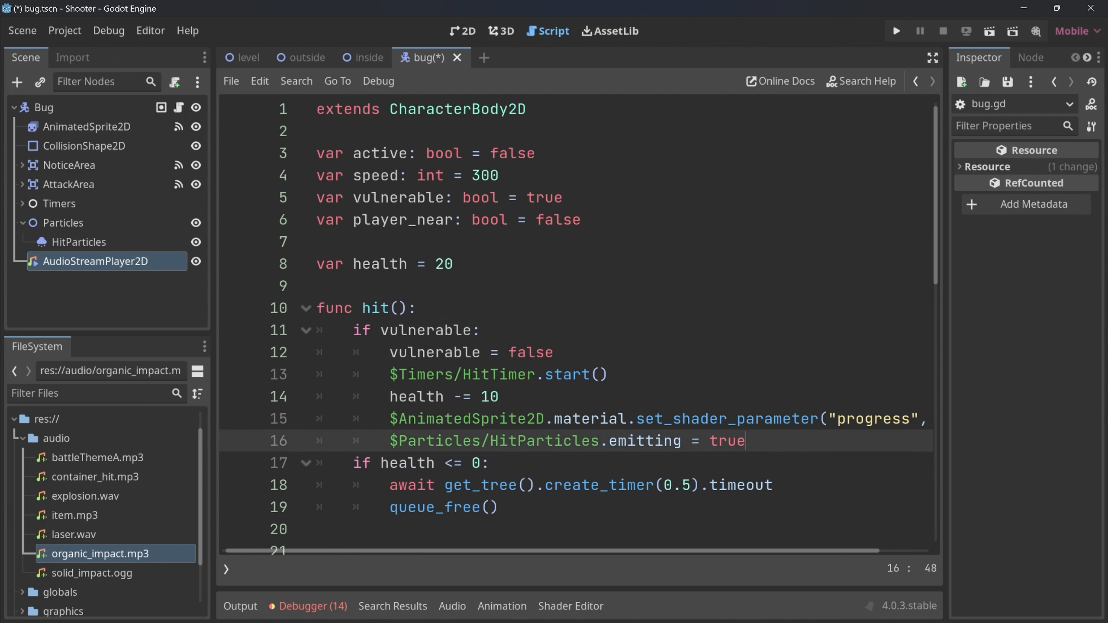
pyautogui.press('Return')
pyautogui.write('$audio')
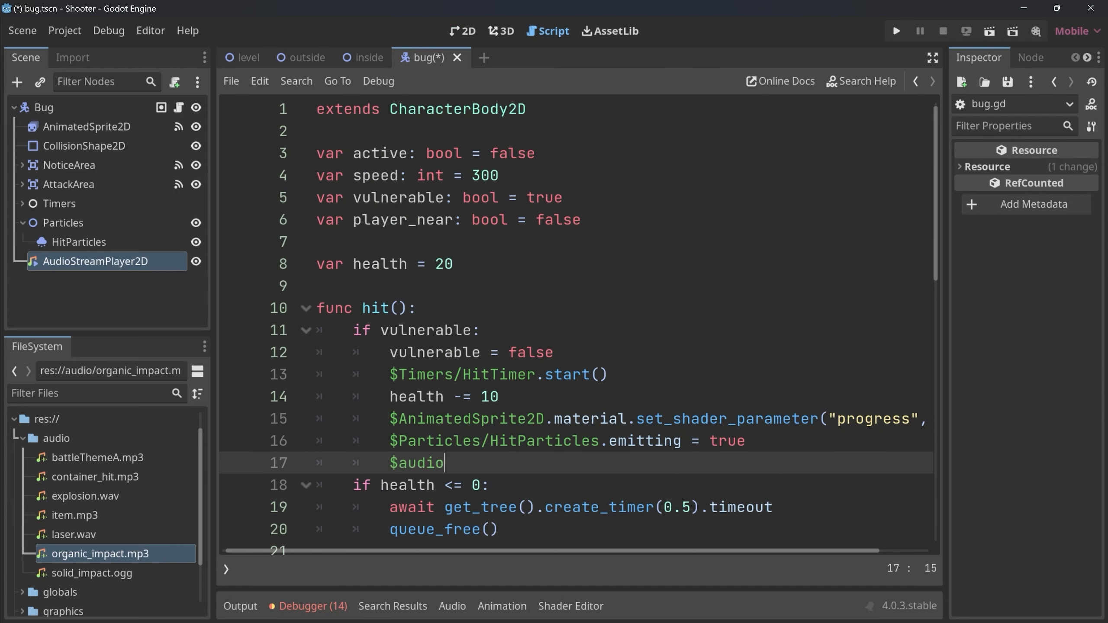
pyautogui.press('Return')
pyautogui.write('.play')
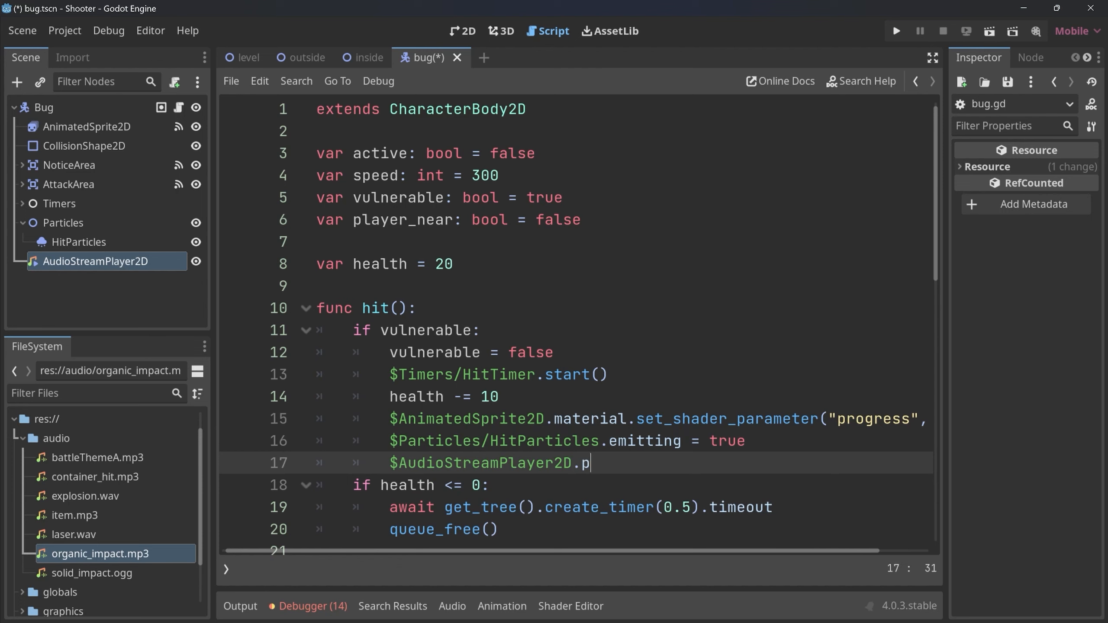
pyautogui.press('Return')
pyautogui.hotkey('ctrl', 's')
# Instantiate the bug scene under Enemies in the outside scene and place it to the right of the player.
pyautogui.click(302, 58)
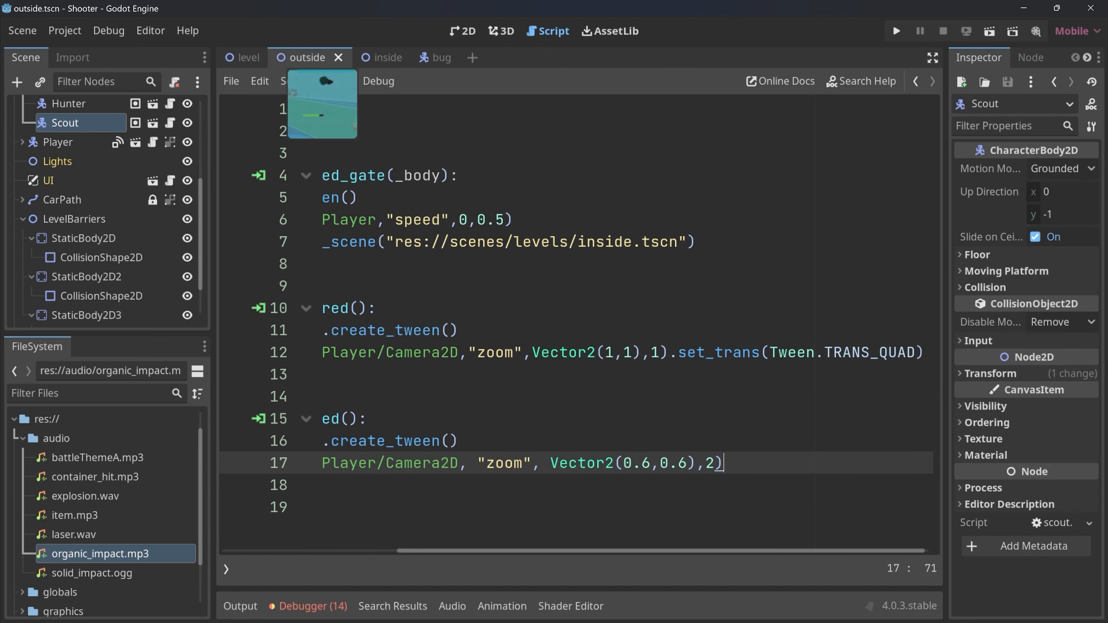
pyautogui.click(462, 31)
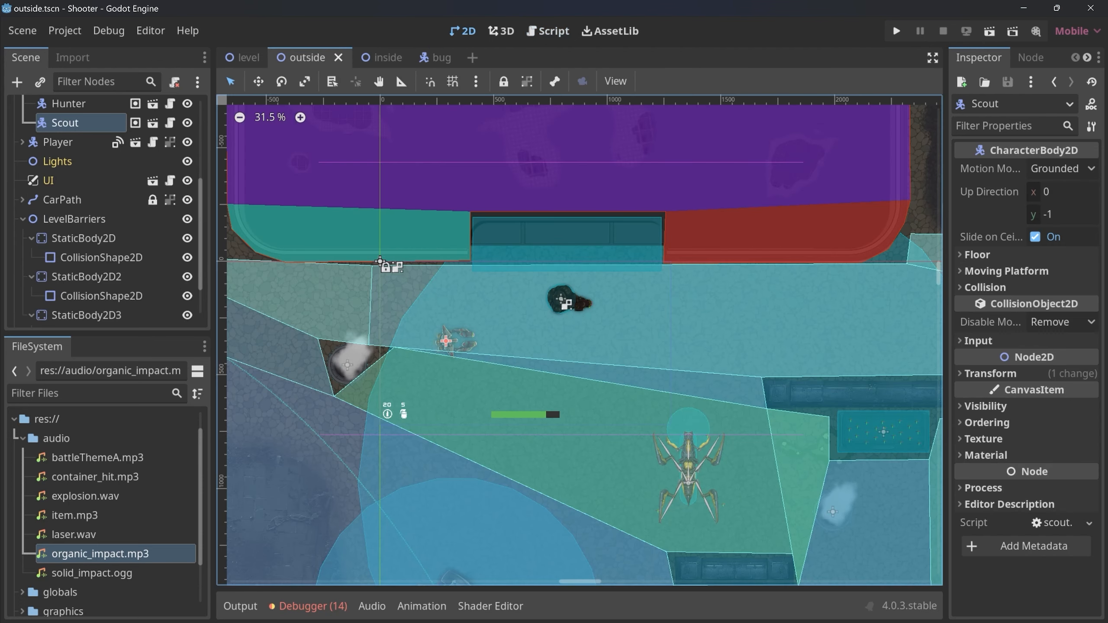
pyautogui.scroll(3, 107, 212)
pyautogui.click(63, 170)
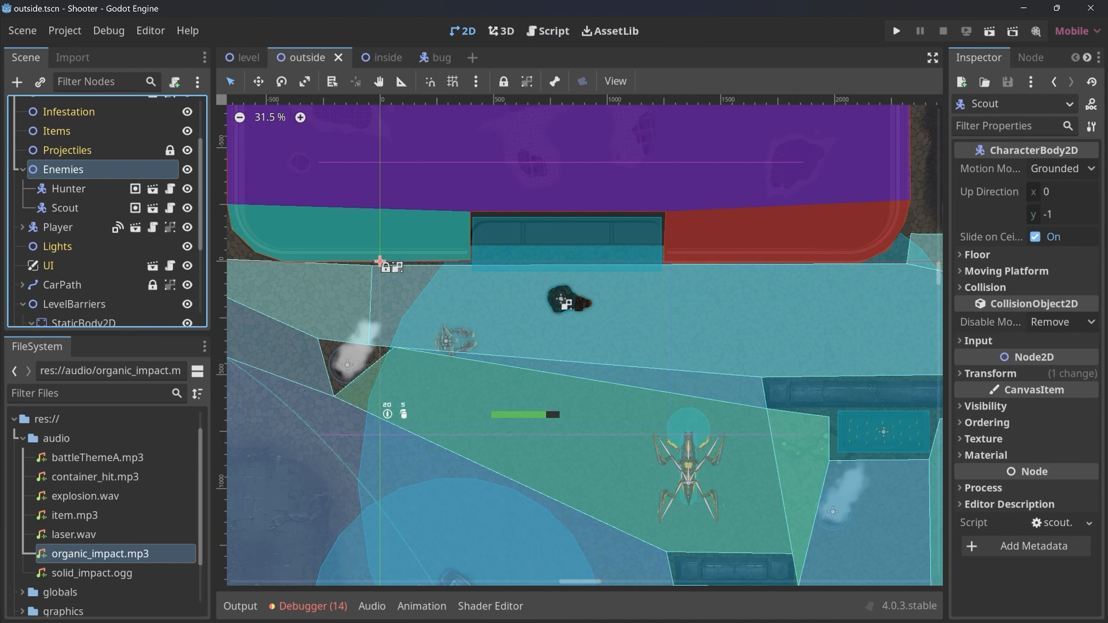
pyautogui.hotkey('ctrl', 'shift', 'a')
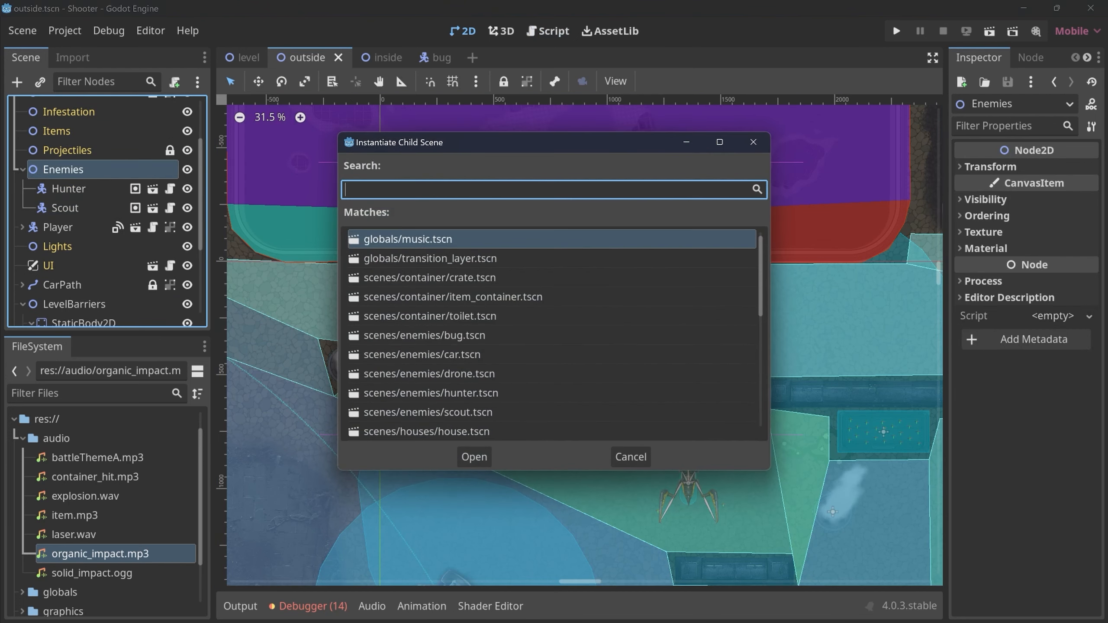
pyautogui.write('bug')
pyautogui.press('Return')
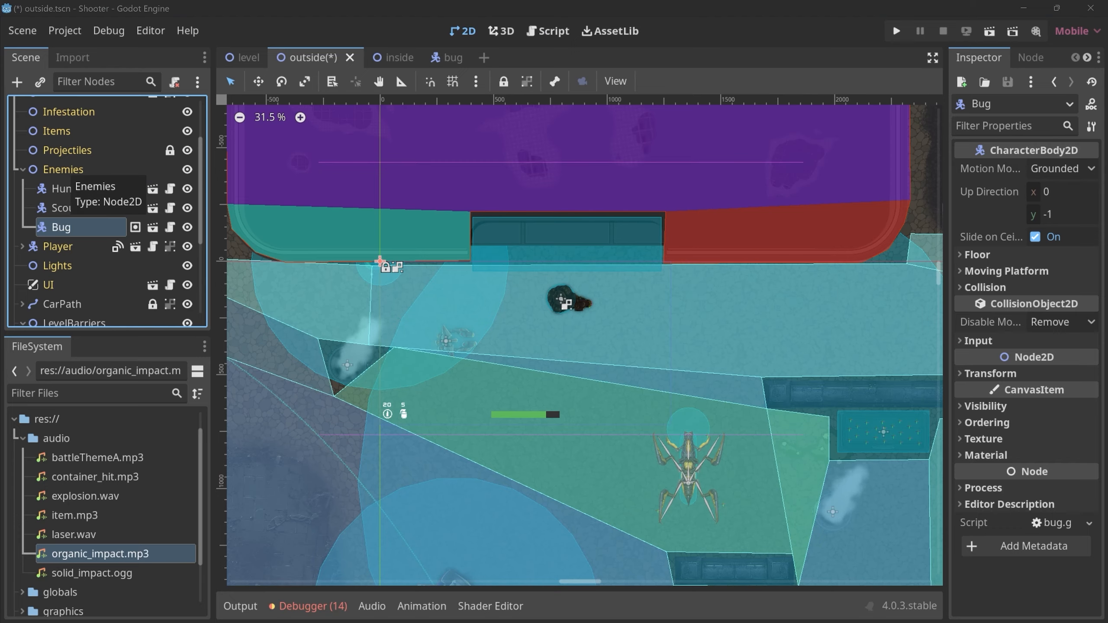
pyautogui.scroll(3, 349, 262)
pyautogui.moveTo(417, 264); pyautogui.dragTo(907, 396)
pyautogui.moveTo(907, 396); pyautogui.dragTo(462, 336, button='middle')
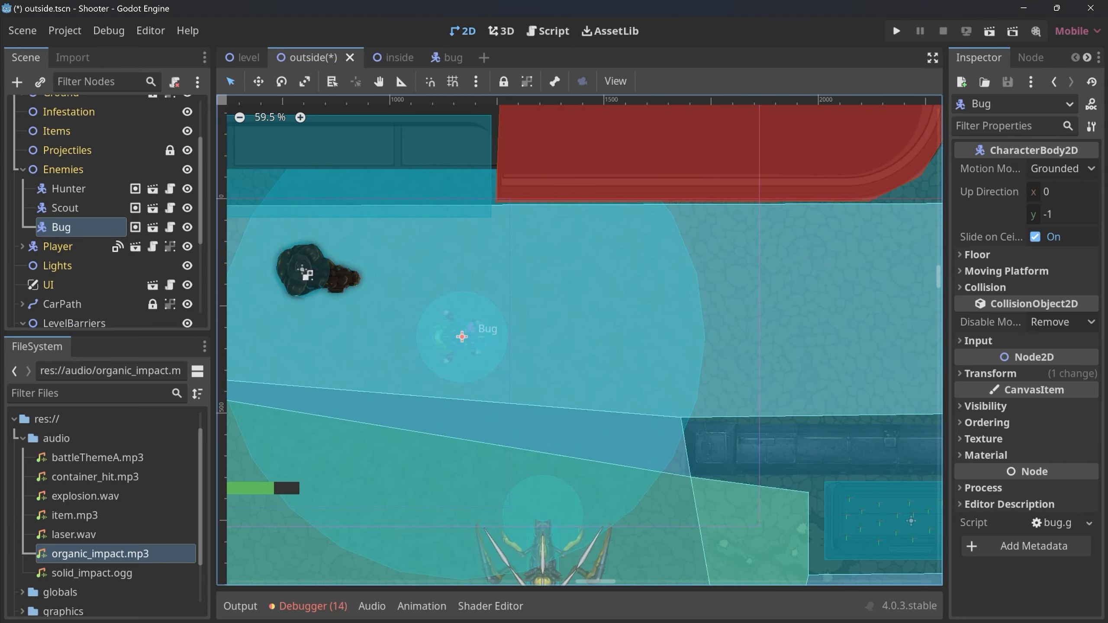
# Run the game, move around and shoot at the bug to test its hit sound, and close the game.
pyautogui.press('F5')
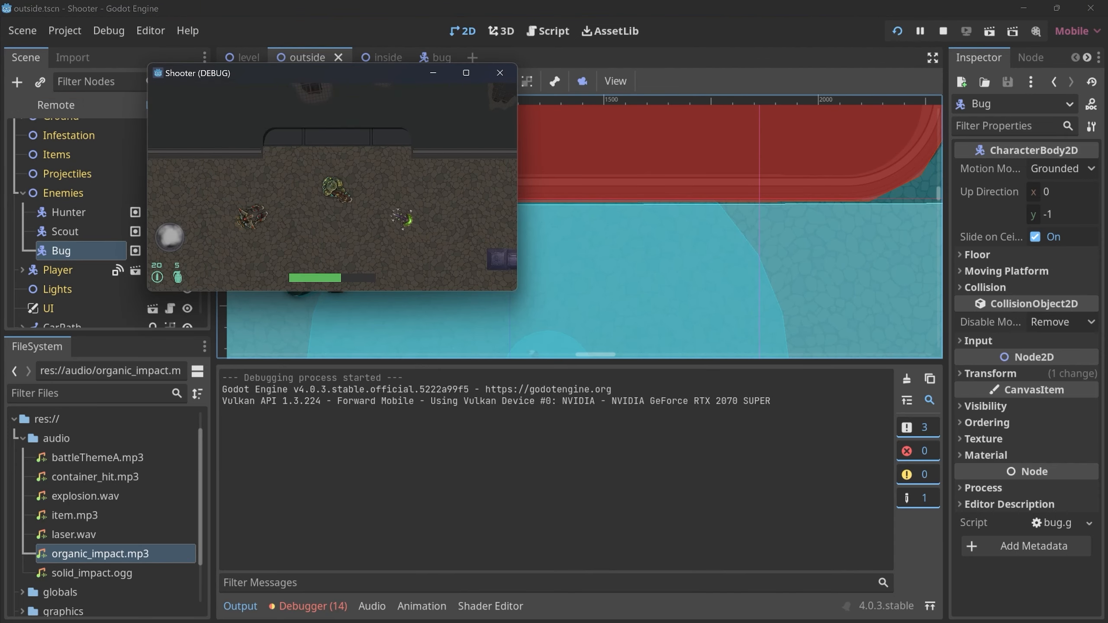
pyautogui.press('d')
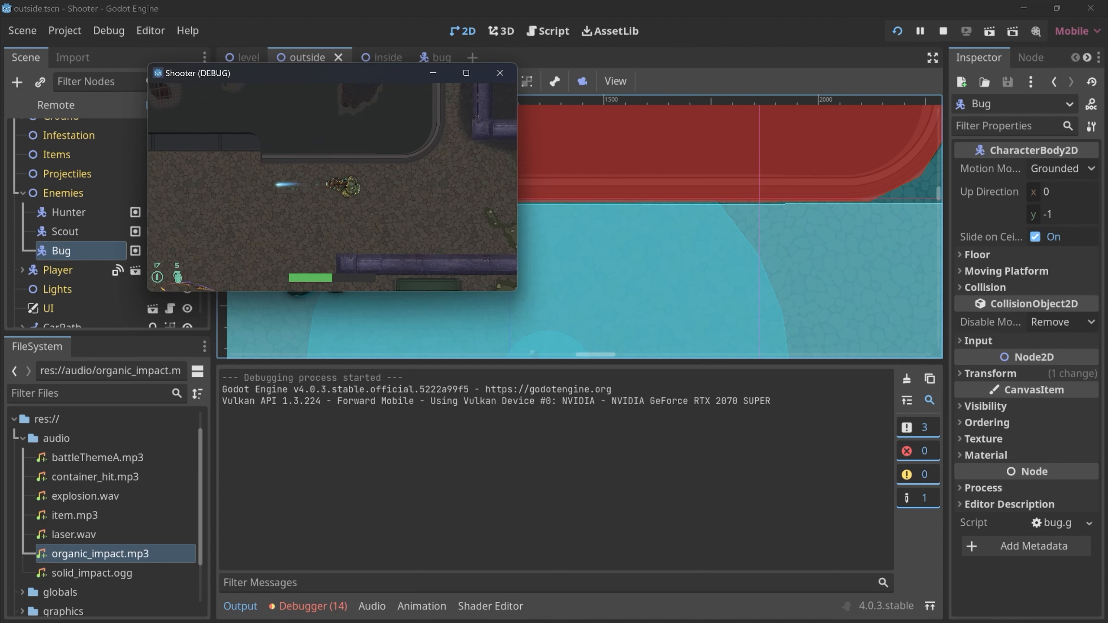
pyautogui.press('s')
pyautogui.click(499, 73)
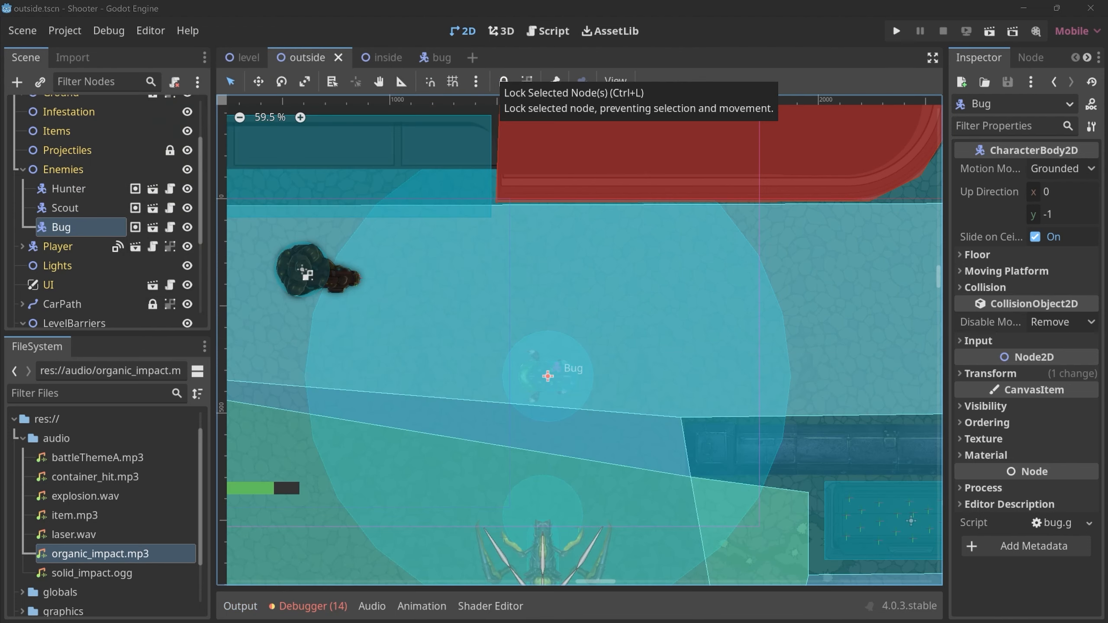
# Delete the Hunter, Scout and Bug nodes under Enemies in the outside scene.
pyautogui.keyDown('shift'); pyautogui.click(69, 188); pyautogui.keyUp('shift')
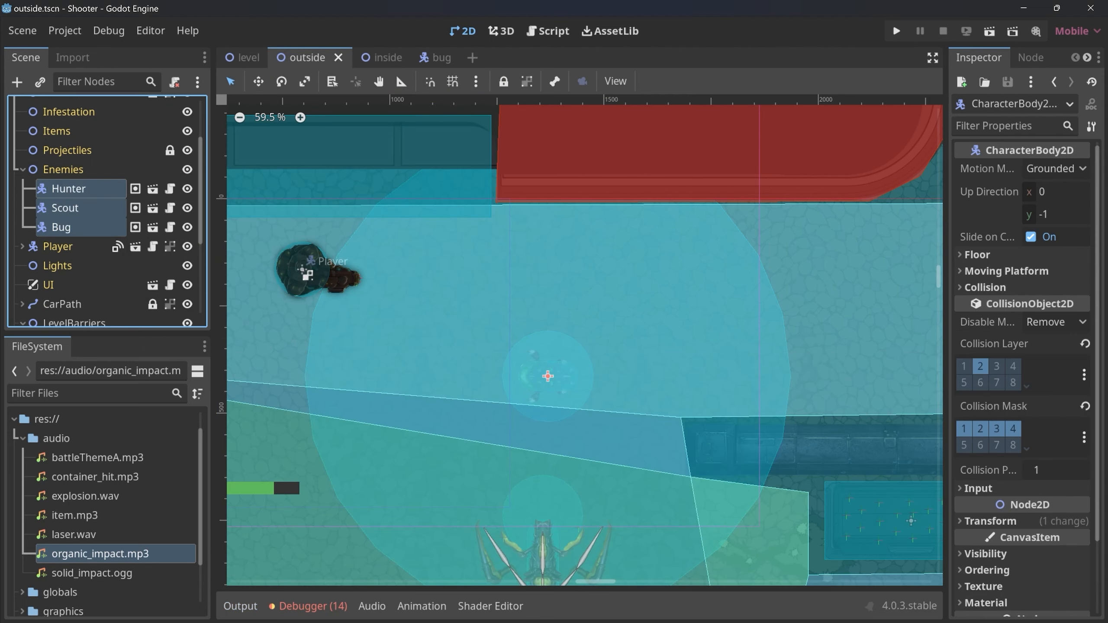
pyautogui.press('Delete')
pyautogui.press('Return')
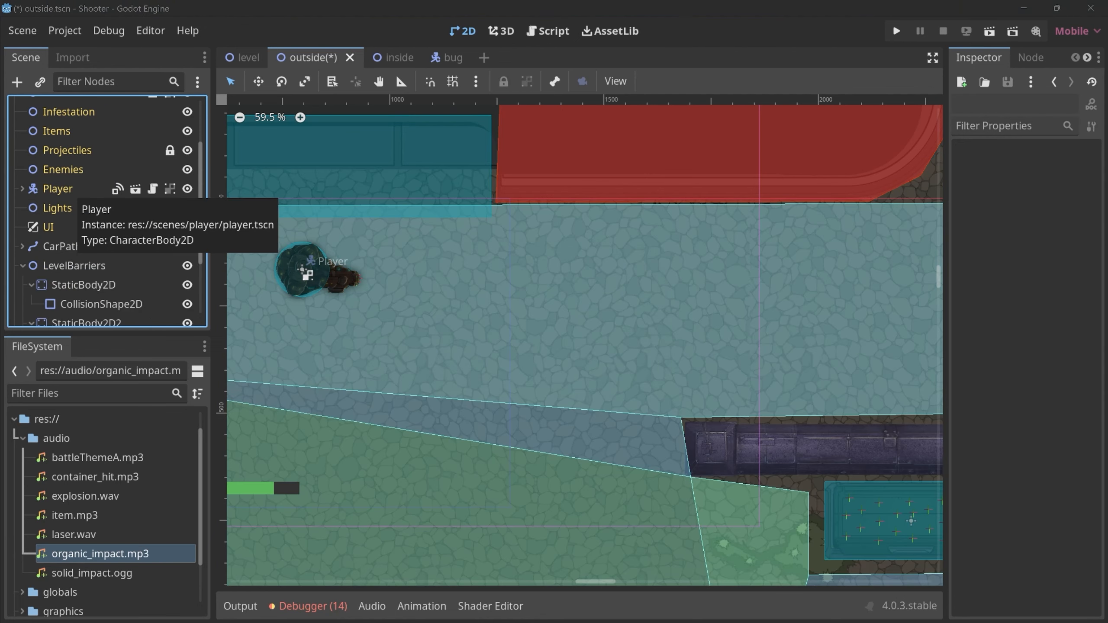
# Close the bug scene and open scenes/enemies/scout.tscn.
pyautogui.click(453, 57)
pyautogui.click(457, 57)
pyautogui.click(435, 58)
pyautogui.click(461, 57)
pyautogui.hotkey('ctrl', 'shift', 'o')
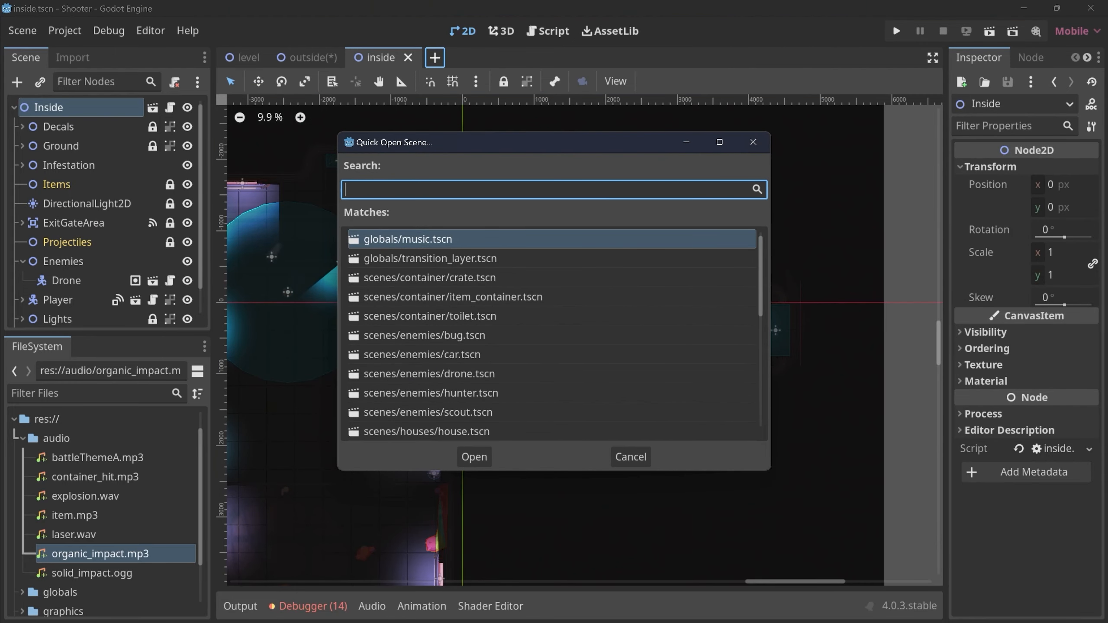
pyautogui.write('scout')
pyautogui.press('Return')
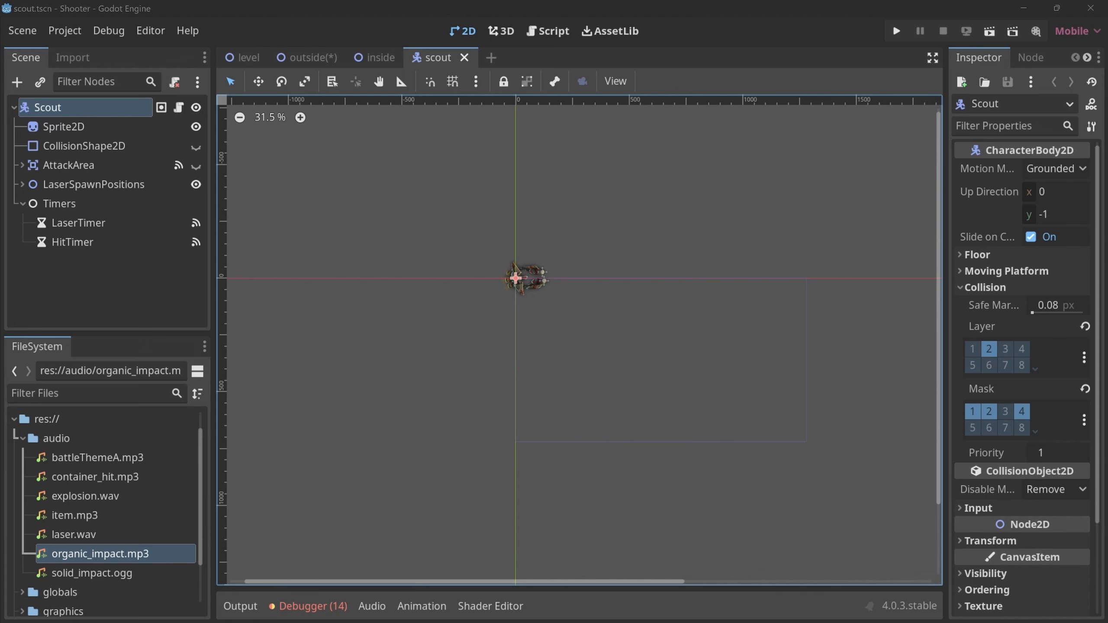
# Add an AudioStreamPlayer2D named HitSound to the Scout root node and assign solid_impact.ogg as its stream.
pyautogui.hotkey('ctrl', 'a')
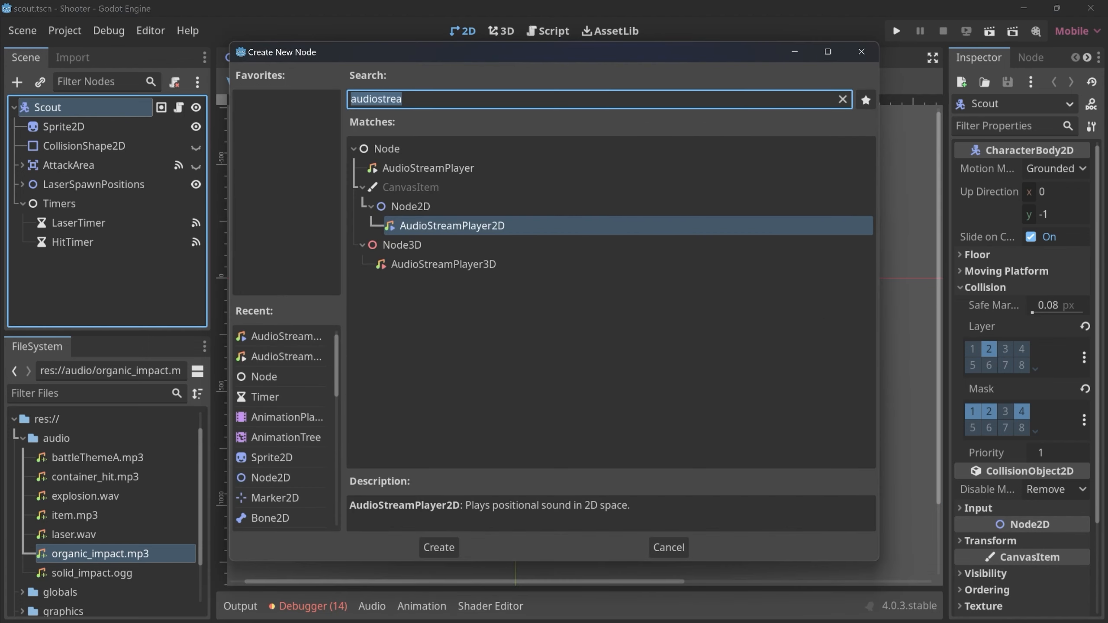
pyautogui.press('Return')
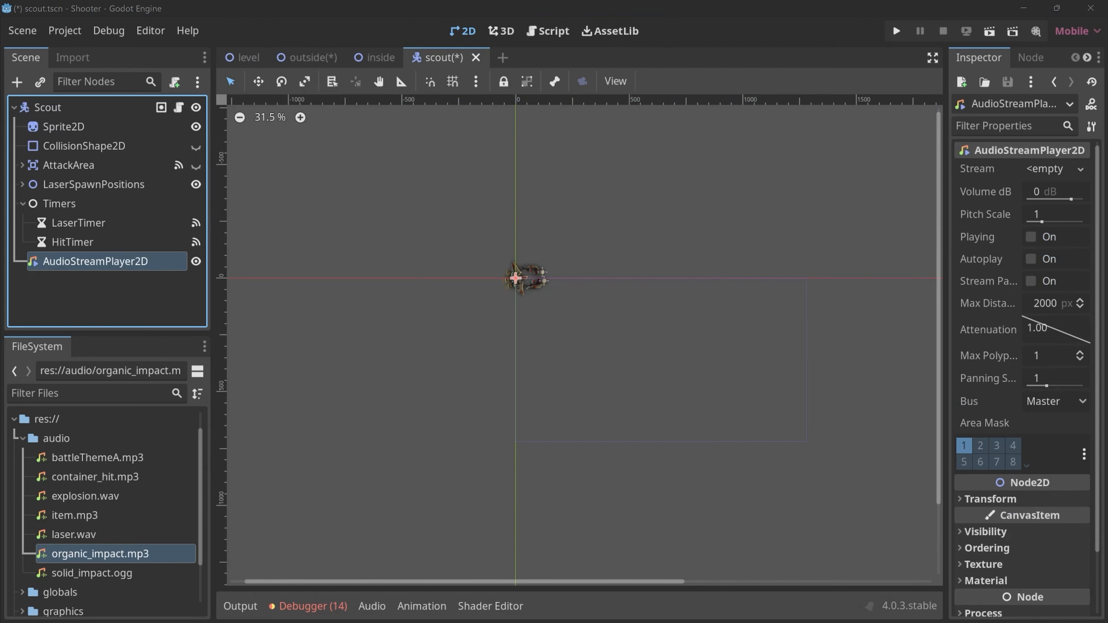
pyautogui.press('F2')
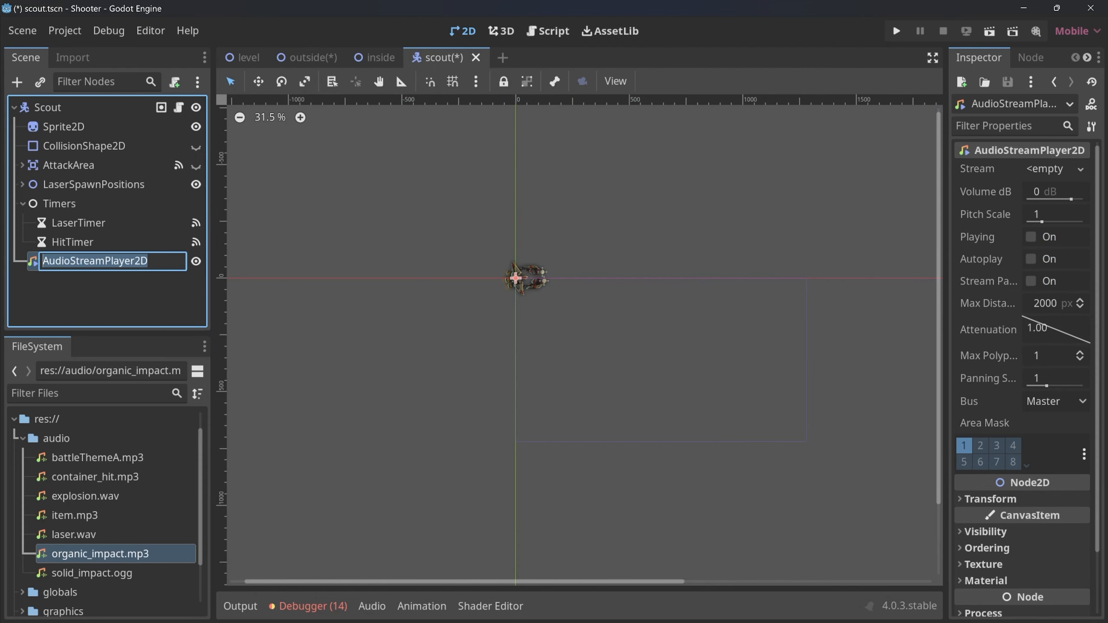
pyautogui.write('HitSound')
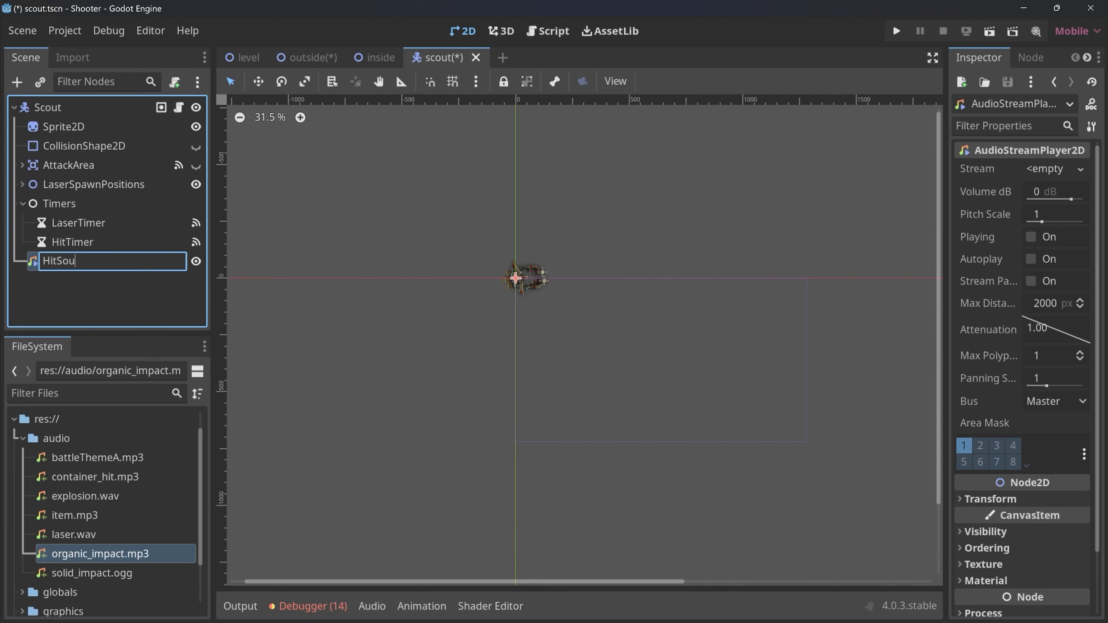
pyautogui.press('Return')
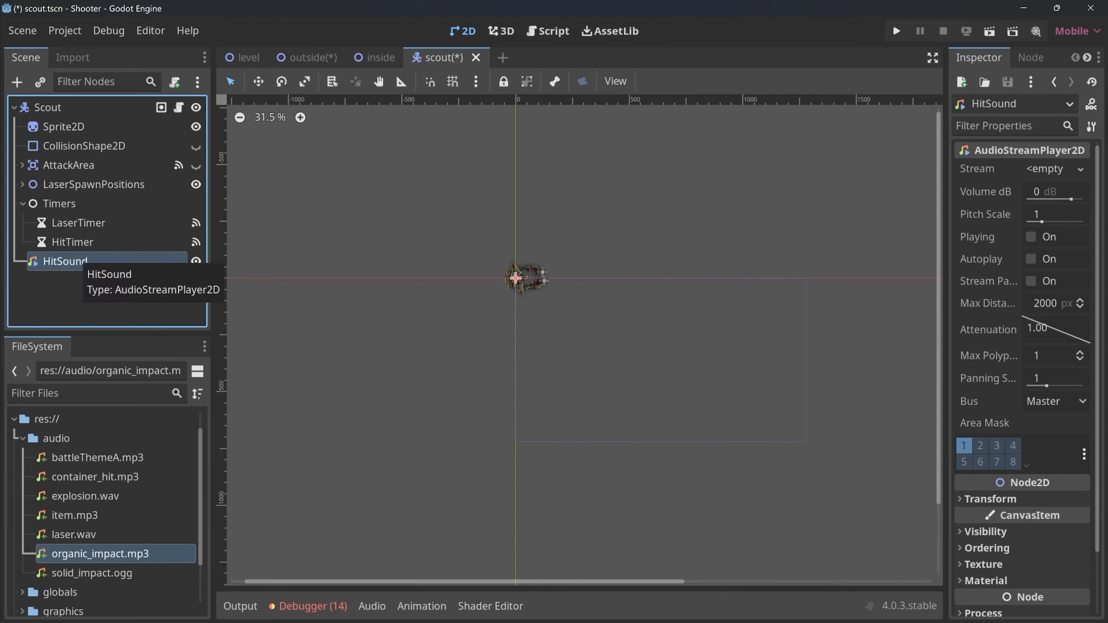
pyautogui.click(92, 572)
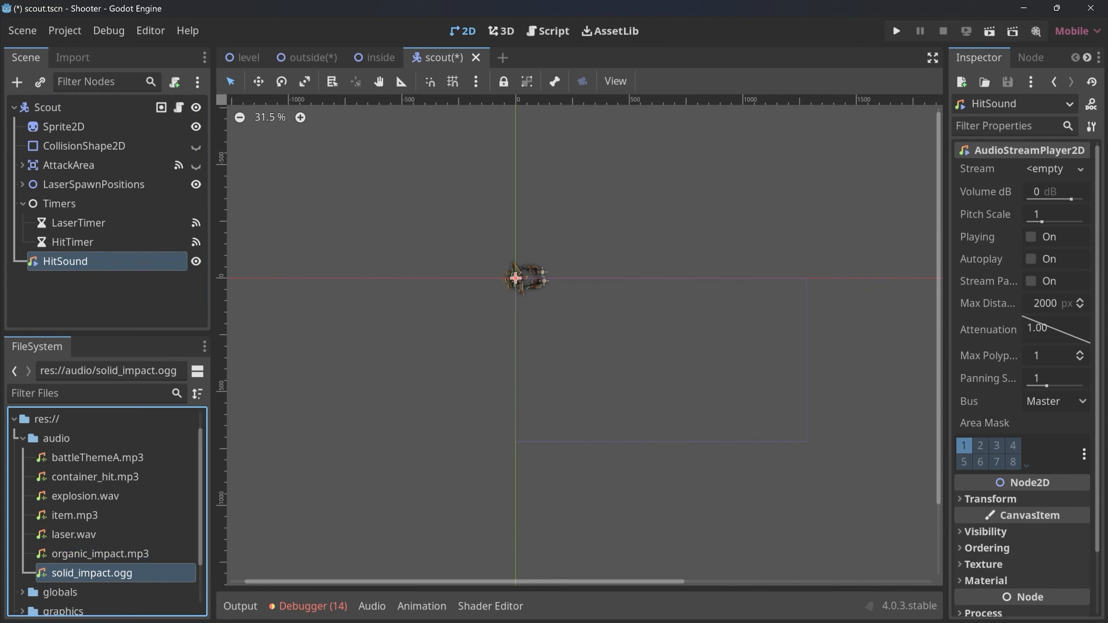
pyautogui.moveTo(92, 573); pyautogui.dragTo(1047, 173)
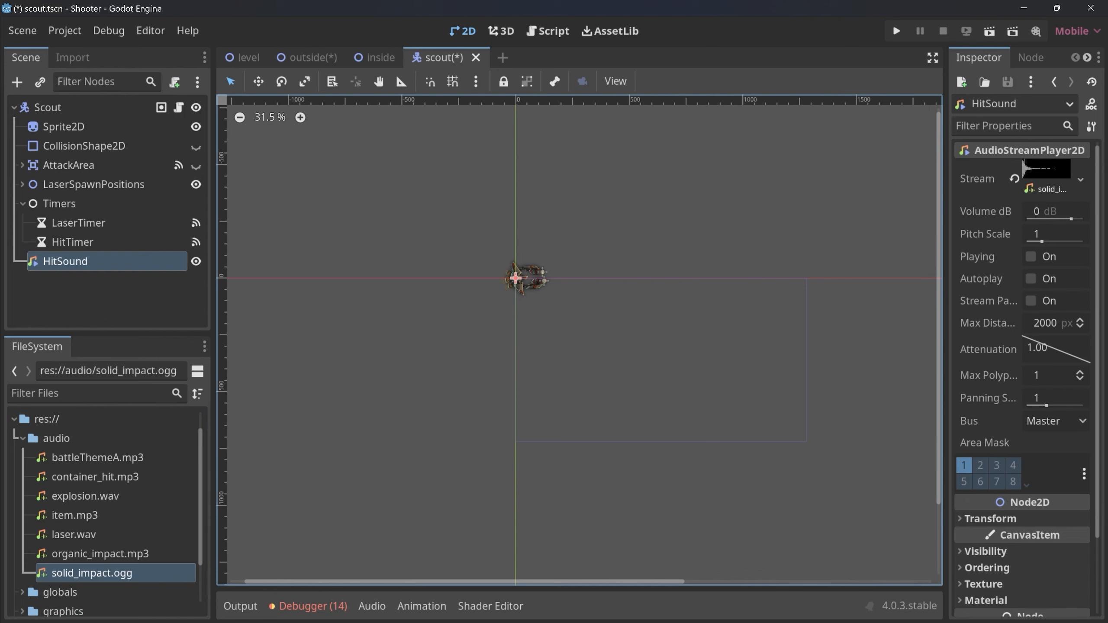
# Add $HitSound.play() after the set_shader_parameter line in hit() of the scout script and save the scene.
pyautogui.click(179, 107)
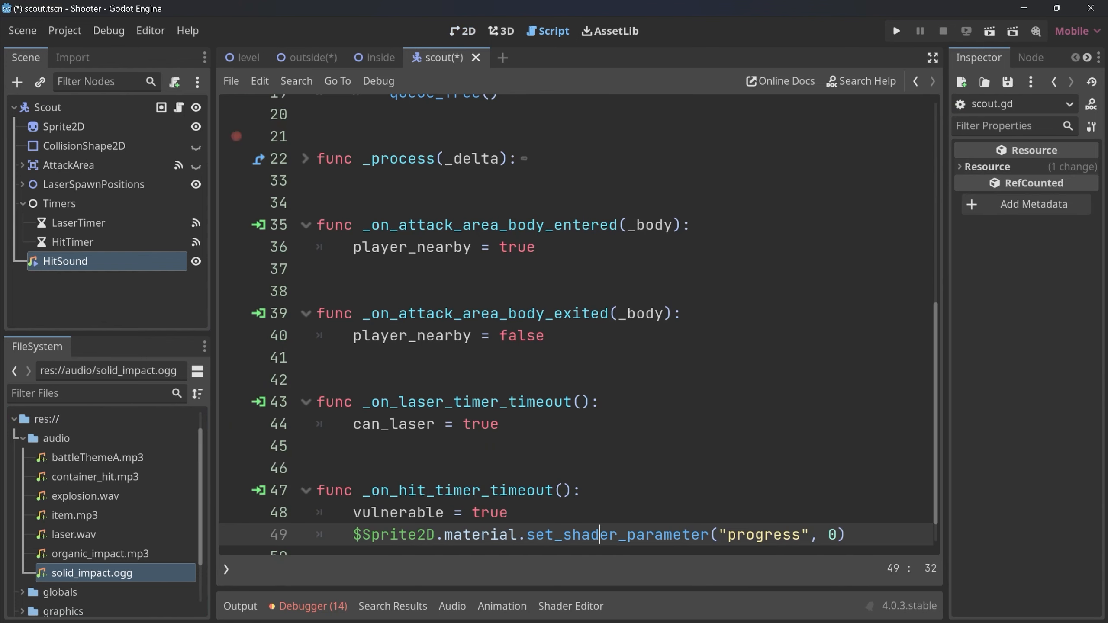
pyautogui.scroll(6, 579, 325)
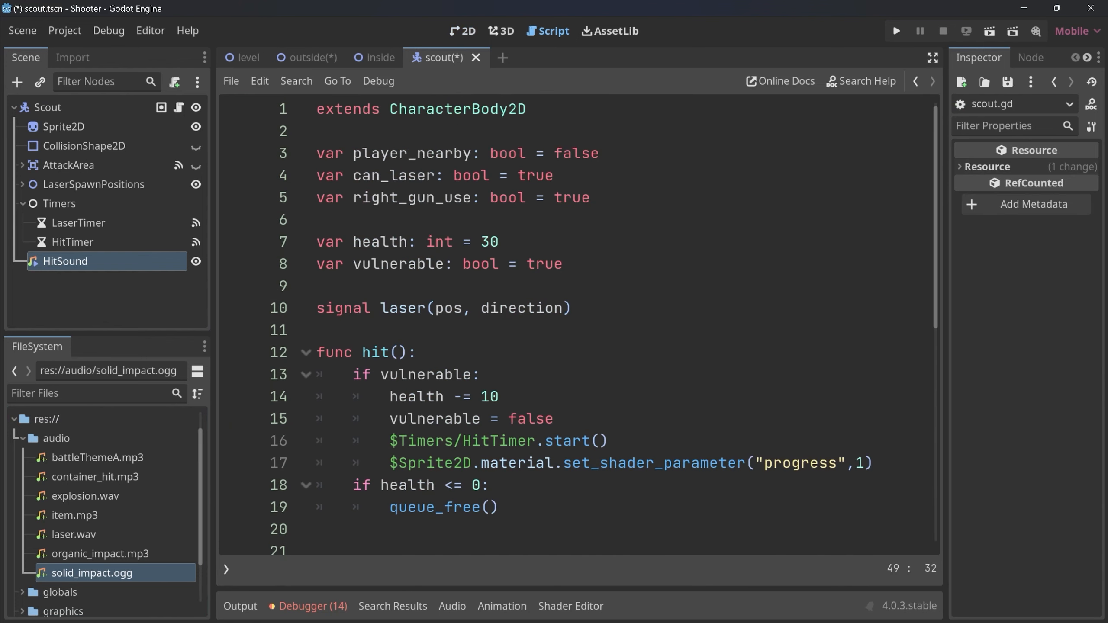
pyautogui.moveTo(352, 374); pyautogui.dragTo(874, 463)
pyautogui.click(874, 462)
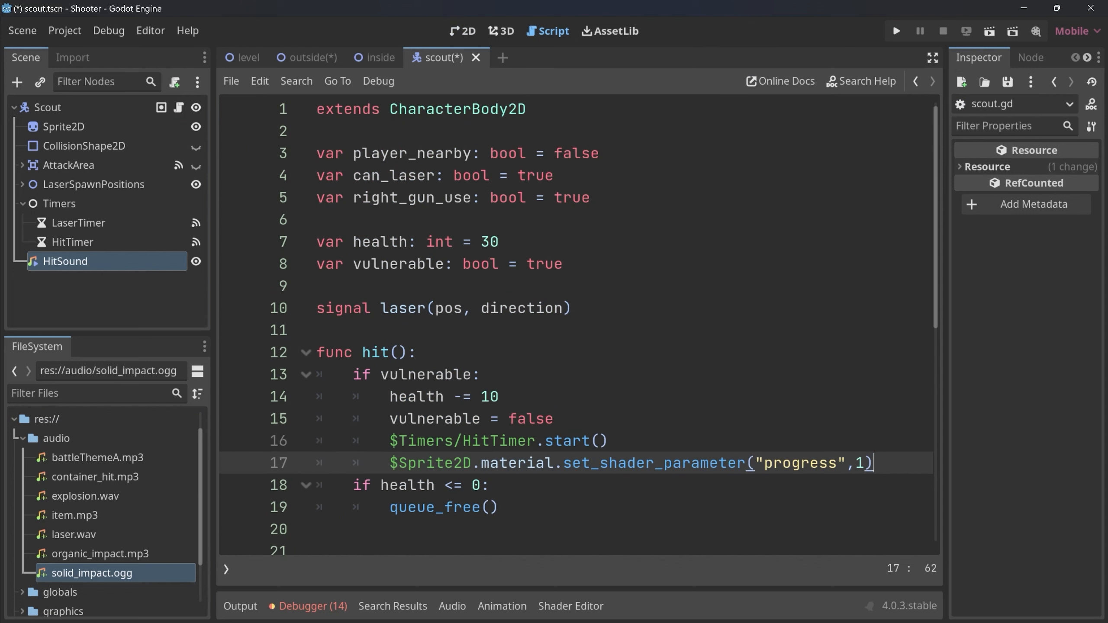
pyautogui.press('Return')
pyautogui.write('$Hit')
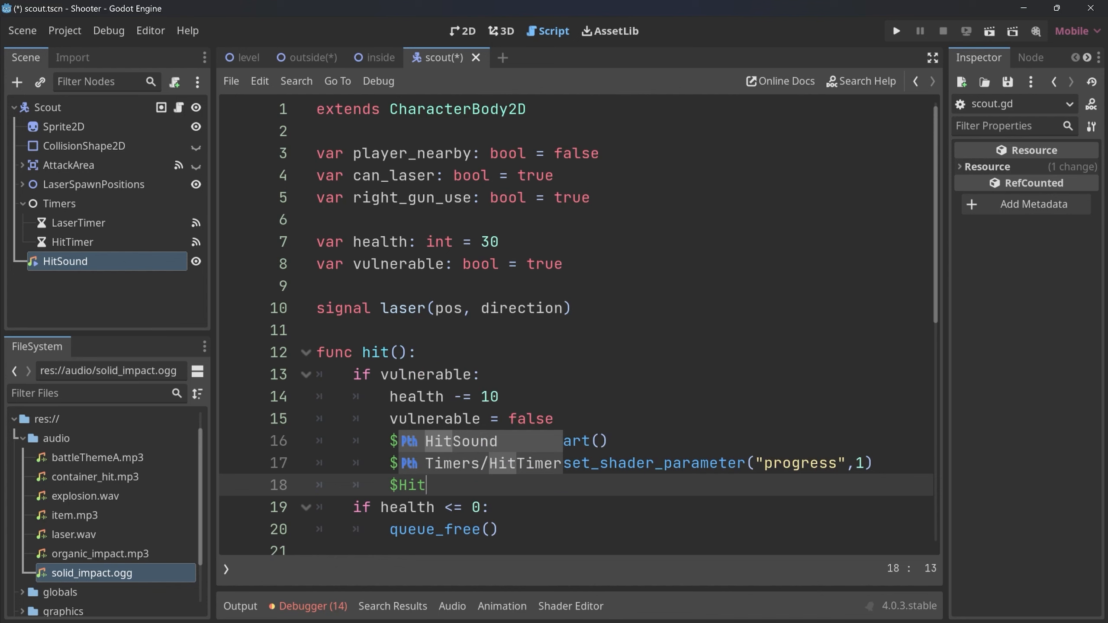
pyautogui.press('Return')
pyautogui.write('.play')
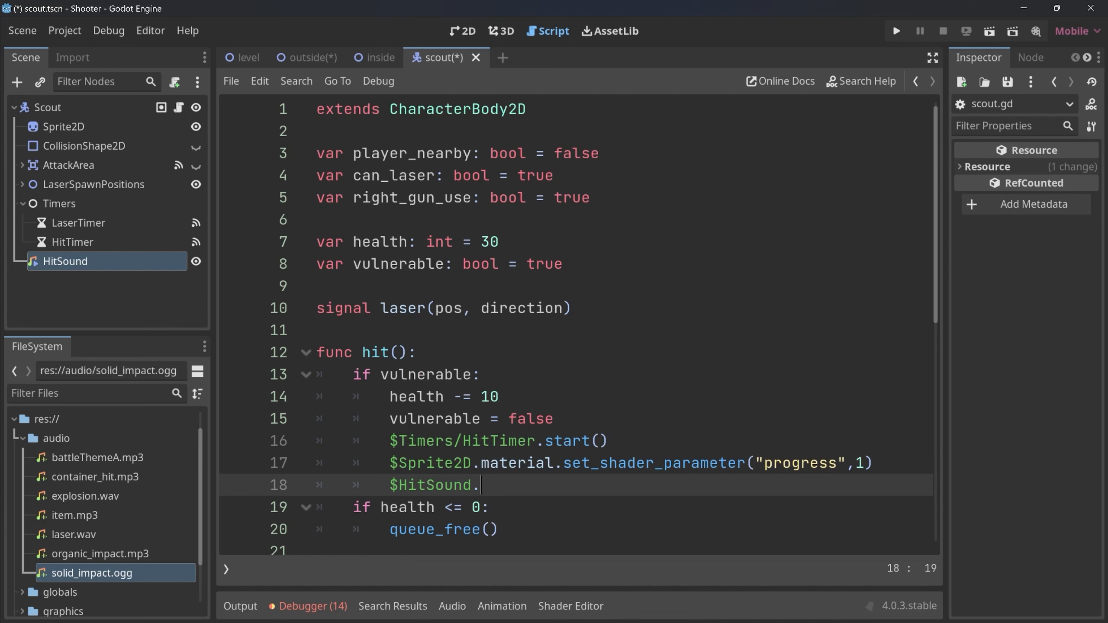
pyautogui.press('Return')
pyautogui.hotkey('ctrl', 's')
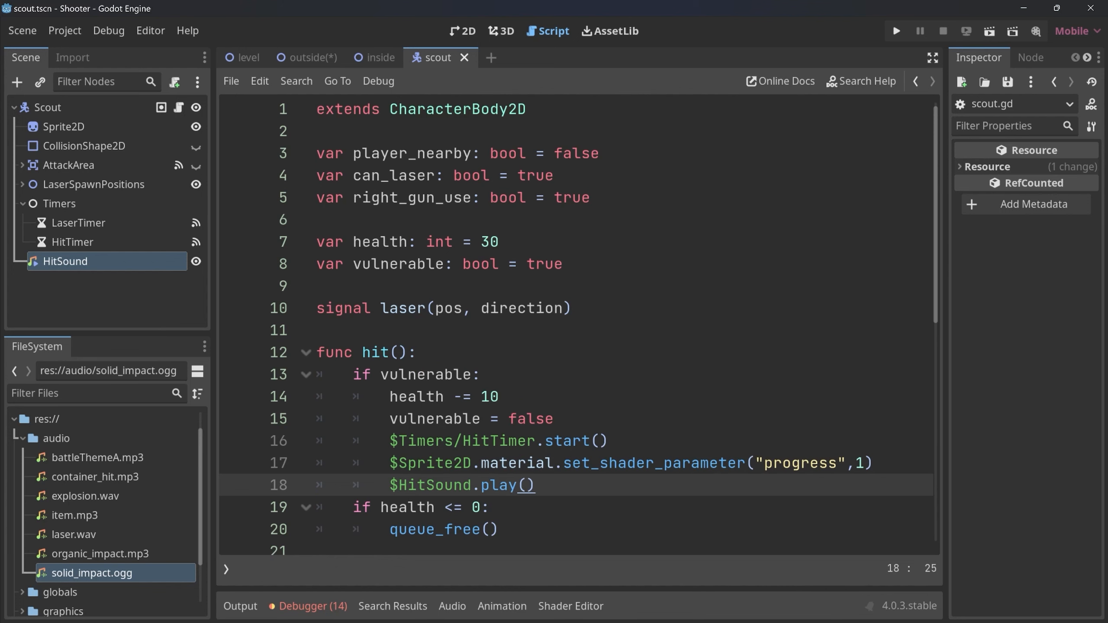
# Close the scout scene and open the drone scene in the 2D view.
pyautogui.hotkey('ctrl', 'shift', 'w')
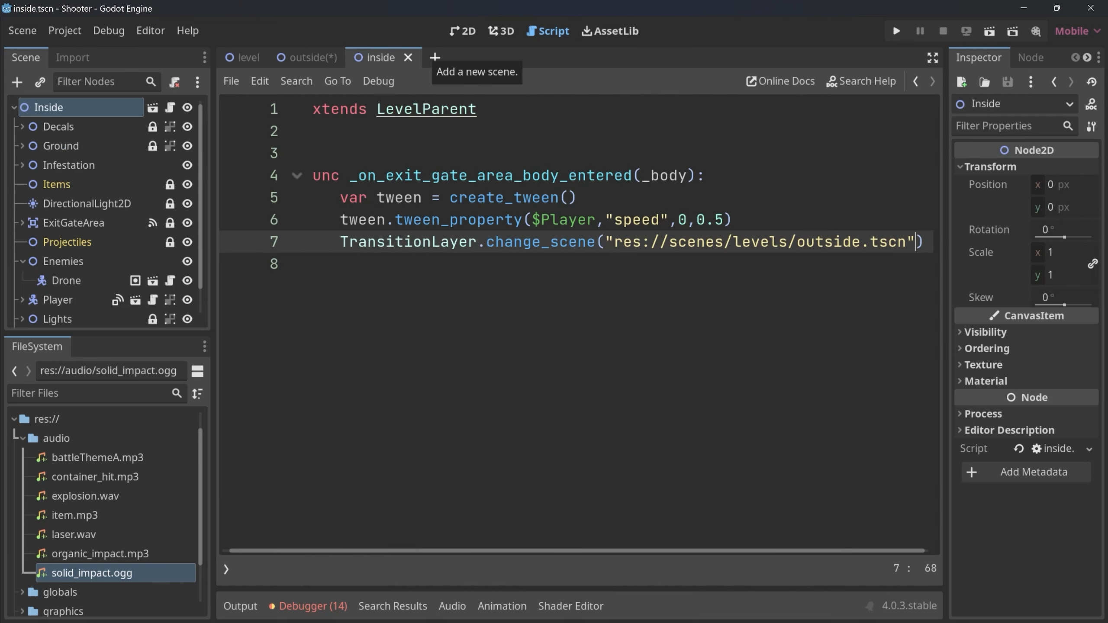
pyautogui.hotkey('ctrl', 'shift', 'o')
pyautogui.write('dr')
pyautogui.press('Return')
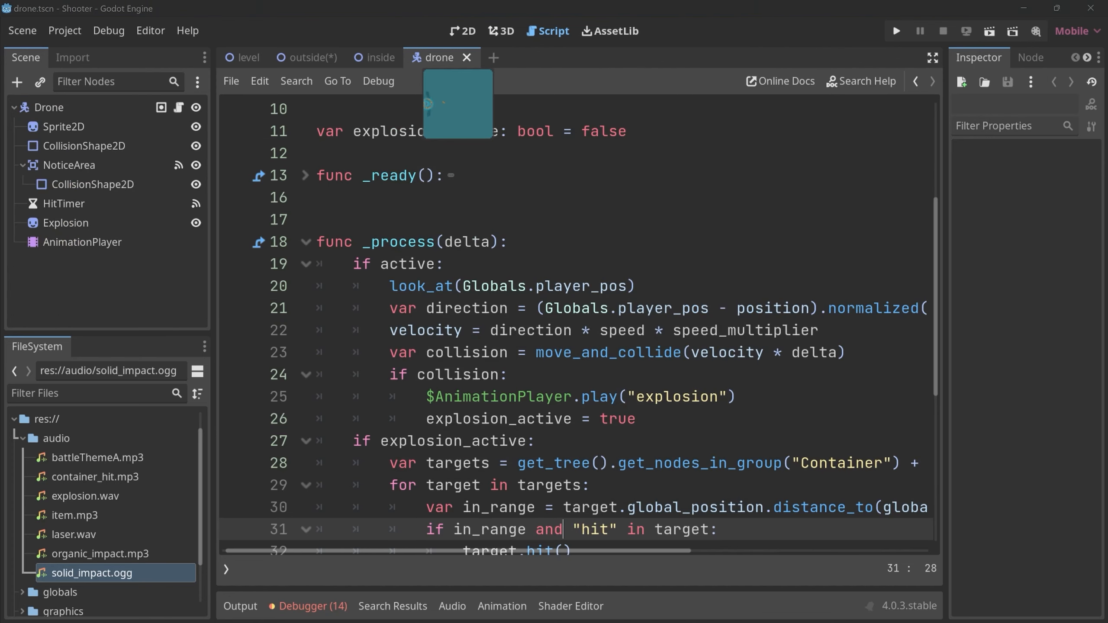
pyautogui.hotkey('ctrl', 'F1')
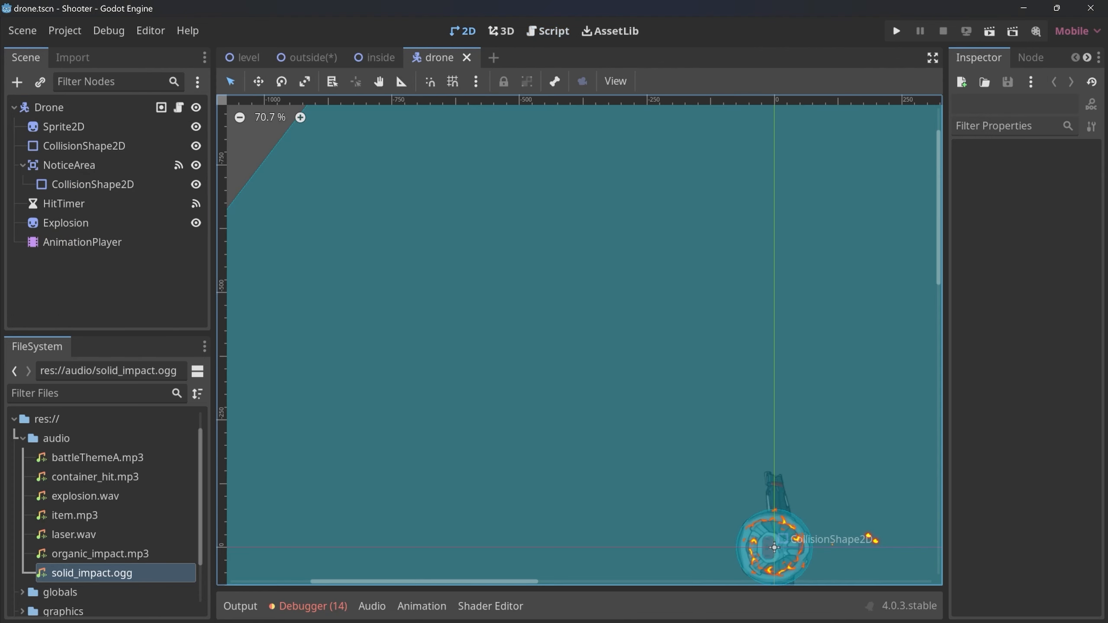
# Add a plain Node to the Drone root node and name it Sounds.
pyautogui.click(49, 108)
pyautogui.hotkey('ctrl', 'a')
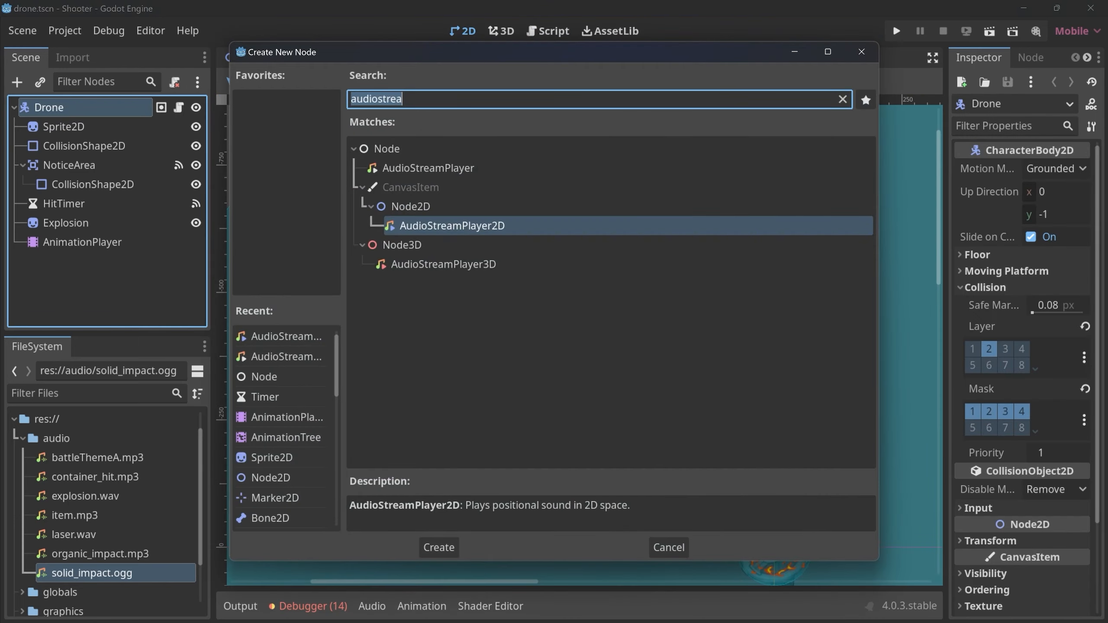
pyautogui.doubleClick(387, 149)
pyautogui.click(55, 261)
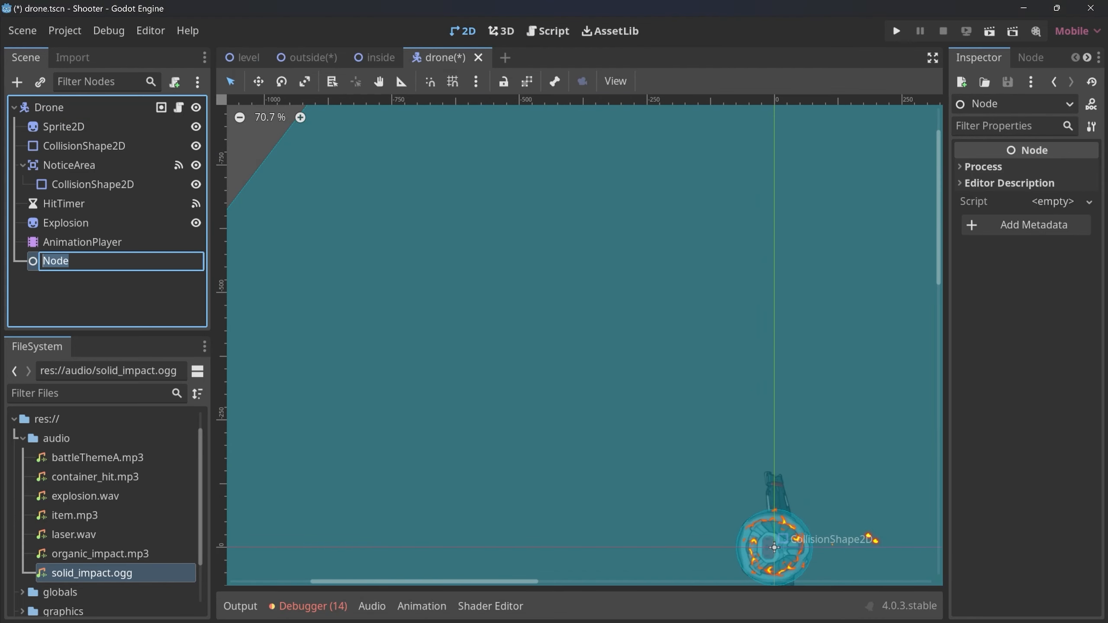
pyautogui.write('Sounds')
pyautogui.press('Return')
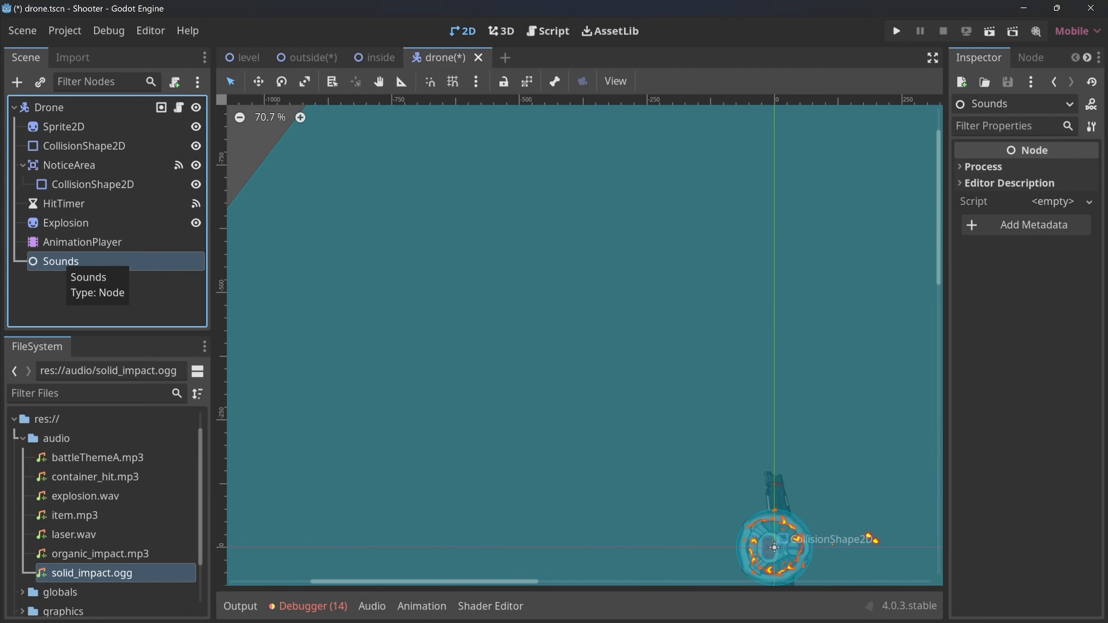
# Add an AudioStreamPlayer2D named HitSound under Sounds and assign solid_impact.ogg as its stream.
pyautogui.hotkey('ctrl', 'a')
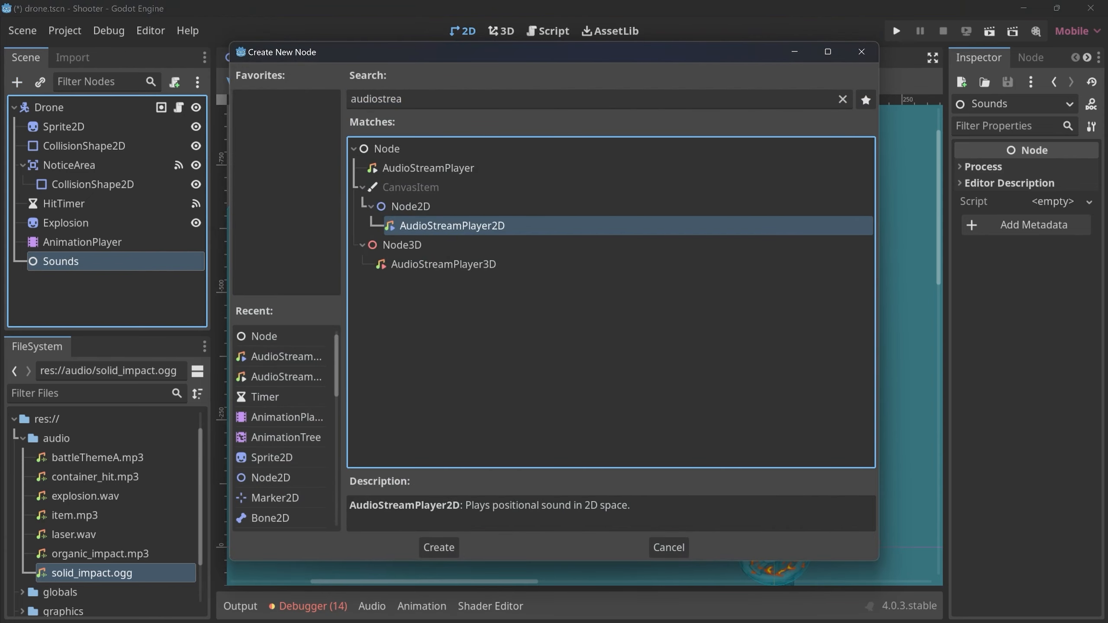
pyautogui.press('Return')
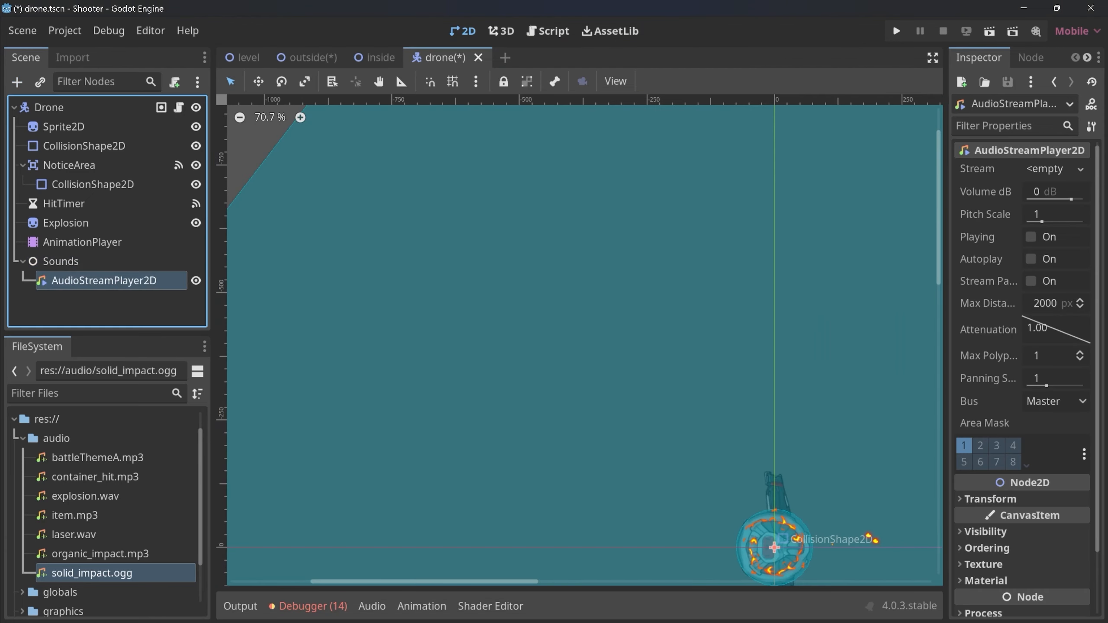
pyautogui.press('F2')
pyautogui.write('HitSound')
pyautogui.press('Return')
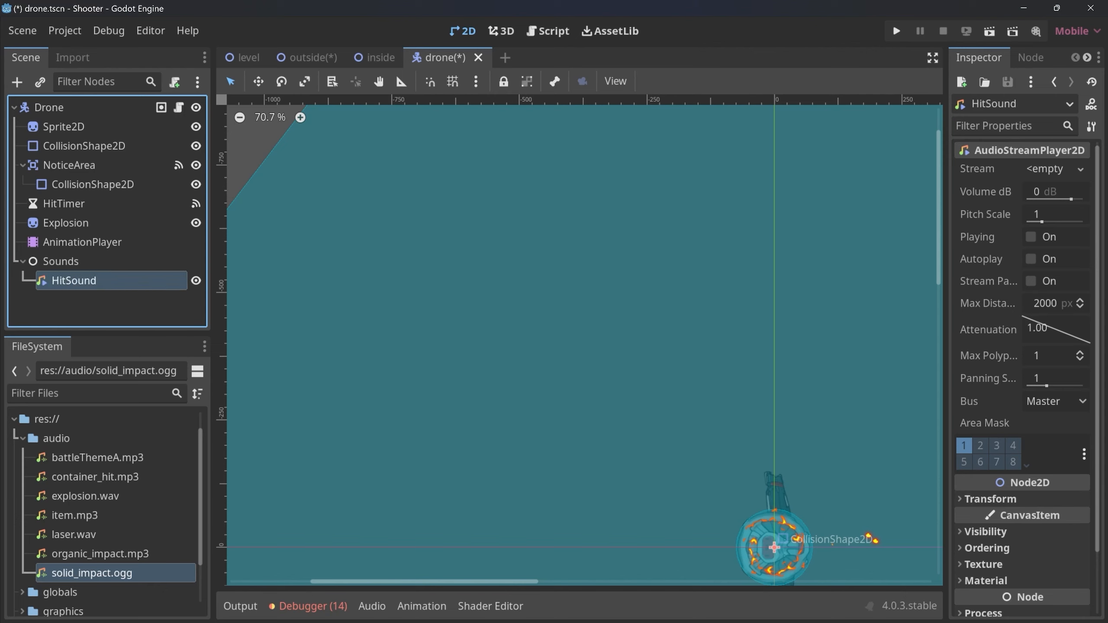
pyautogui.click(91, 573)
pyautogui.moveTo(92, 573); pyautogui.dragTo(1051, 169)
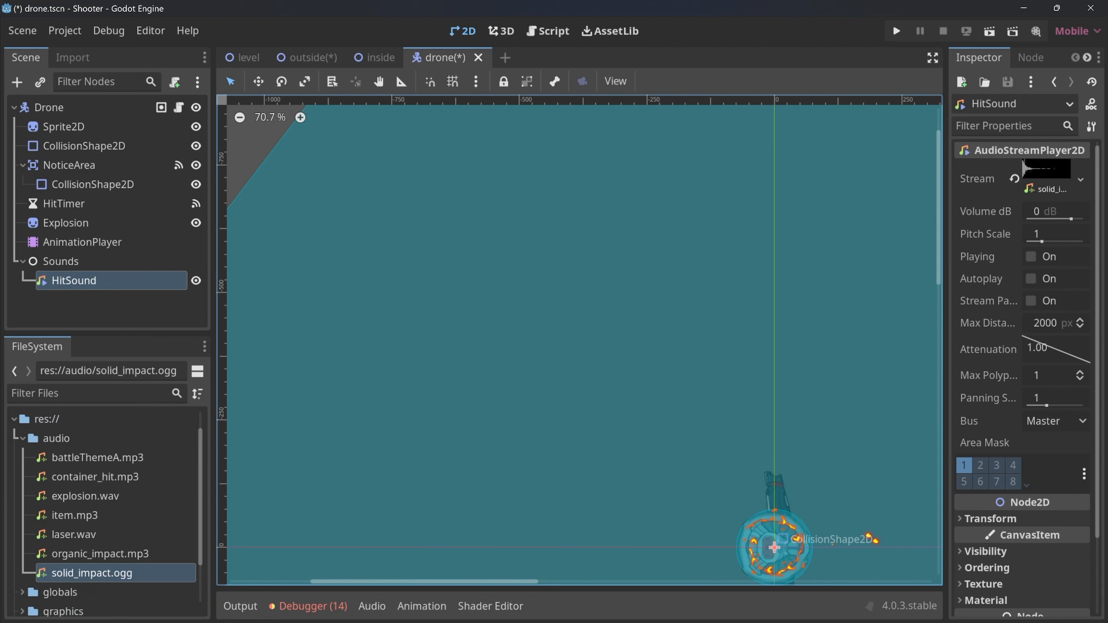
# Add $Sounds/HitSound.play() after the set_shader_parameter line in hit() of the drone script and save the scene.
pyautogui.click(178, 107)
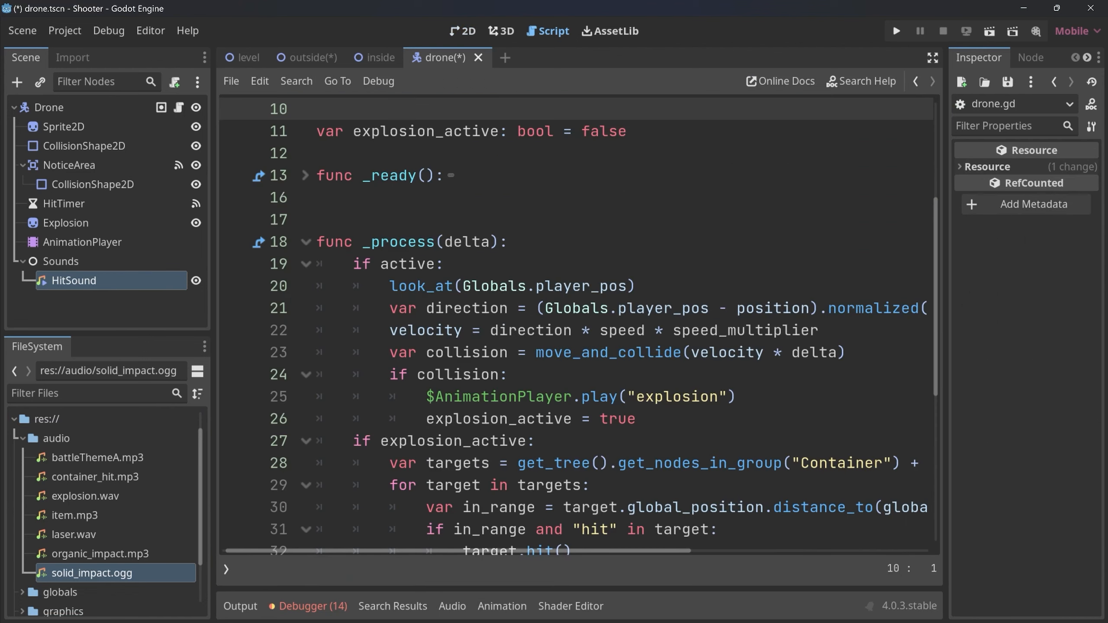
pyautogui.scroll(-5, 576, 323)
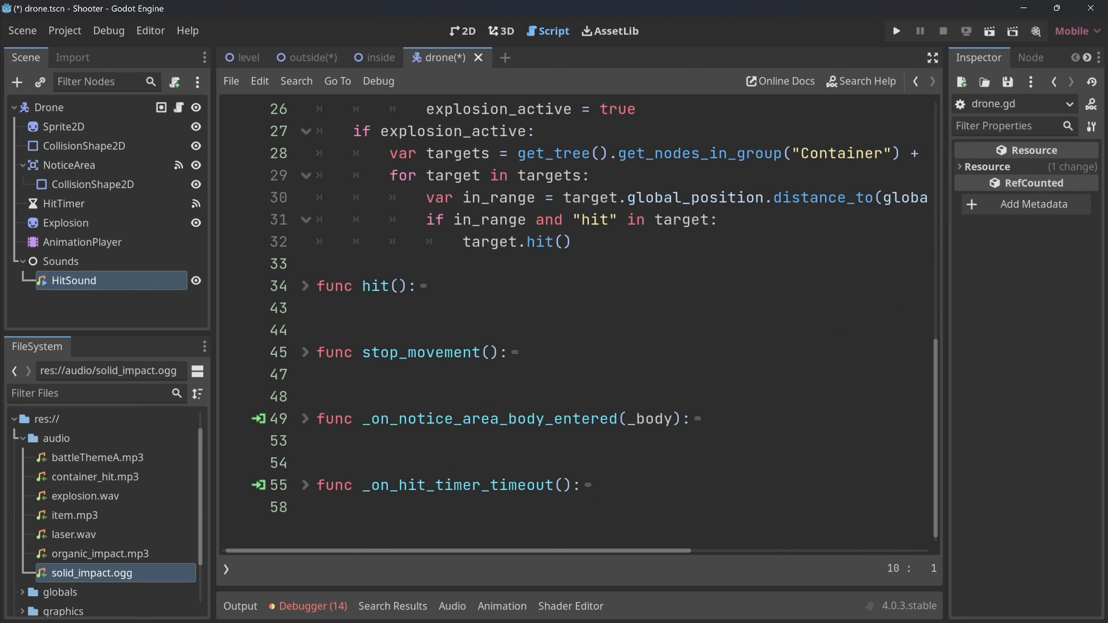
pyautogui.scroll(-1, 575, 323)
pyautogui.click(874, 330)
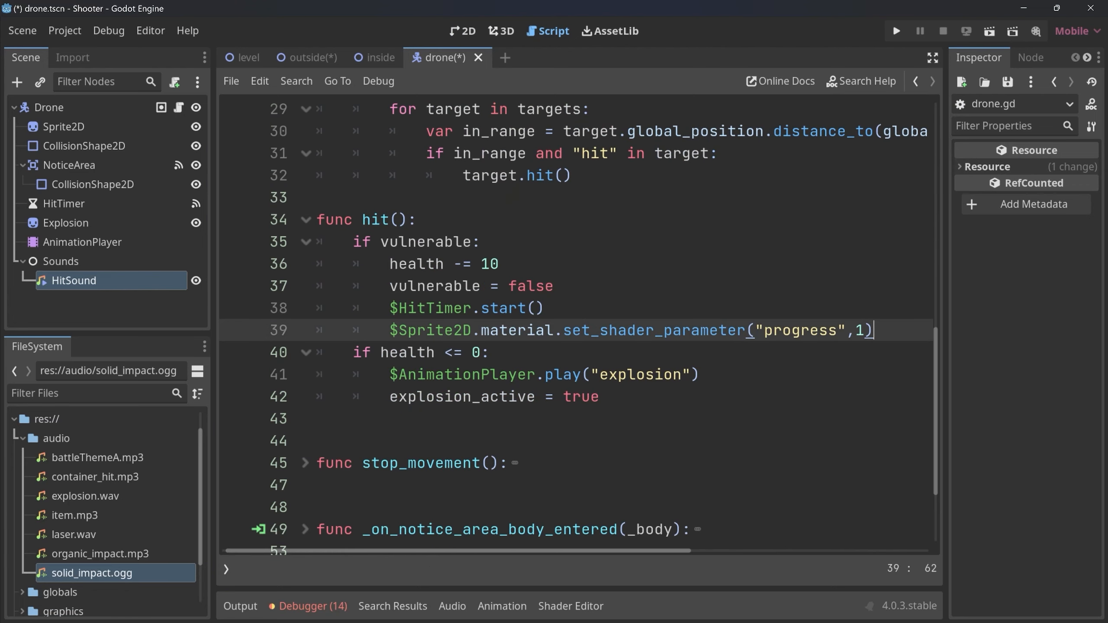
pyautogui.press('Return')
pyautogui.write('$Hit')
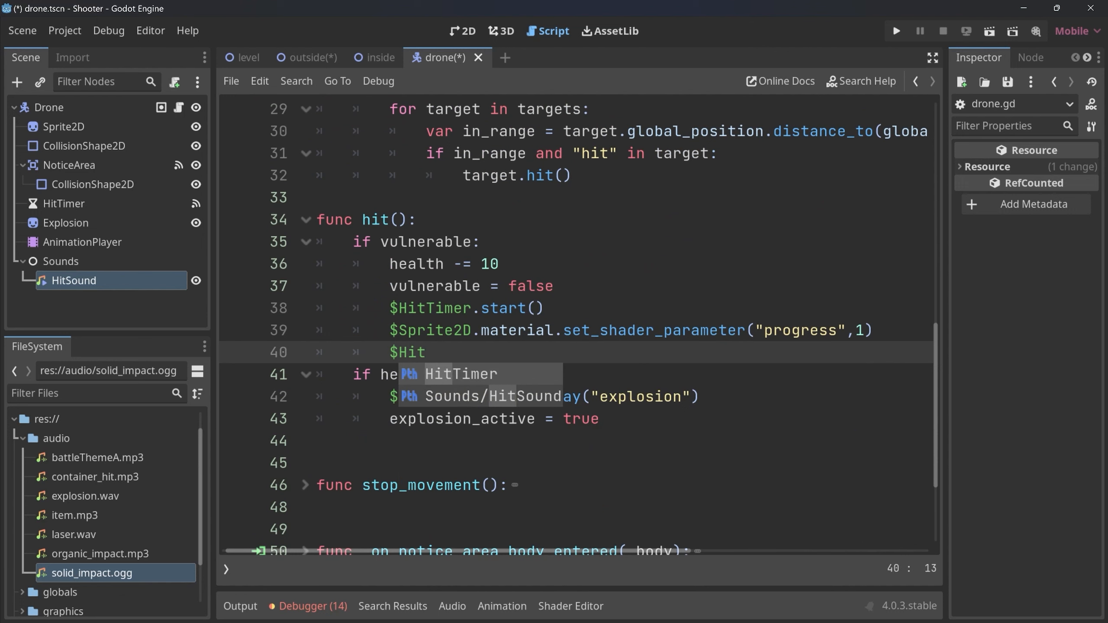
pyautogui.press('Down')
pyautogui.press('Return')
pyautogui.write('.play')
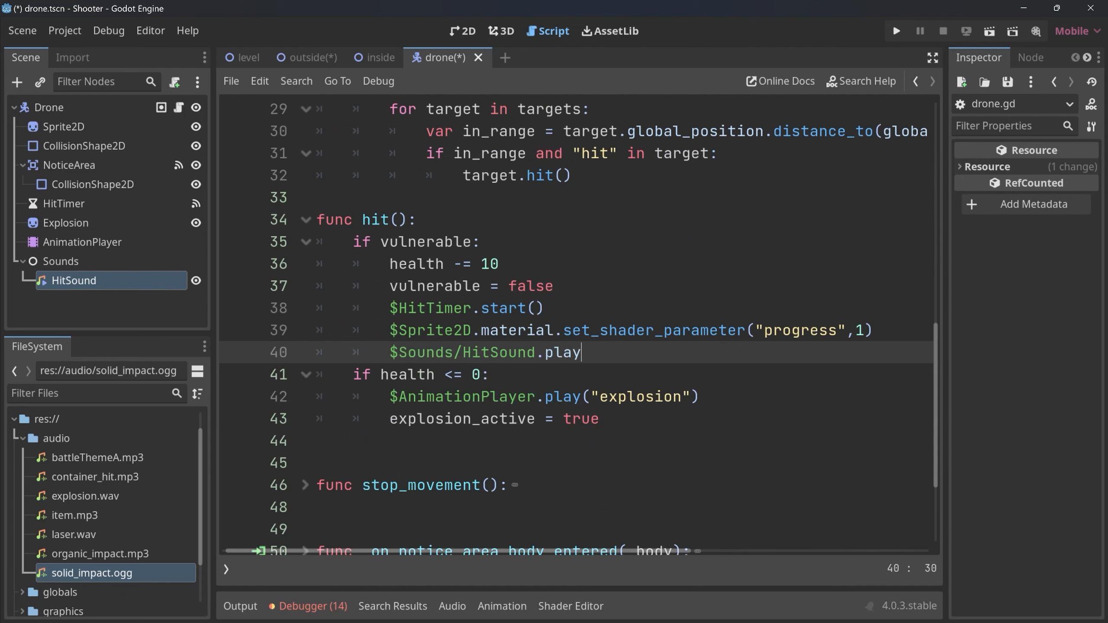
pyautogui.press('Return')
pyautogui.hotkey('ctrl', 's')
# Add an AudioStreamPlayer2D named ExplosionSound under the drone's Sounds node and assign explosion.wav as its stream.
pyautogui.hotkey('ctrl', 'F1')
pyautogui.click(61, 262)
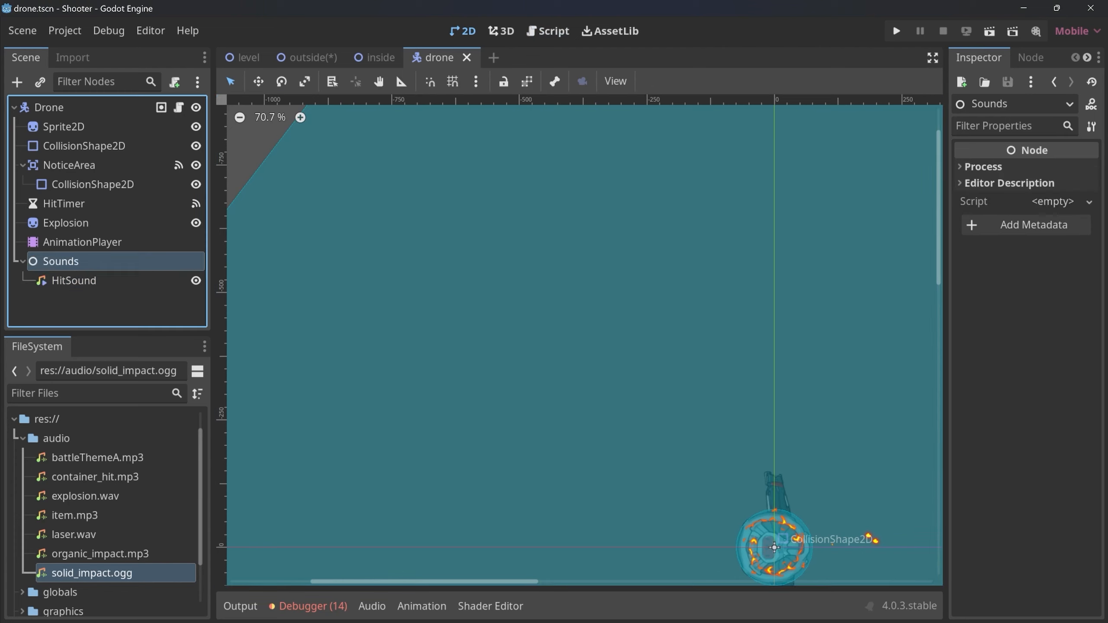
pyautogui.hotkey('ctrl', 'a')
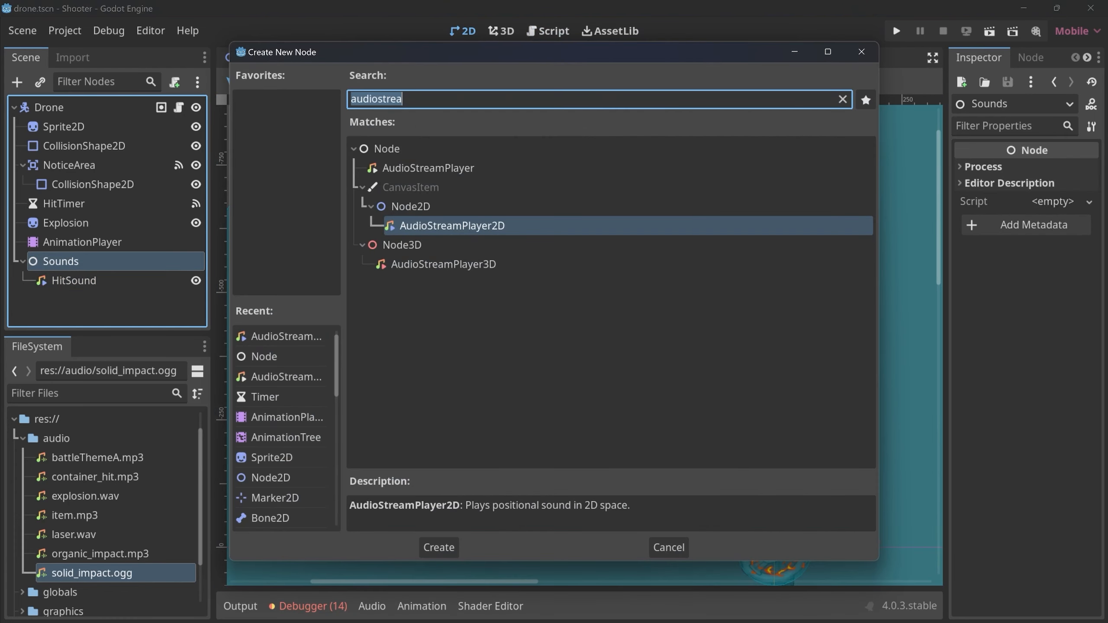
pyautogui.press('Return')
pyautogui.press('F2')
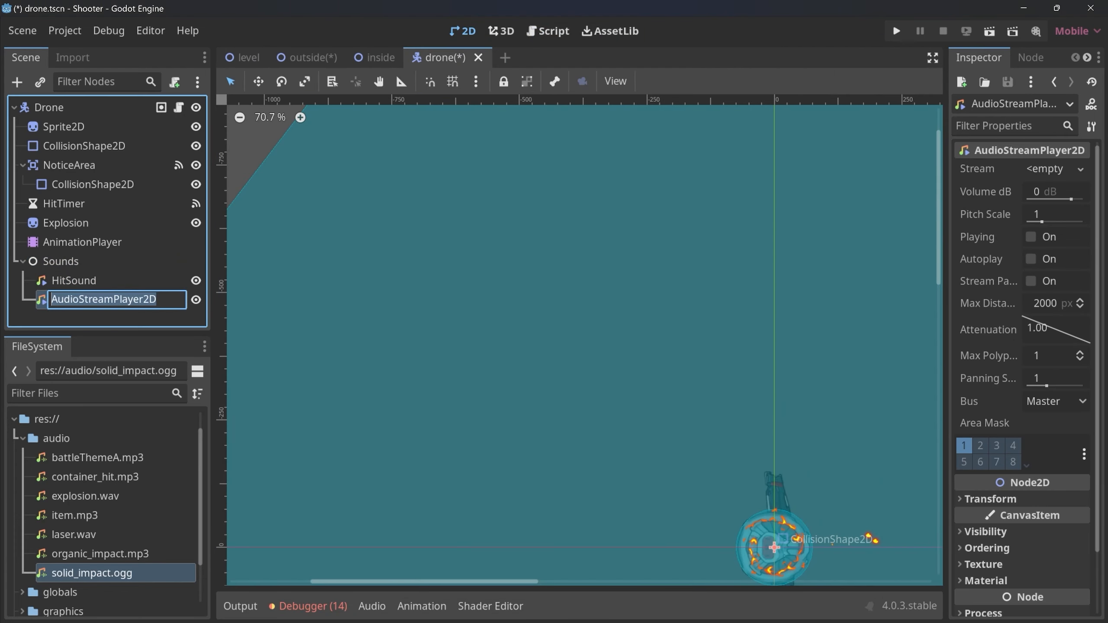
pyautogui.write('ExplosionSound')
pyautogui.press('Return')
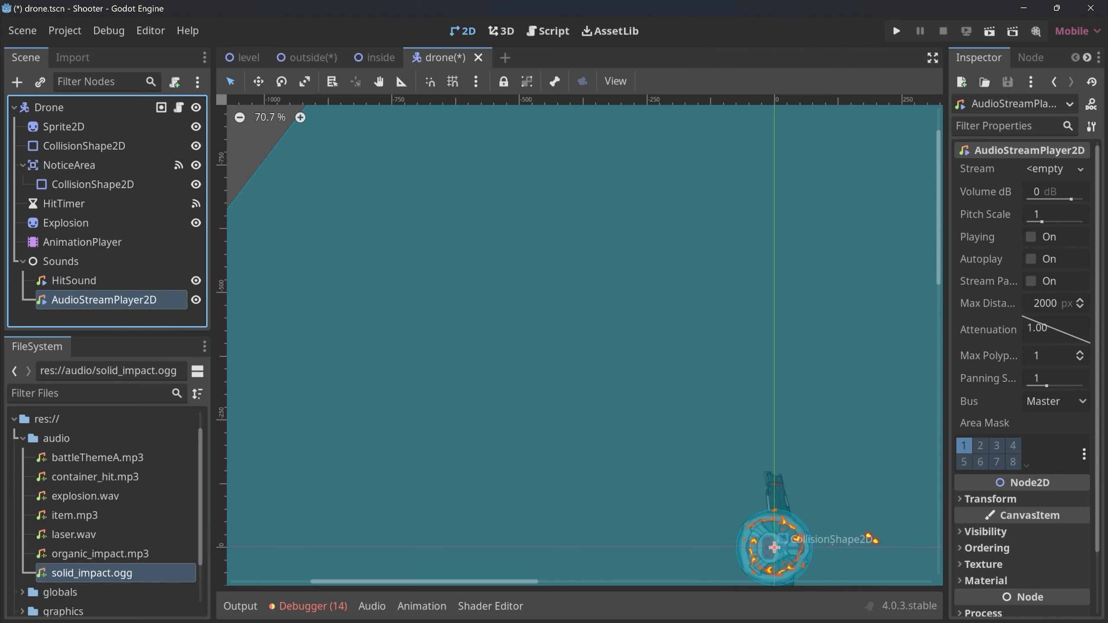
pyautogui.click(86, 496)
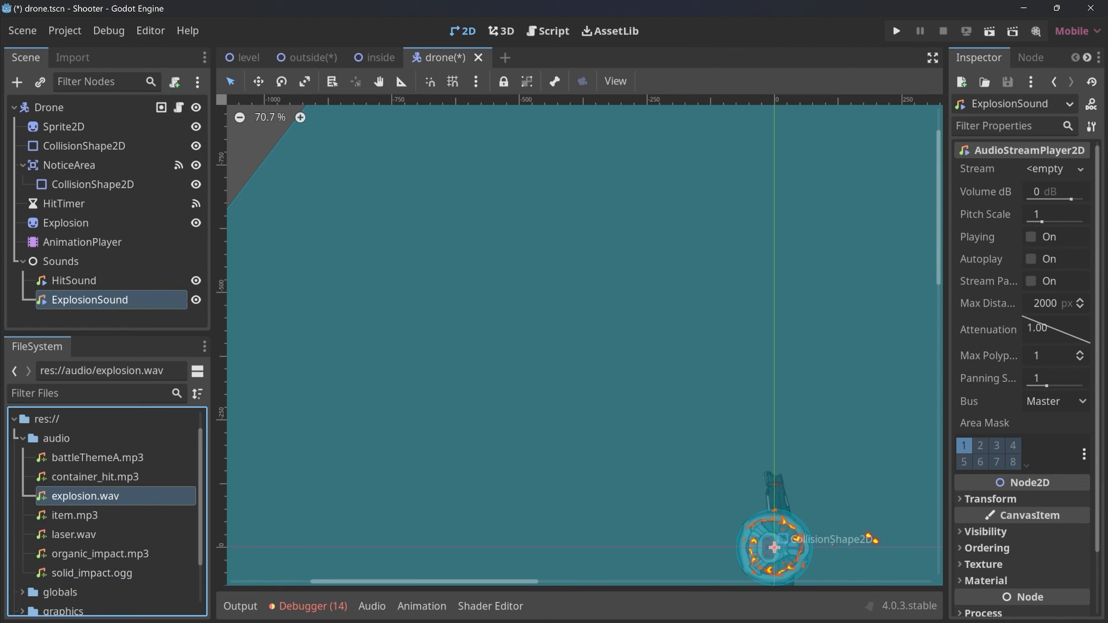
pyautogui.moveTo(86, 496); pyautogui.dragTo(1051, 173)
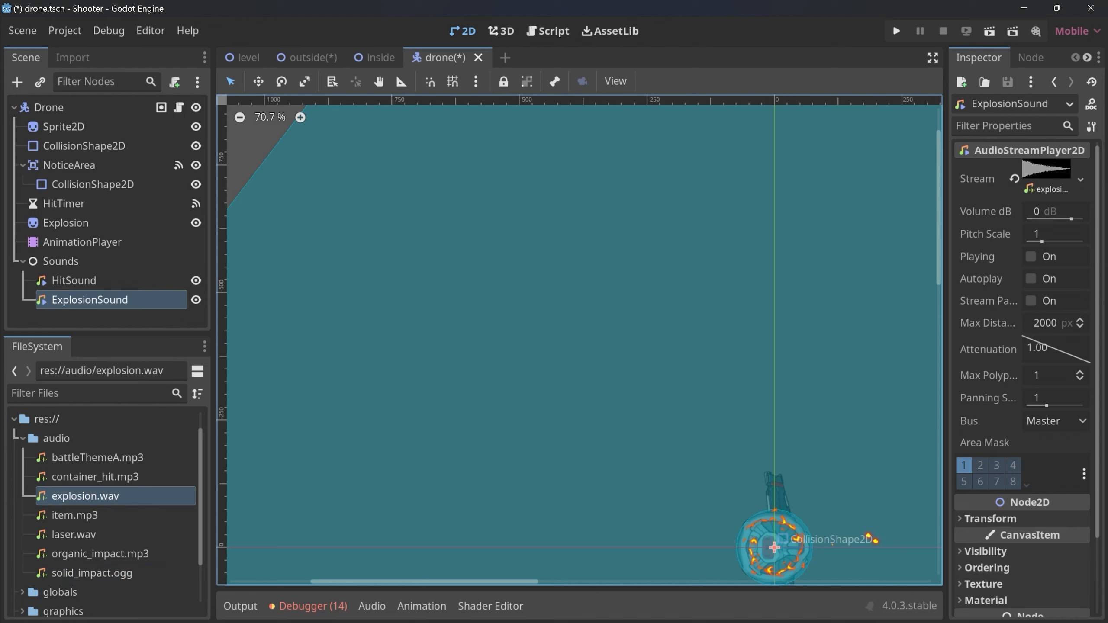
# Add an audio playback track targeting ExplosionSound to the explosion animation of the drone's AnimationPlayer.
pyautogui.click(82, 243)
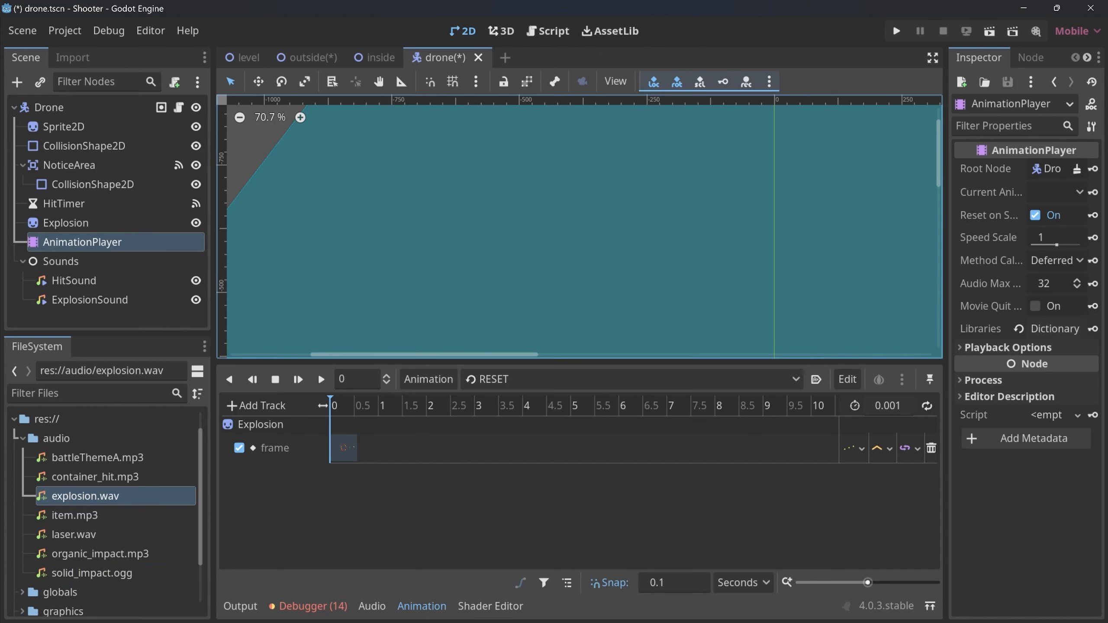
pyautogui.click(628, 379)
pyautogui.click(505, 420)
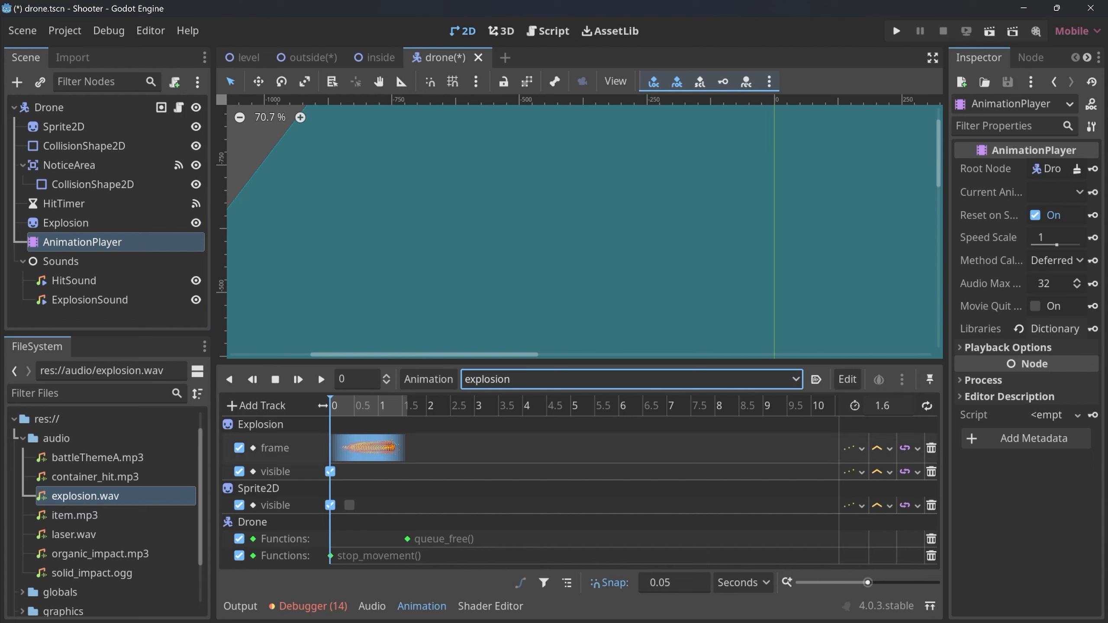
pyautogui.click(257, 405)
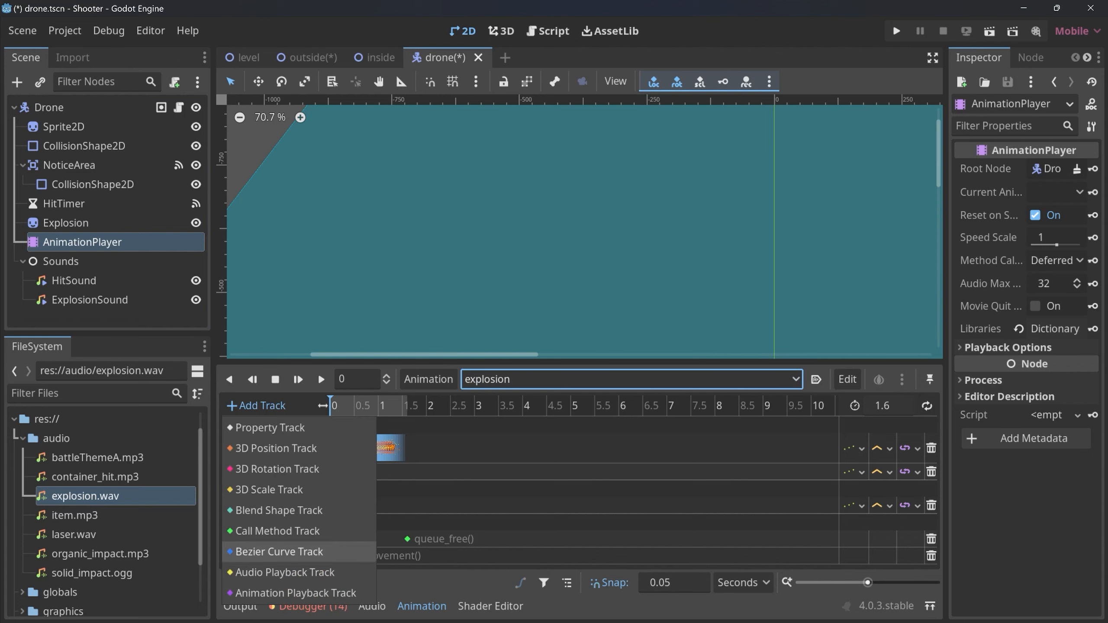
pyautogui.click(284, 572)
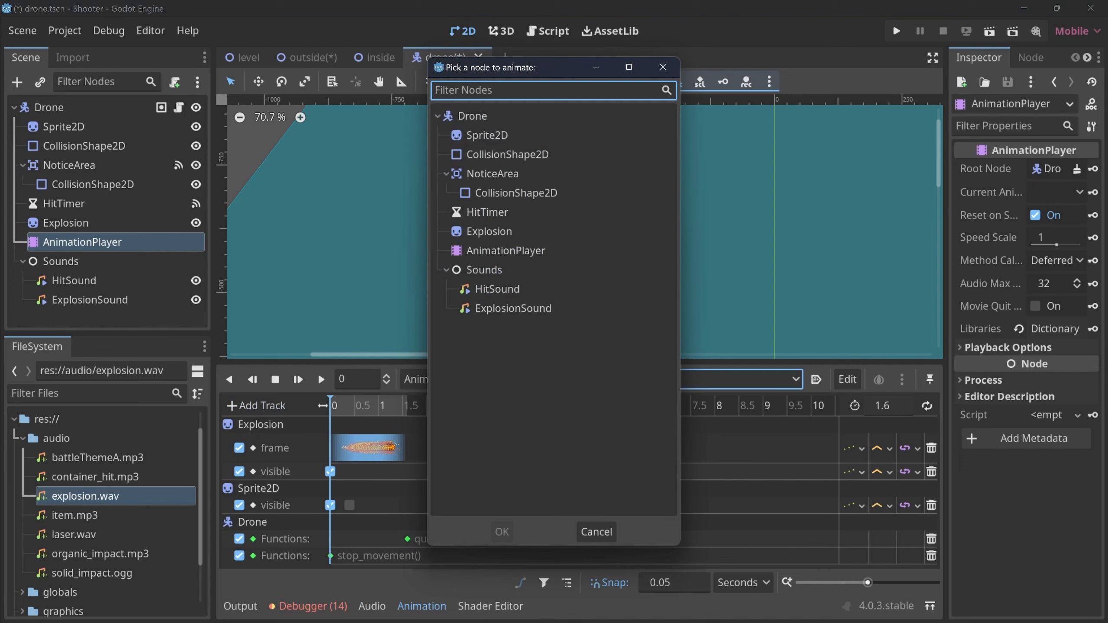
pyautogui.click(513, 308)
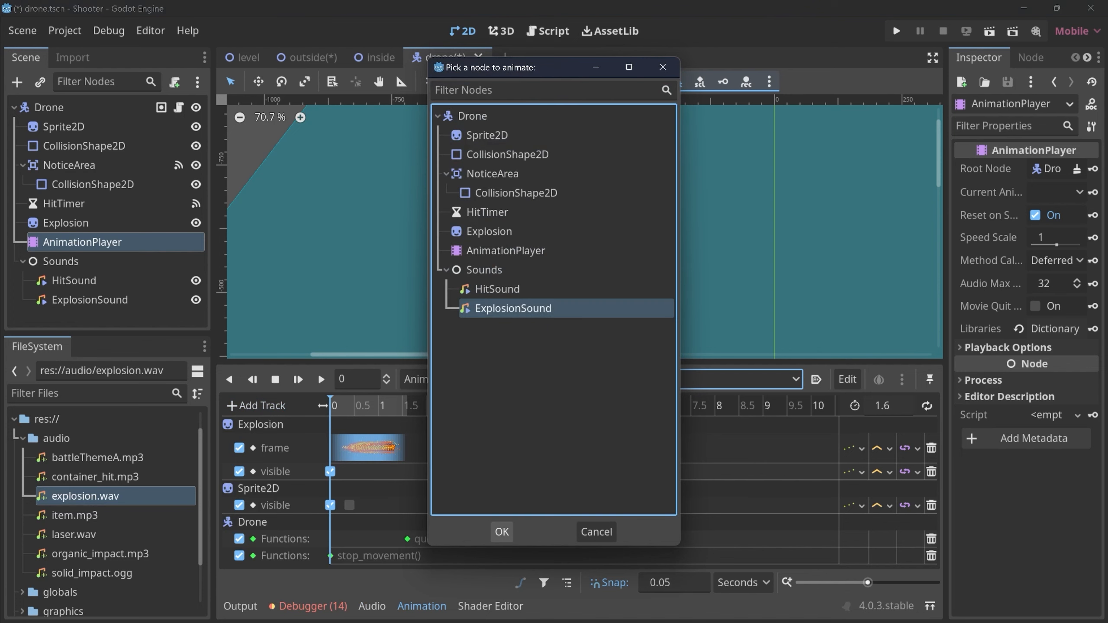
pyautogui.click(502, 531)
pyautogui.scroll(-2, 502, 544)
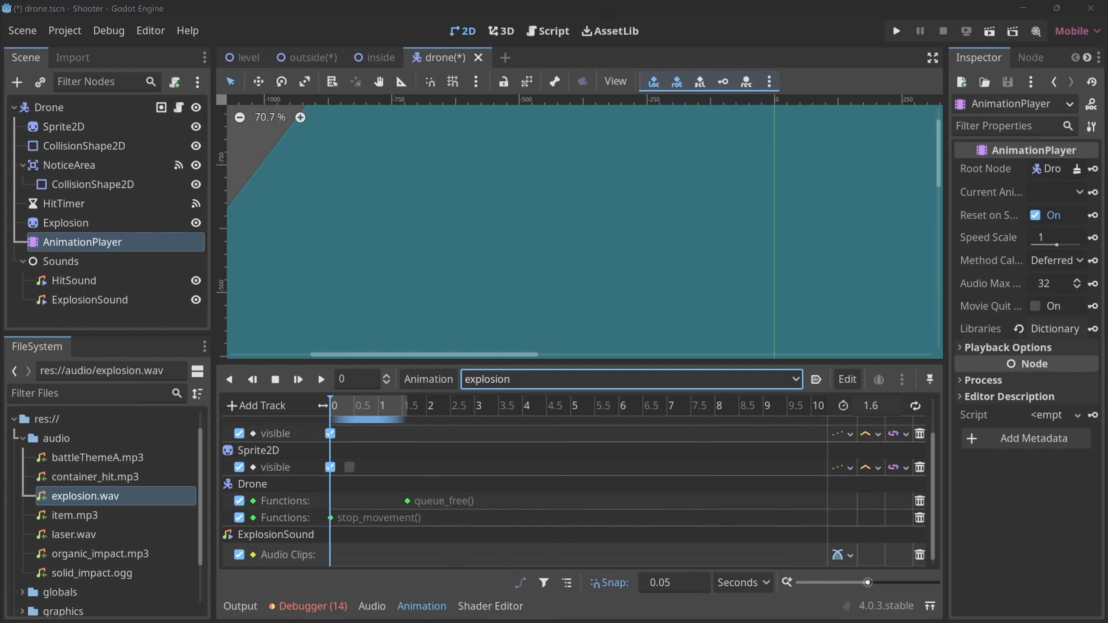
# Clear ExplosionSound's own stream and insert a key at 0 s on its audio track with explosion.wav as the stream.
pyautogui.click(90, 300)
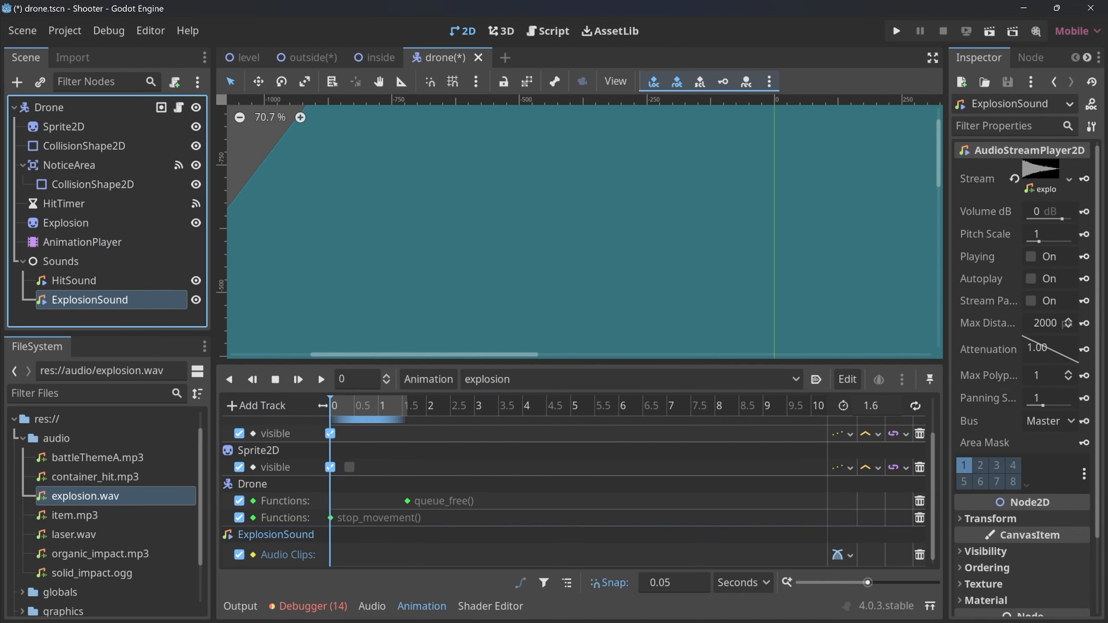
pyautogui.click(1014, 178)
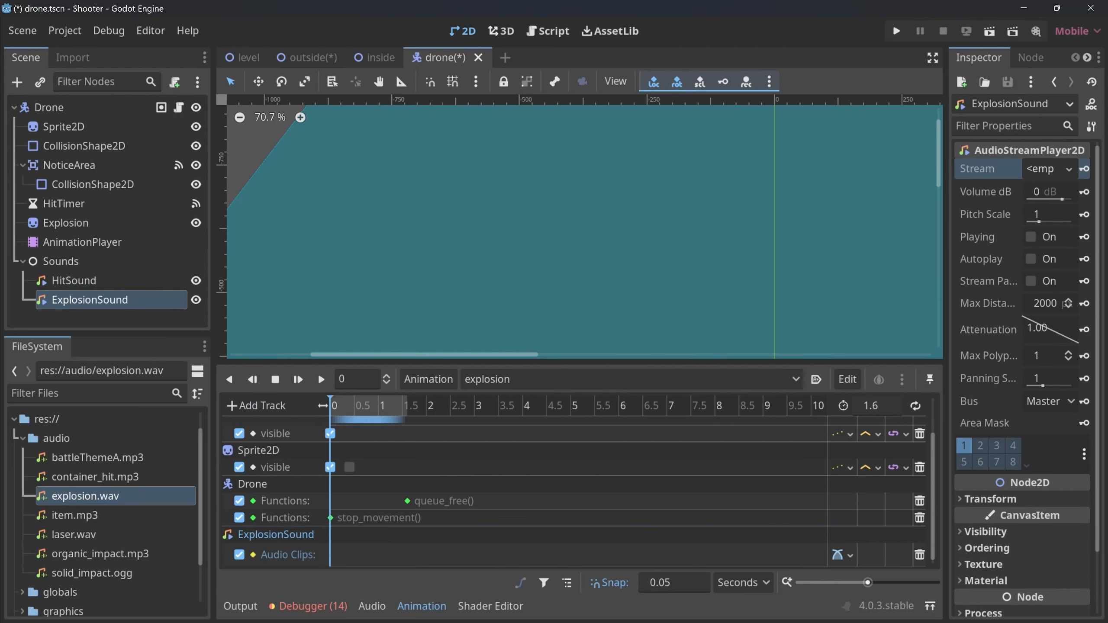
pyautogui.click(375, 555)
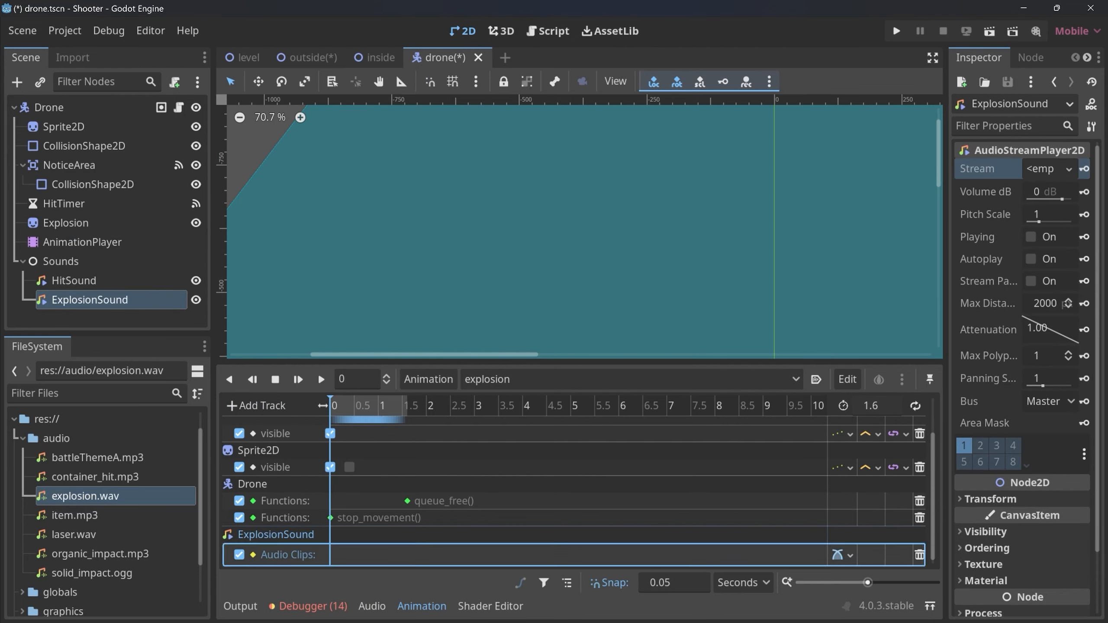
pyautogui.rightClick(332, 557)
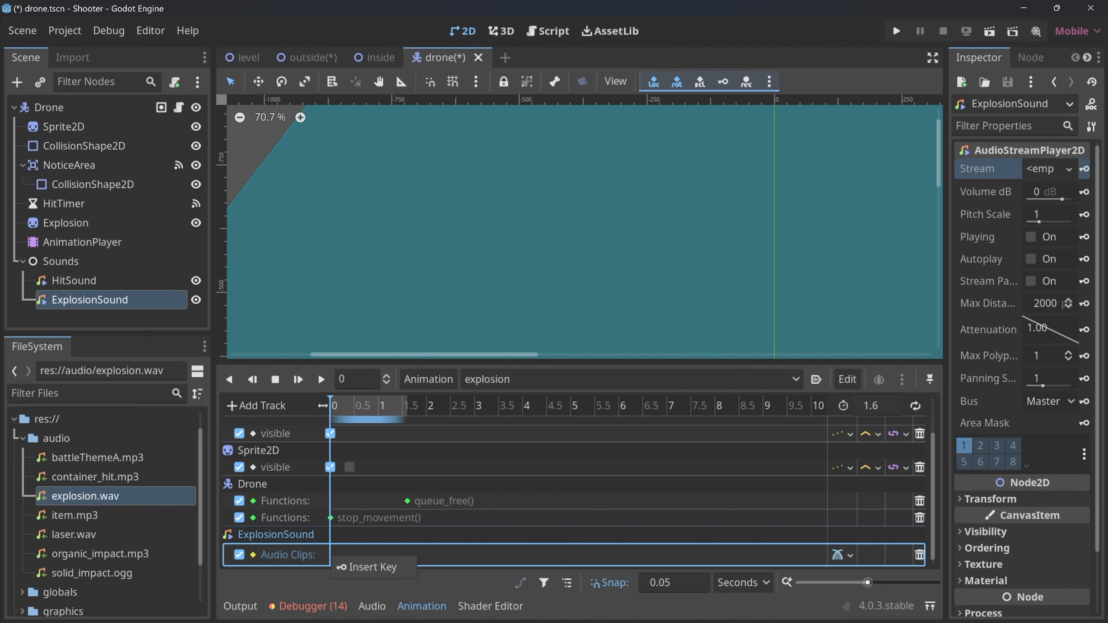
pyautogui.click(368, 566)
pyautogui.click(330, 555)
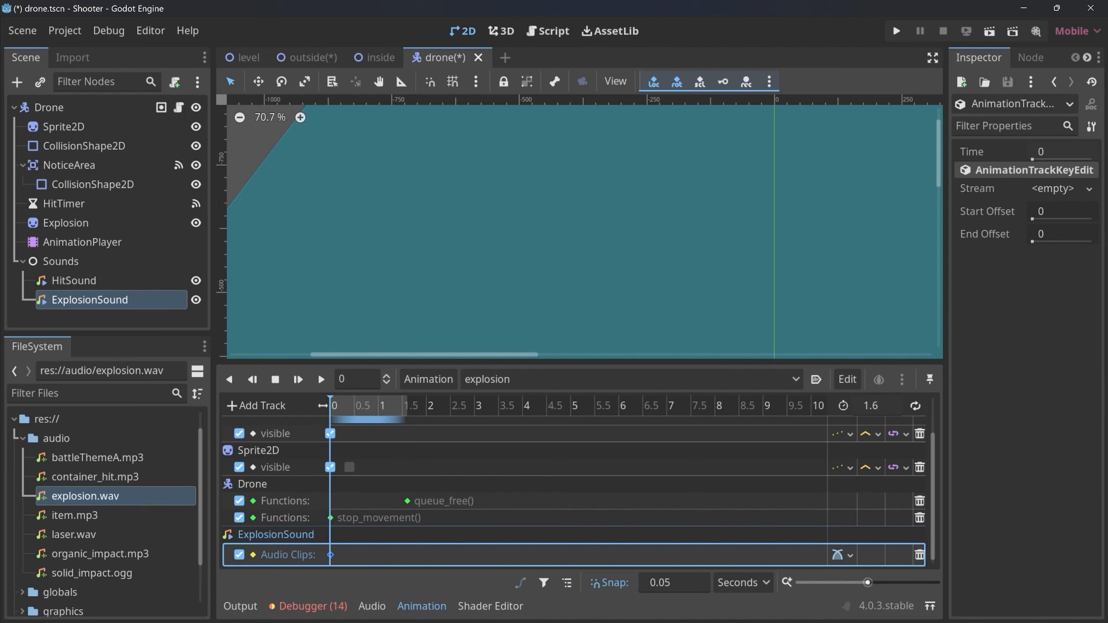
pyautogui.moveTo(85, 496); pyautogui.dragTo(1059, 190)
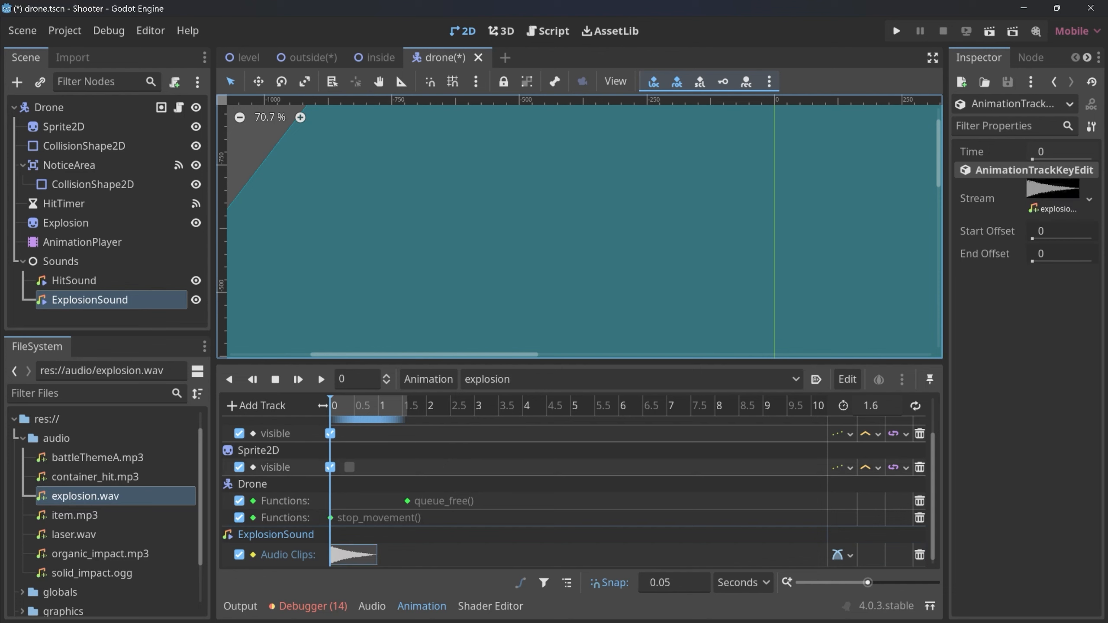
# Move the explosion audio clip to 0.5 s in the animation and save the drone scene.
pyautogui.scroll(3, 573, 493)
pyautogui.moveTo(331, 406); pyautogui.dragTo(354, 406)
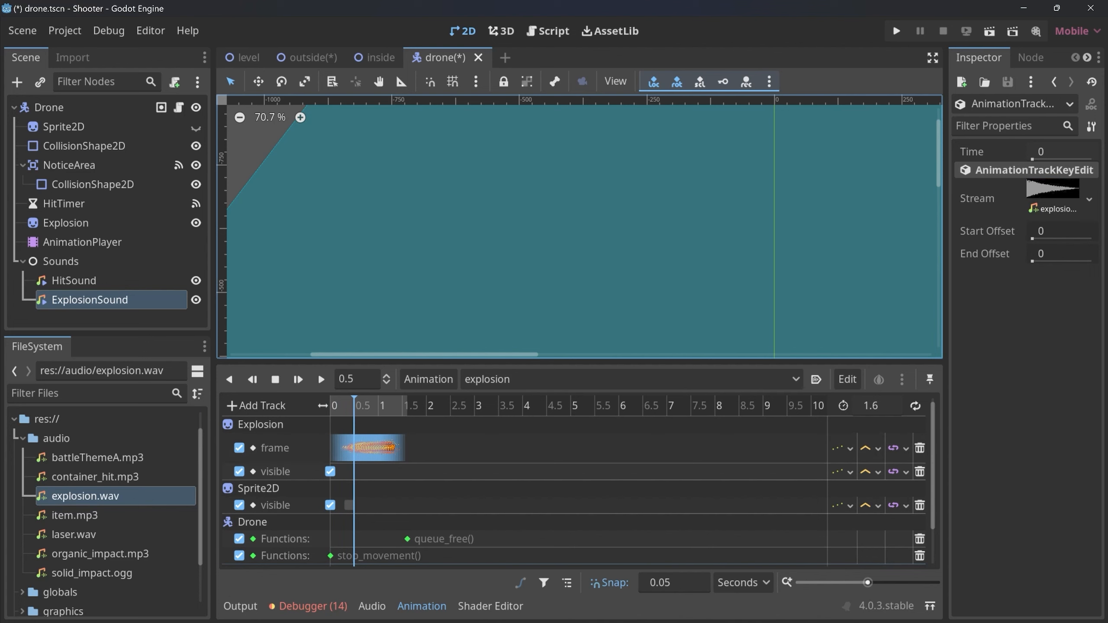
pyautogui.scroll(-3, 573, 493)
pyautogui.moveTo(344, 555); pyautogui.dragTo(368, 554)
pyautogui.hotkey('ctrl', 's')
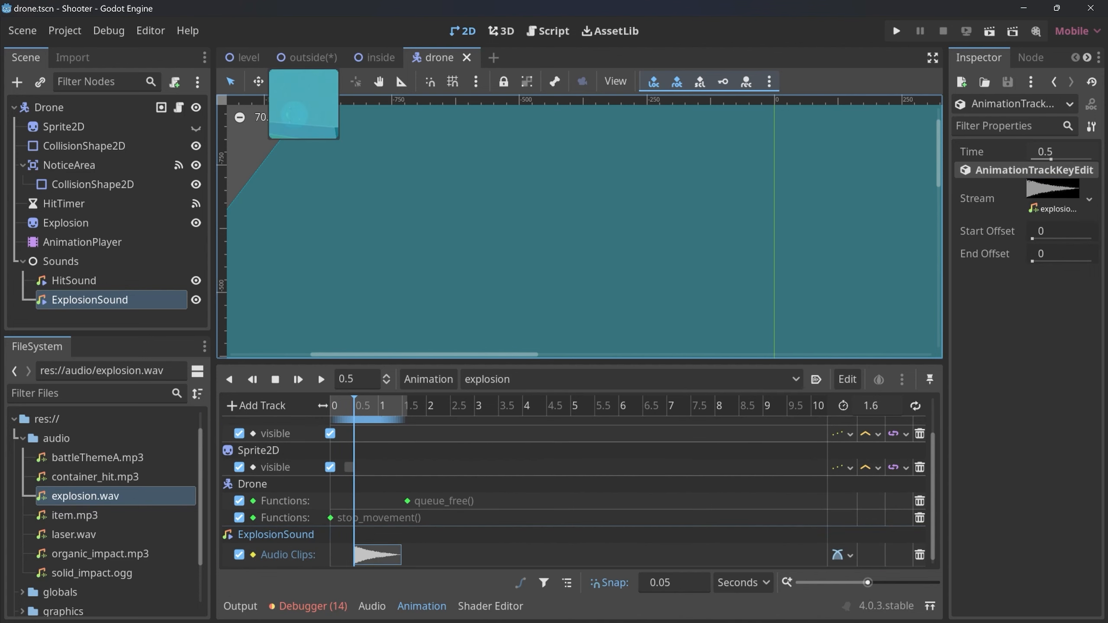
# In the outside scene, instantiate drone.tscn under Enemies, place it on the ground to the left of the player and save.
pyautogui.click(307, 57)
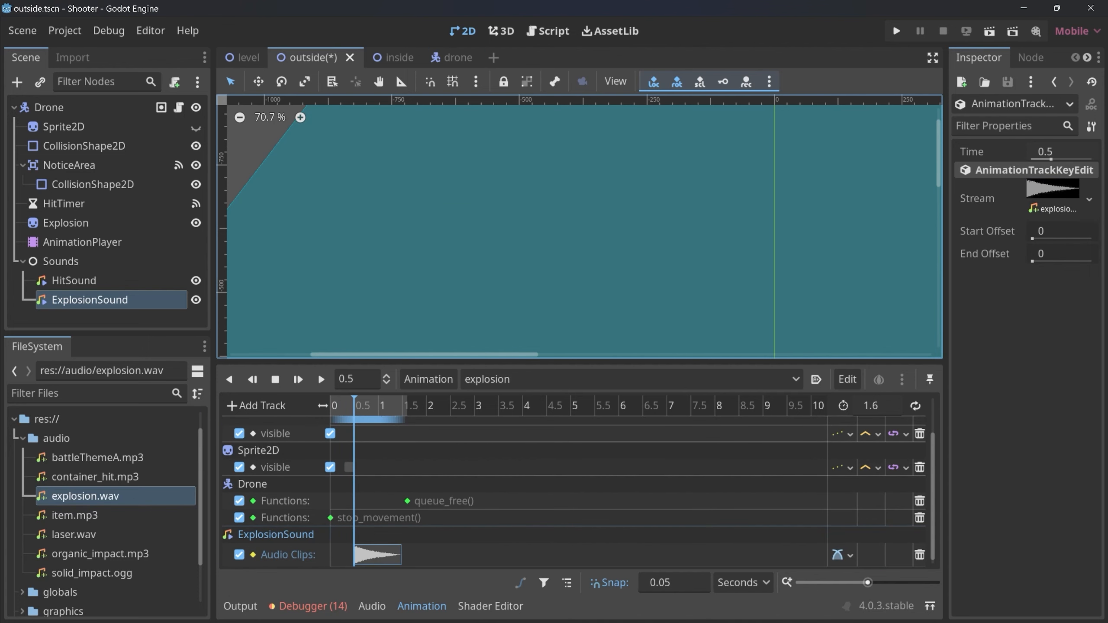
pyautogui.scroll(-11, 391, 249)
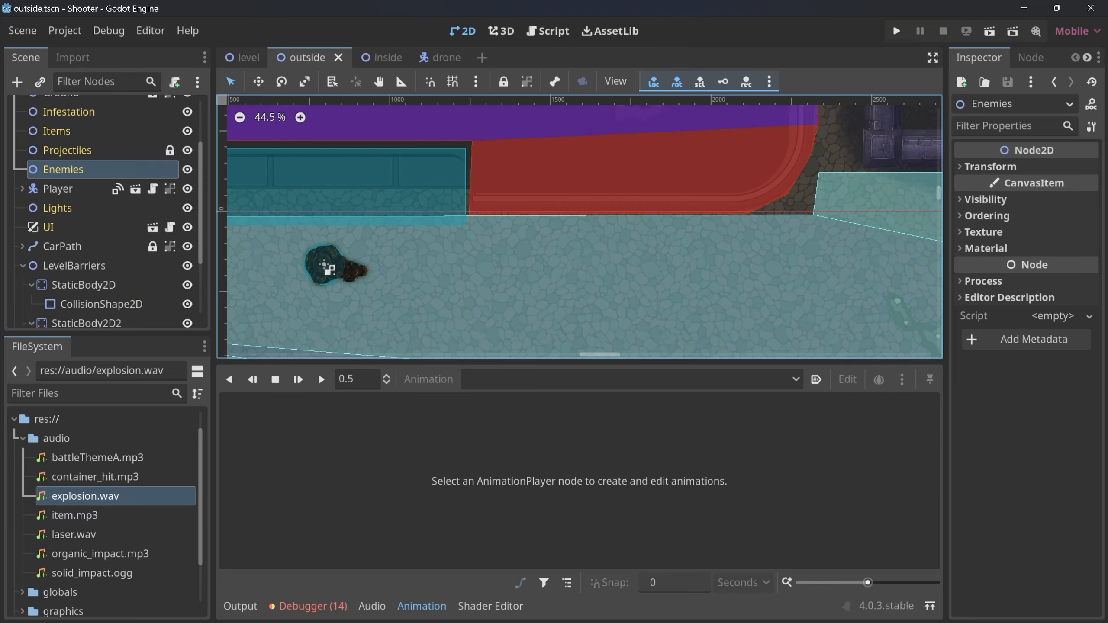
pyautogui.moveTo(390, 248); pyautogui.dragTo(582, 274, button='middle')
pyautogui.hotkey('ctrl', 'shift', 'a')
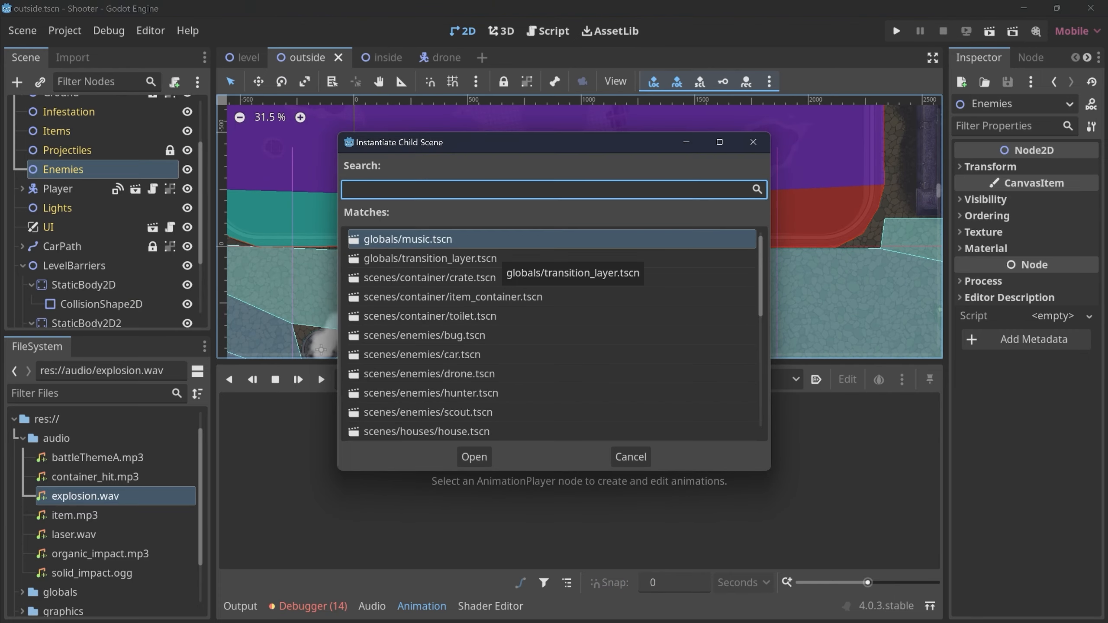
pyautogui.write('drone')
pyautogui.press('Return')
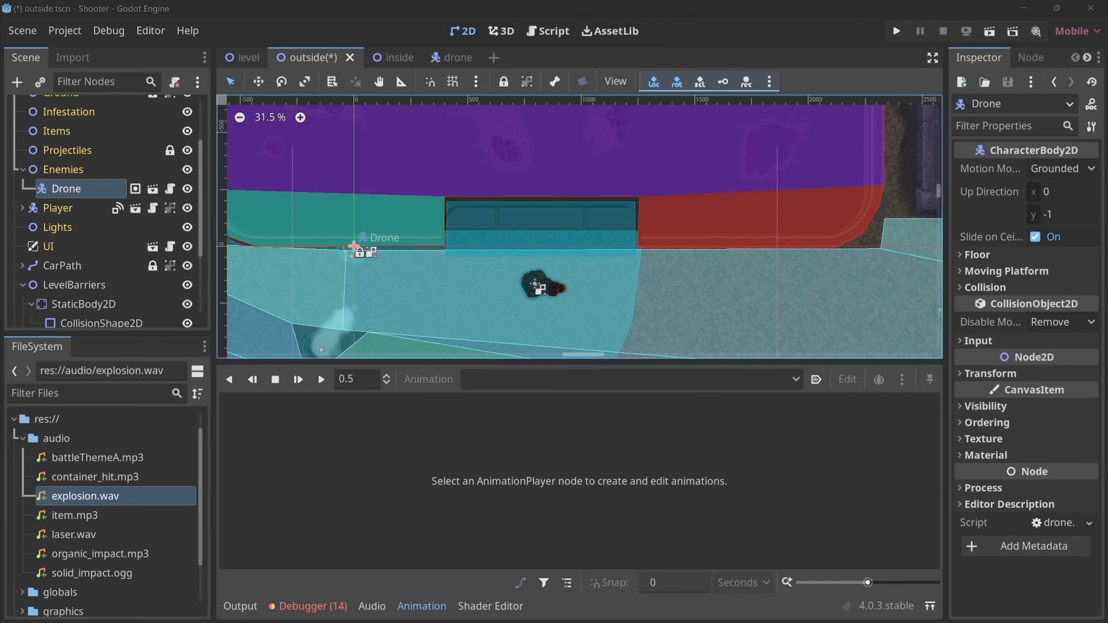
pyautogui.moveTo(353, 247); pyautogui.dragTo(400, 303)
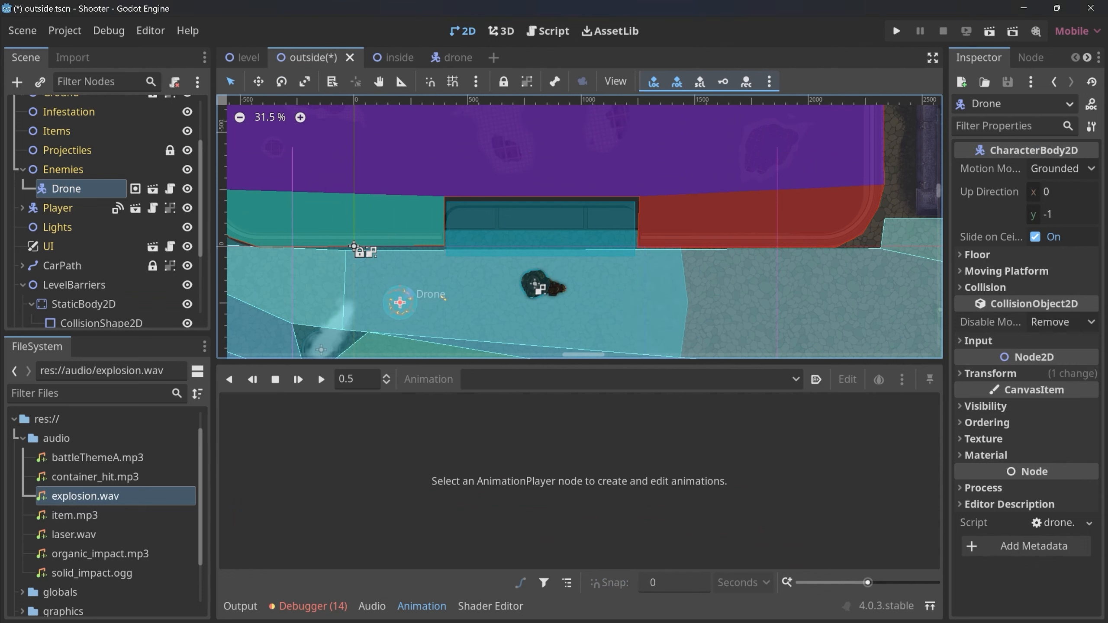
pyautogui.hotkey('ctrl', 's')
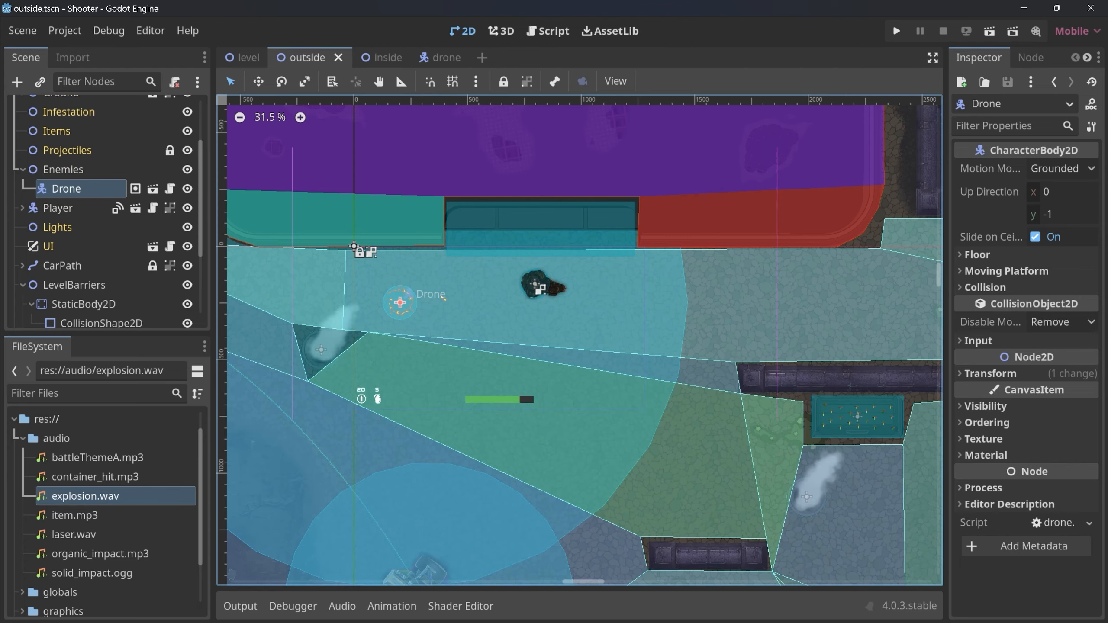
# Open the globals/music.tscn scene.
pyautogui.hotkey('ctrl', 'shift', 'o')
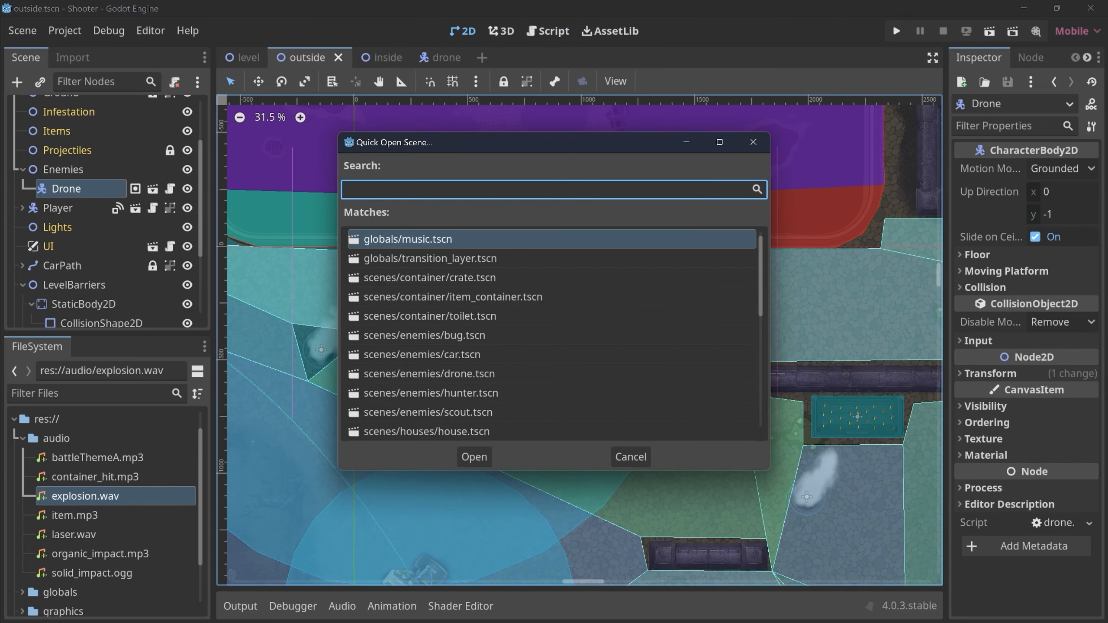
pyautogui.write('msuic')
pyautogui.press('BackSpace')
pyautogui.press('BackSpace')
pyautogui.press('BackSpace')
pyautogui.press('BackSpace')
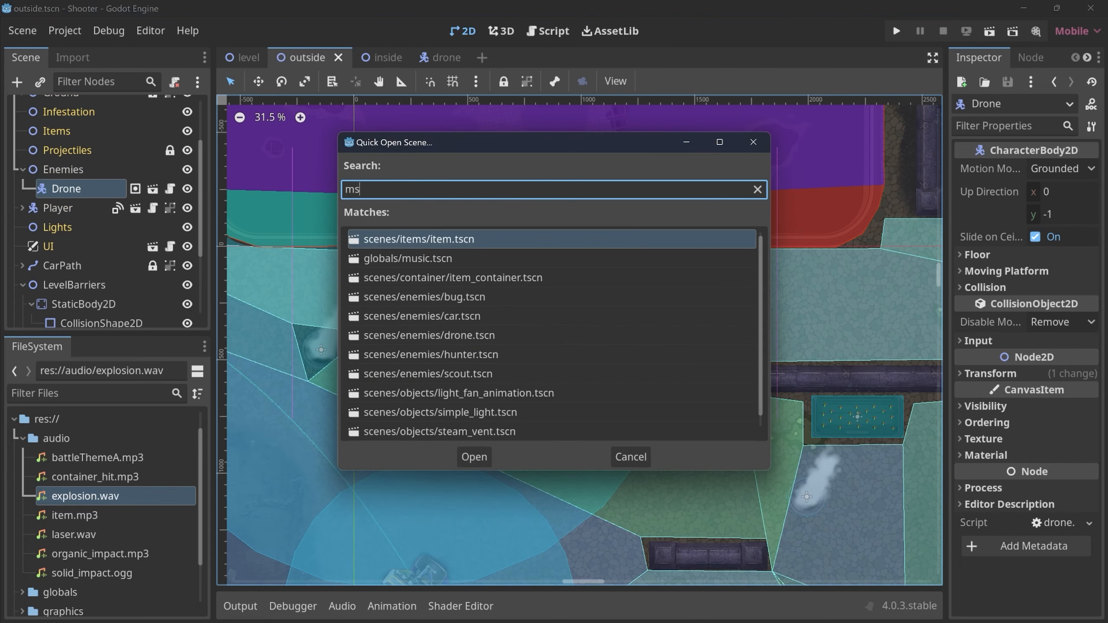
pyautogui.write('usi')
pyautogui.press('Return')
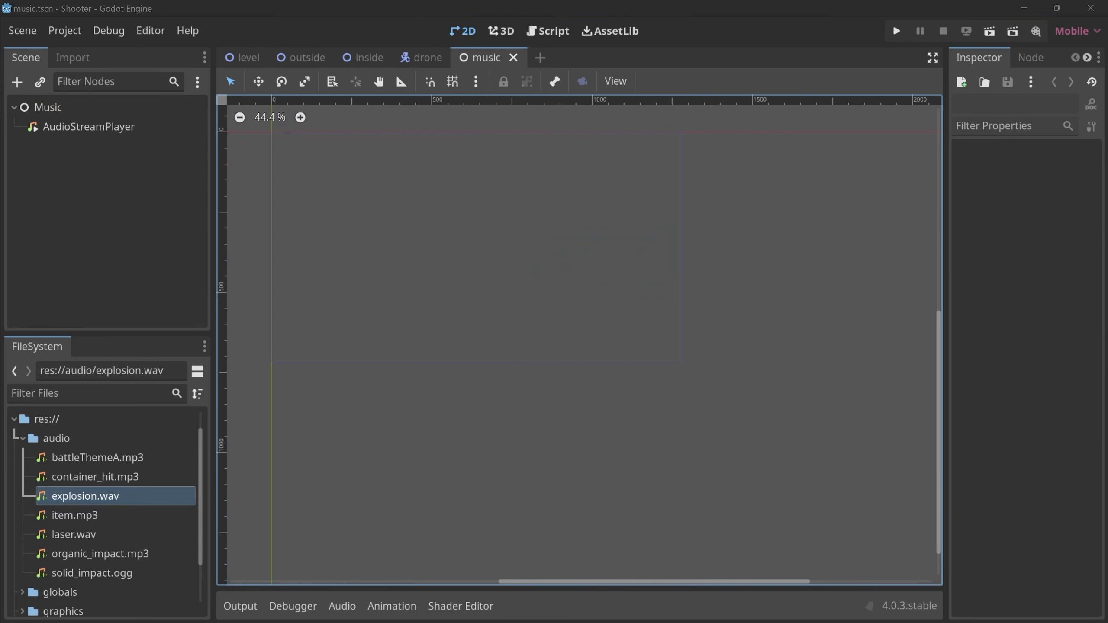
# Turn off Autoplay on the music scene's AudioStreamPlayer and run the project.
pyautogui.click(89, 127)
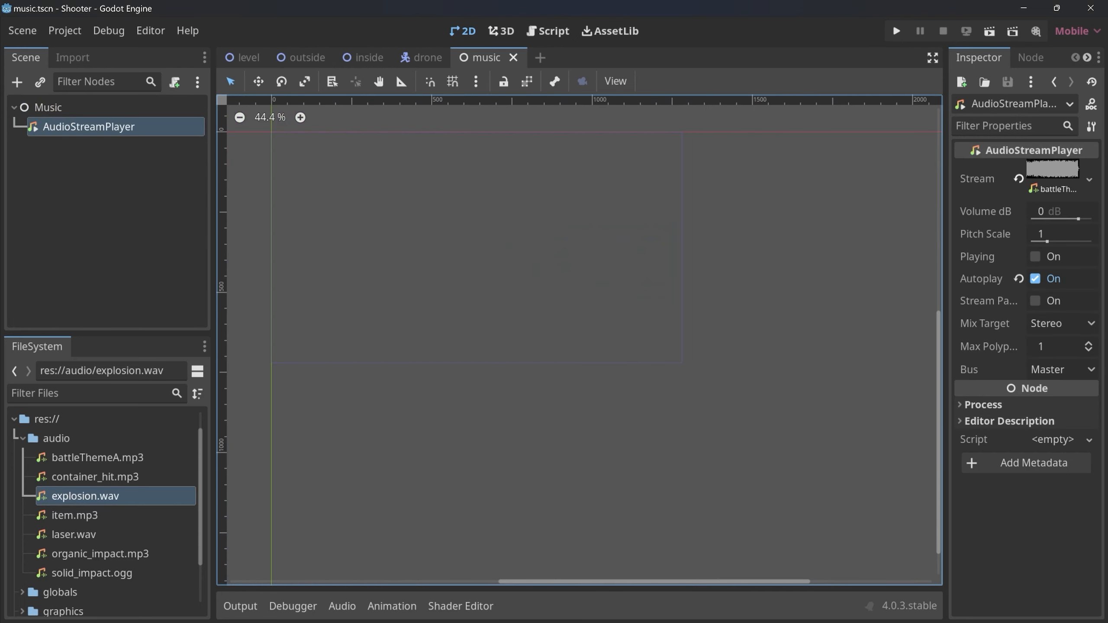
pyautogui.click(1036, 278)
pyautogui.press('F5')
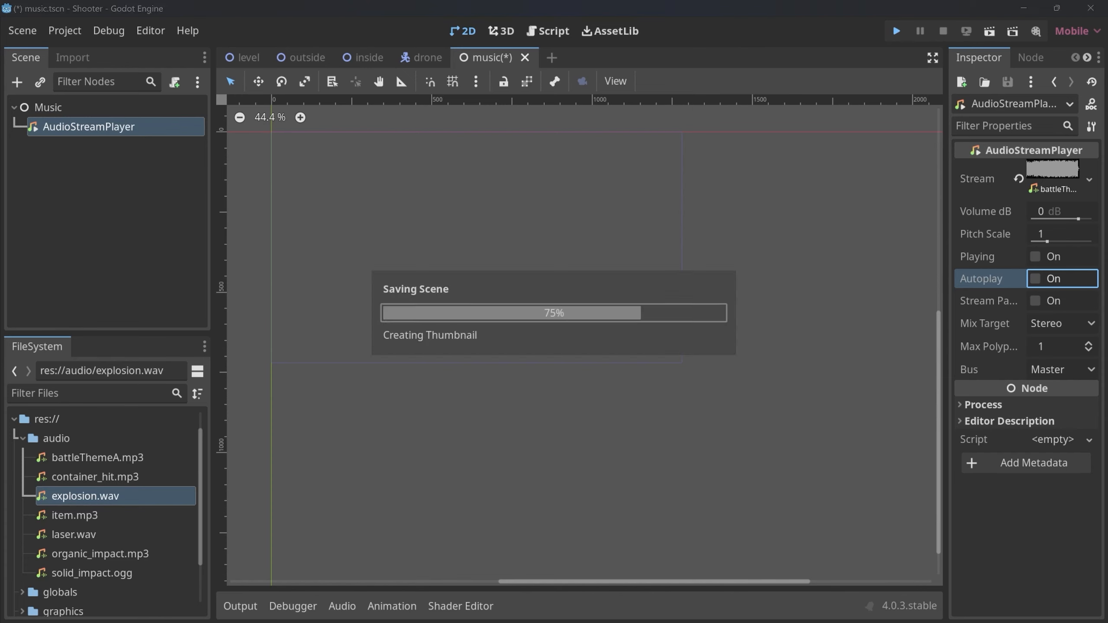
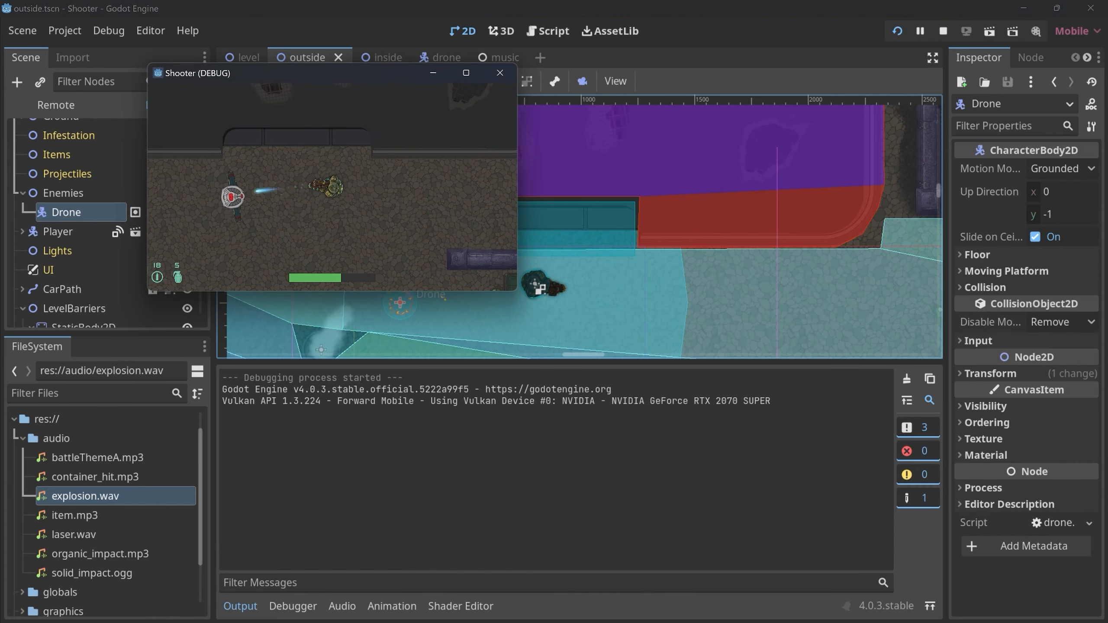
# Retreat from the drone while fighting it in the running game to check its explosion sound, and close the game.
pyautogui.press('d')
pyautogui.press('d')
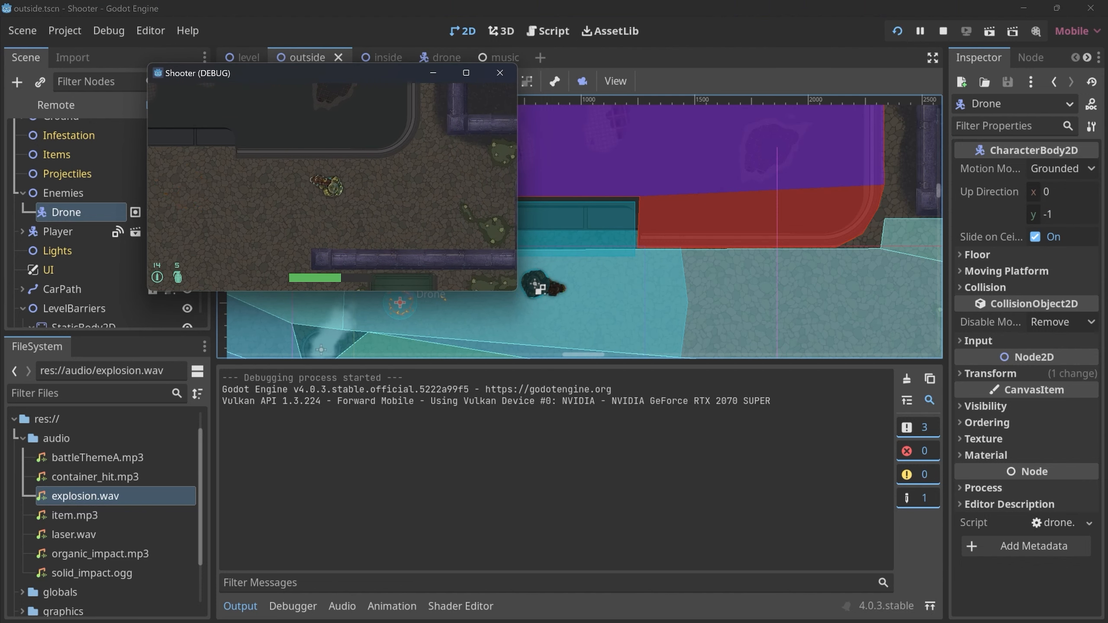
pyautogui.click(500, 72)
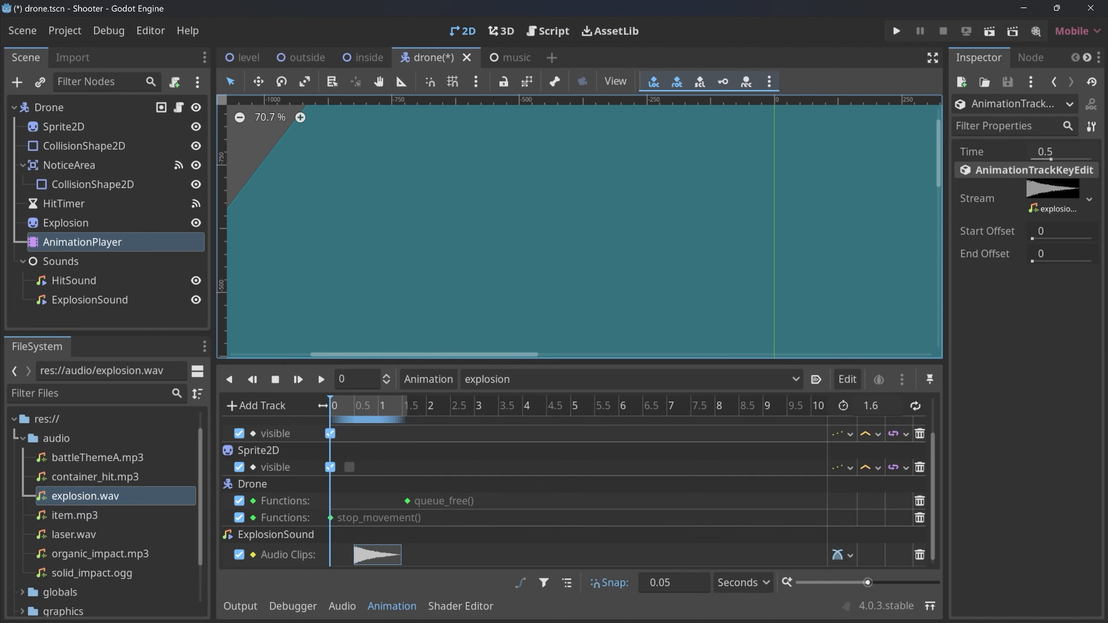
# Set the volume of the drone's ExplosionSound to 10 dB, test it in the running game and close the game.
pyautogui.click(90, 299)
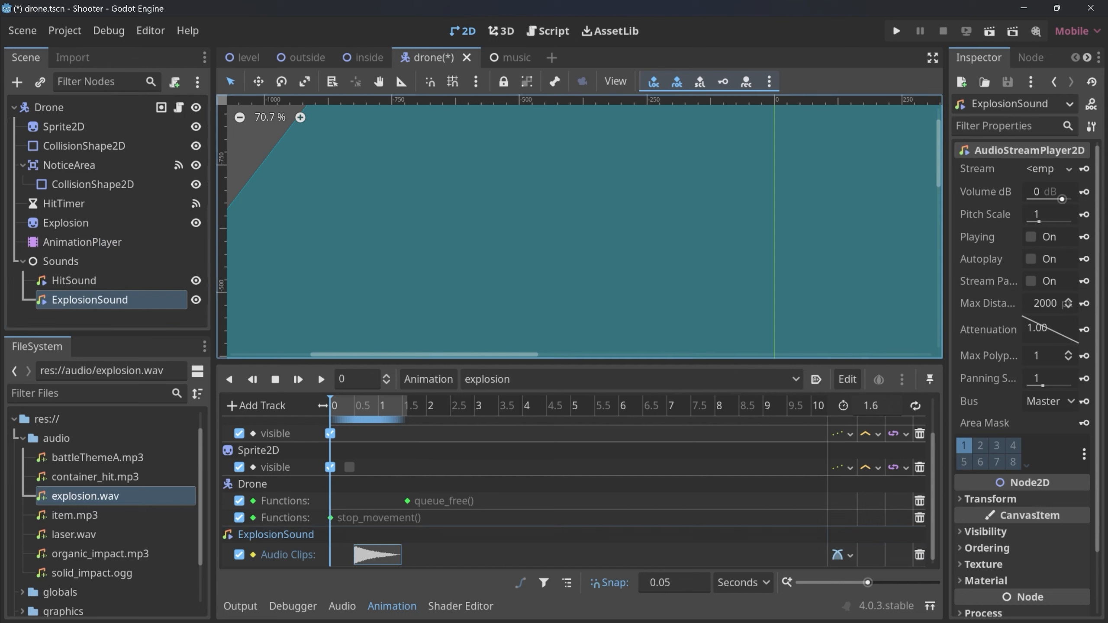
pyautogui.click(1045, 192)
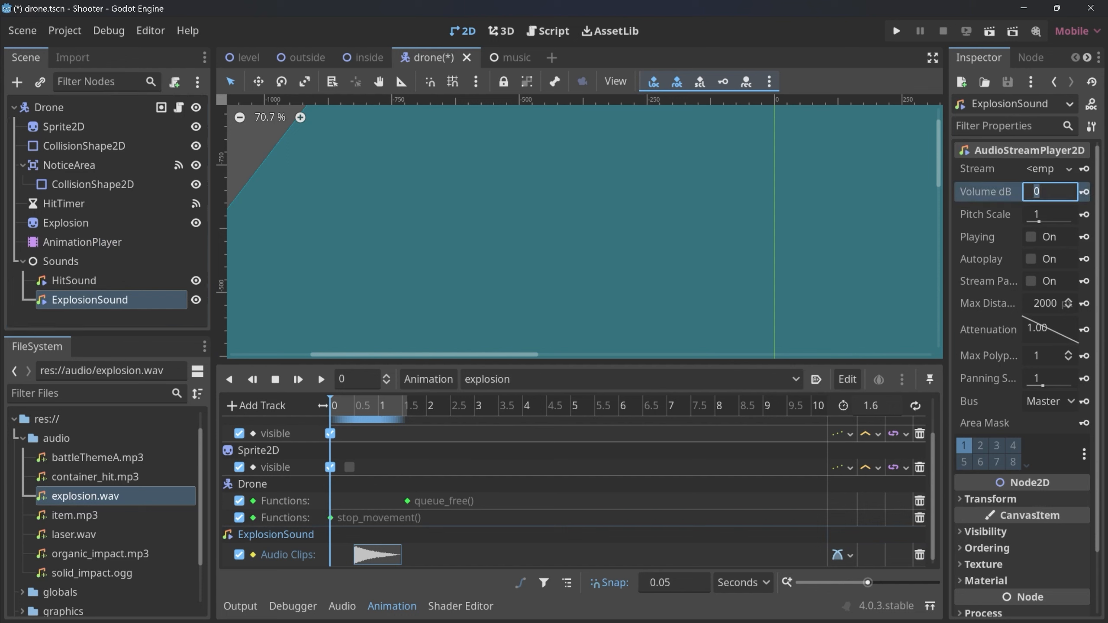
pyautogui.write('10')
pyautogui.press('Return')
pyautogui.press('F5')
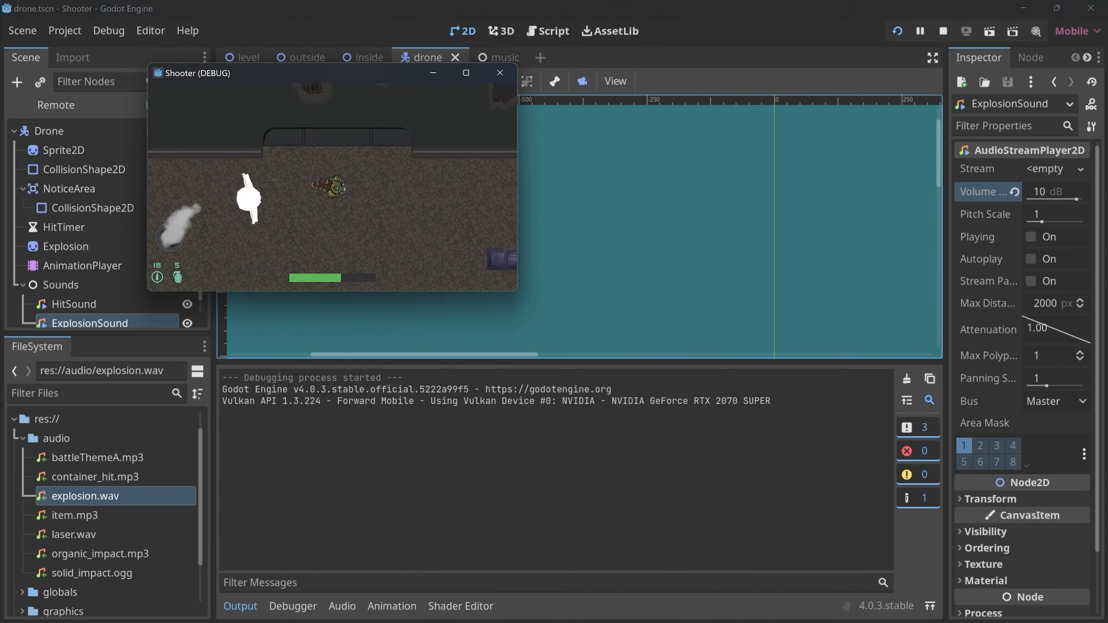
pyautogui.press('d')
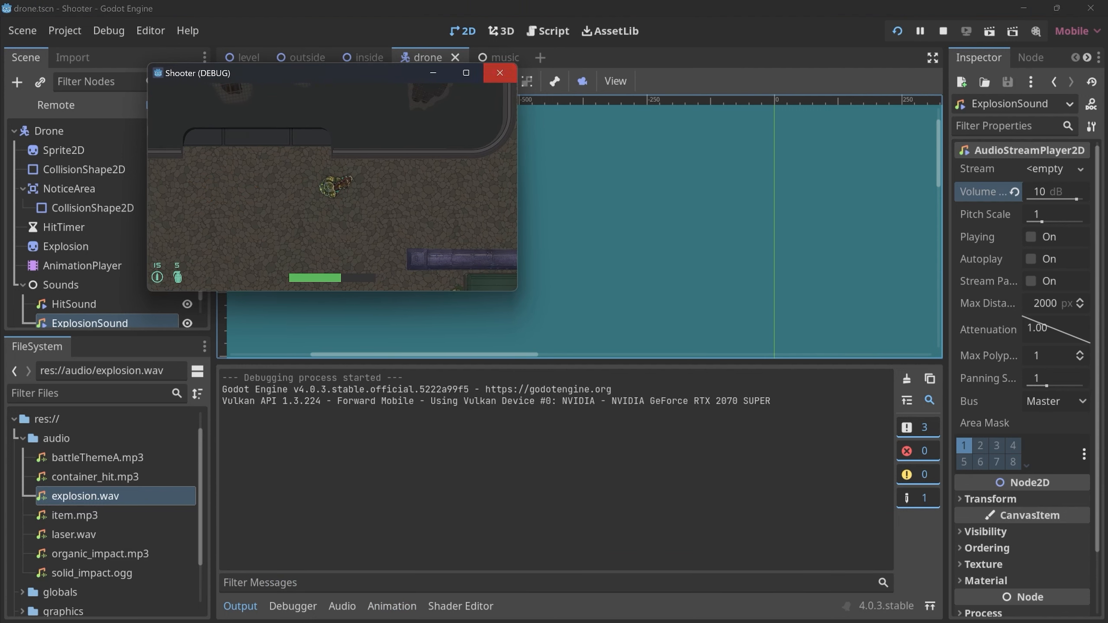
pyautogui.click(500, 73)
# Set the volume of ExplosionSound to 20 dB and run the project.
pyautogui.click(1055, 192)
pyautogui.write('20')
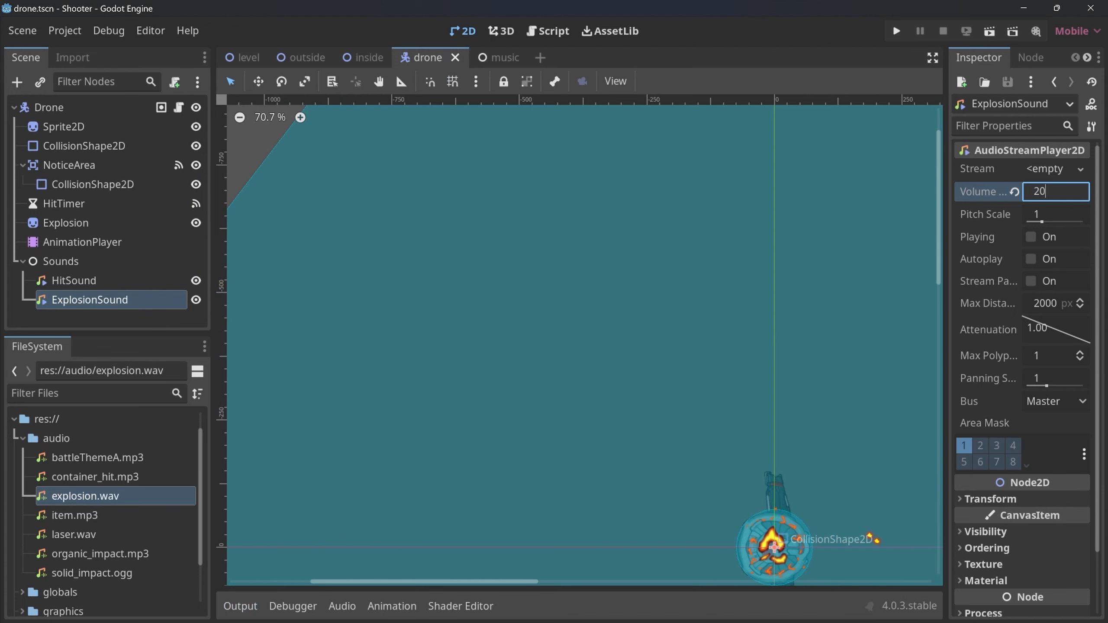
pyautogui.press('Return')
pyautogui.press('F5')
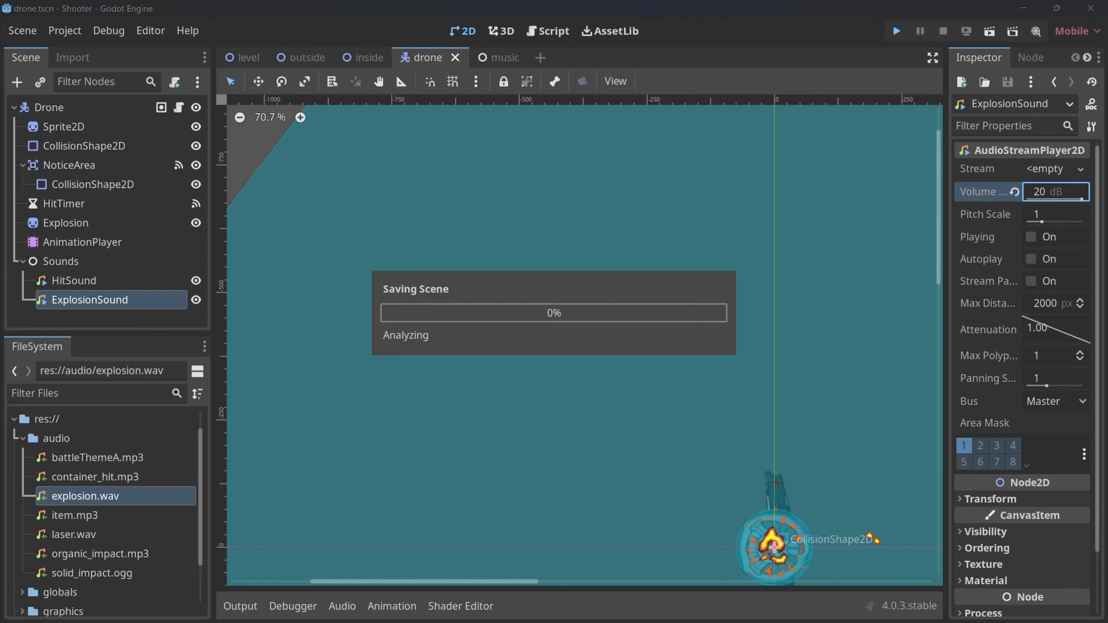
# Shoot the approaching drone while moving away to hear the louder explosion, and close the game.
pyautogui.click(209, 201)
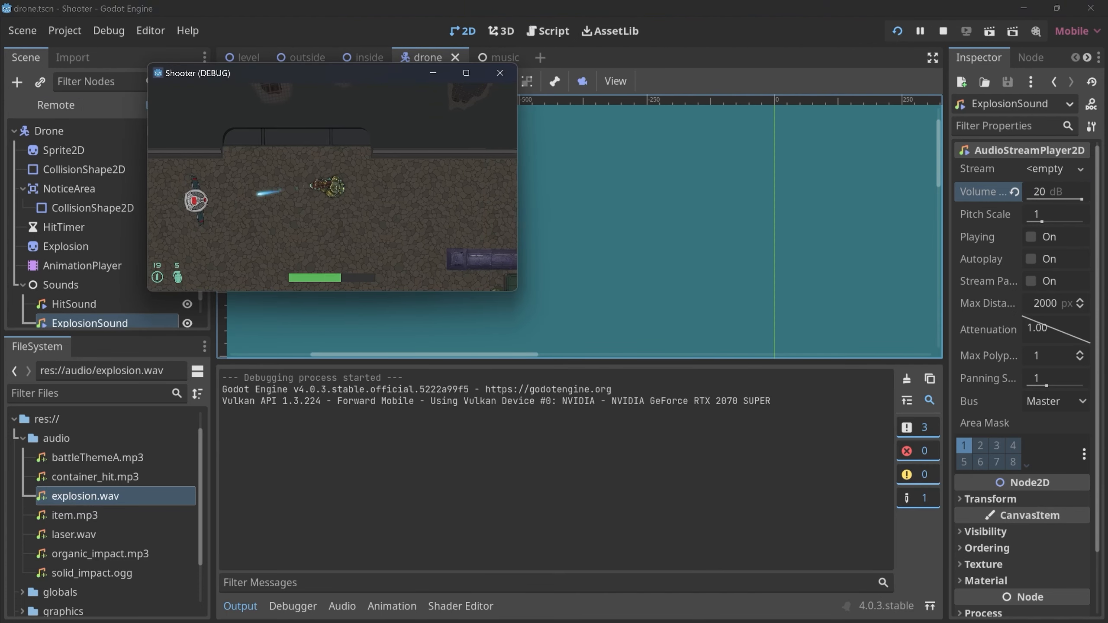
pyautogui.click(214, 195)
pyautogui.click(214, 194)
pyautogui.press('d')
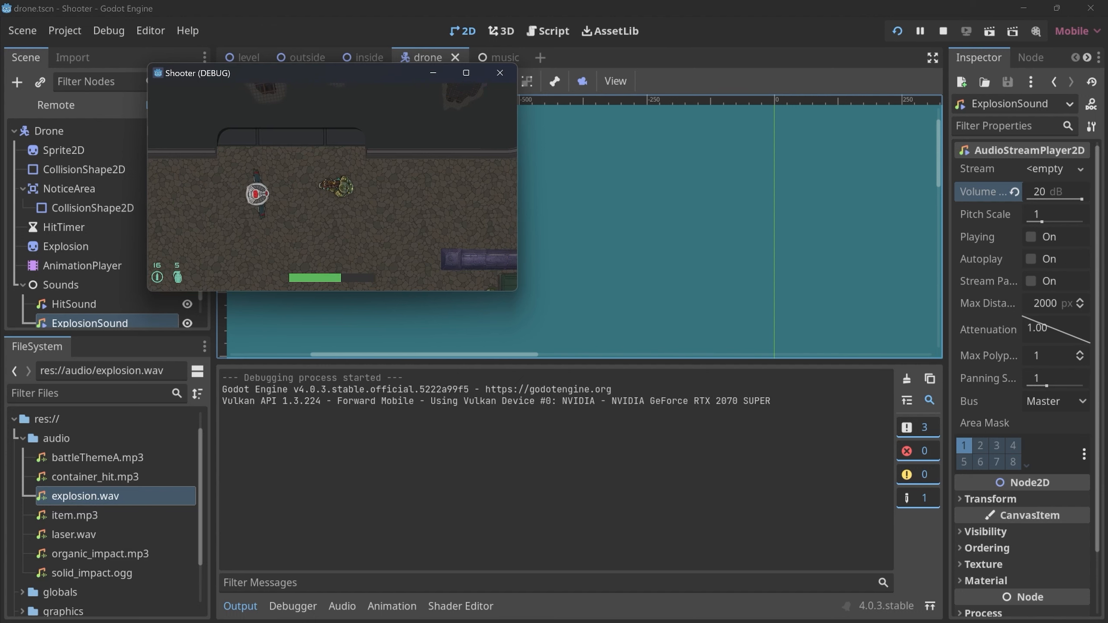
pyautogui.click(214, 194)
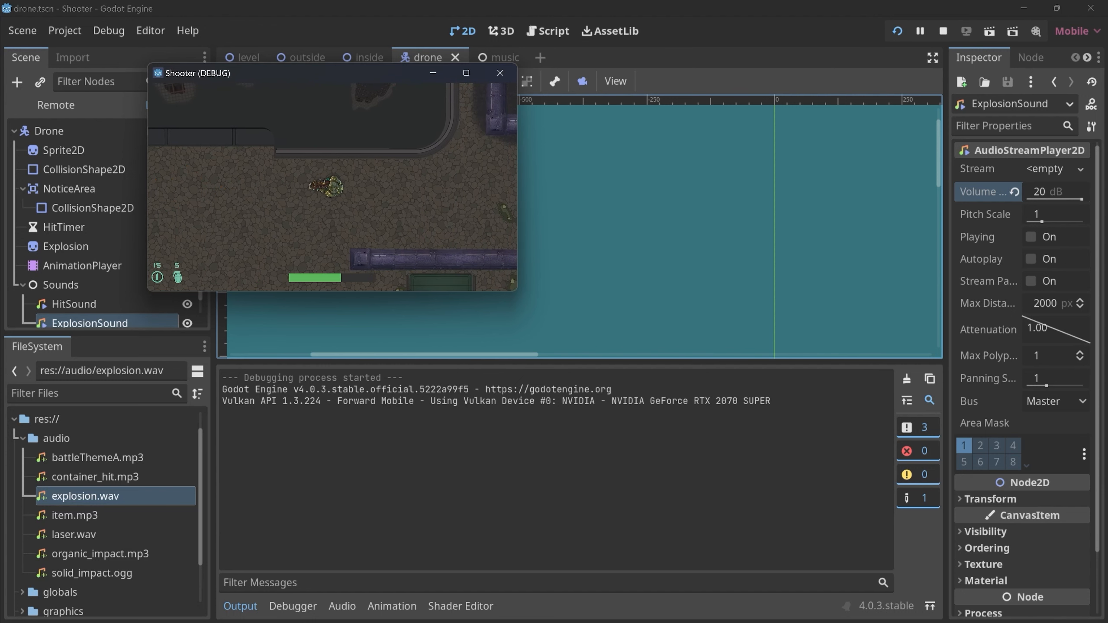
pyautogui.press('a')
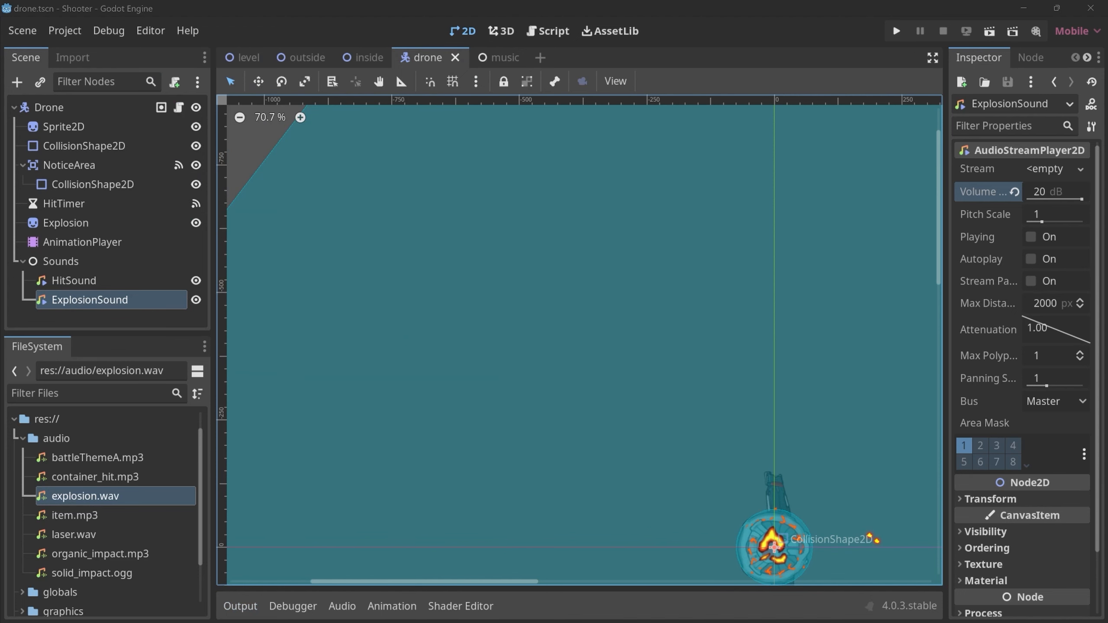
# Move the explosion audio clip to 0.15 s in the drone's explosion animation and run the project.
pyautogui.click(391, 606)
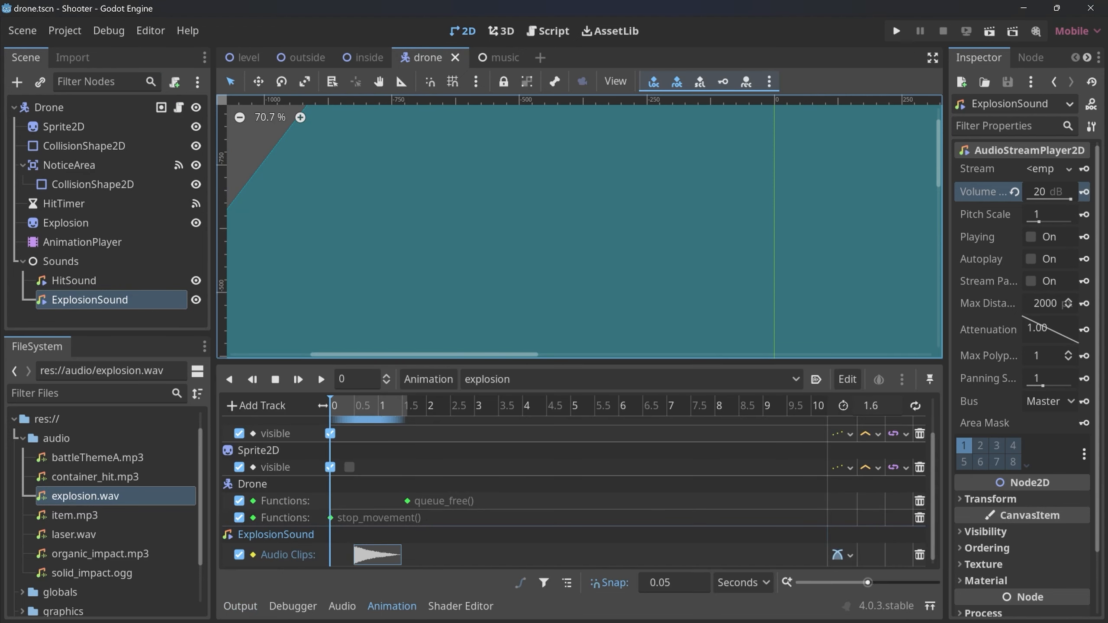
pyautogui.moveTo(377, 555); pyautogui.dragTo(355, 554)
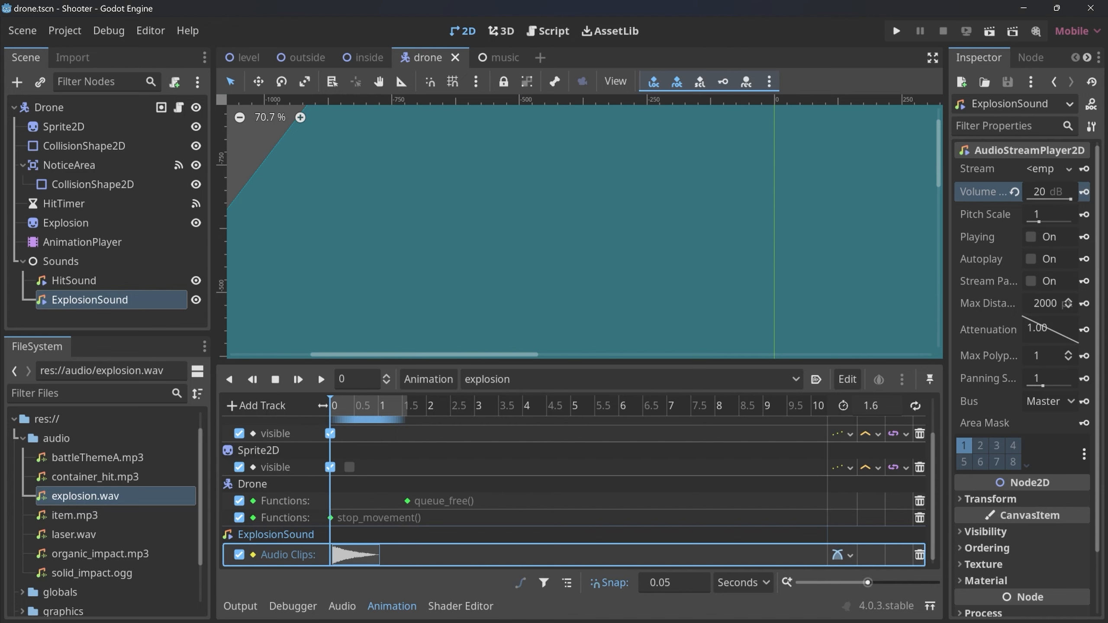
pyautogui.click(896, 31)
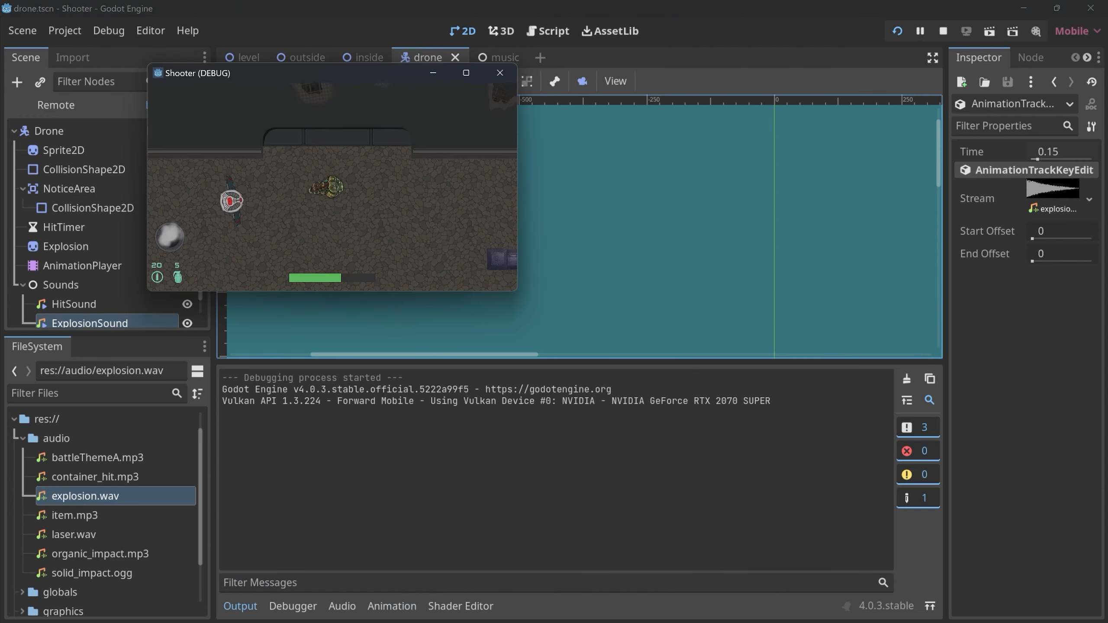
# Move around near the drone until it explodes to check the earlier sound timing, and close the game.
pyautogui.press('d')
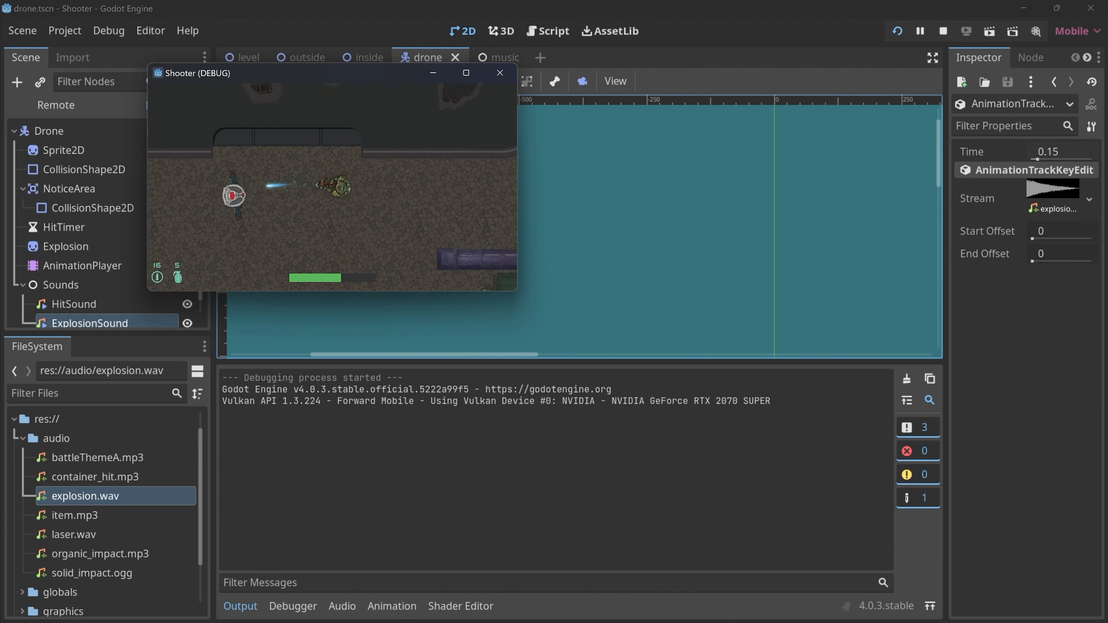
pyautogui.press('a')
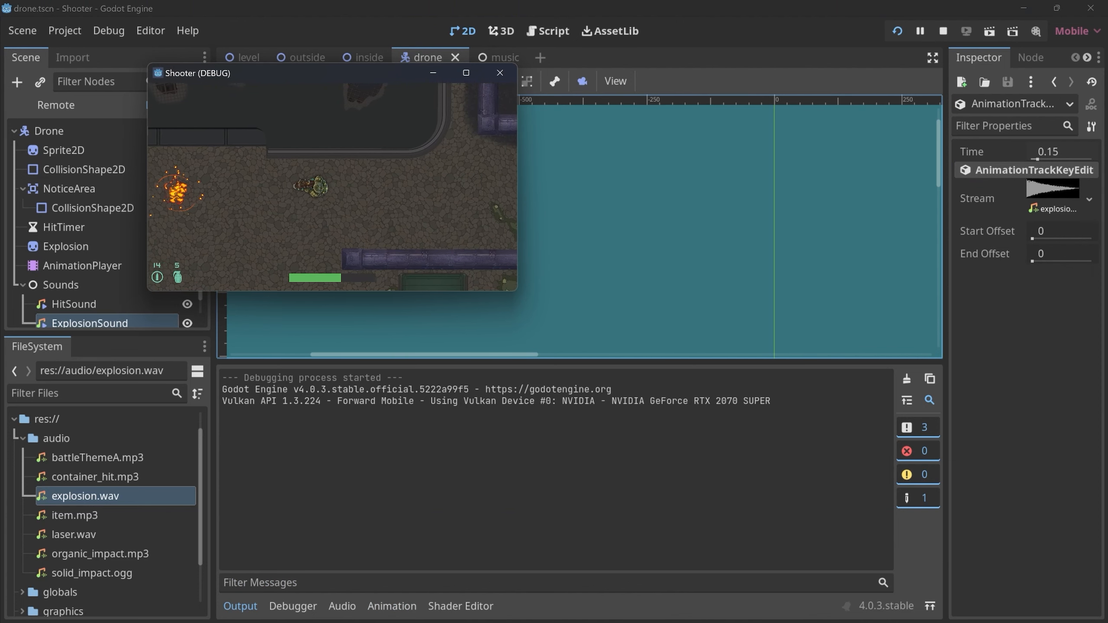
pyautogui.click(500, 72)
pyautogui.click(503, 82)
# Save and close the drone scene, and open scenes/container/item_container.tscn.
pyautogui.hotkey('ctrl', 's')
pyautogui.click(466, 57)
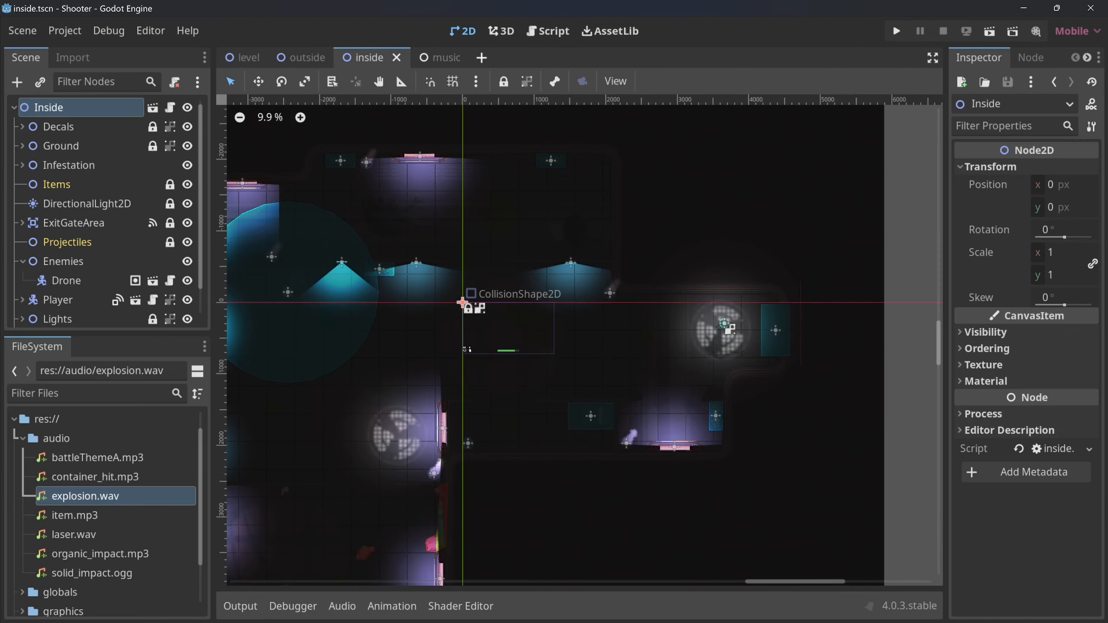
pyautogui.hotkey('ctrl', 'shift', 'o')
pyautogui.write('item')
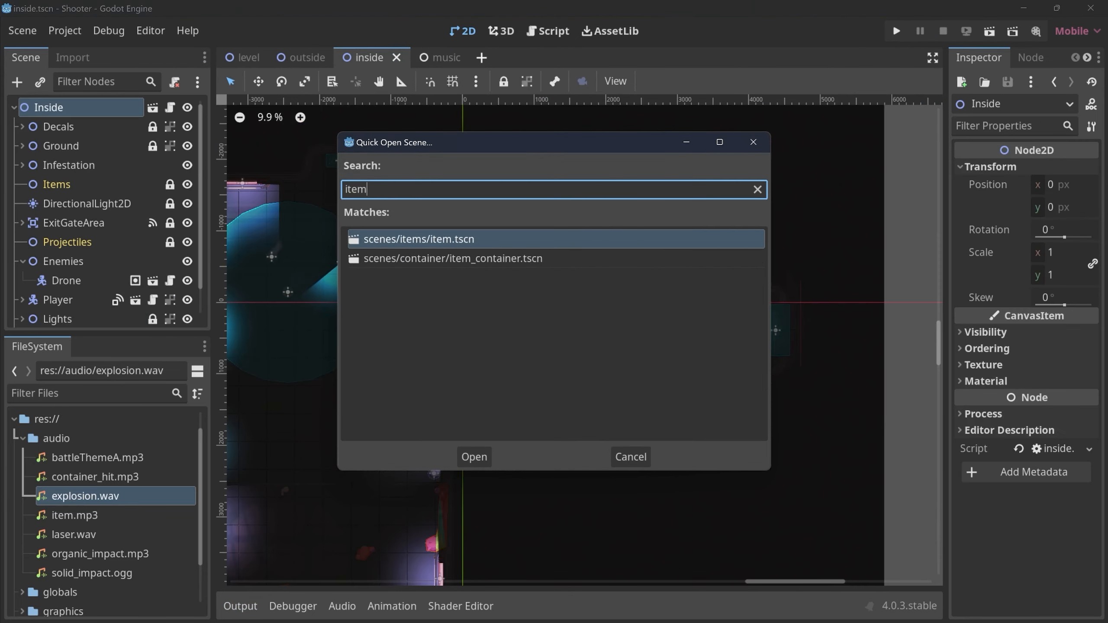
pyautogui.press('Down')
pyautogui.press('Return')
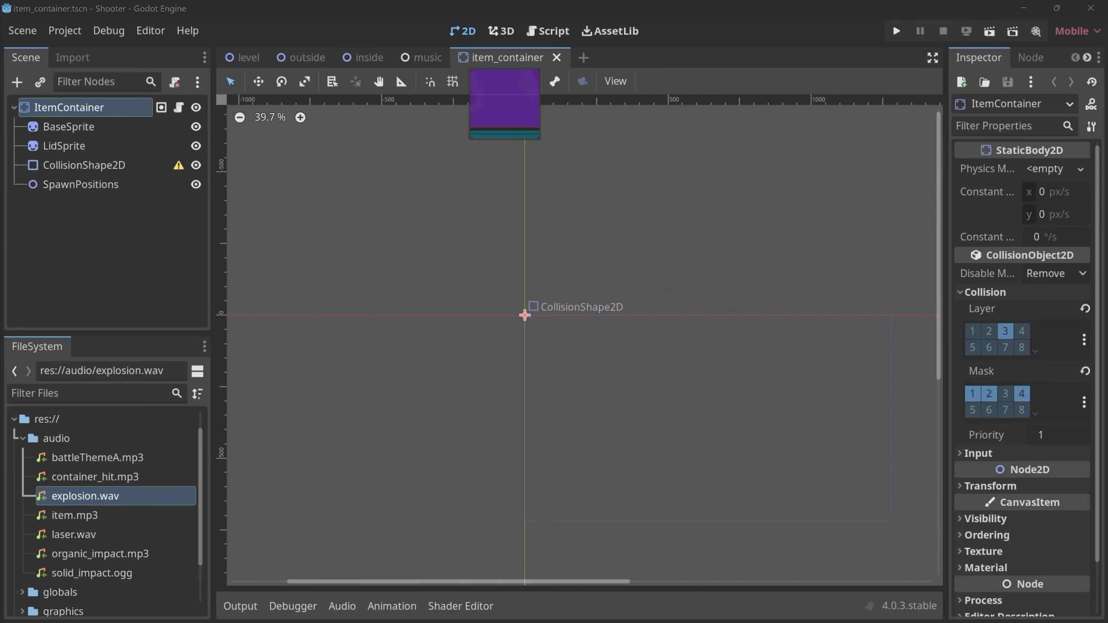
# Open the toilet and crate scenes as well, and return to the item_container scene.
pyautogui.hotkey('ctrl', 'shift', 'o')
pyautogui.write('toil')
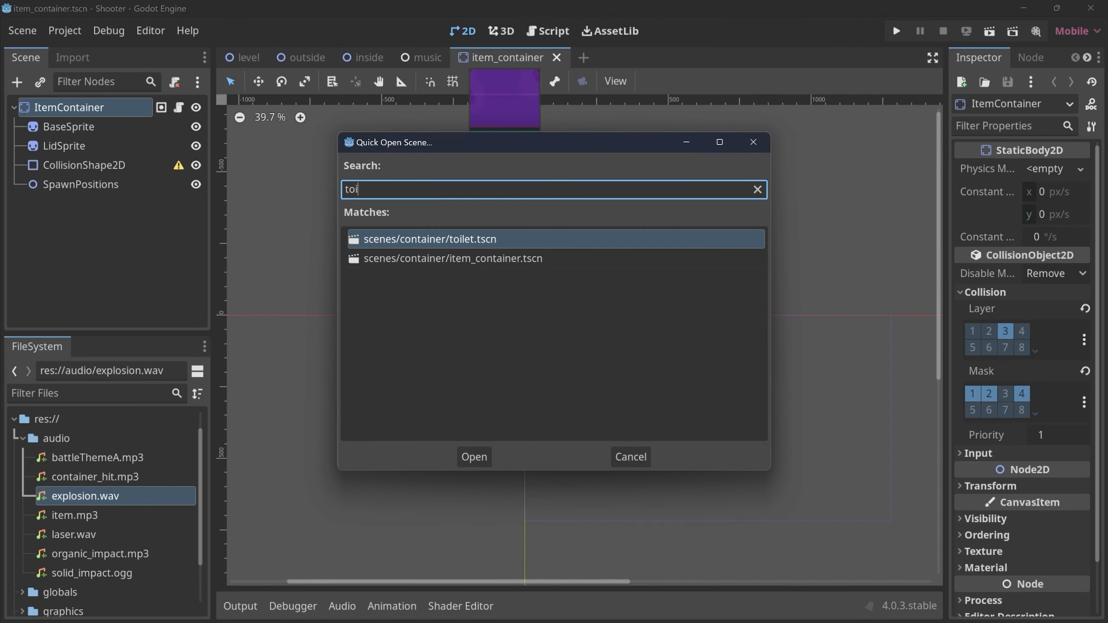
pyautogui.press('Return')
pyautogui.hotkey('ctrl', 'shift', 'Tab')
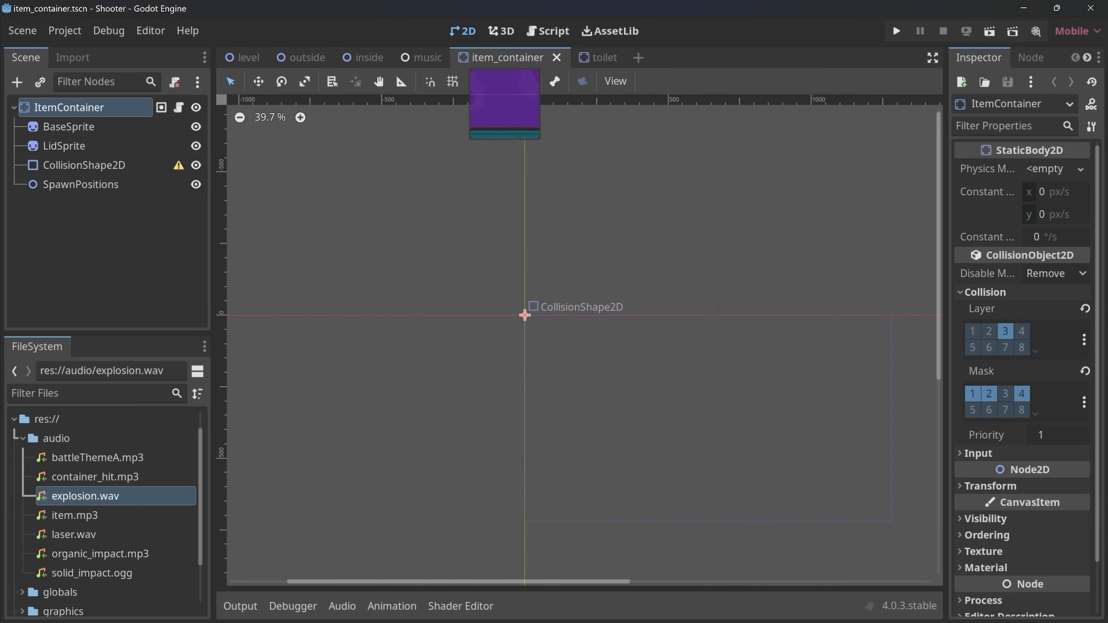
pyautogui.hotkey('ctrl', 'shift', 'o')
pyautogui.write('crate')
pyautogui.press('Return')
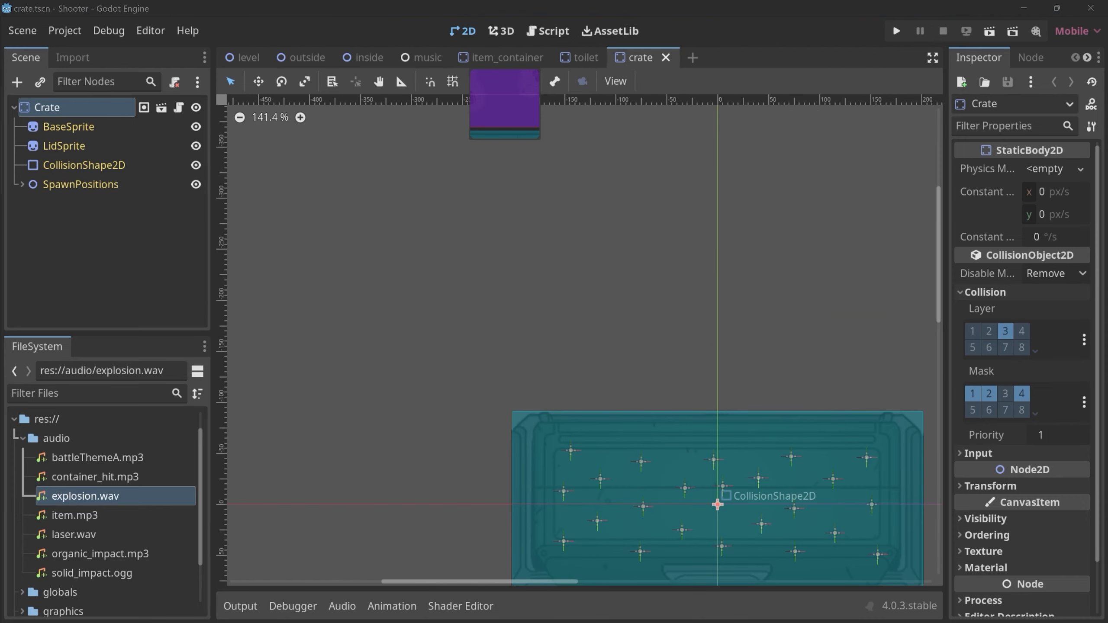
pyautogui.hotkey('ctrl', 'shift', 'Tab')
pyautogui.hotkey('ctrl', 'shift', 'Tab')
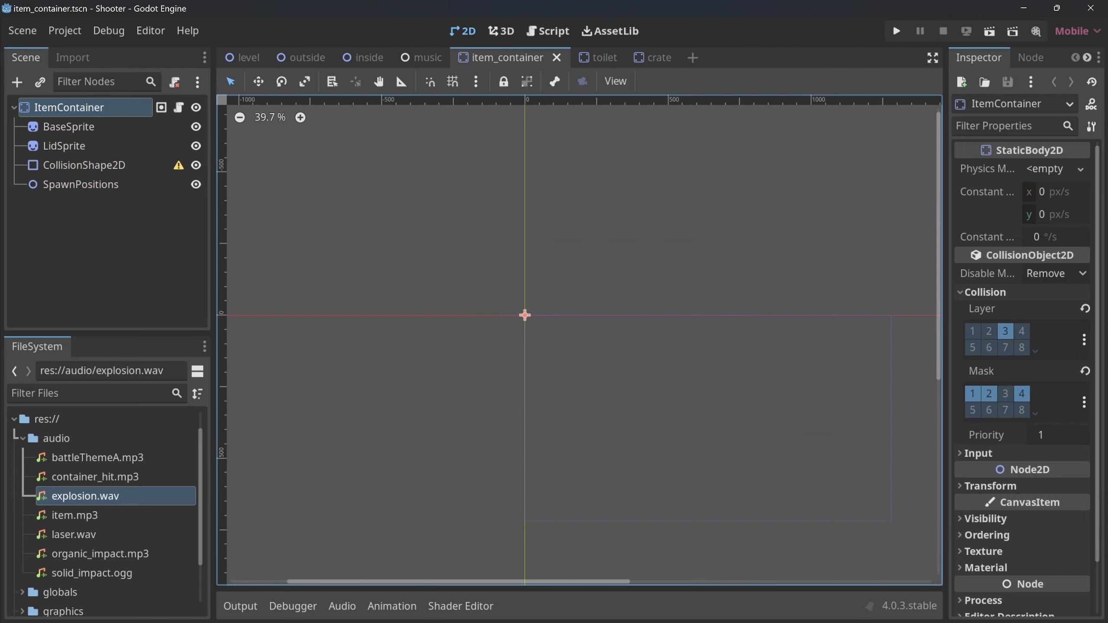
# Add an AudioStreamPlayer2D node to ItemContainer, save, and check the toilet and crate scenes for the inherited node.
pyautogui.hotkey('ctrl', 'a')
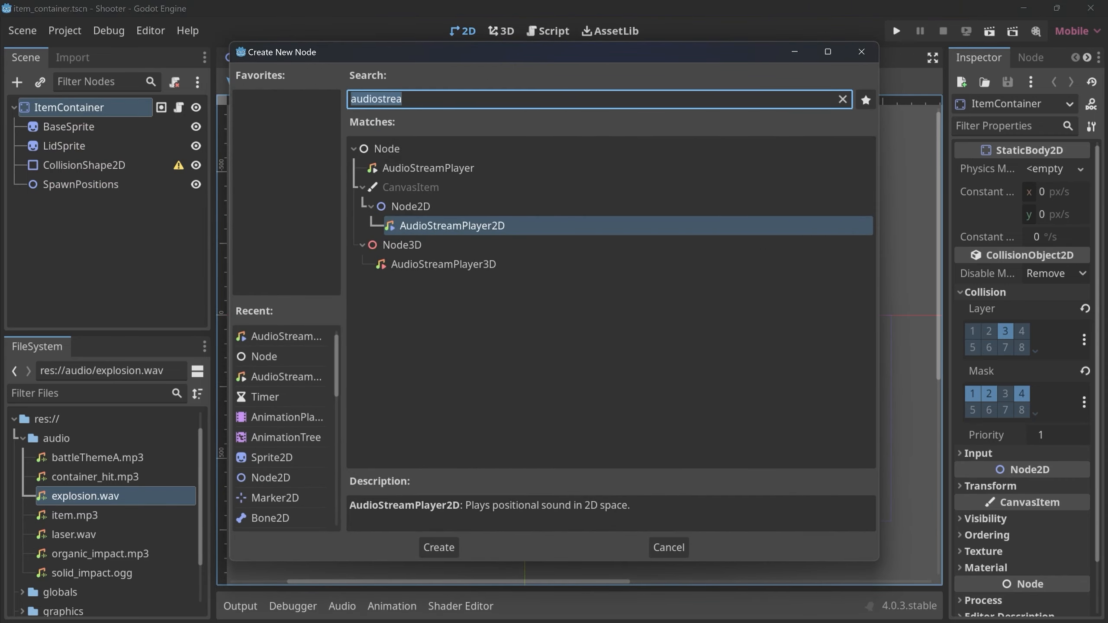
pyautogui.press('Return')
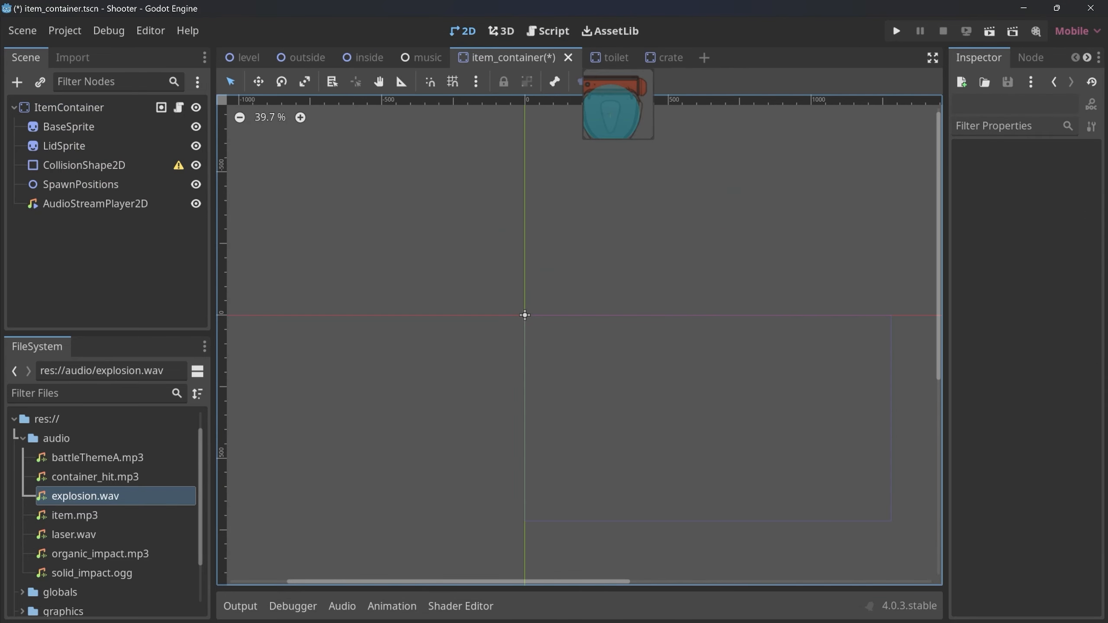
pyautogui.hotkey('ctrl', 's')
pyautogui.click(598, 57)
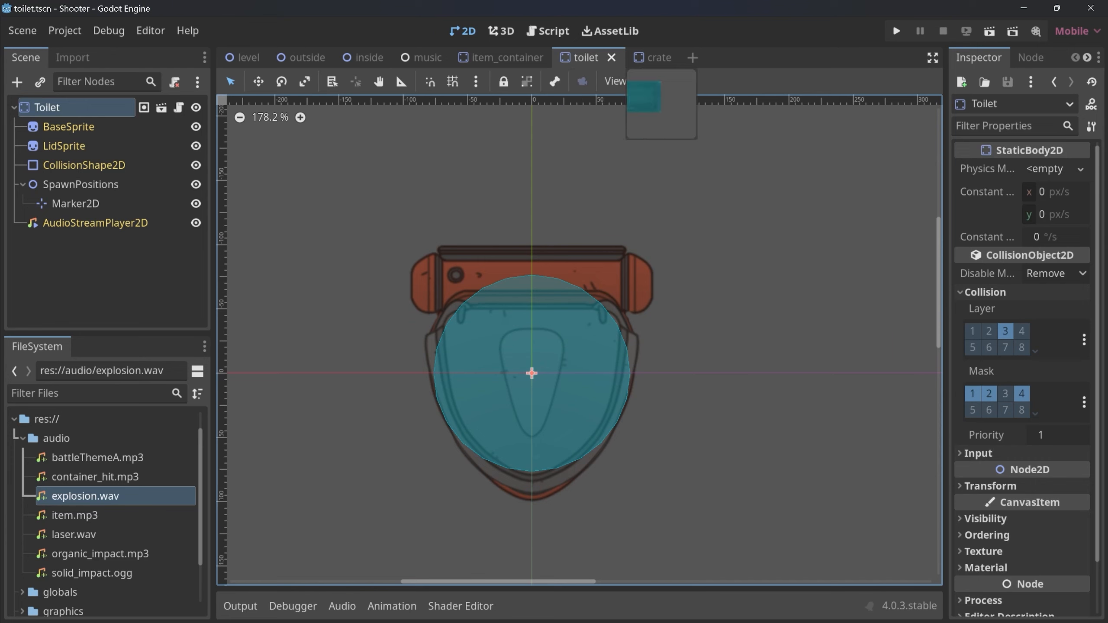
pyautogui.click(653, 57)
pyautogui.click(583, 57)
pyautogui.click(501, 58)
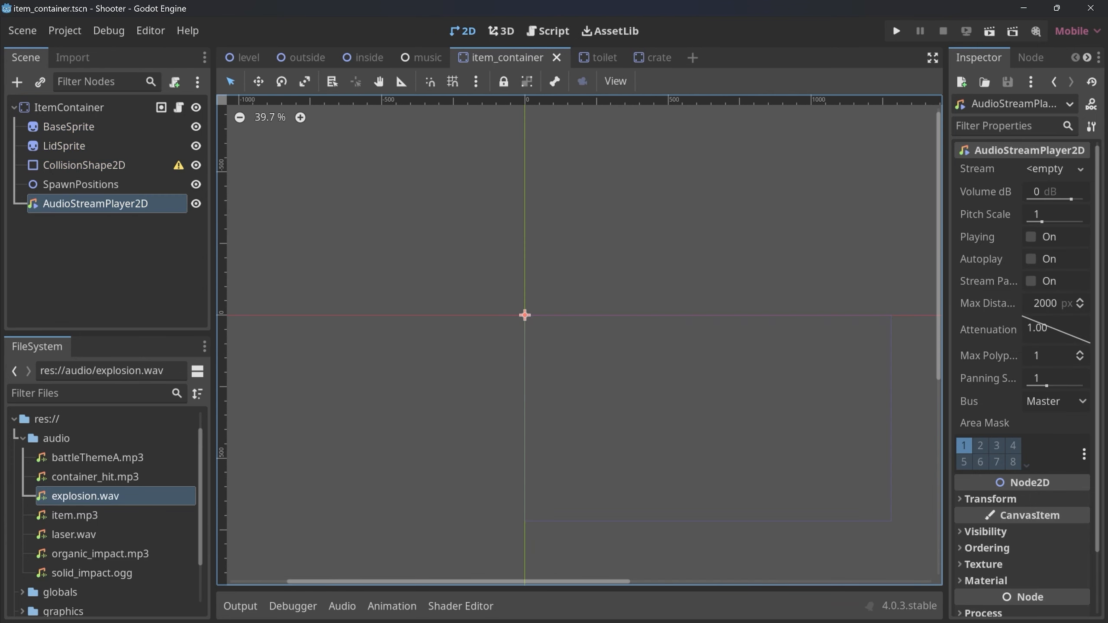
# Assign container_hit.mp3 as the stream of ItemContainer's AudioStreamPlayer2D and save the scene.
pyautogui.click(95, 477)
pyautogui.moveTo(95, 476); pyautogui.dragTo(1044, 172)
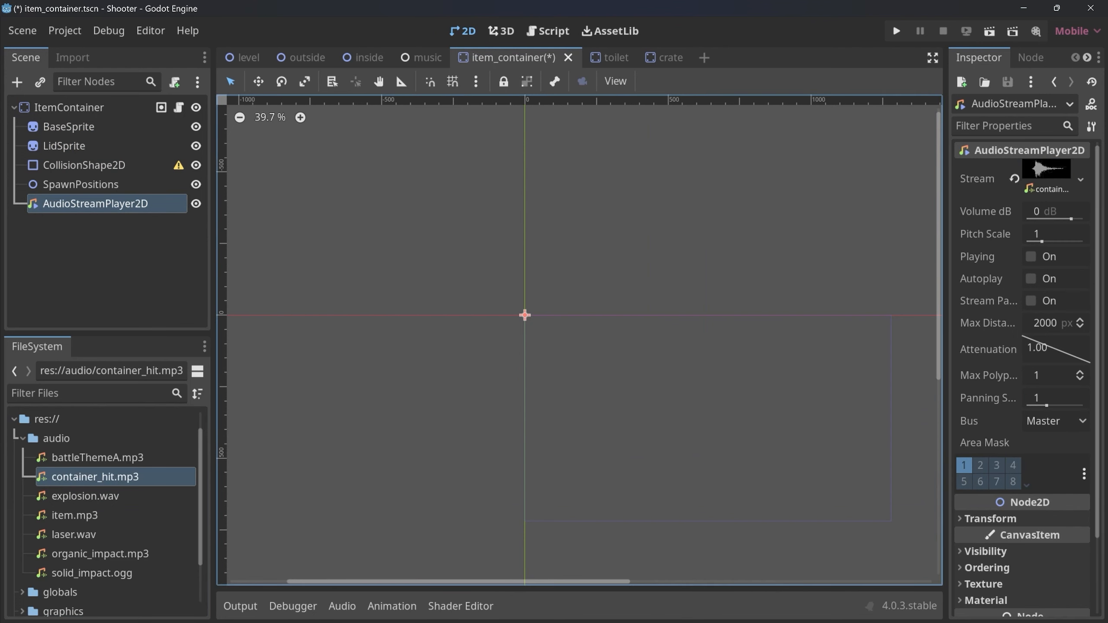
pyautogui.hotkey('ctrl', 's')
# In the toilet script's hit function, add $AudioStreamPlayer2D.play() below the $LidSprite.hide() line and save.
pyautogui.click(584, 57)
pyautogui.click(178, 107)
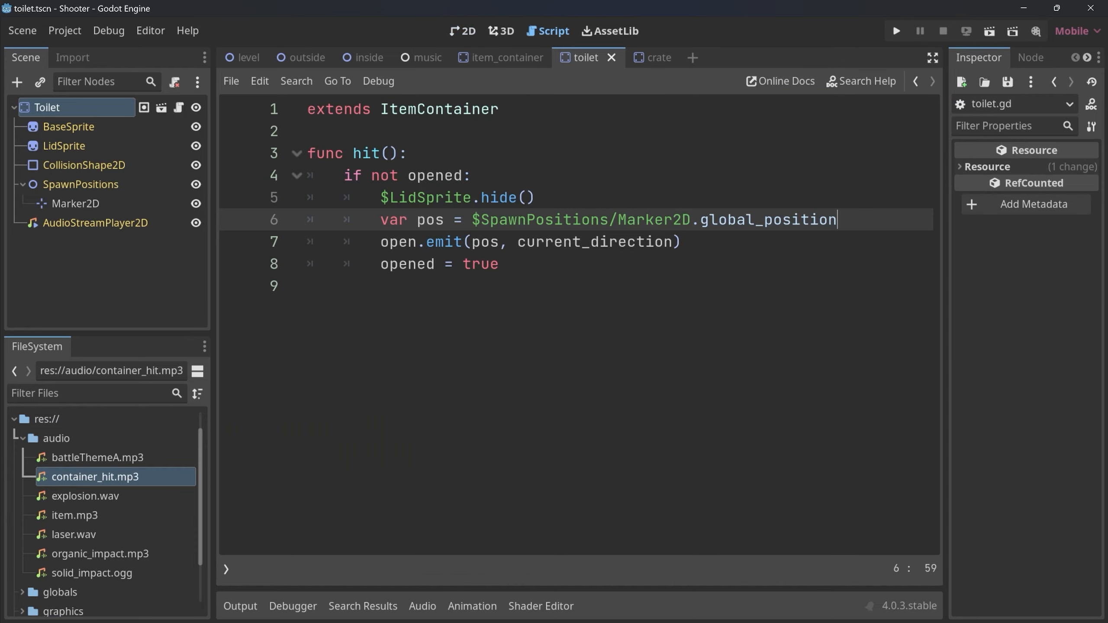
pyautogui.moveTo(372, 175); pyautogui.dragTo(538, 198)
pyautogui.click(539, 198)
pyautogui.press('Return')
pyautogui.write('$Audio')
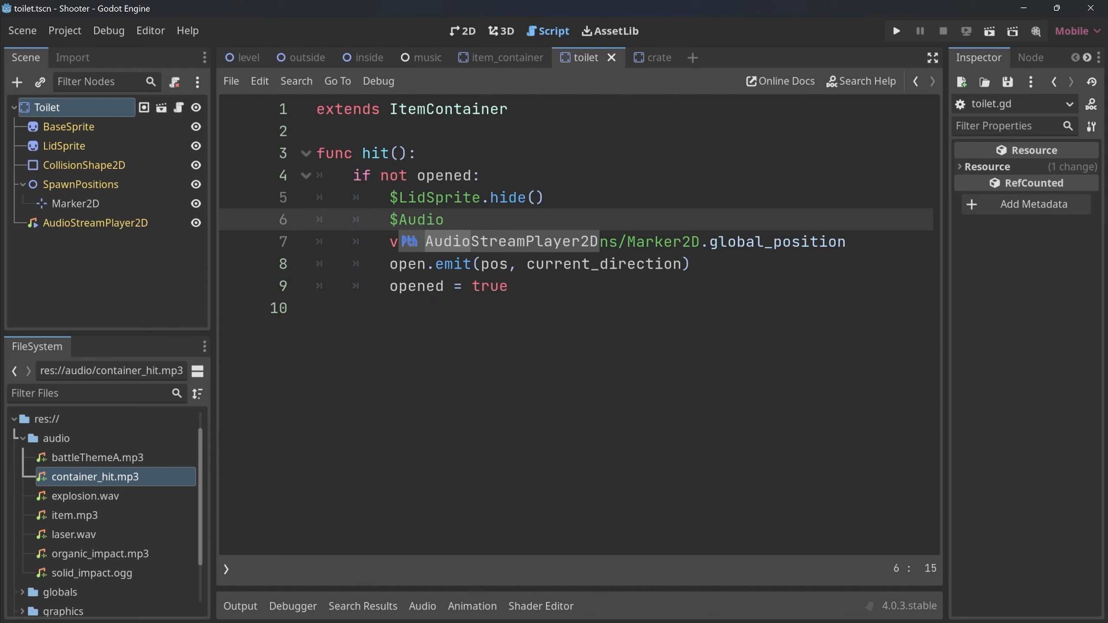
pyautogui.press('Return')
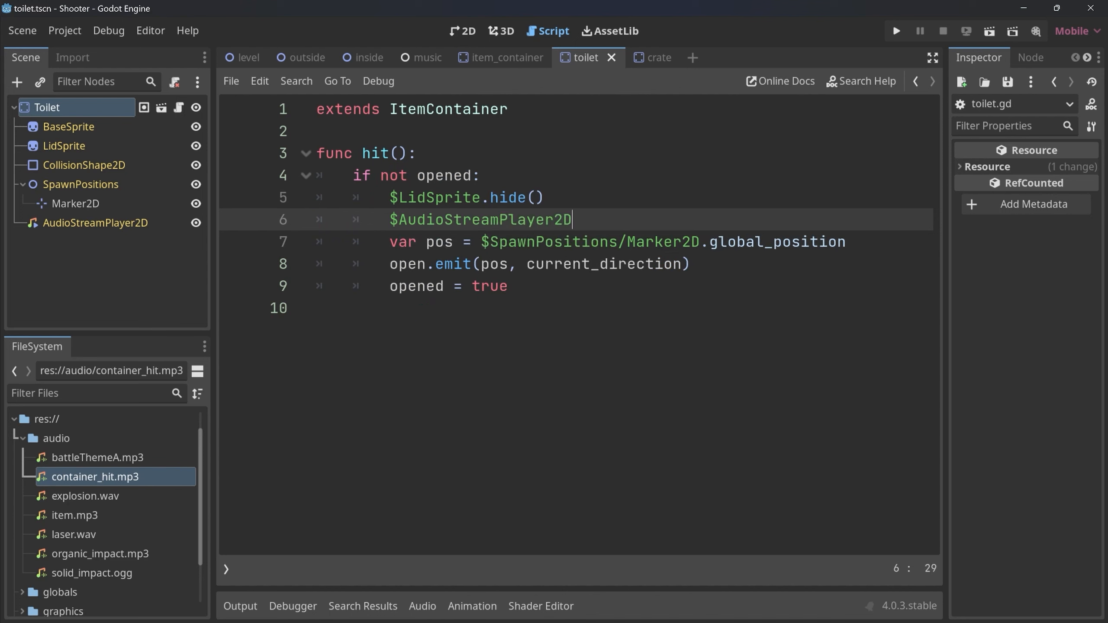
pyautogui.write('.play')
pyautogui.press('Return')
pyautogui.hotkey('ctrl', 's')
# In the crate script's hit function, add $AudioStreamPlayer2D.play() below the $LidSprite.hide() line.
pyautogui.click(656, 57)
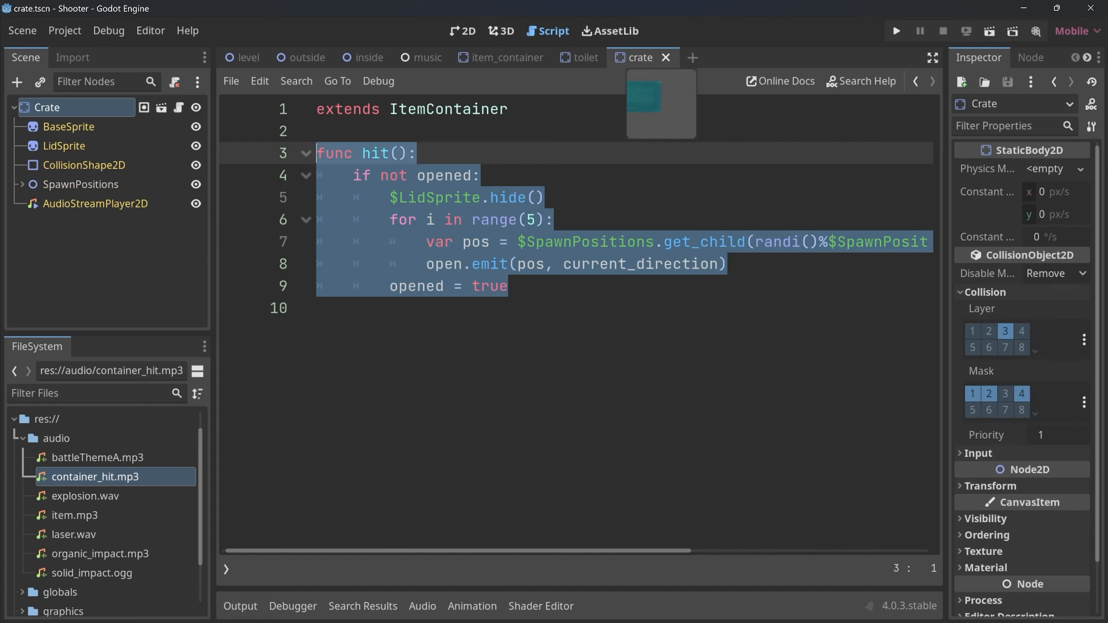
pyautogui.click(550, 198)
pyautogui.press('Return')
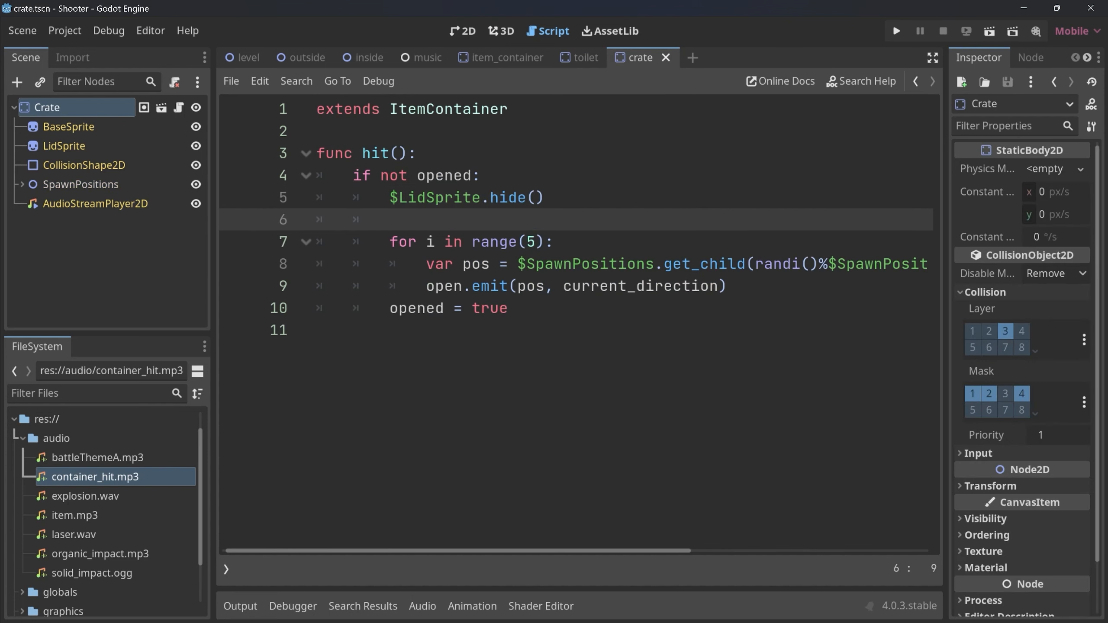
pyautogui.write('$Au')
pyautogui.press('Return')
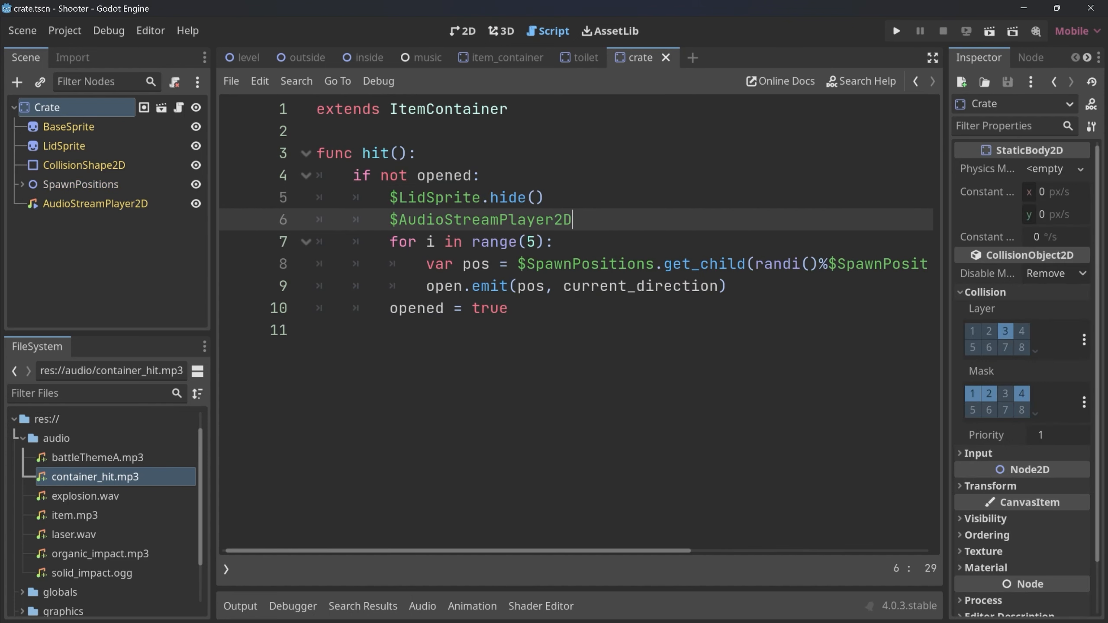
pyautogui.write('.play')
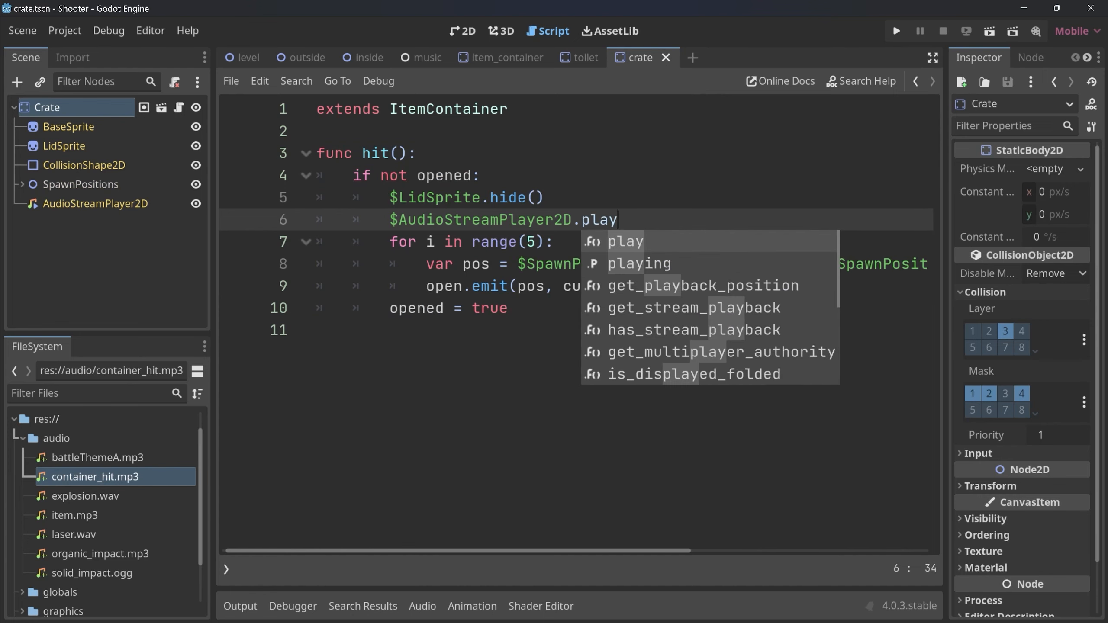
pyautogui.press('Return')
# Compare the hit functions in the toilet and crate scripts, and check the item_container script they extend.
pyautogui.click(580, 57)
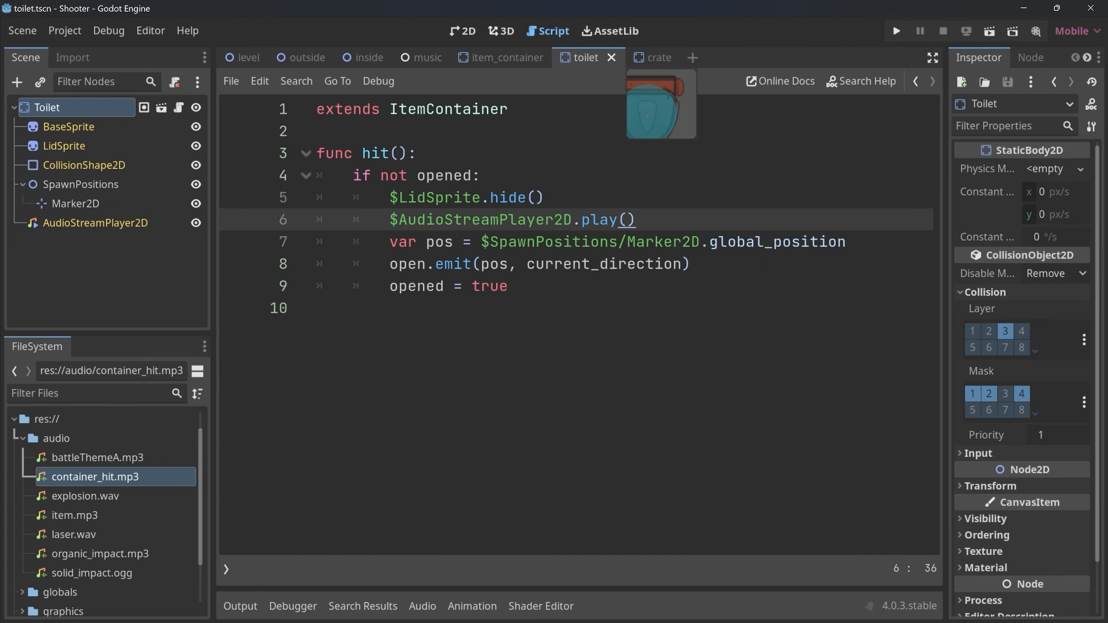
pyautogui.click(649, 57)
pyautogui.click(579, 57)
pyautogui.click(650, 57)
pyautogui.click(580, 57)
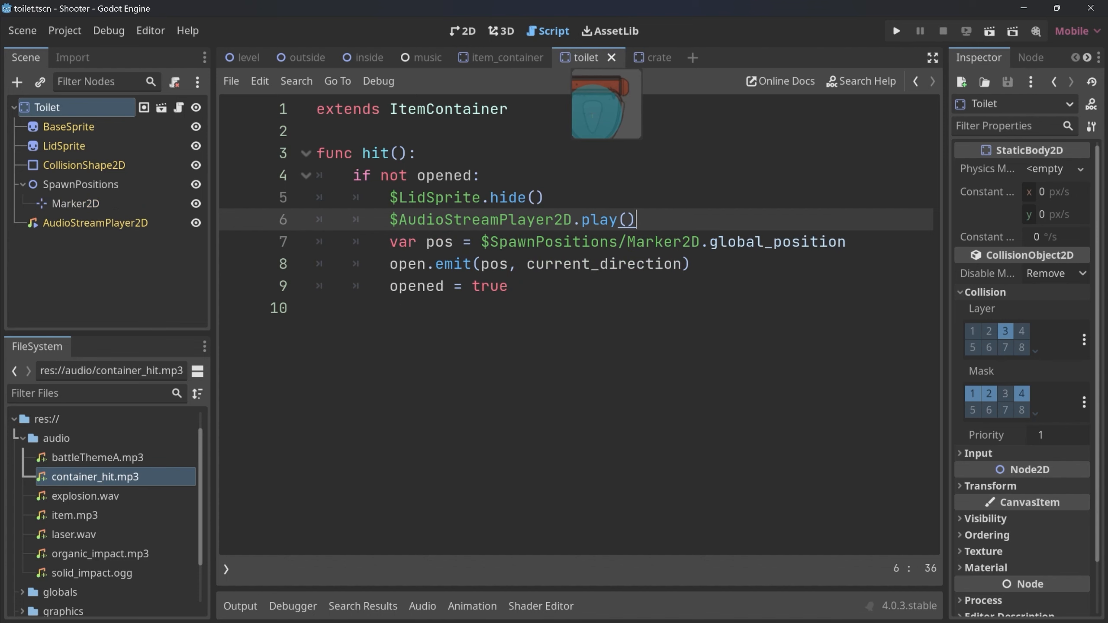
pyautogui.click(648, 57)
pyautogui.click(501, 57)
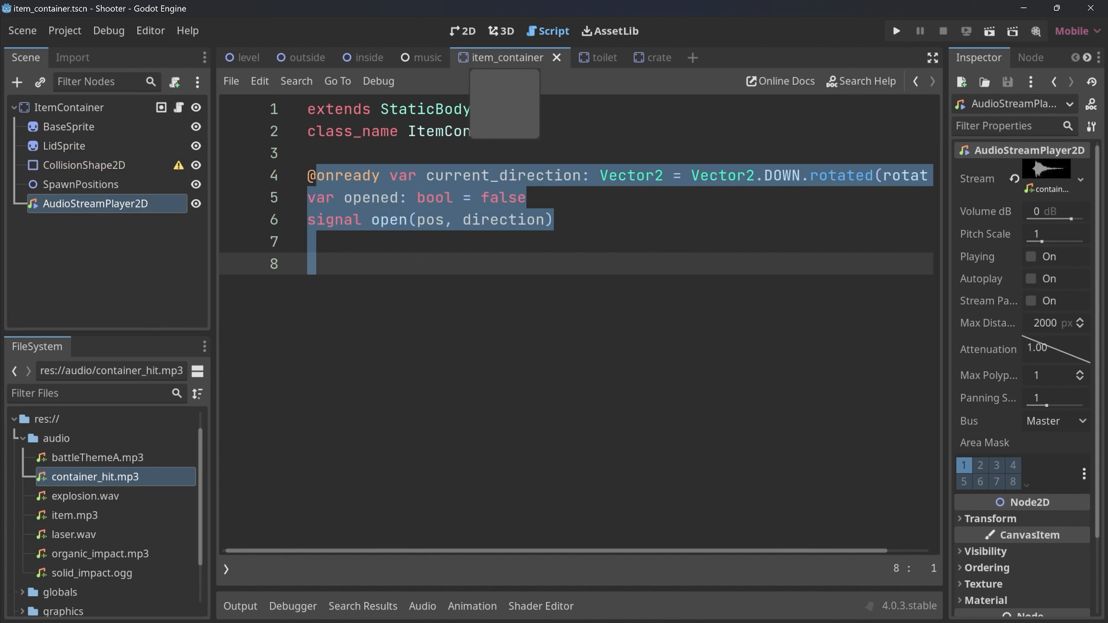
pyautogui.click(604, 57)
# Run the project and shoot the two crates outside to test their hit sound.
pyautogui.click(896, 31)
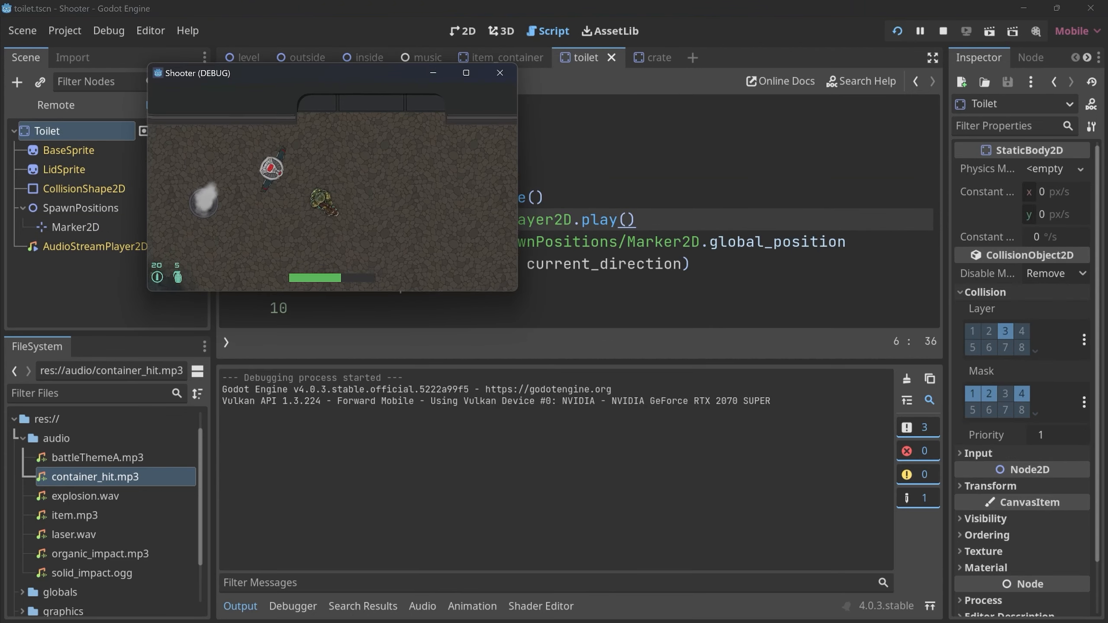
pyautogui.press('a')
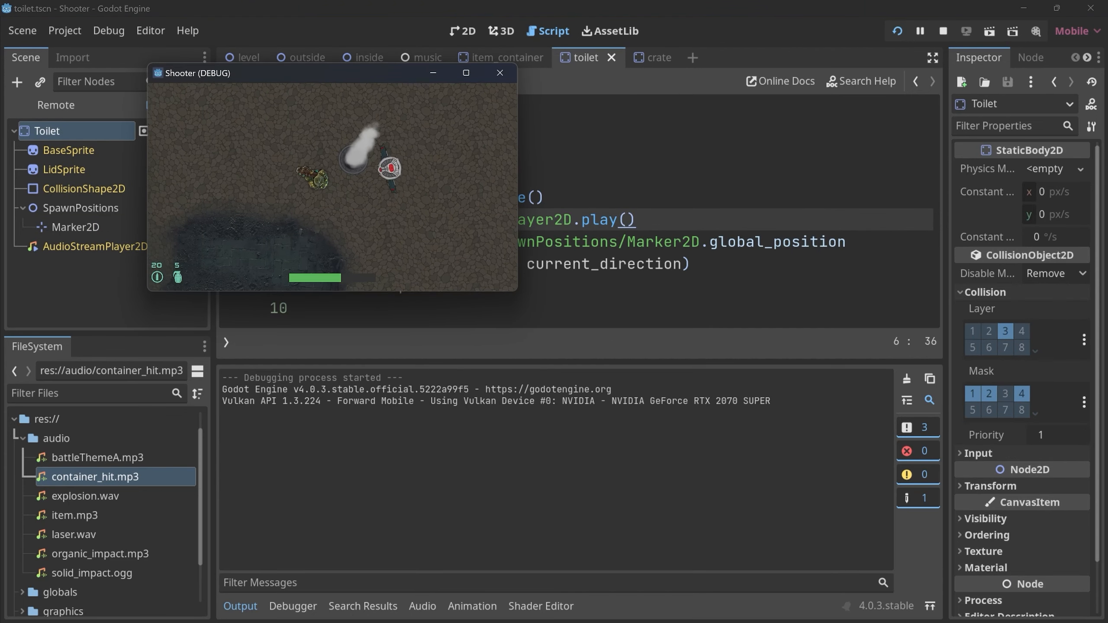
pyautogui.press('w')
pyautogui.click(332, 126)
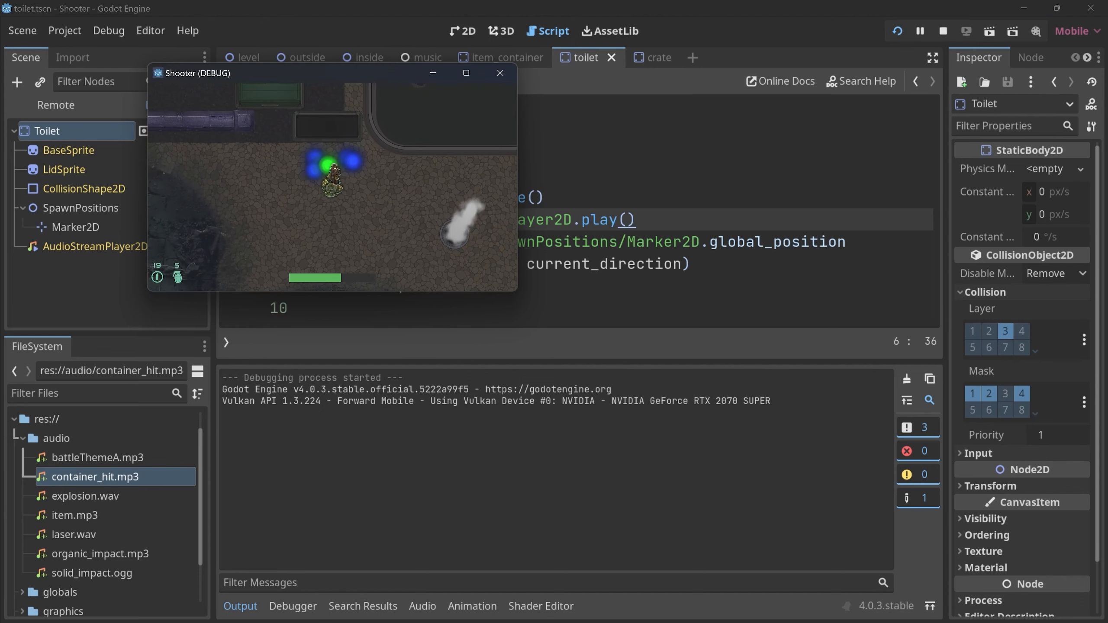
pyautogui.press('a')
pyautogui.click(326, 135)
pyautogui.press('d')
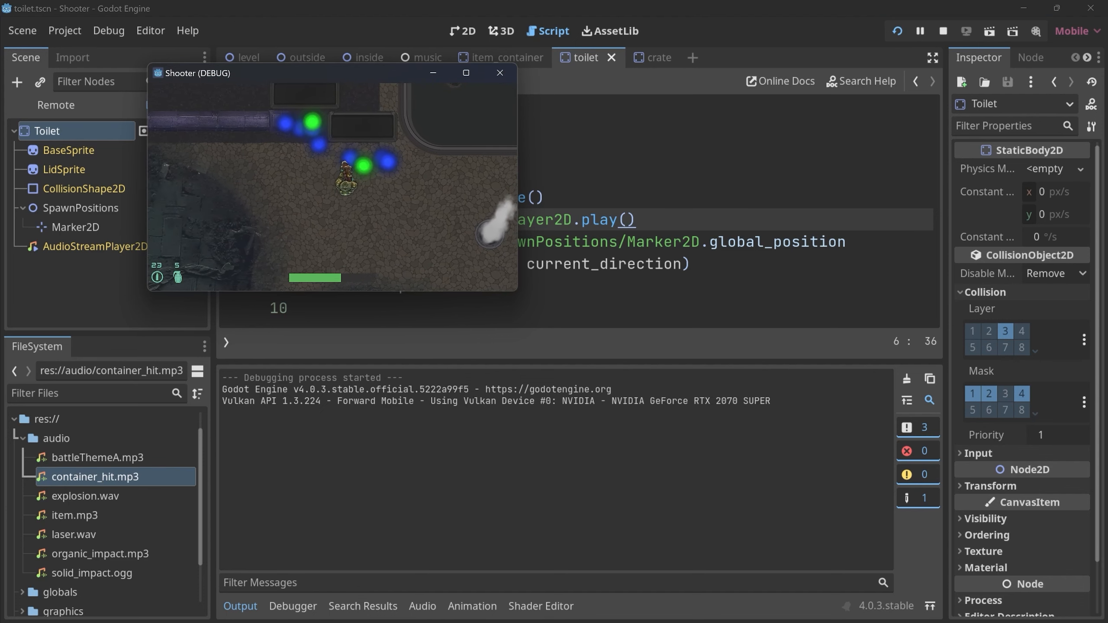
pyautogui.press('w')
pyautogui.press('s')
pyautogui.press('d')
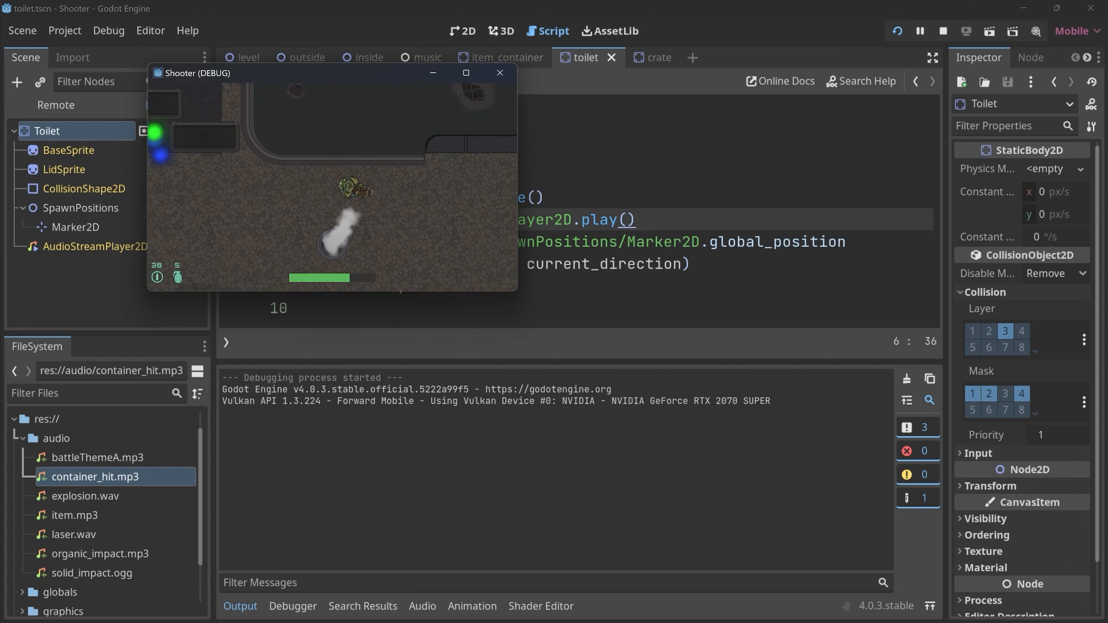
# Enter the house in the running game, shoot the toilet to test its hit sound, and end the test run.
pyautogui.press('w')
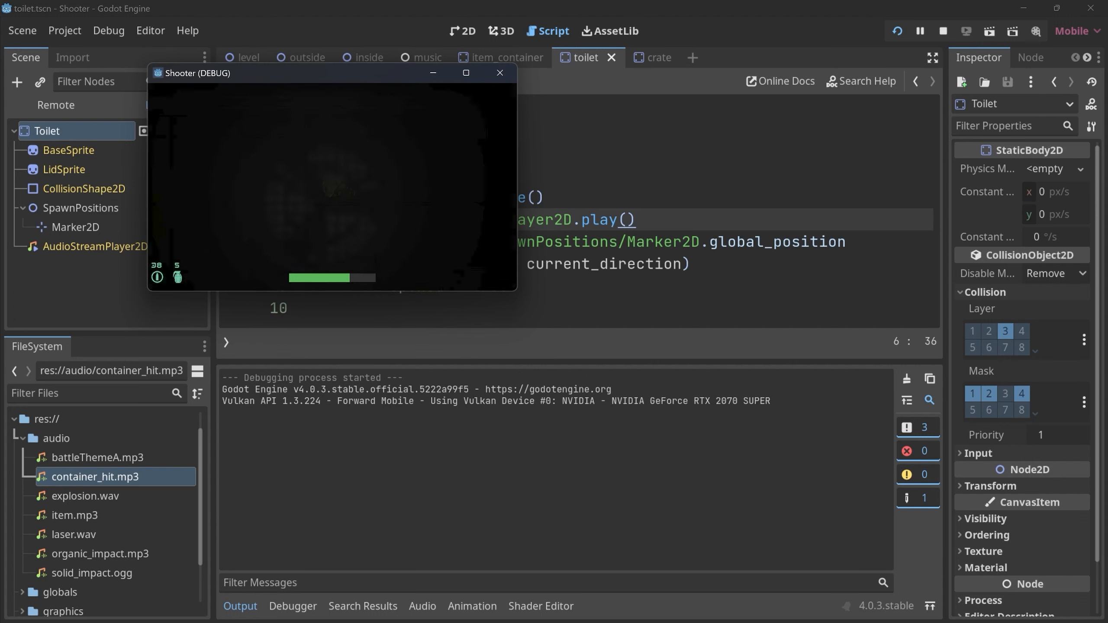
pyautogui.press('s')
pyautogui.press('a')
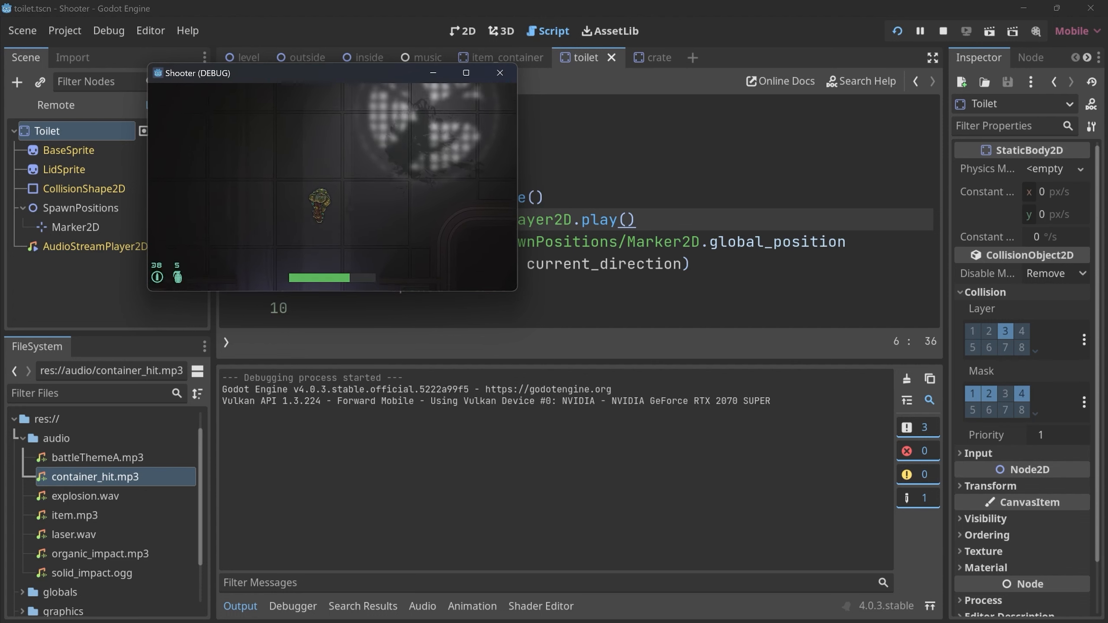
pyautogui.press('s')
pyautogui.press('a')
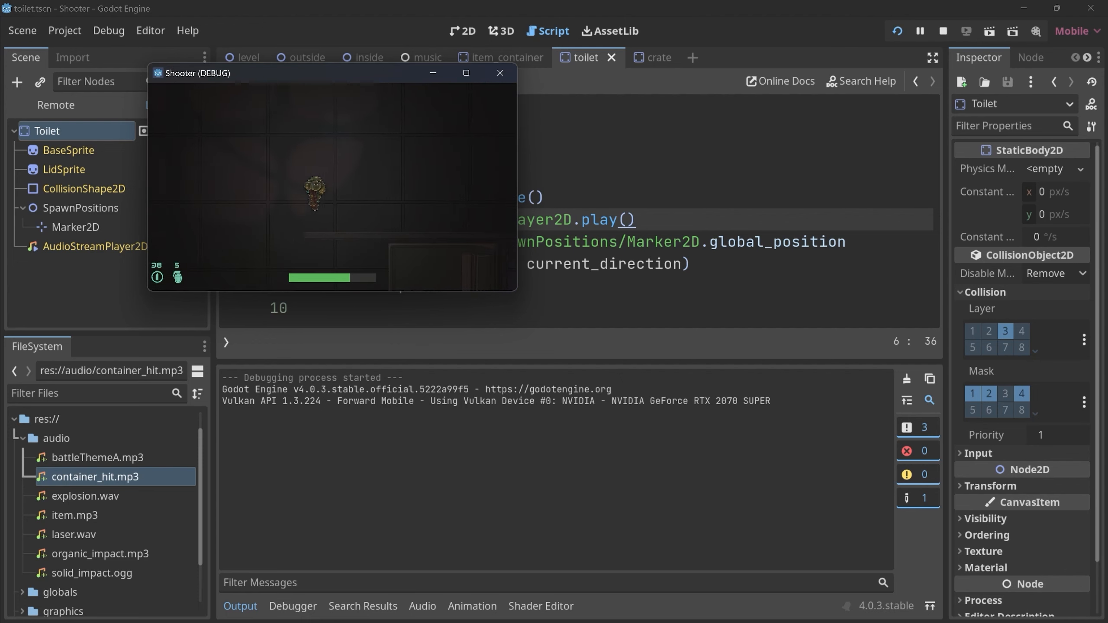
pyautogui.press('s')
pyautogui.press('a')
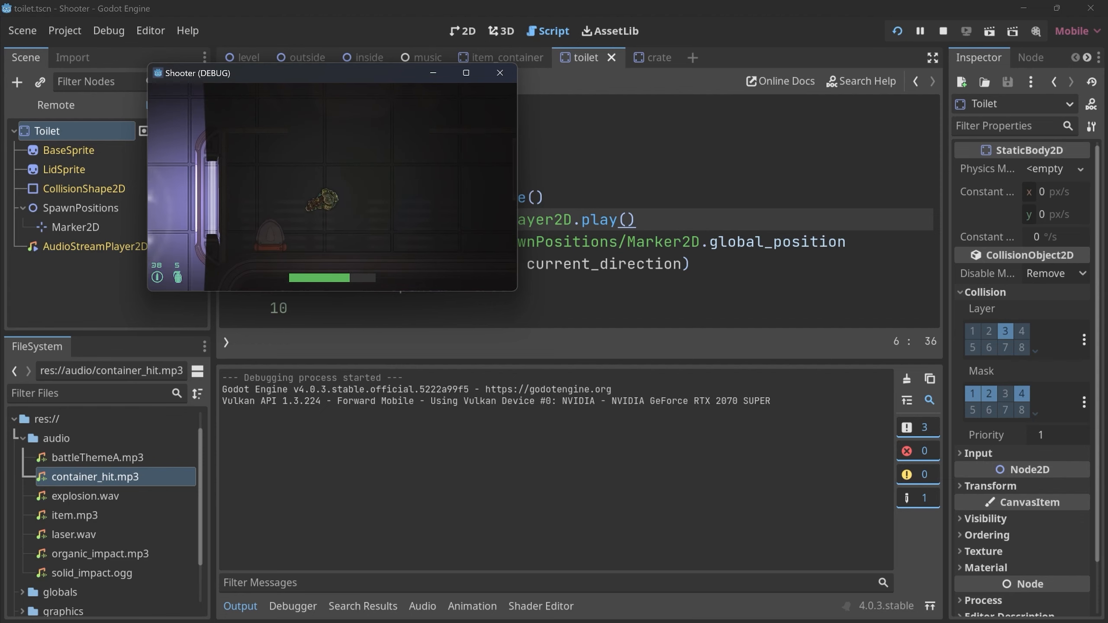
pyautogui.click(276, 215)
pyautogui.press('d')
pyautogui.press('w')
pyautogui.press('a')
pyautogui.press('s')
pyautogui.press('a')
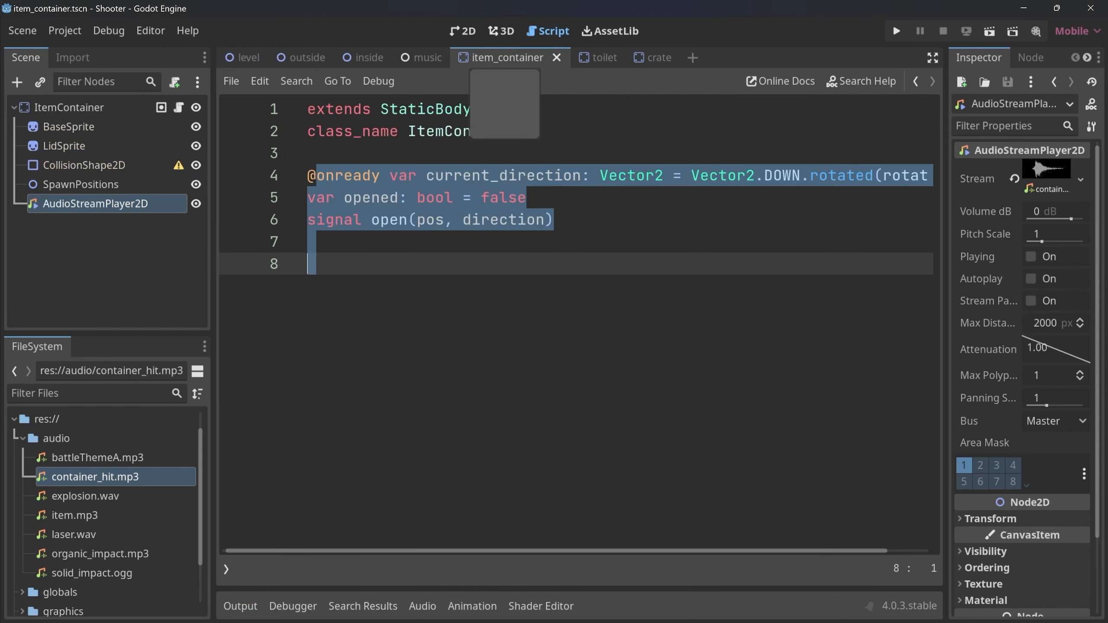
# Close the item_container, toilet and crate scenes, and open the item scene.
pyautogui.click(556, 58)
pyautogui.click(503, 57)
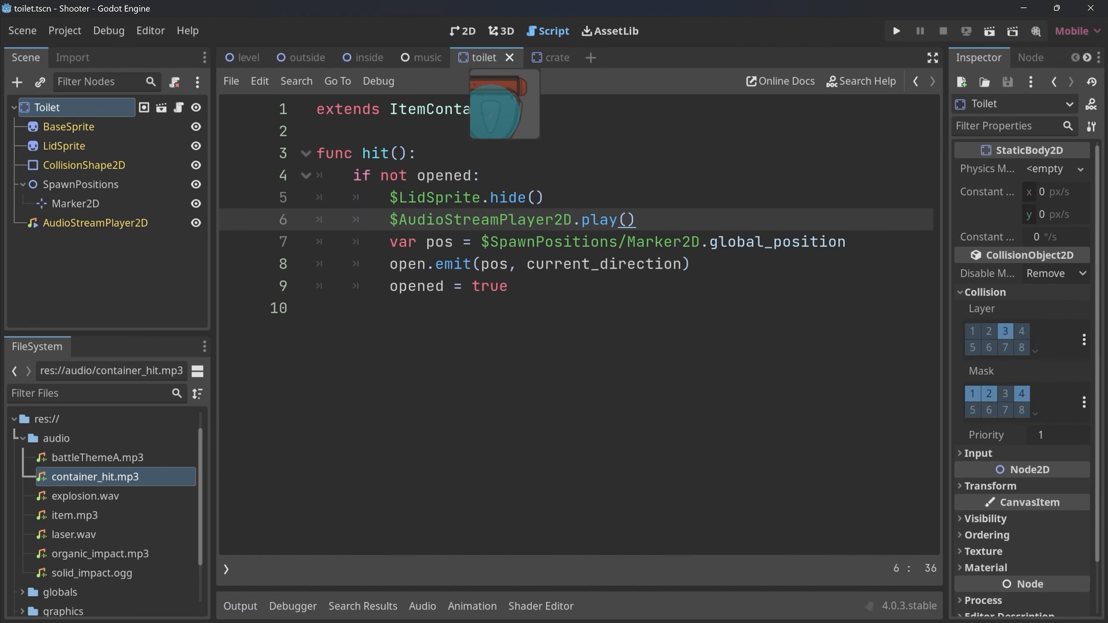
pyautogui.click(528, 57)
pyautogui.click(501, 57)
pyautogui.click(528, 58)
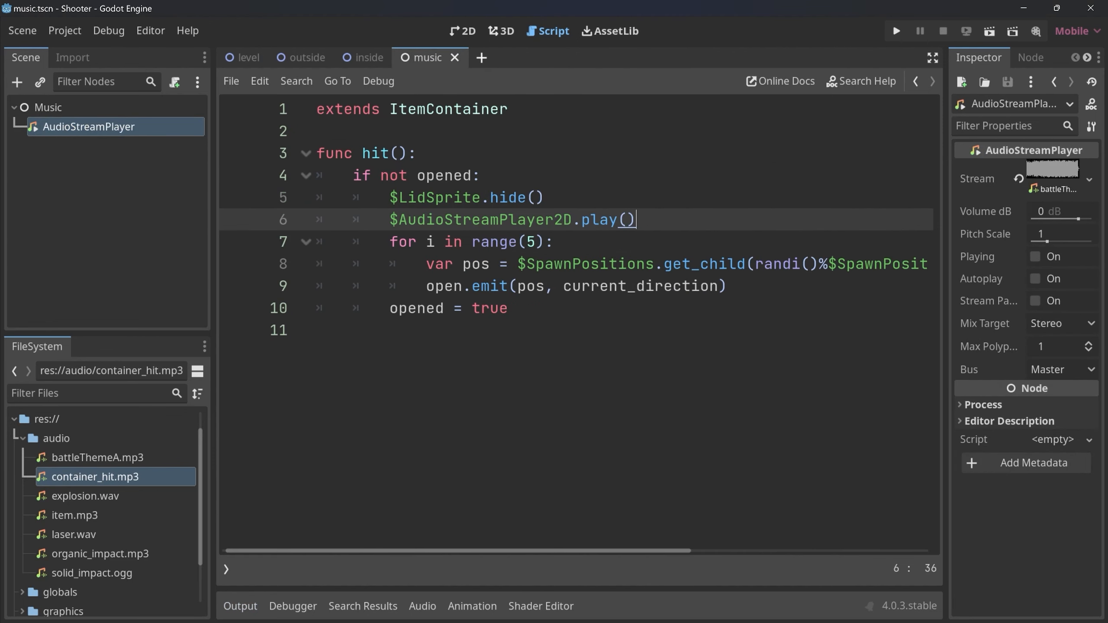
pyautogui.hotkey('ctrl', 'shift', 'o')
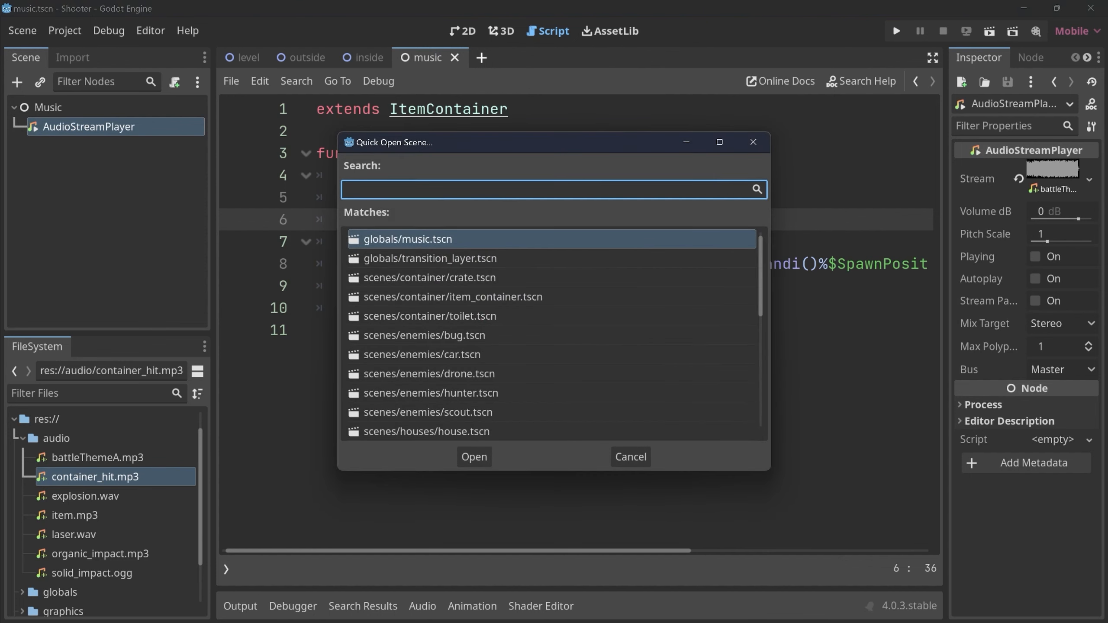
pyautogui.write('item')
pyautogui.press('Return')
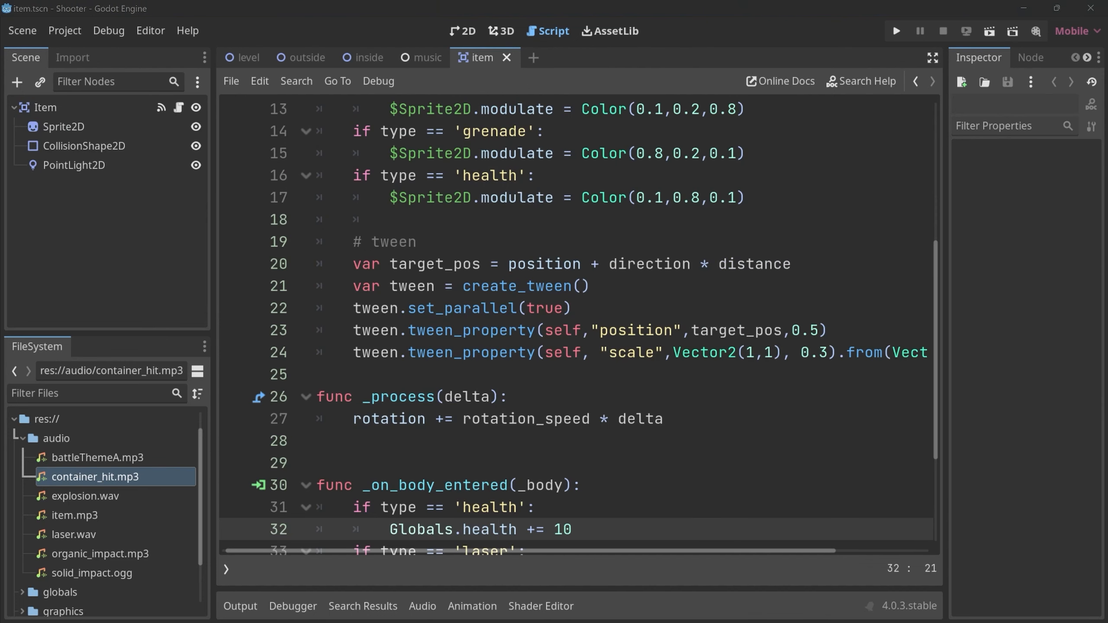
# Add an AudioStreamPlayer2D node to Item and assign item.mp3 as its stream.
pyautogui.click(45, 108)
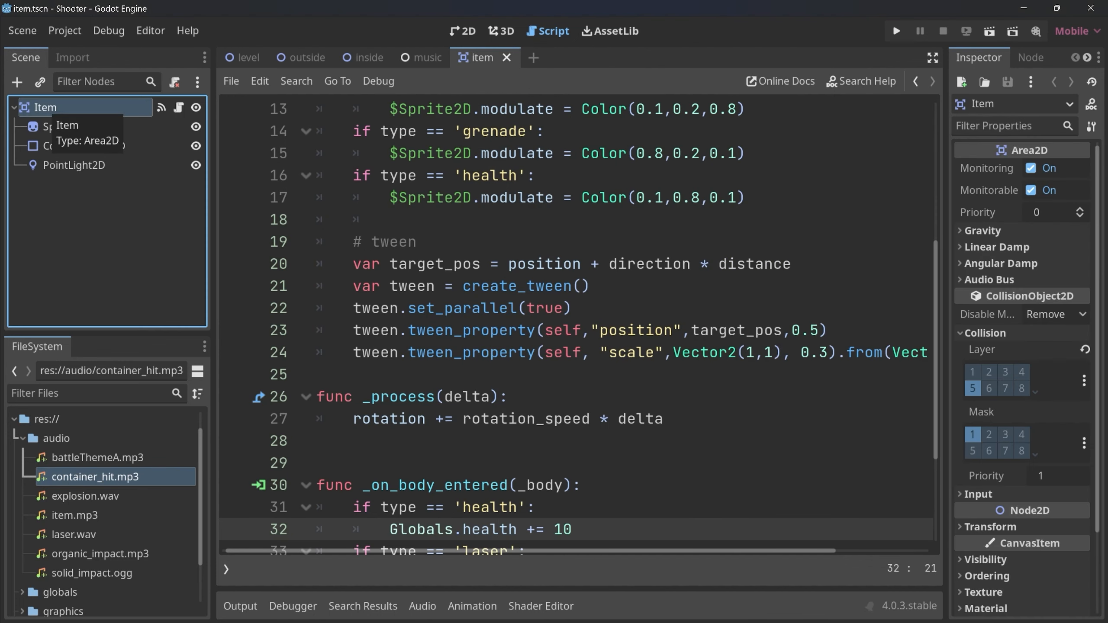
pyautogui.hotkey('ctrl', 'a')
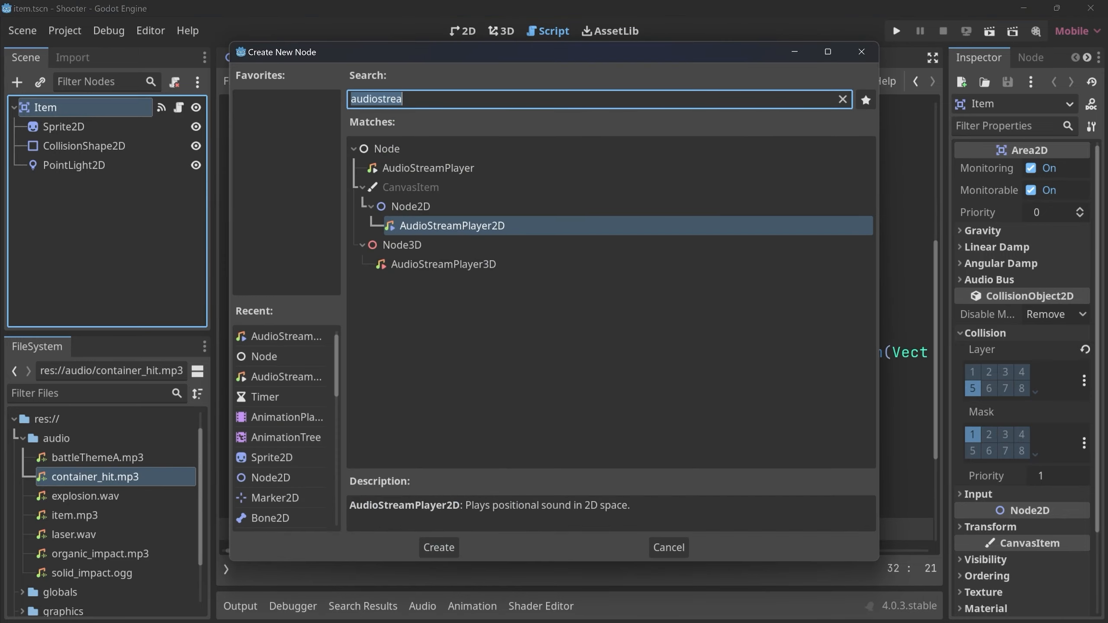
pyautogui.press('Return')
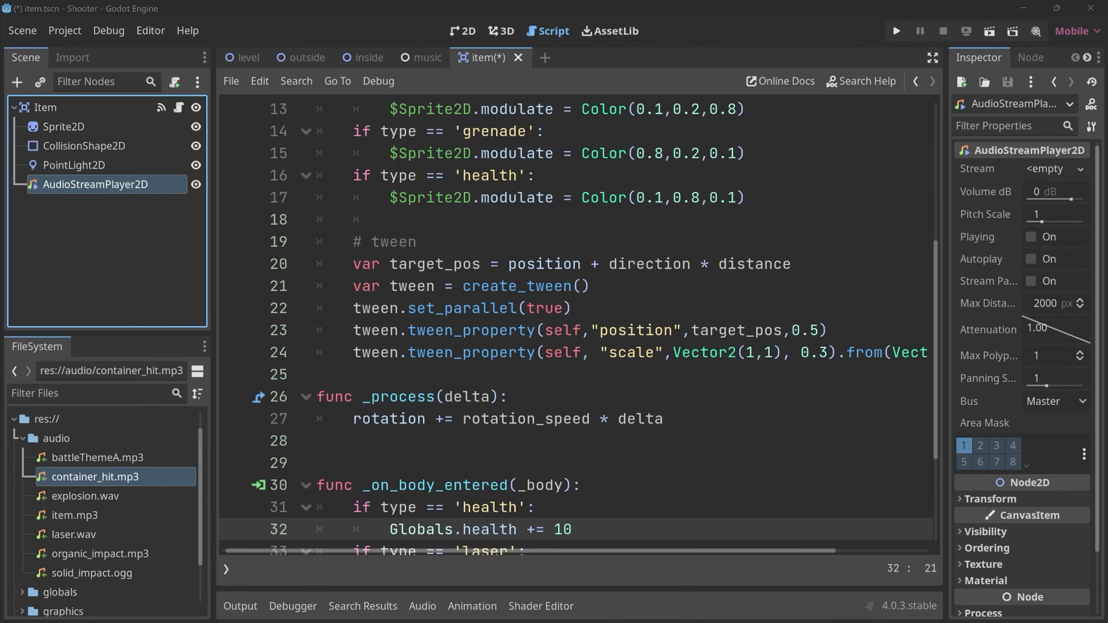
pyautogui.click(75, 516)
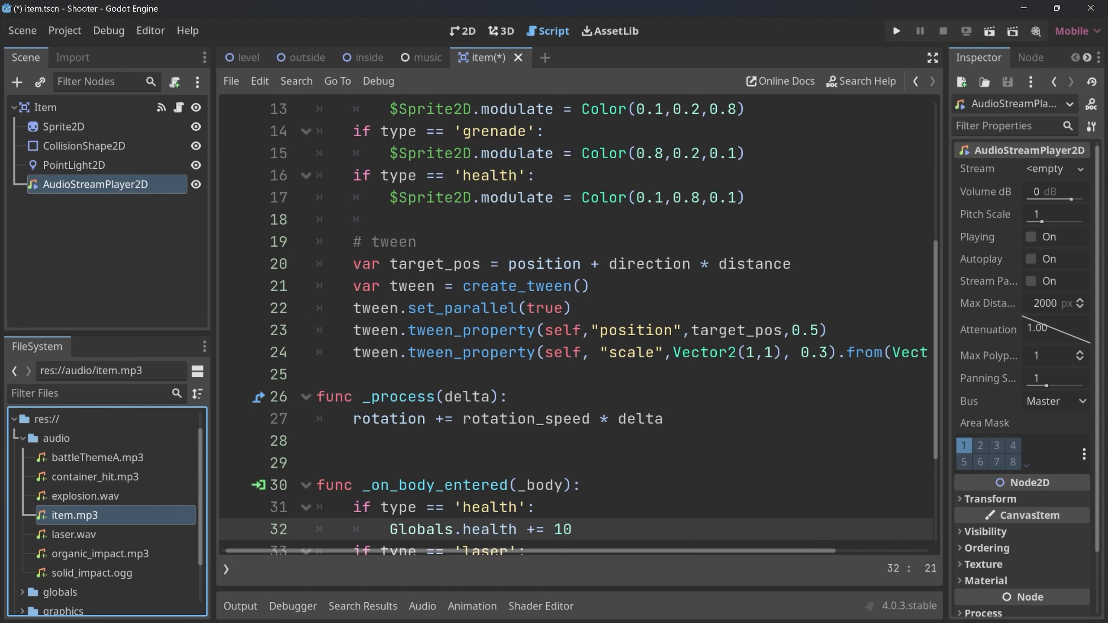
pyautogui.moveTo(74, 515); pyautogui.dragTo(1047, 170)
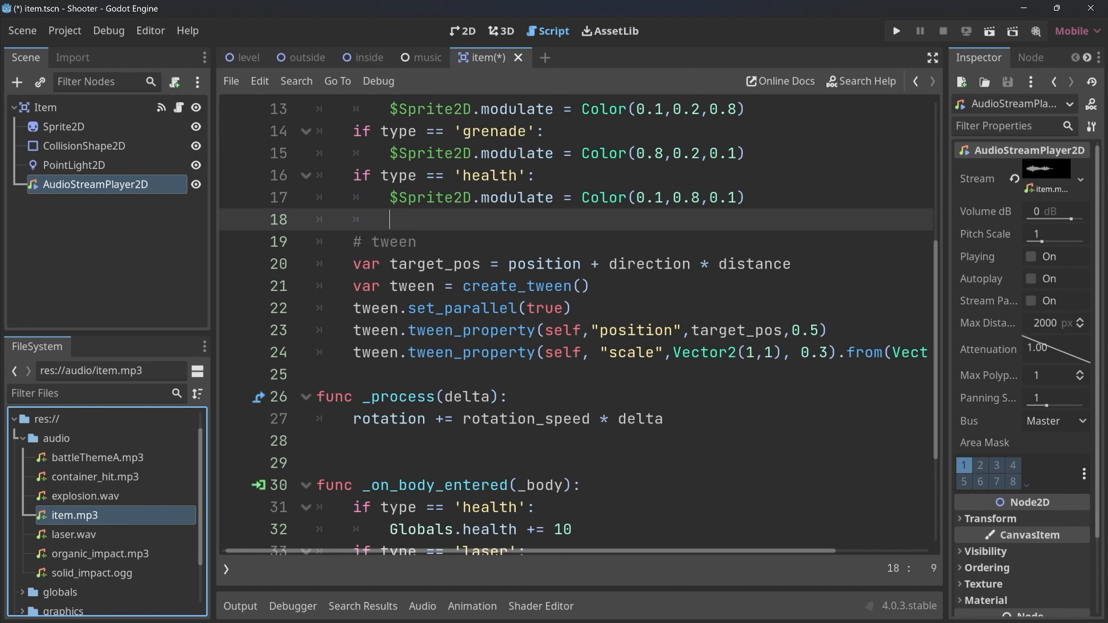
# In the item script's _on_body_entered function, add $AudioStreamPlayer2D.play() above the queue_free() line and save.
pyautogui.click(436, 374)
pyautogui.press('Return')
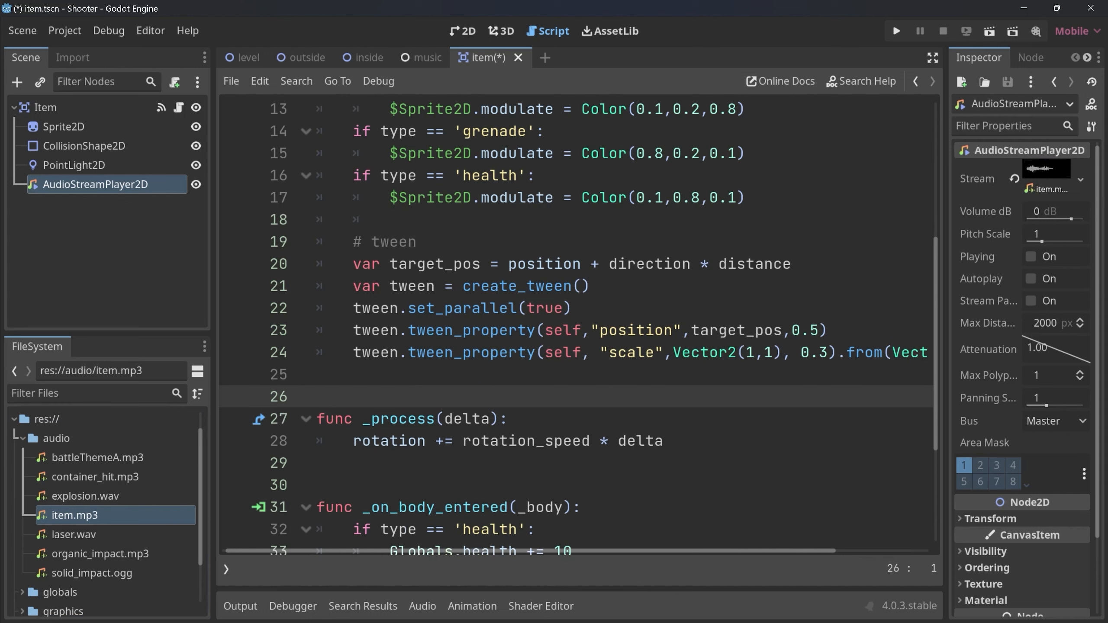
pyautogui.scroll(-3, 575, 323)
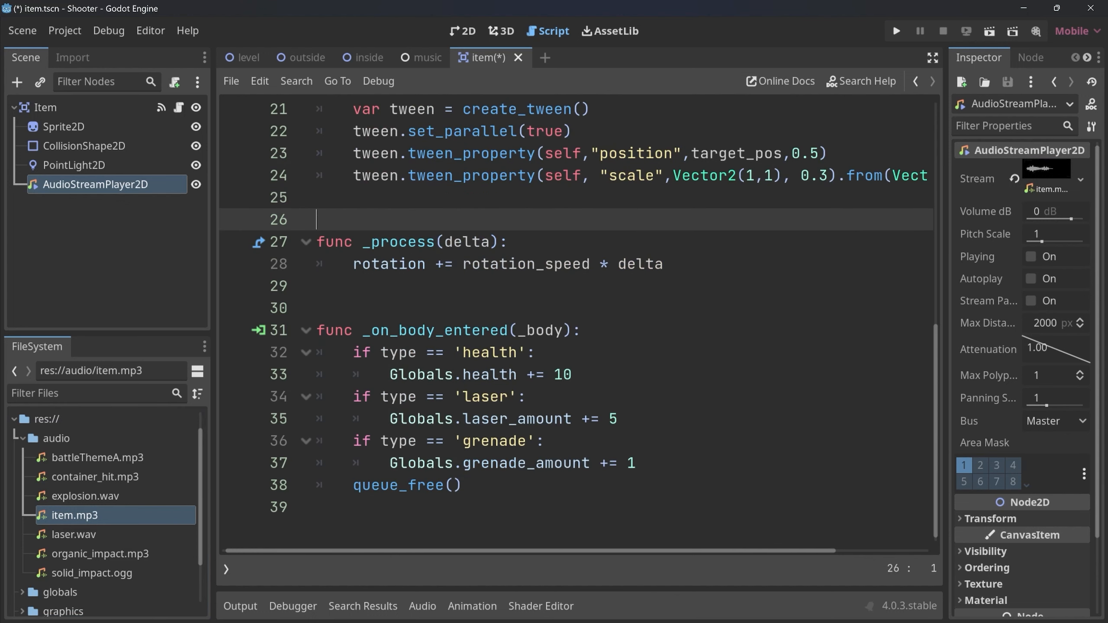
pyautogui.moveTo(353, 330); pyautogui.dragTo(637, 463)
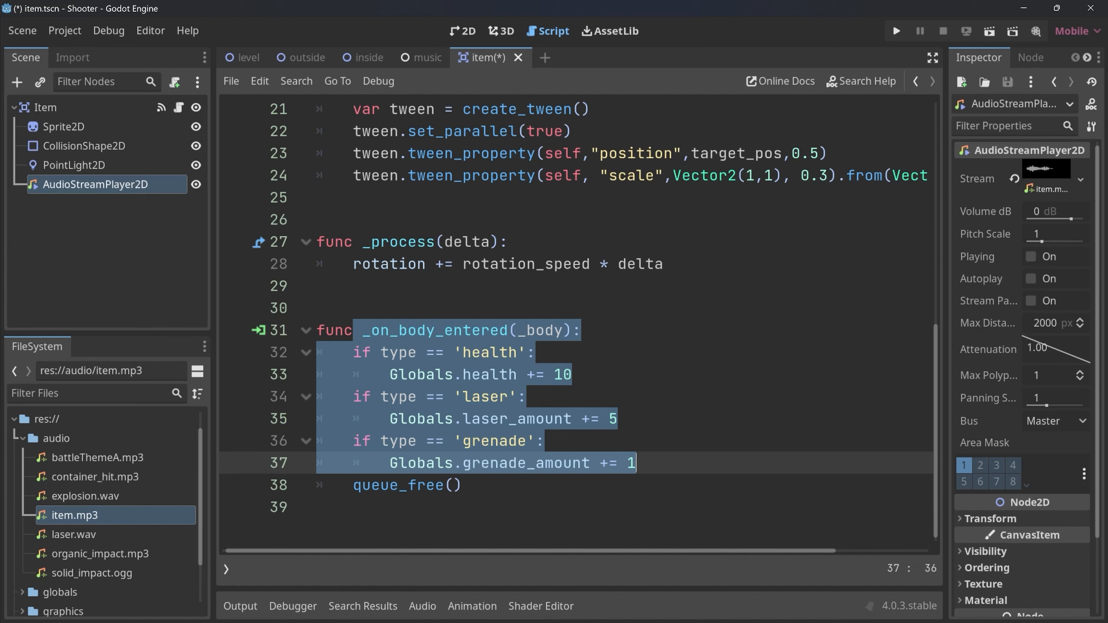
pyautogui.press('Right')
pyautogui.press('Return')
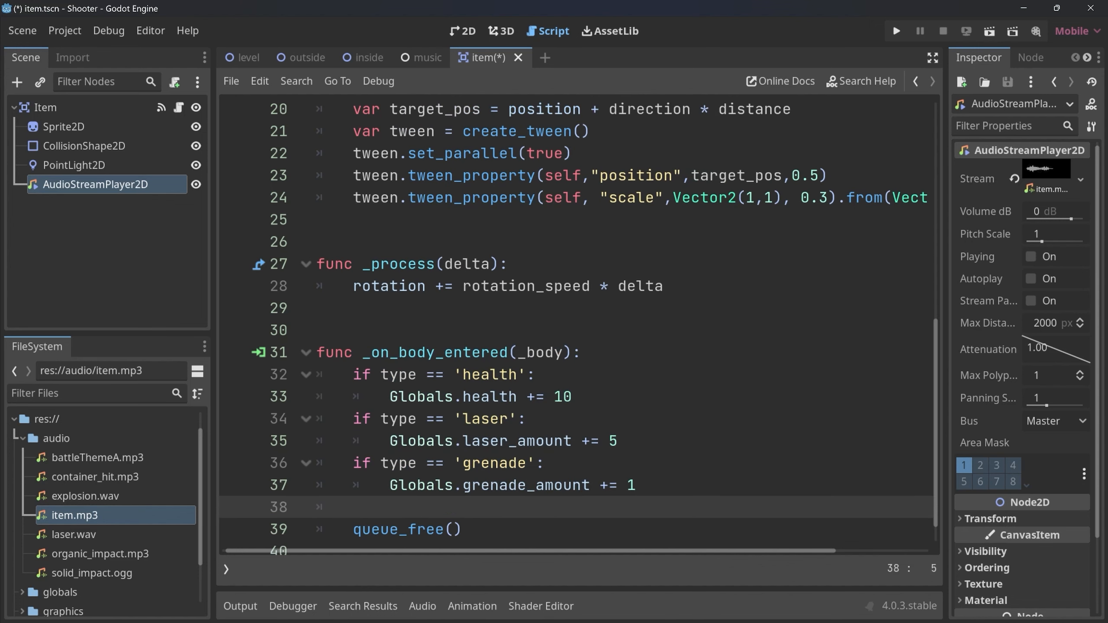
pyautogui.write('$AudioStreamPlayer2D')
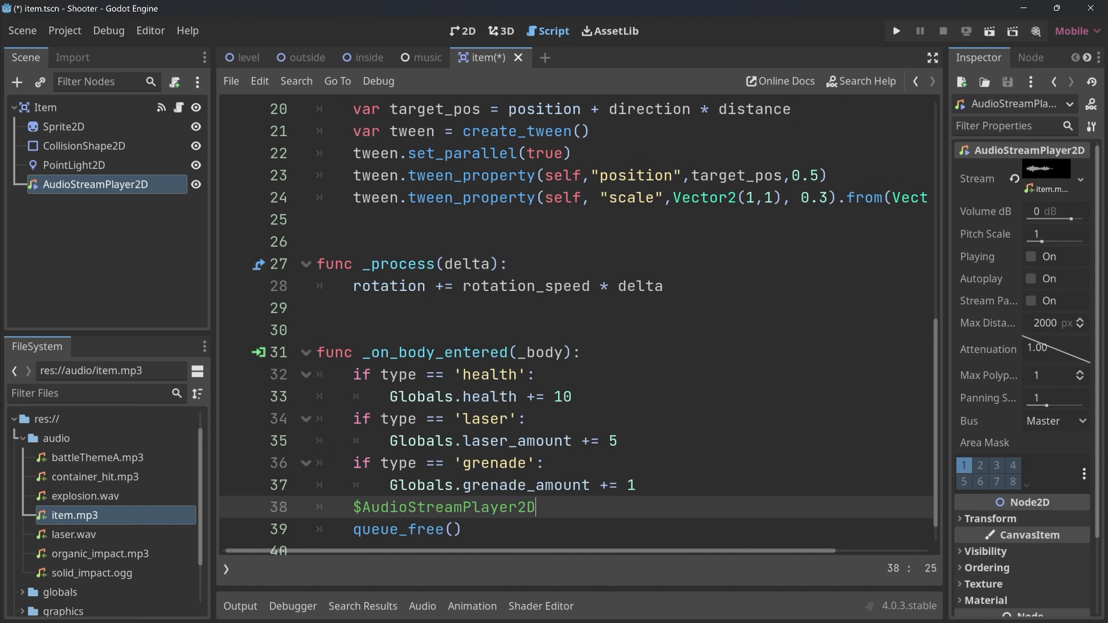
pyautogui.write('.play')
pyautogui.press('Return')
pyautogui.hotkey('ctrl', 's')
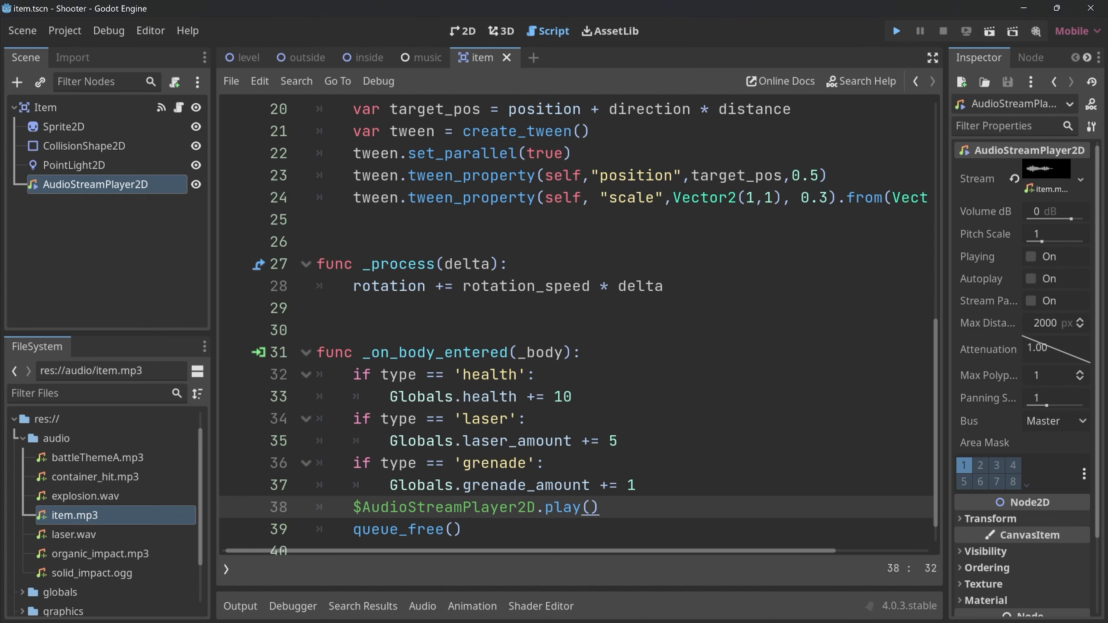
# Run the game, shoot the item container, collect the dropped items to test the pickup sound, and end the test run.
pyautogui.press('F5')
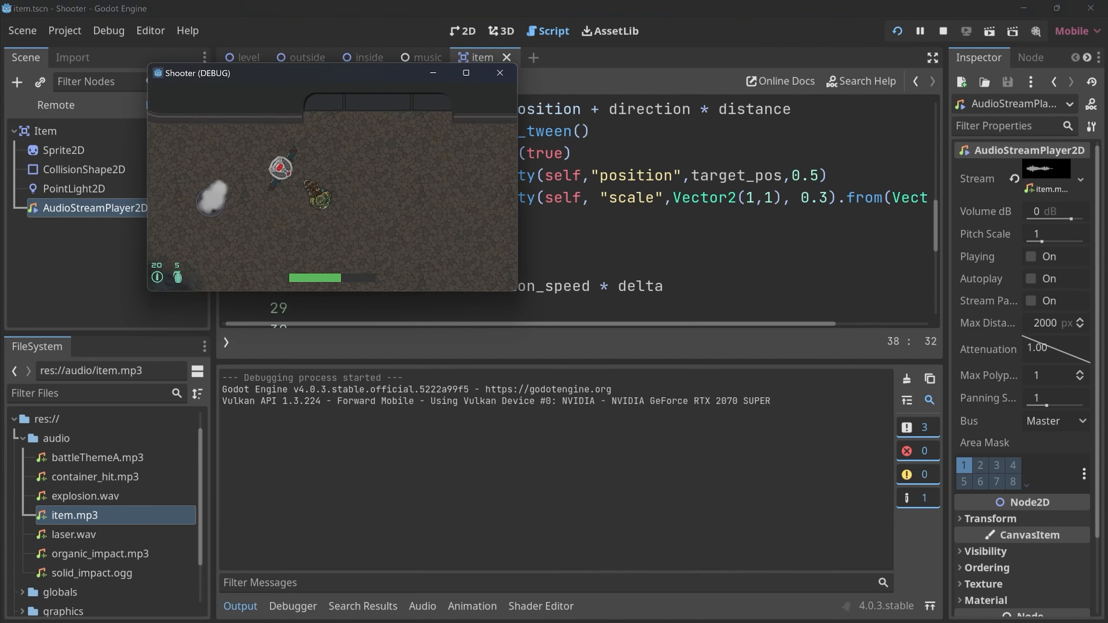
pyautogui.press('s')
pyautogui.press('a')
pyautogui.press('w')
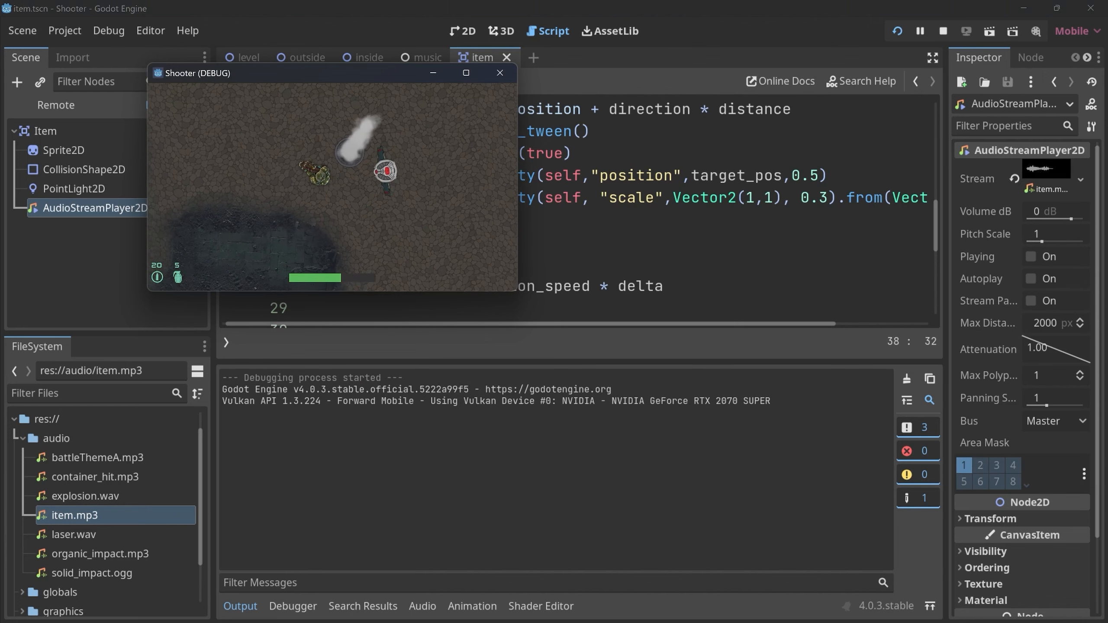
pyautogui.press('a')
pyautogui.press('w')
pyautogui.press('d')
pyautogui.click(342, 126)
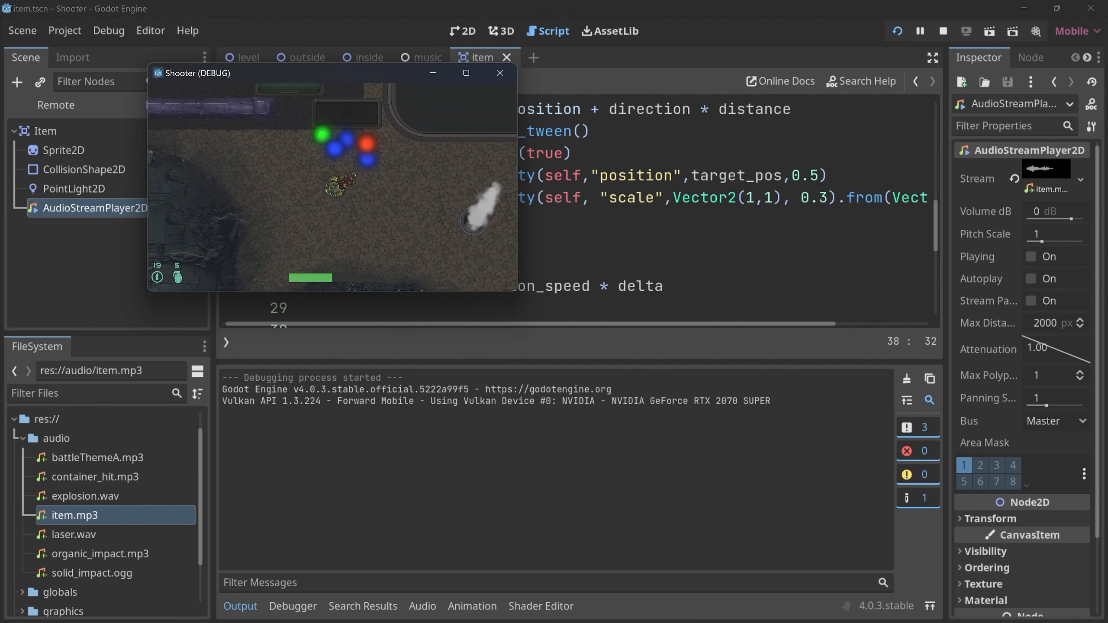
pyautogui.press('w')
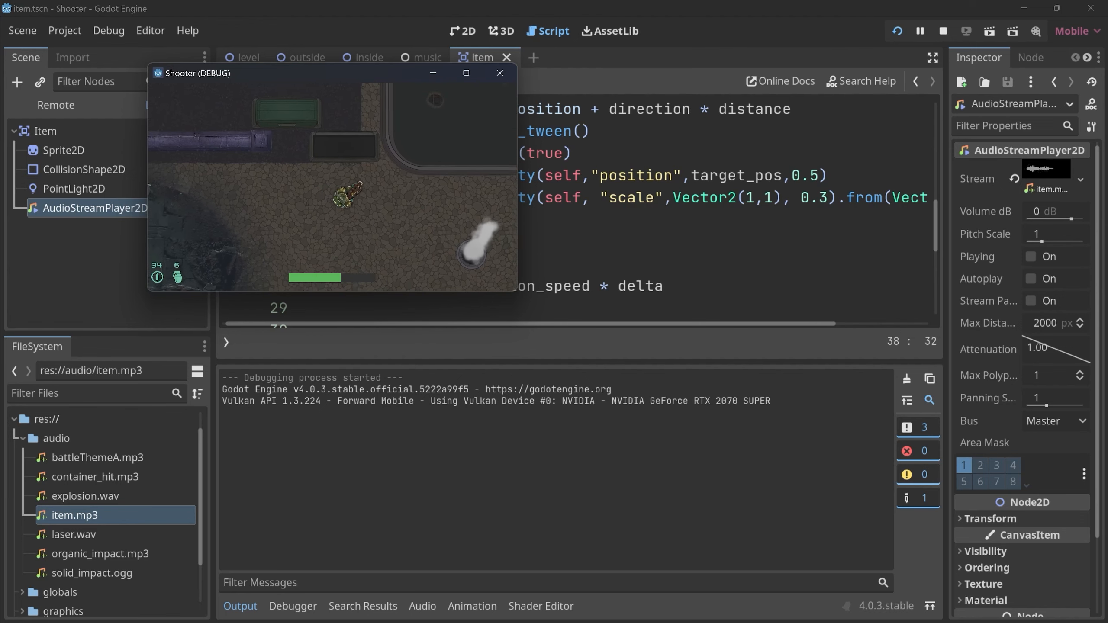
pyautogui.click(499, 72)
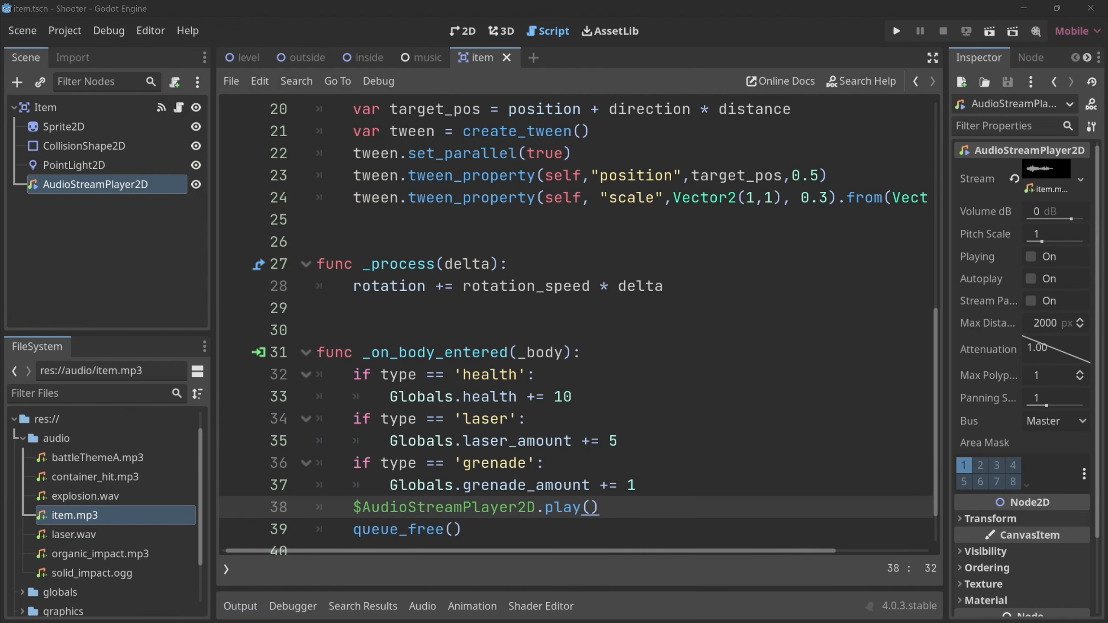
# Examine the order of the $AudioStreamPlayer2D.play() and queue_free() lines in the item script's _on_body_entered function.
pyautogui.moveTo(353, 507); pyautogui.dragTo(599, 507)
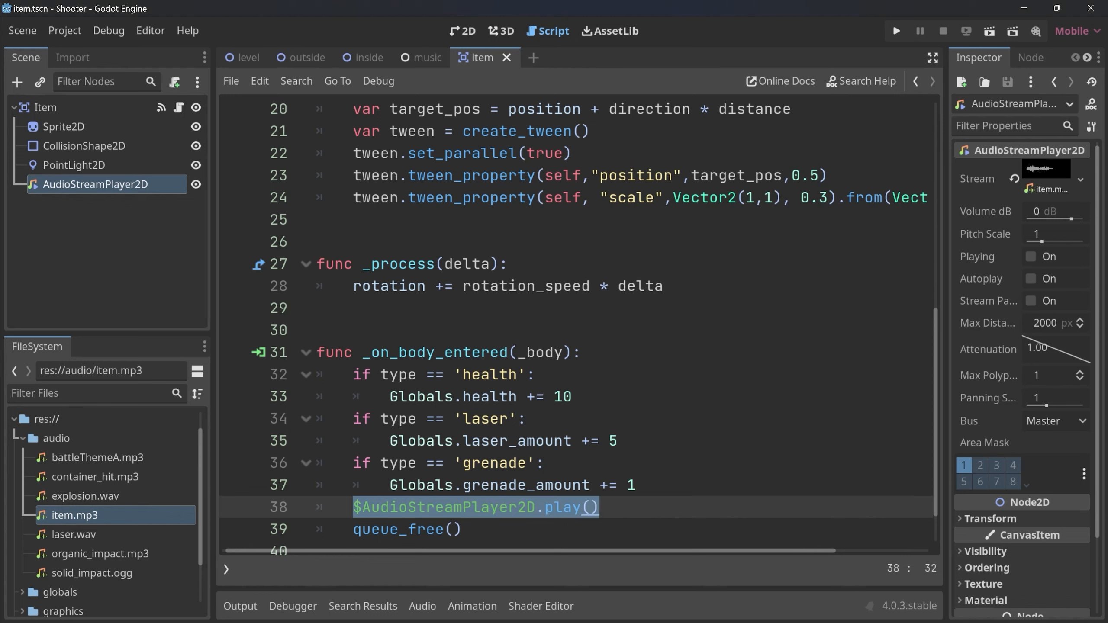
pyautogui.hotkey('shift', 'Down')
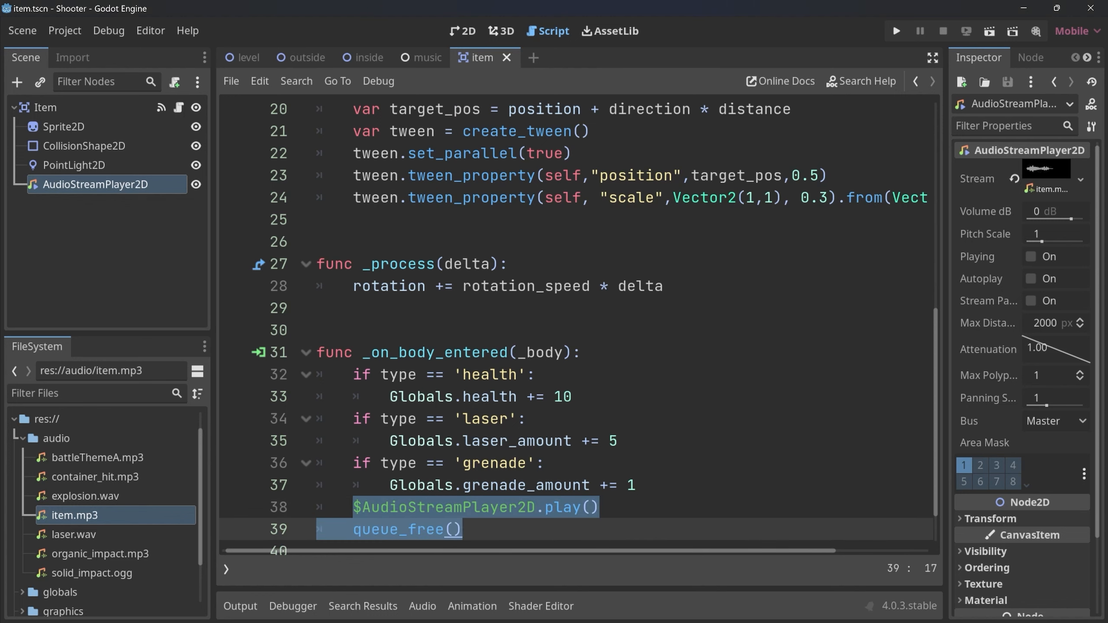
pyautogui.press('Right')
pyautogui.hotkey('shift', 'Home')
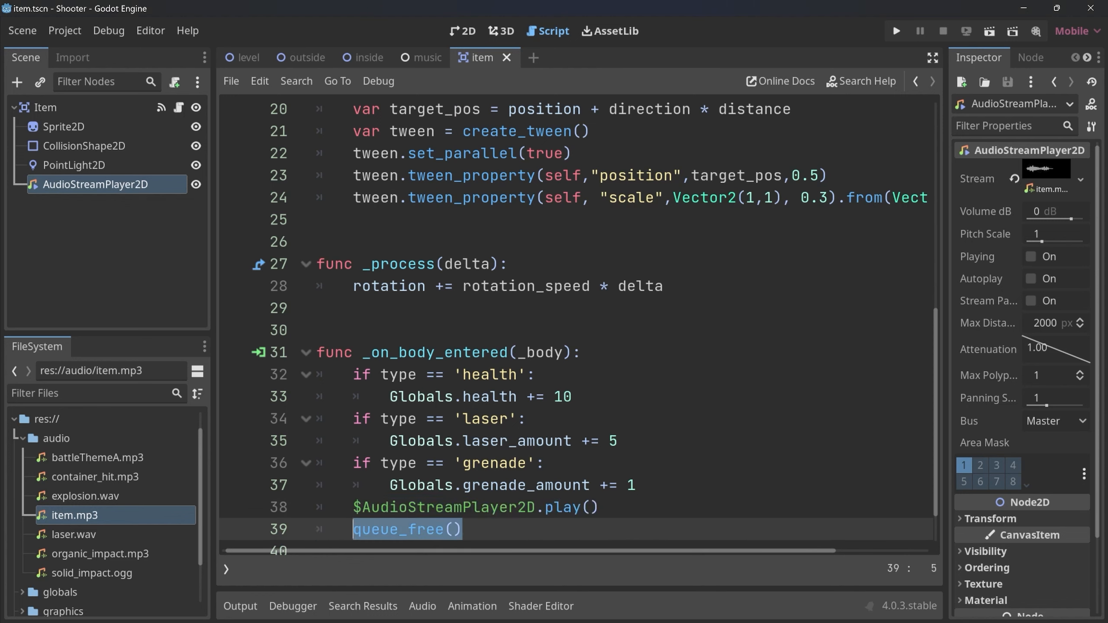
pyautogui.hotkey('shift', 'Up')
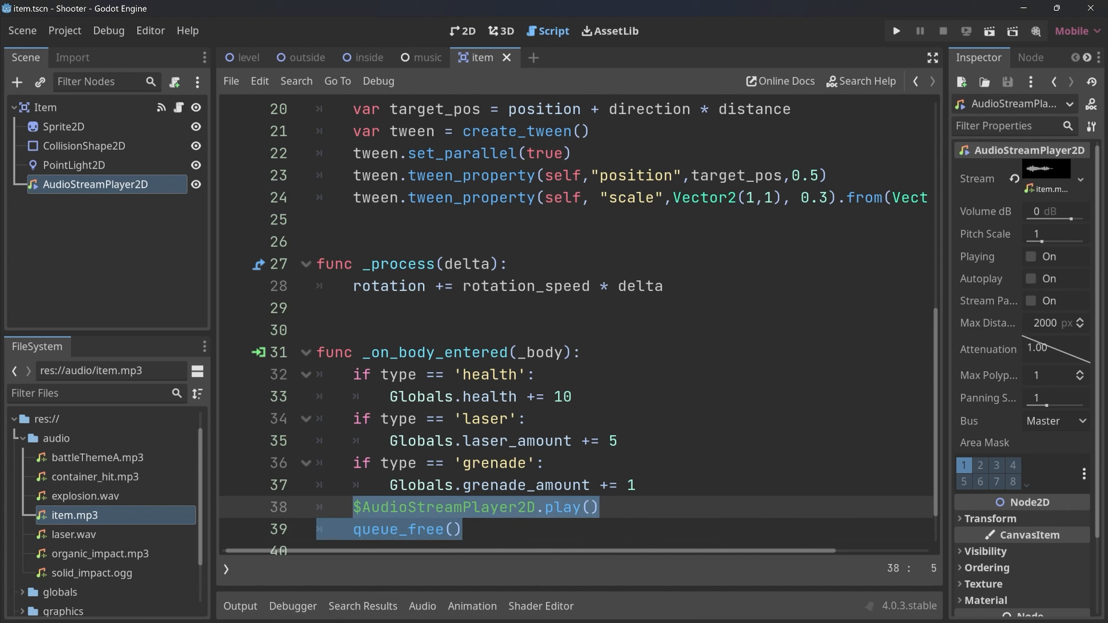
pyautogui.press('Left')
pyautogui.press('Down')
pyautogui.hotkey('shift', 'Right')
pyautogui.hotkey('shift', 'Right')
pyautogui.hotkey('shift', 'Right')
pyautogui.hotkey('shift', 'Right')
pyautogui.hotkey('shift', 'Right')
pyautogui.hotkey('shift', 'Right')
pyautogui.hotkey('shift', 'Right')
pyautogui.hotkey('shift', 'Right')
pyautogui.hotkey('shift', 'Right')
pyautogui.hotkey('shift', 'Right')
pyautogui.hotkey('shift', 'Right')
pyautogui.hotkey('shift', 'Right')
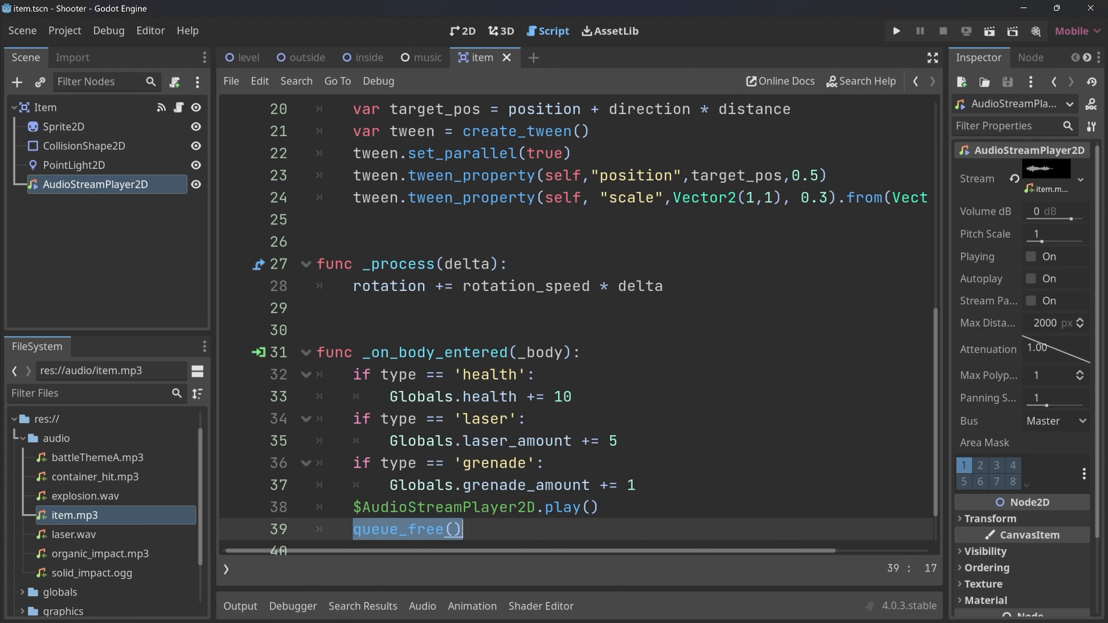
pyautogui.press('Up')
pyautogui.press('End')
pyautogui.hotkey('shift', 'Left')
pyautogui.hotkey('shift', 'Left')
pyautogui.hotkey('shift', 'Left')
pyautogui.hotkey('shift', 'Left')
pyautogui.hotkey('shift', 'Left')
pyautogui.hotkey('shift', 'Left')
pyautogui.hotkey('shift', 'Left')
pyautogui.hotkey('shift', 'Left')
pyautogui.hotkey('shift', 'Left')
pyautogui.hotkey('shift', 'Left')
pyautogui.hotkey('shift', 'Left')
pyautogui.hotkey('shift', 'Left')
pyautogui.hotkey('shift', 'Left')
pyautogui.hotkey('shift', 'Left')
pyautogui.hotkey('shift', 'Left')
pyautogui.hotkey('shift', 'Left')
pyautogui.hotkey('shift', 'Left')
pyautogui.hotkey('shift', 'Left')
pyautogui.hotkey('shift', 'Left')
pyautogui.hotkey('shift', 'Left')
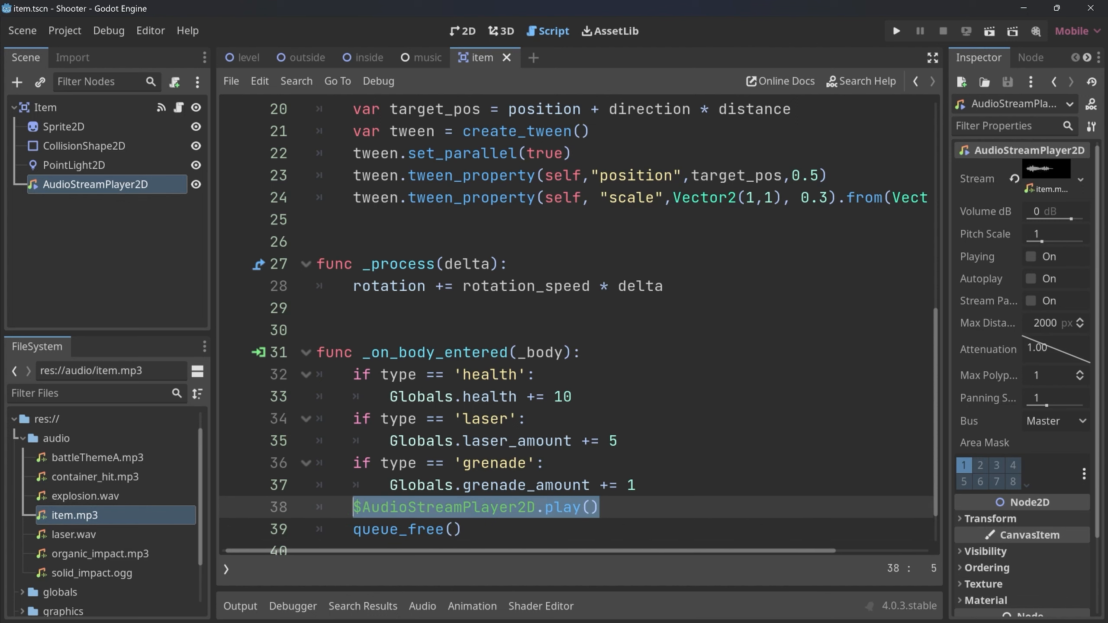
# In _on_body_entered, insert await $AudioStreamPlayer2D.finished between the play() and queue_free() lines.
pyautogui.press('End')
pyautogui.press('Return')
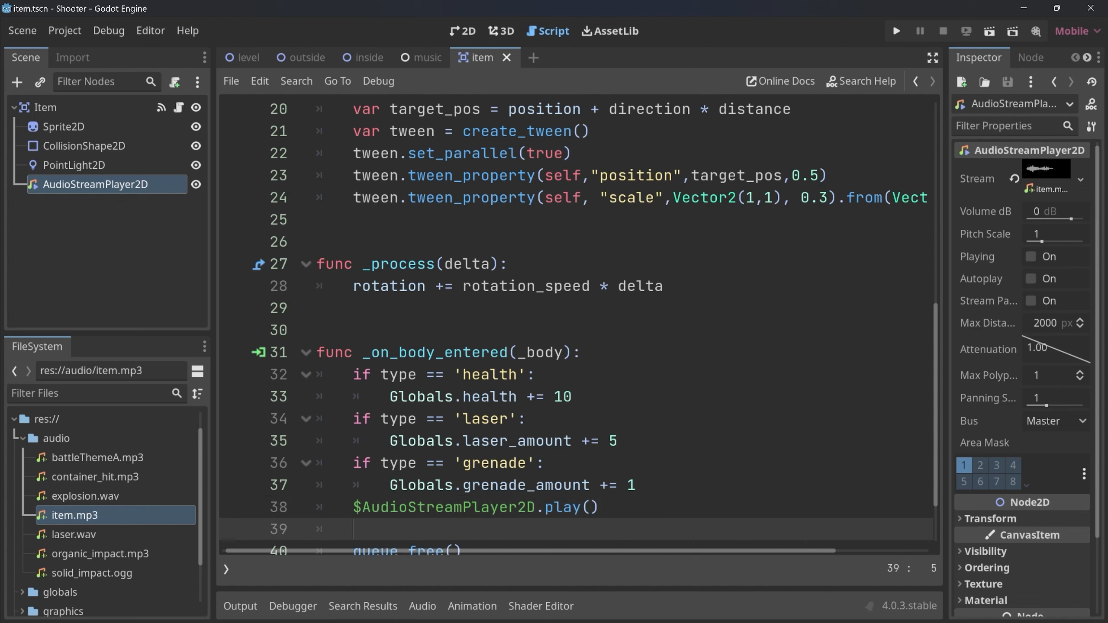
pyautogui.write('await ')
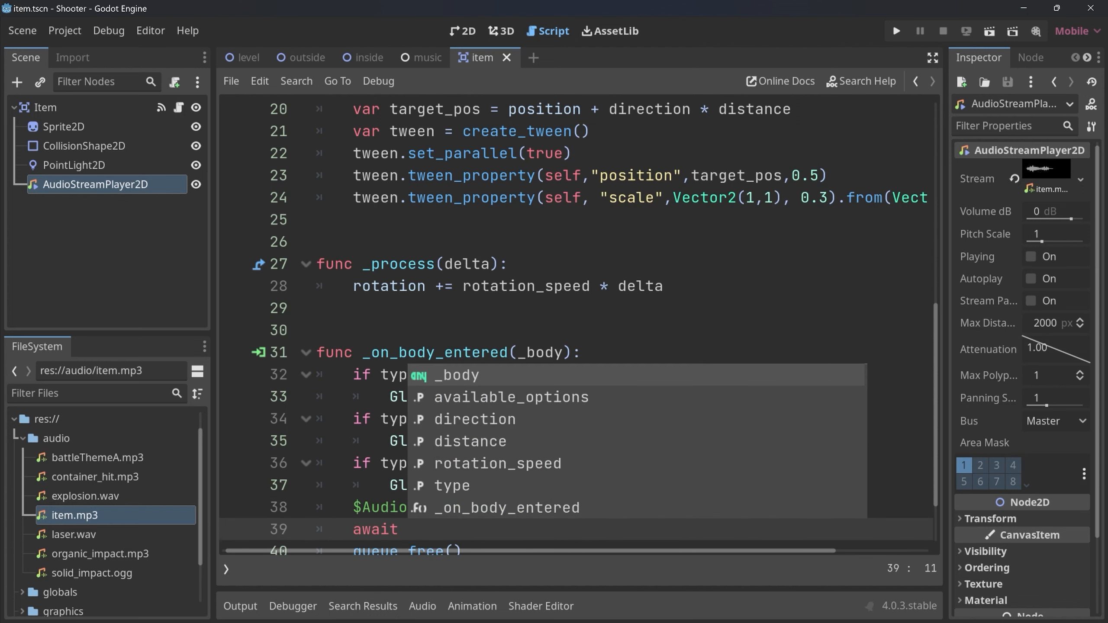
pyautogui.write('$AudioStreamPlayer2D')
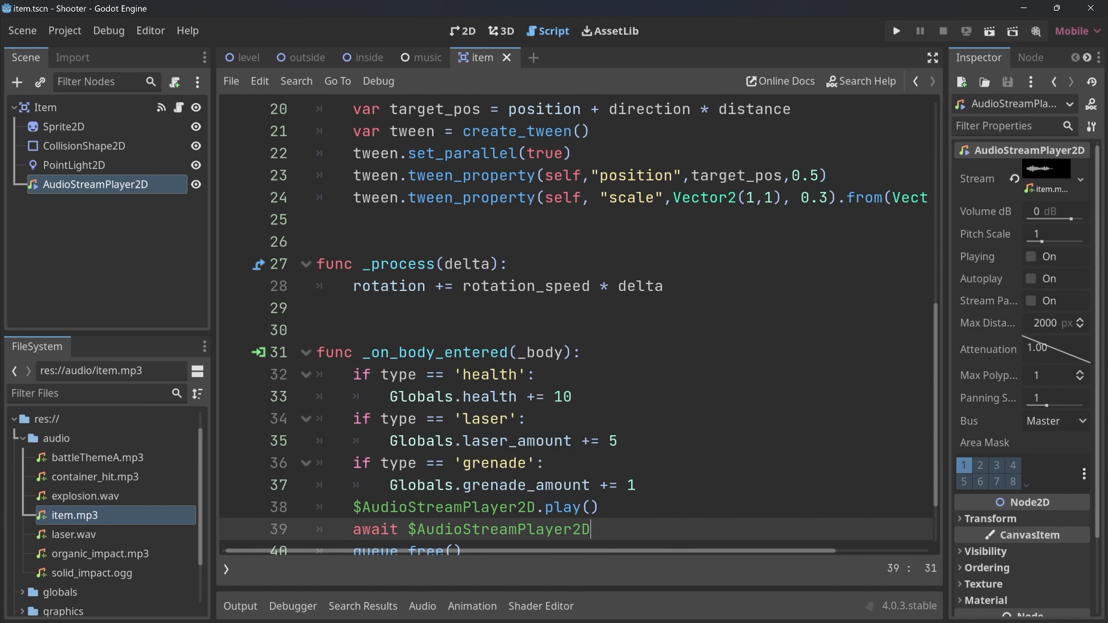
pyautogui.write('.')
pyautogui.press('Down')
pyautogui.press('Down')
pyautogui.press('Down')
pyautogui.press('Down')
pyautogui.press('Down')
pyautogui.press('Down')
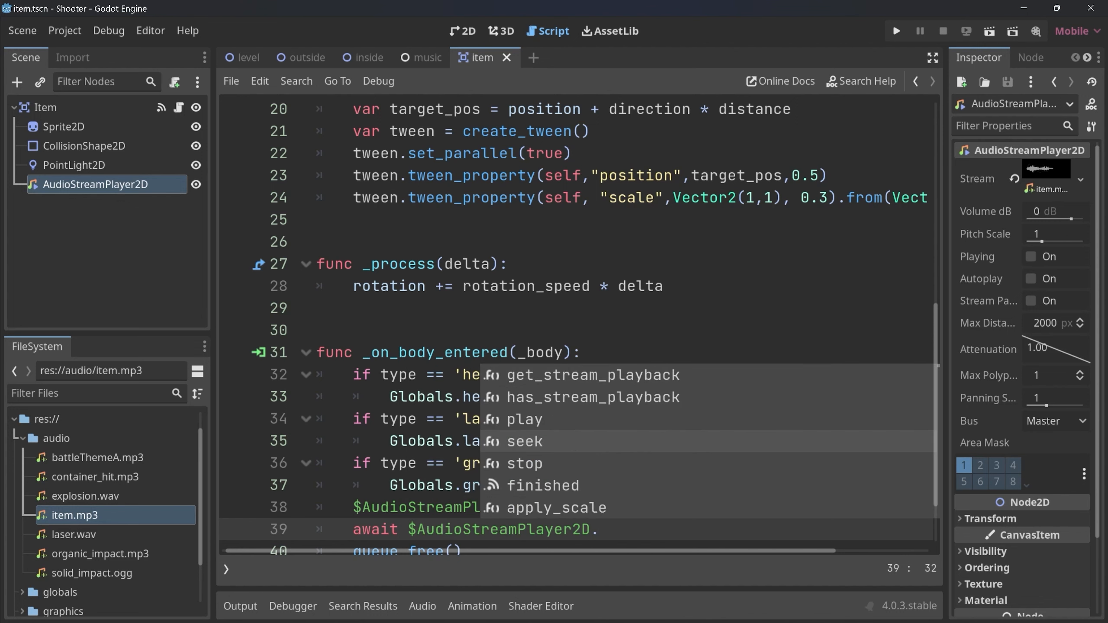
pyautogui.press('Return')
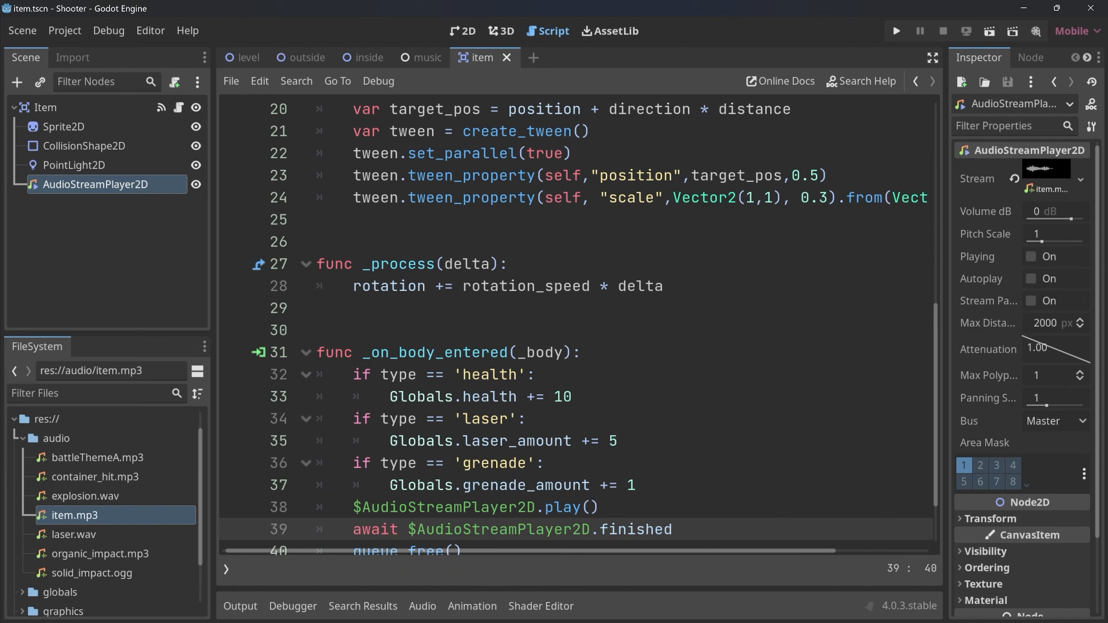
# Delete the Drone node from Enemies in the outside scene and show the scene in the 2D view.
pyautogui.click(307, 58)
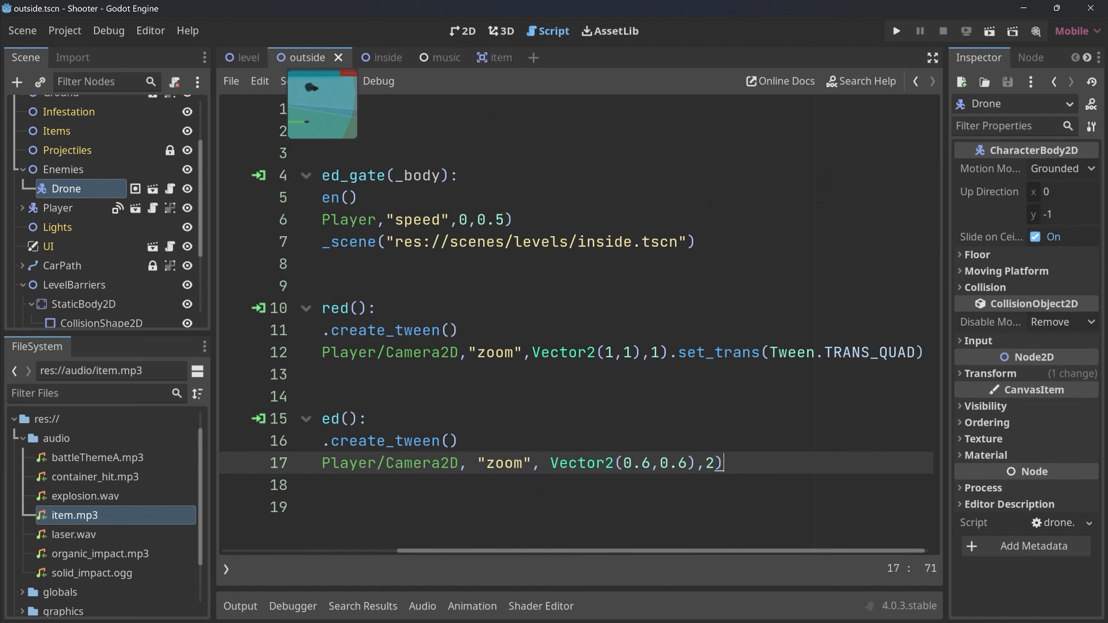
pyautogui.click(152, 189)
pyautogui.press('Delete')
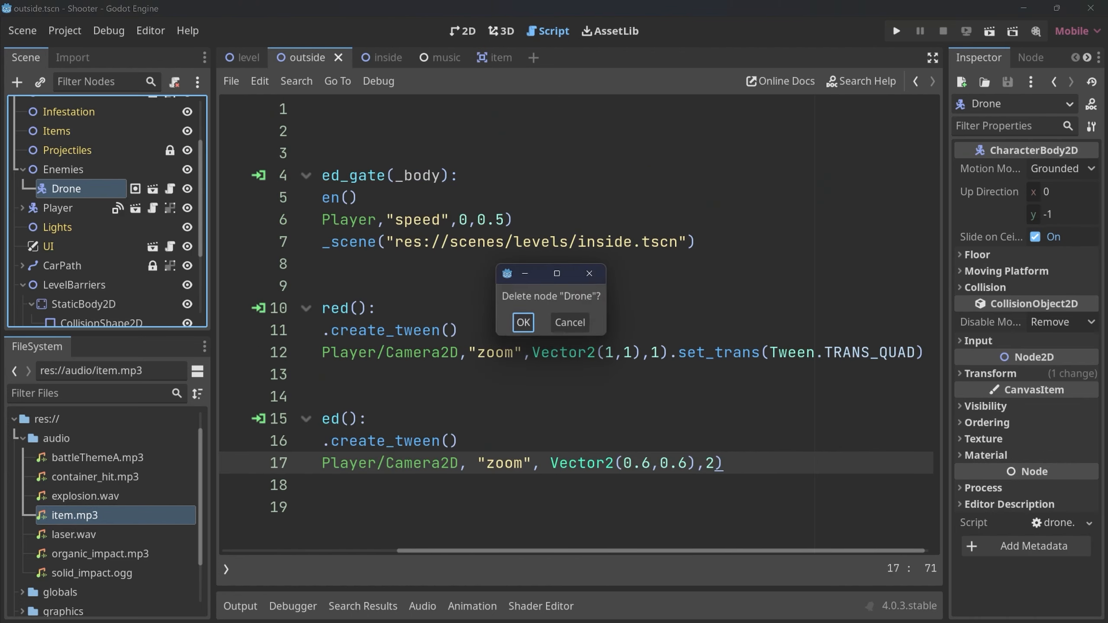
pyautogui.press('Return')
pyautogui.press('F1')
pyautogui.press('Escape')
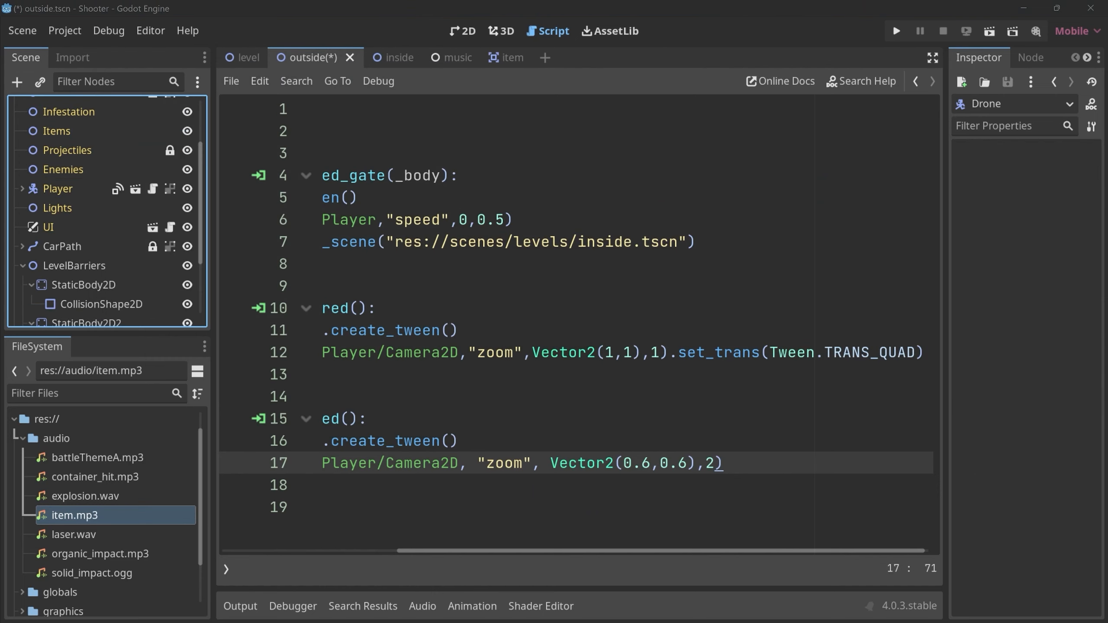
pyautogui.hotkey('ctrl', 'F1')
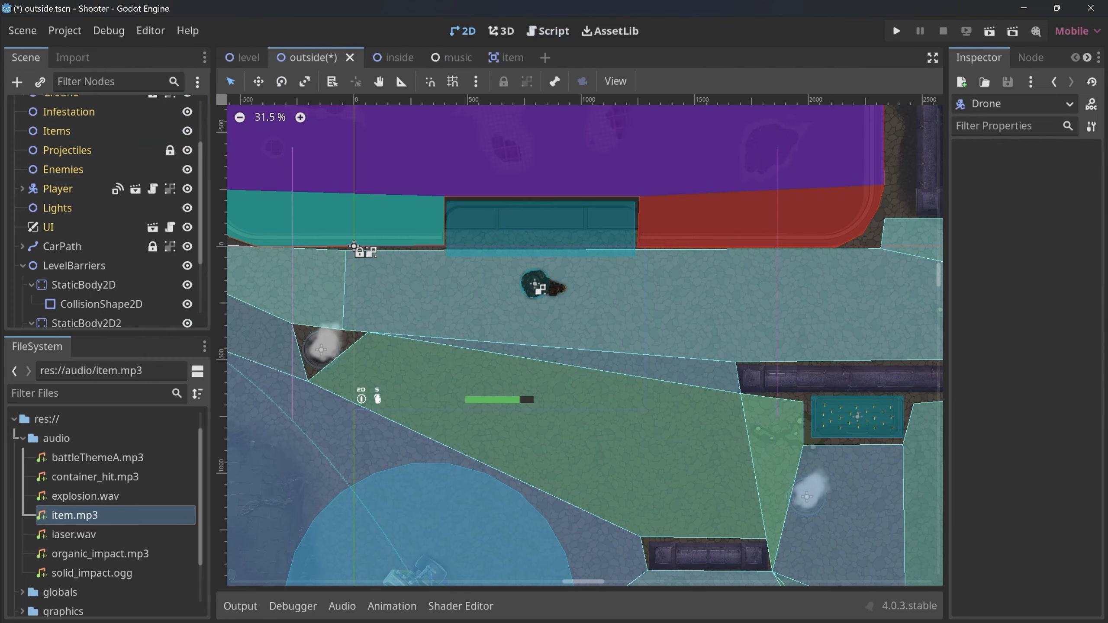
# Run the game, shoot the item container, pick up the items to test the awaited pickup sound, and end the test run.
pyautogui.press('F5')
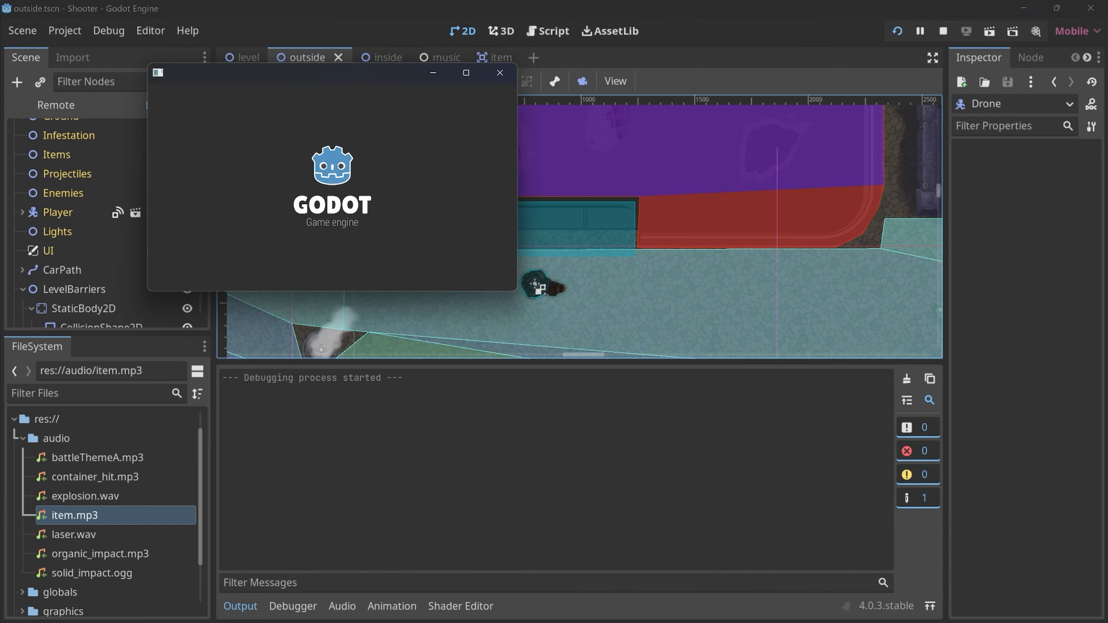
pyautogui.press('a')
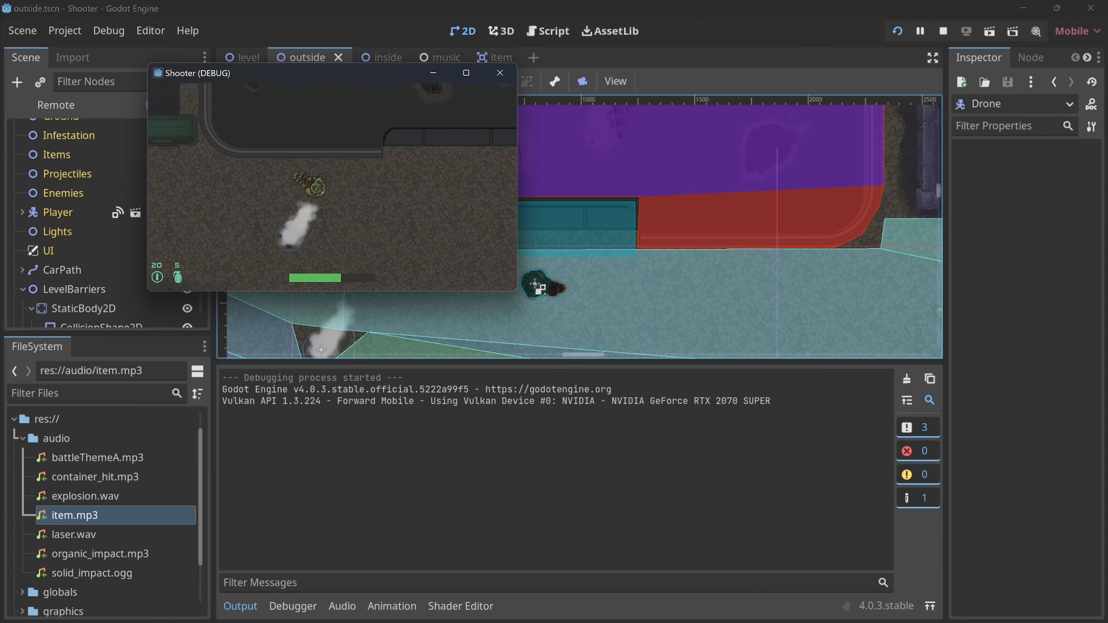
pyautogui.click(301, 118)
pyautogui.press('s')
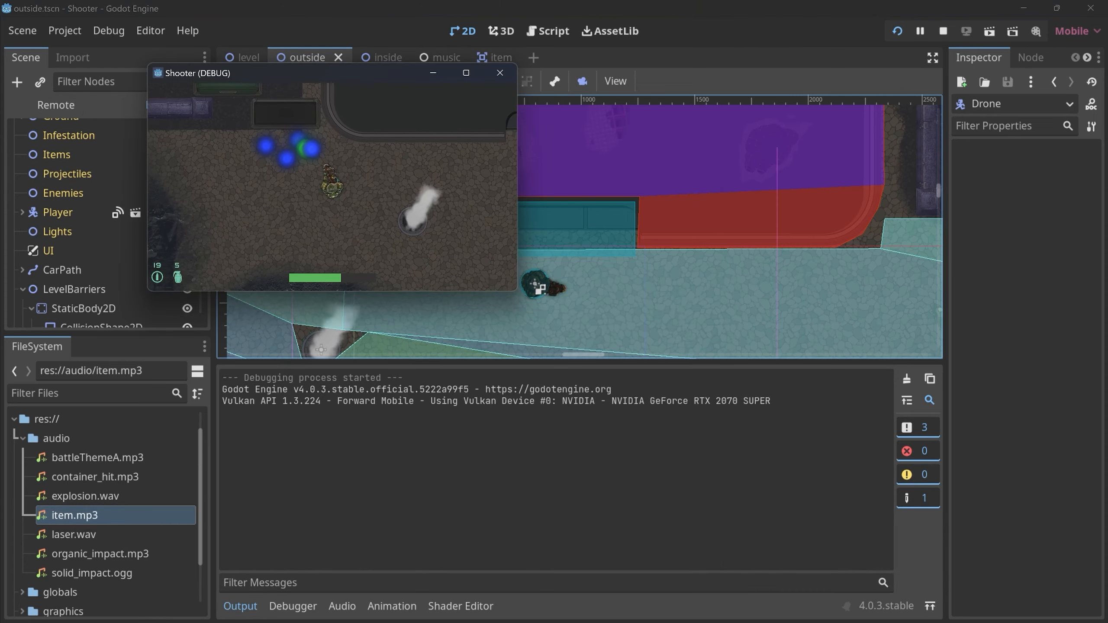
pyautogui.press('w')
pyautogui.press('w')
pyautogui.press('a')
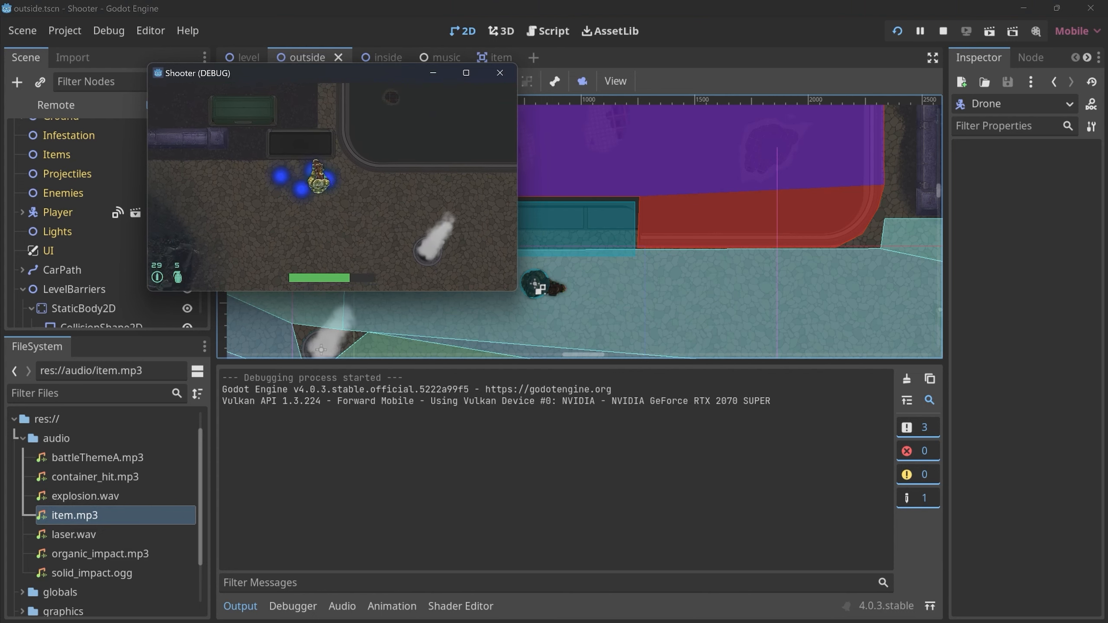
pyautogui.press('d')
pyautogui.press('s')
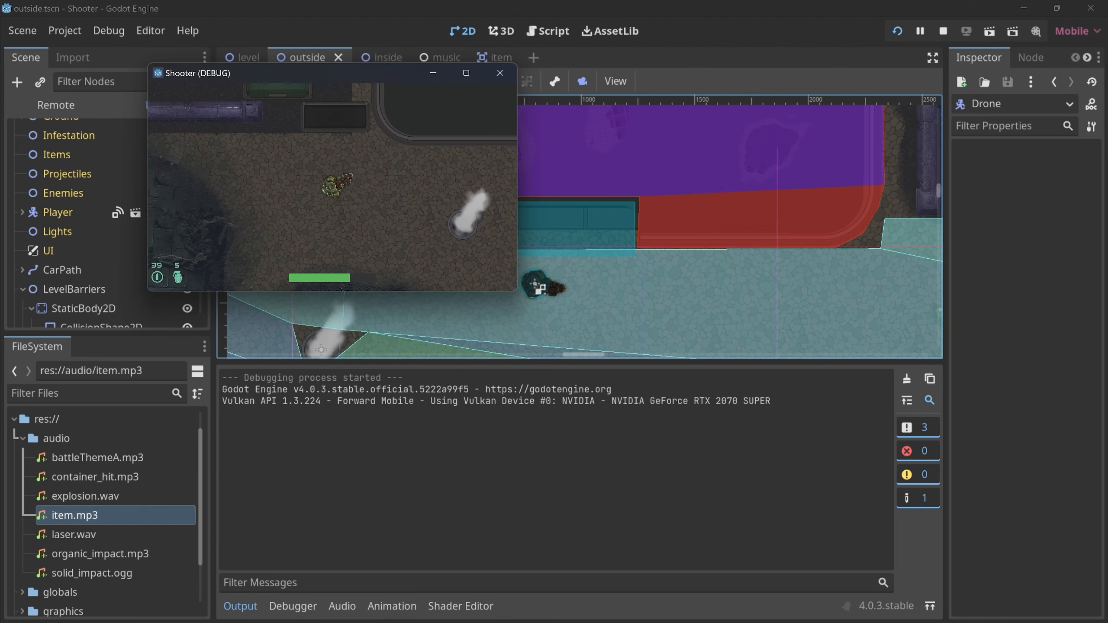
pyautogui.click(499, 72)
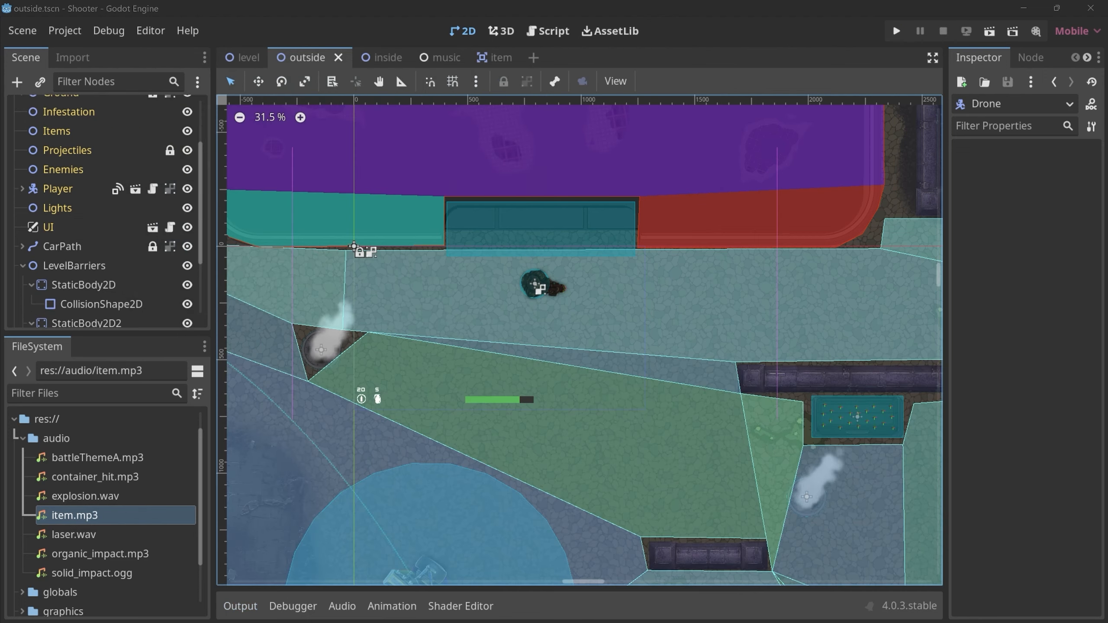
# Return to the item script and examine the type checks, play() and await lines in _on_body_entered.
pyautogui.hotkey('ctrl', 'F3')
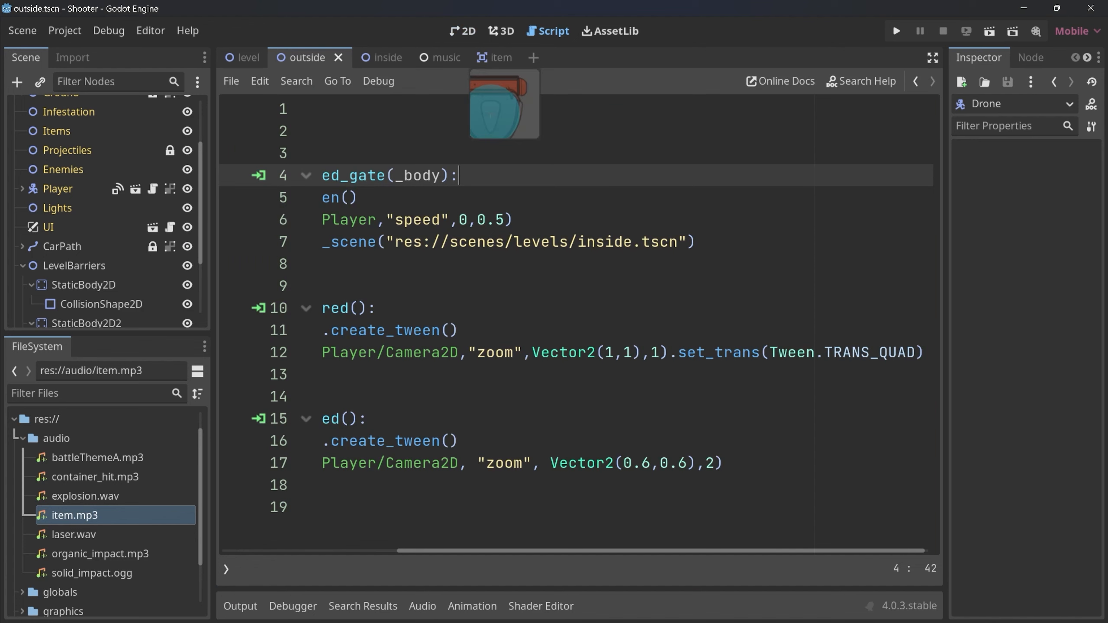
pyautogui.click(494, 57)
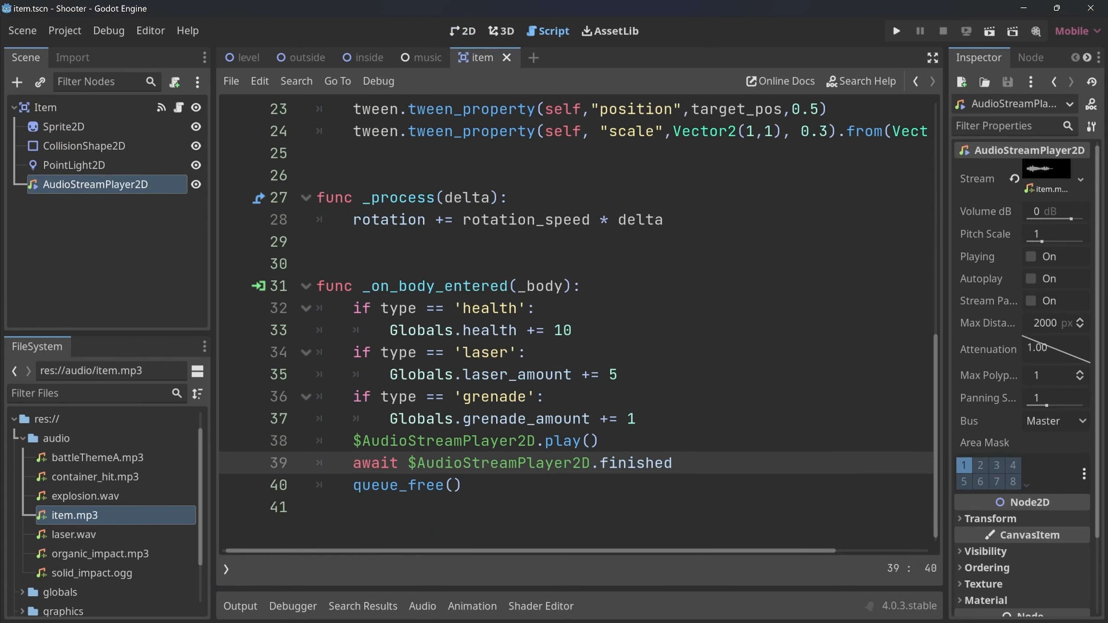
pyautogui.moveTo(352, 286); pyautogui.dragTo(636, 418)
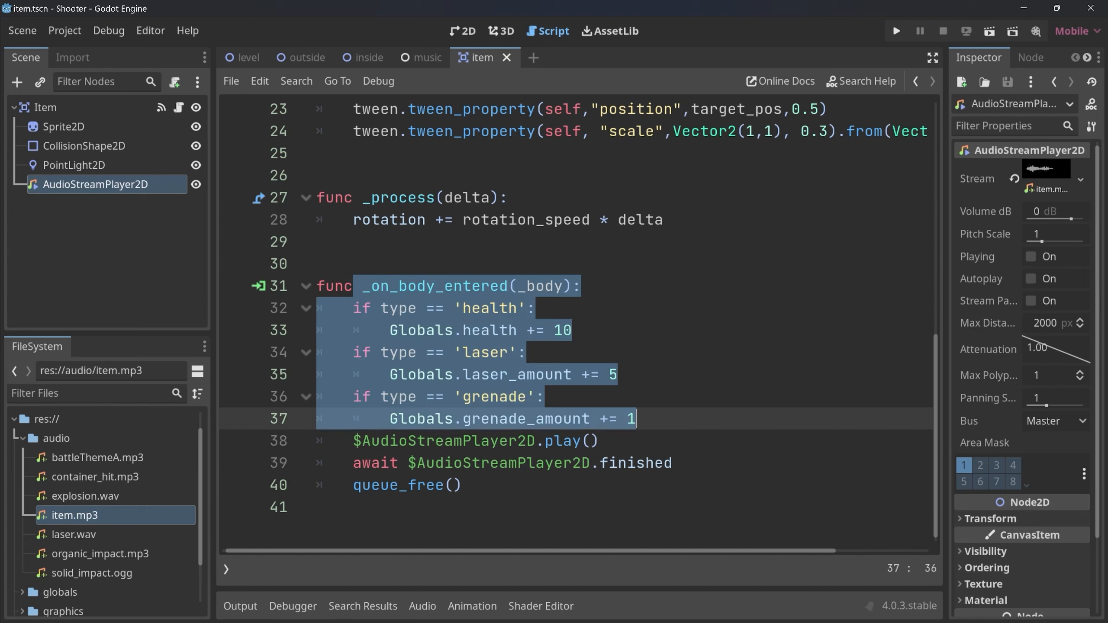
pyautogui.hotkey('shift', 'Right')
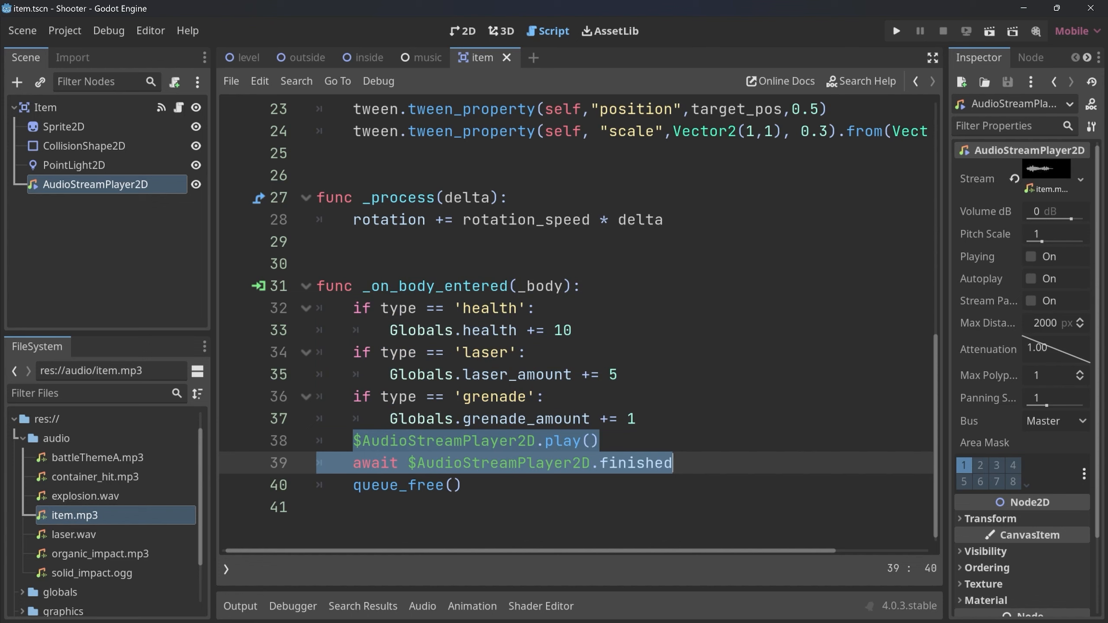
pyautogui.press('Down')
pyautogui.hotkey('shift', 'Left')
pyautogui.hotkey('shift', 'Left')
pyautogui.hotkey('shift', 'Left')
pyautogui.hotkey('shift', 'Left')
pyautogui.hotkey('shift', 'Left')
pyautogui.hotkey('shift', 'Left')
pyautogui.hotkey('shift', 'Left')
pyautogui.hotkey('shift', 'Left')
pyautogui.hotkey('shift', 'Left')
pyautogui.hotkey('shift', 'Left')
pyautogui.hotkey('shift', 'Left')
pyautogui.hotkey('shift', 'Left')
pyautogui.press('Right')
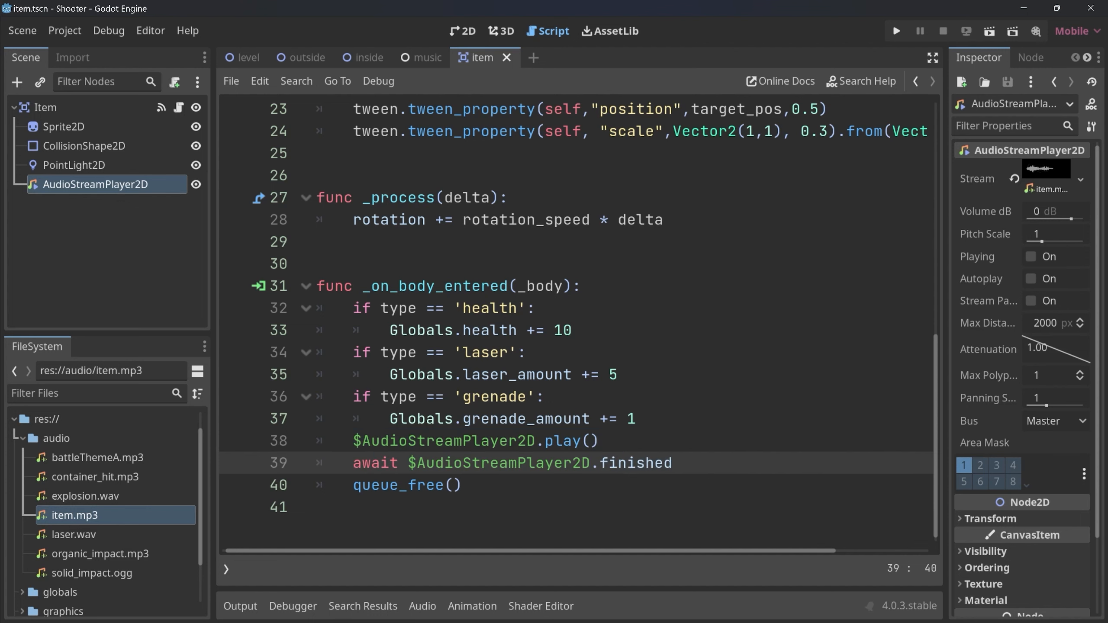
# Add $Sprite2D.hide() between the play() and await lines in the item script's _on_body_entered function, and save.
pyautogui.press('Up')
pyautogui.press('Return')
pyautogui.write('$Sprite2D')
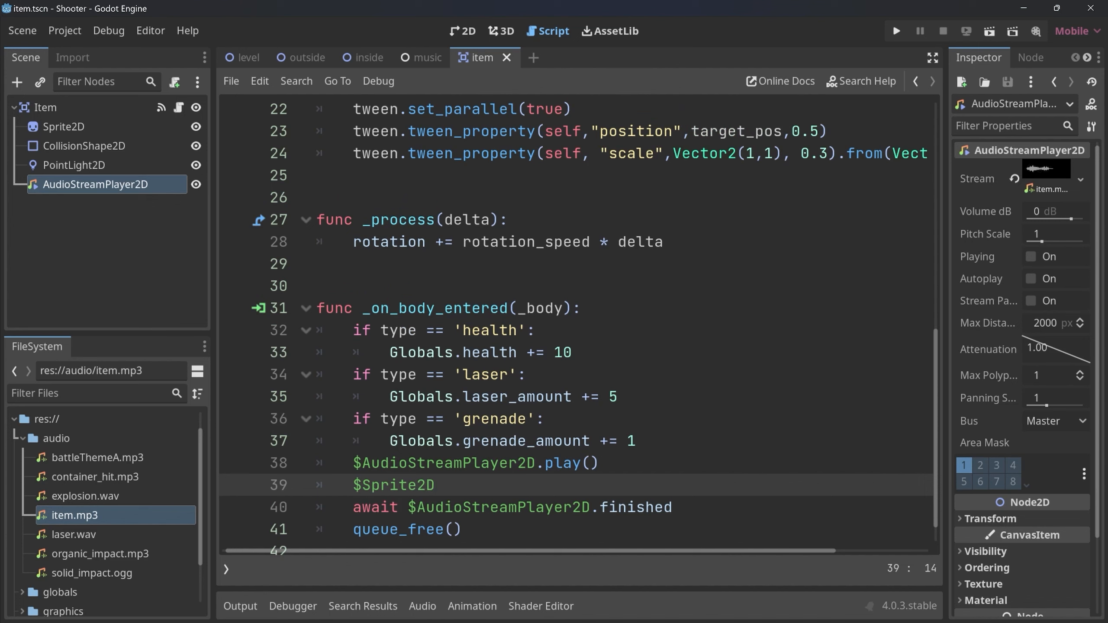
pyautogui.write('.hide()')
pyautogui.hotkey('ctrl', 's')
pyautogui.hotkey('ctrl', 'shift', 'Left')
pyautogui.hotkey('ctrl', 'shift', 'Left')
pyautogui.hotkey('ctrl', 'shift', 'Left')
pyautogui.hotkey('ctrl', 'shift', 'Left')
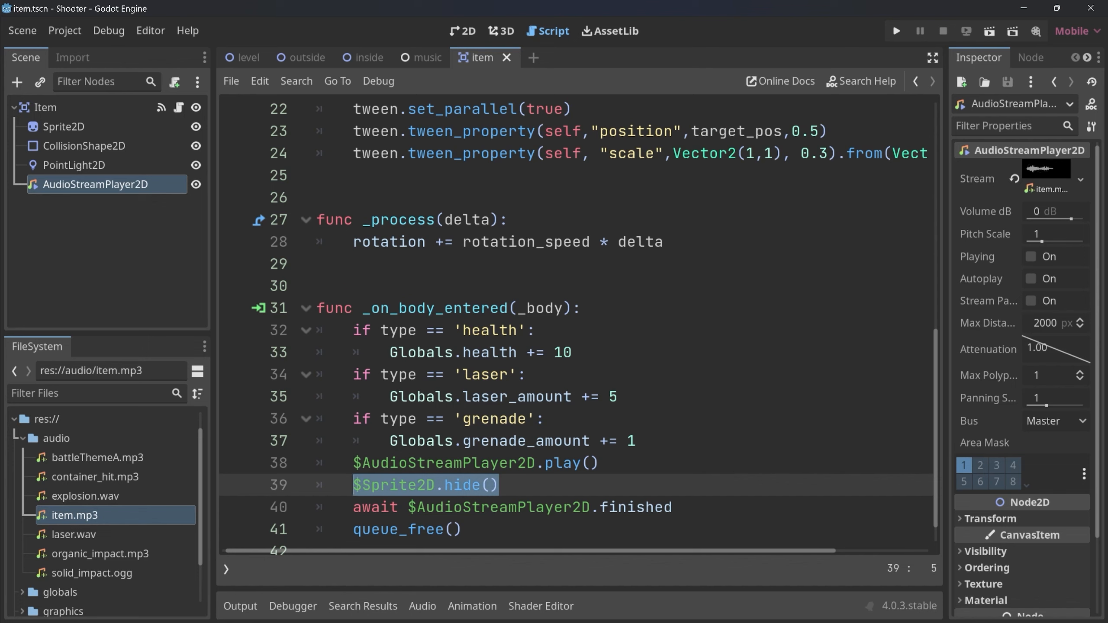
# Run the game, shoot the item container and pick up the items to test hiding the sprite during the sound, and end the test run.
pyautogui.press('F5')
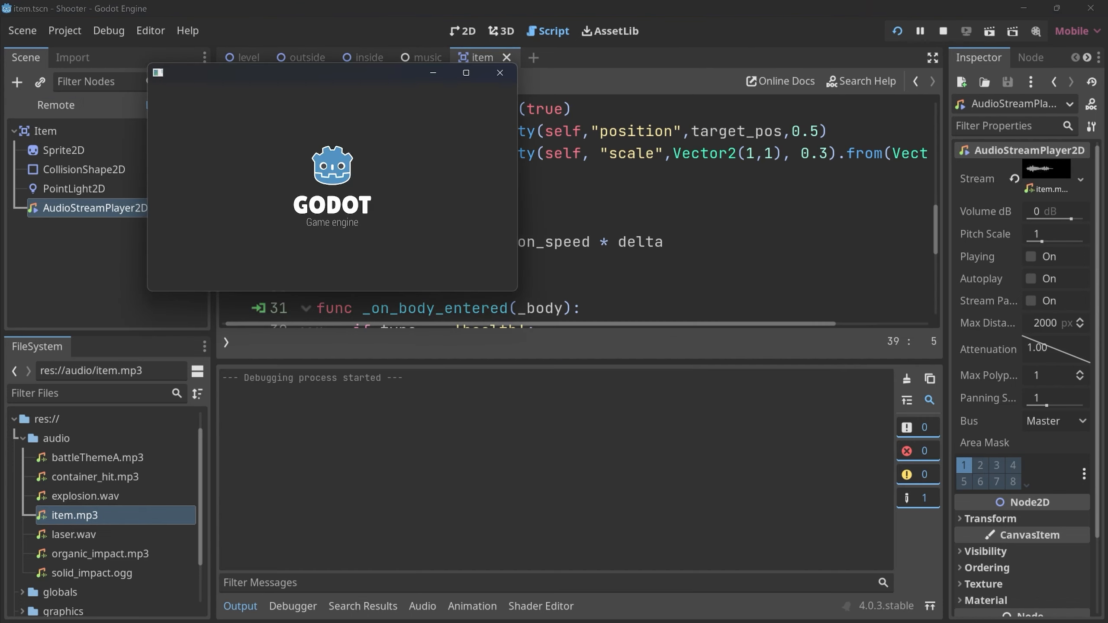
pyautogui.press('a')
pyautogui.press('w')
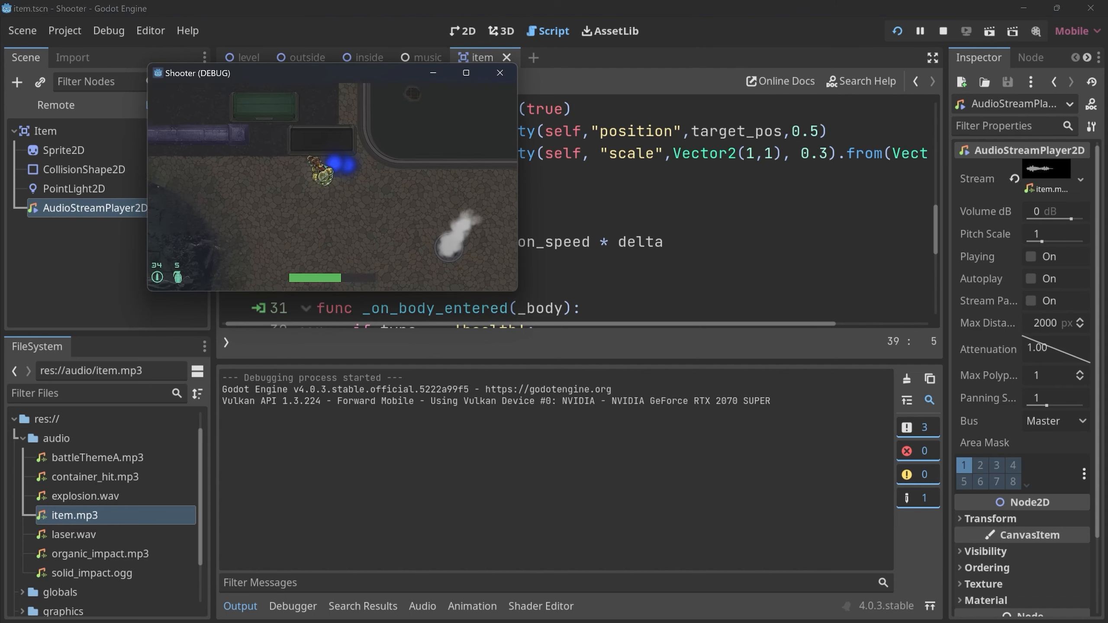
pyautogui.press('d')
pyautogui.press('a')
pyautogui.click(330, 114)
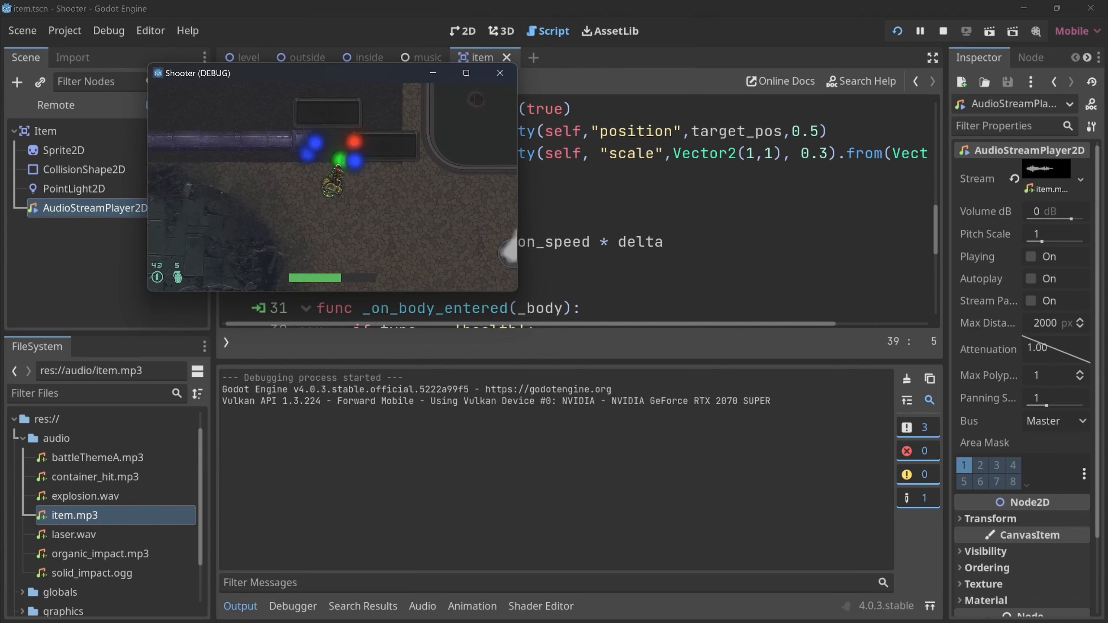
pyautogui.press('w')
pyautogui.press('a')
pyautogui.press('s')
pyautogui.press('d')
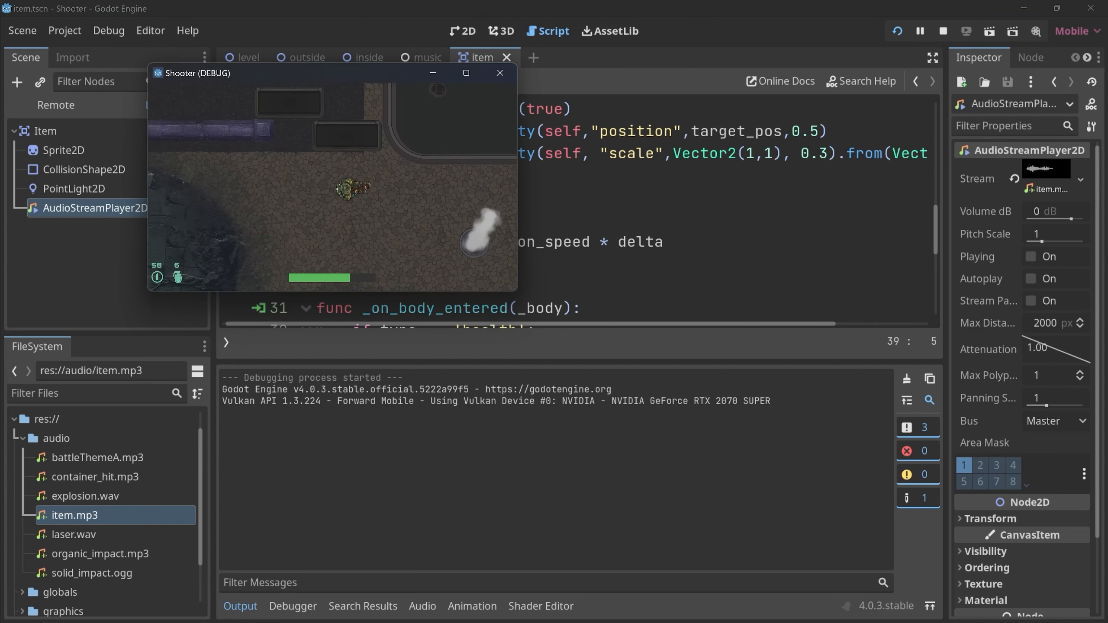
pyautogui.click(500, 73)
pyautogui.click(502, 485)
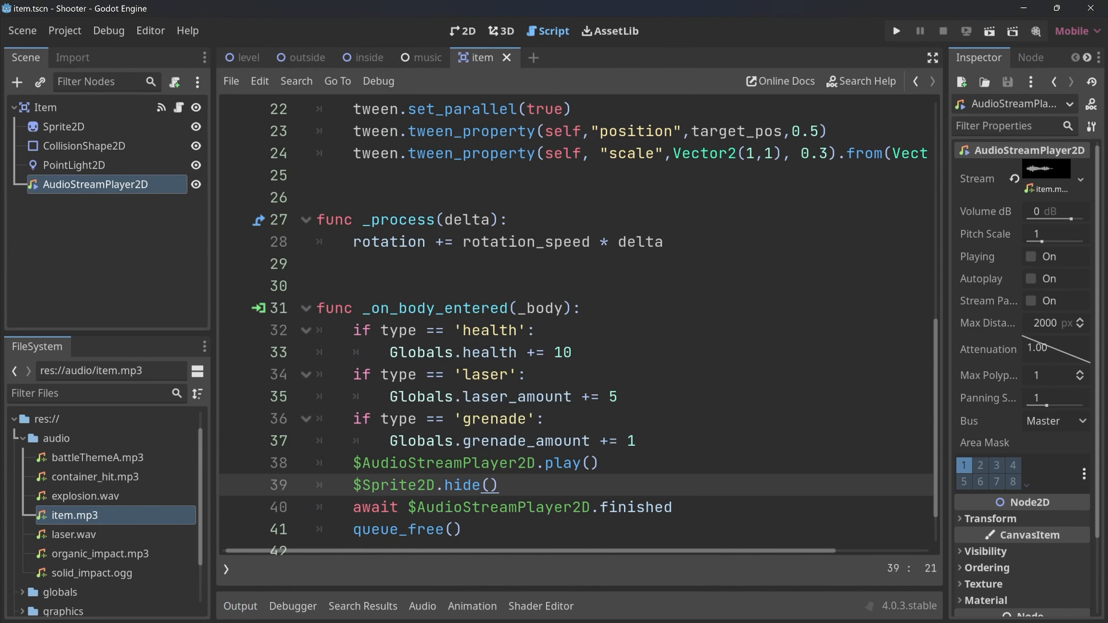
# Show the level scene in the 2D view, run the game to check the mouse cursor, and end the test run.
pyautogui.hotkey('ctrl', 'F1')
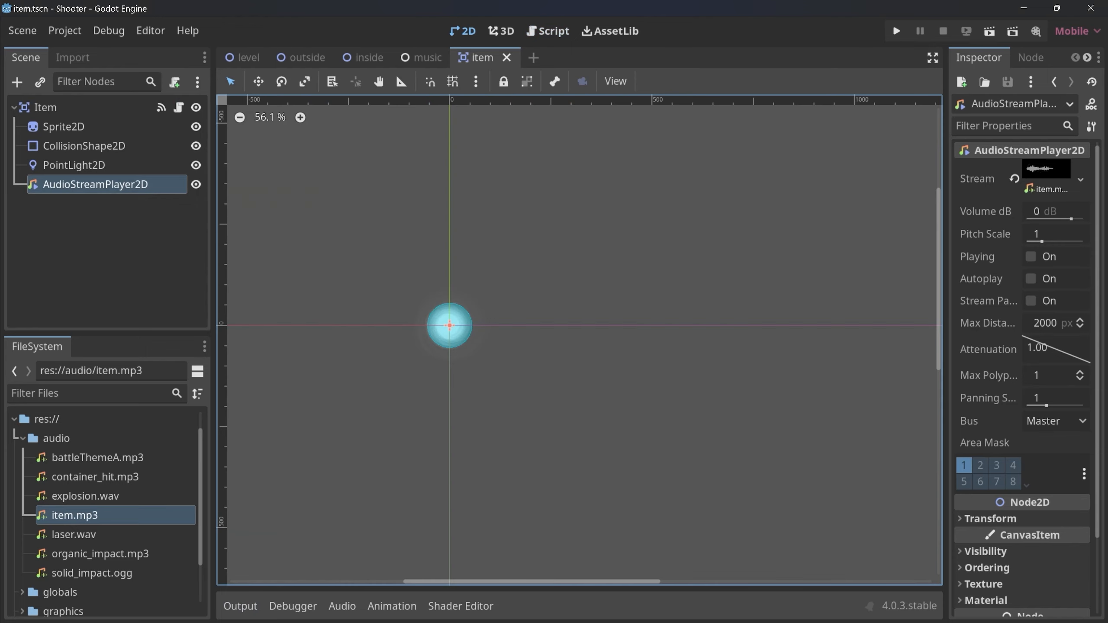
pyautogui.click(248, 58)
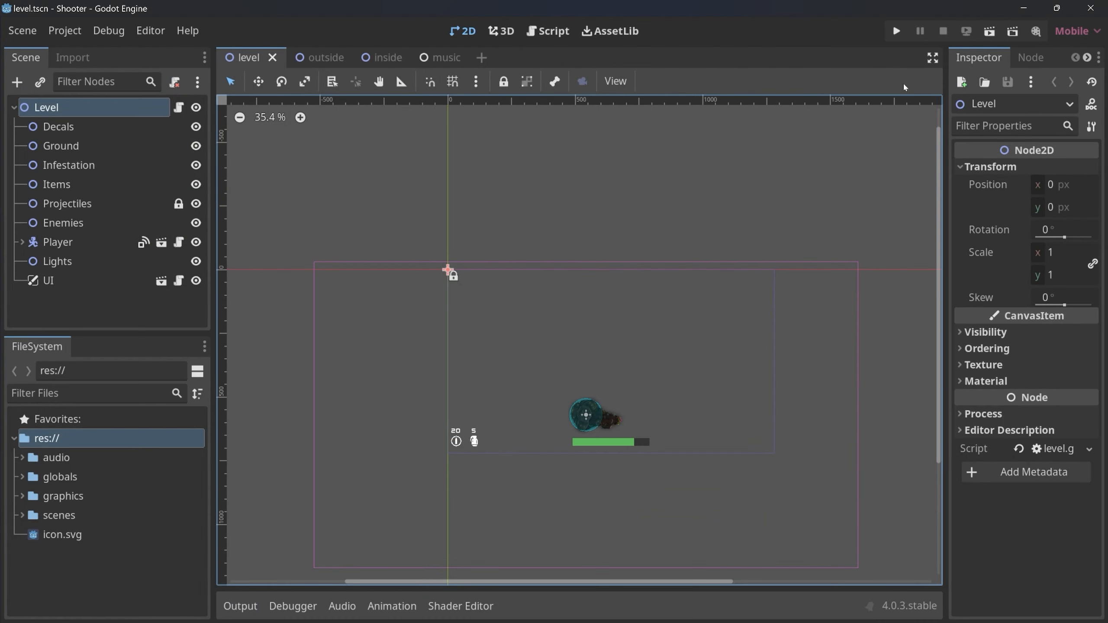
pyautogui.click(896, 30)
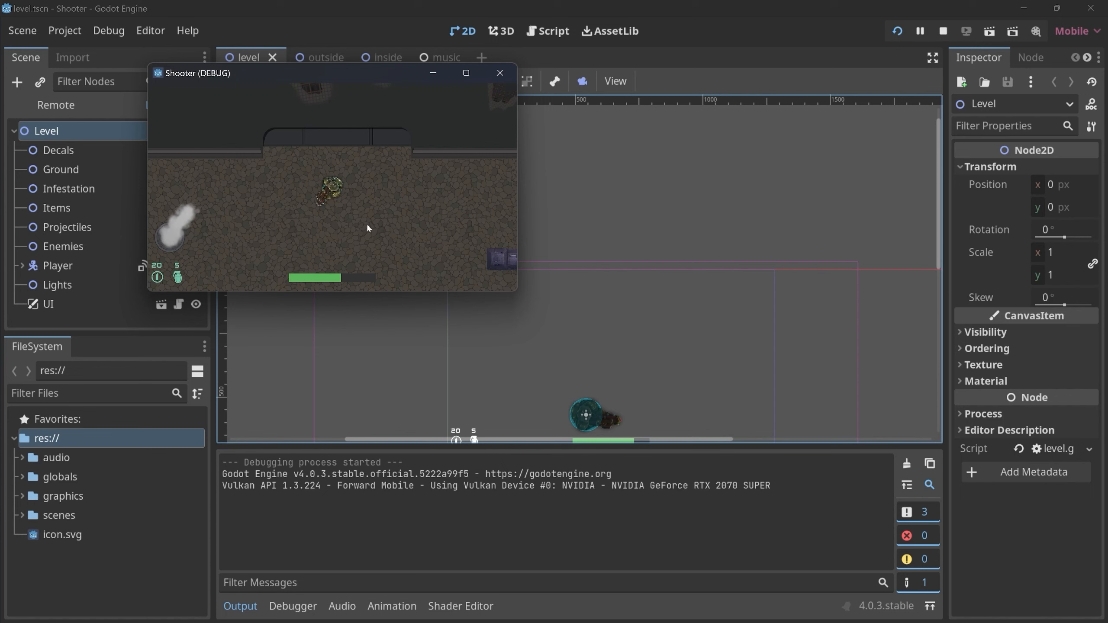
pyautogui.click(499, 73)
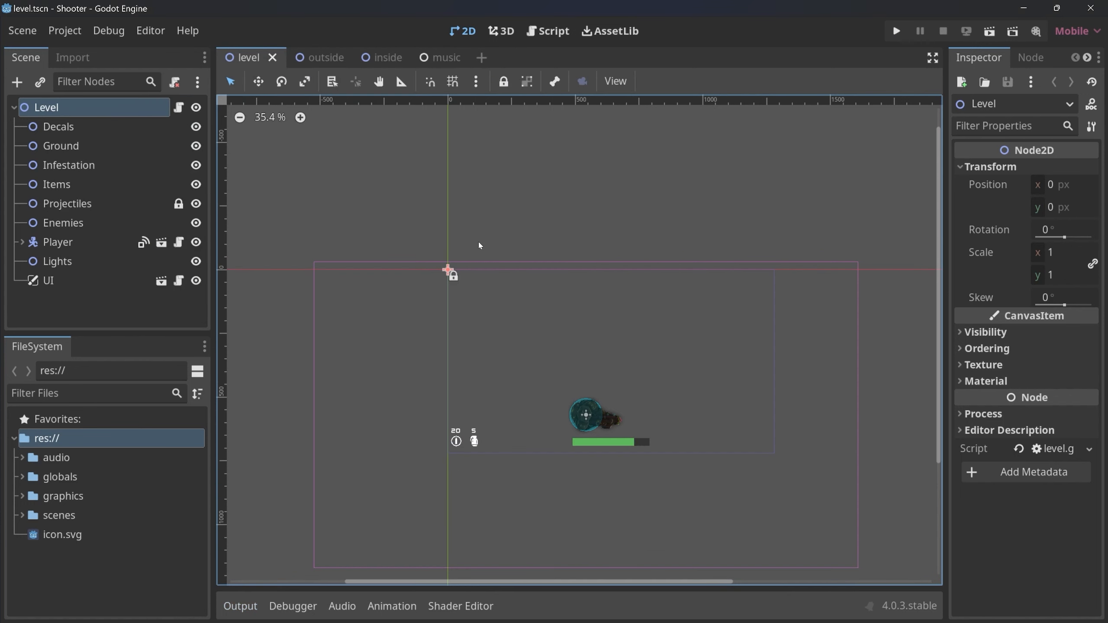
# Open the Mouse Cursor section under Display in the project settings.
pyautogui.click(65, 31)
pyautogui.click(76, 51)
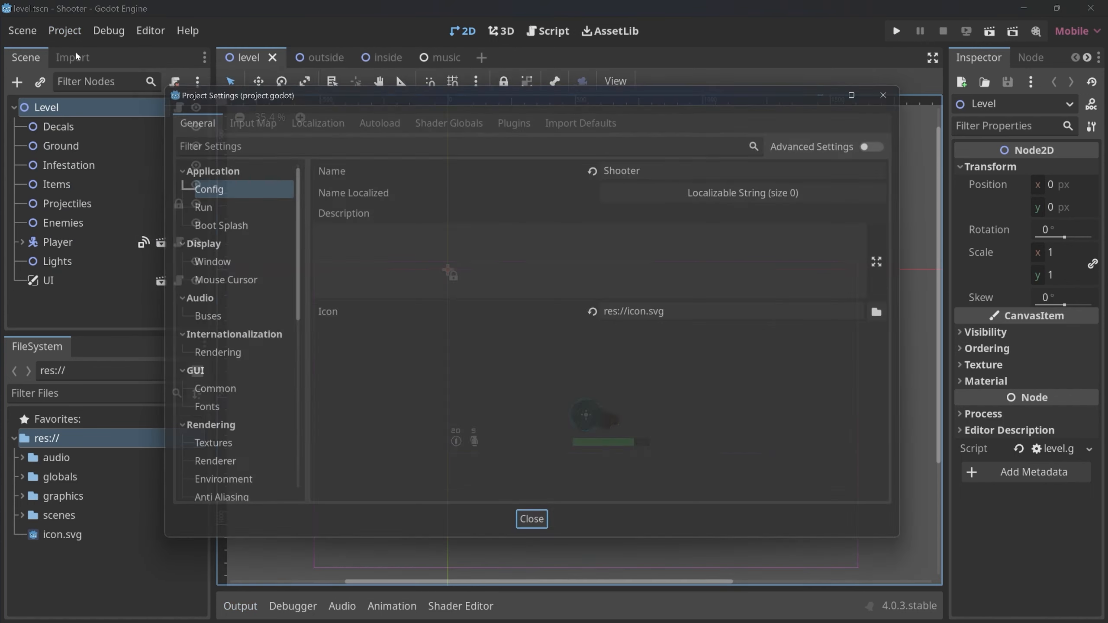
pyautogui.click(197, 248)
pyautogui.click(197, 247)
pyautogui.click(218, 284)
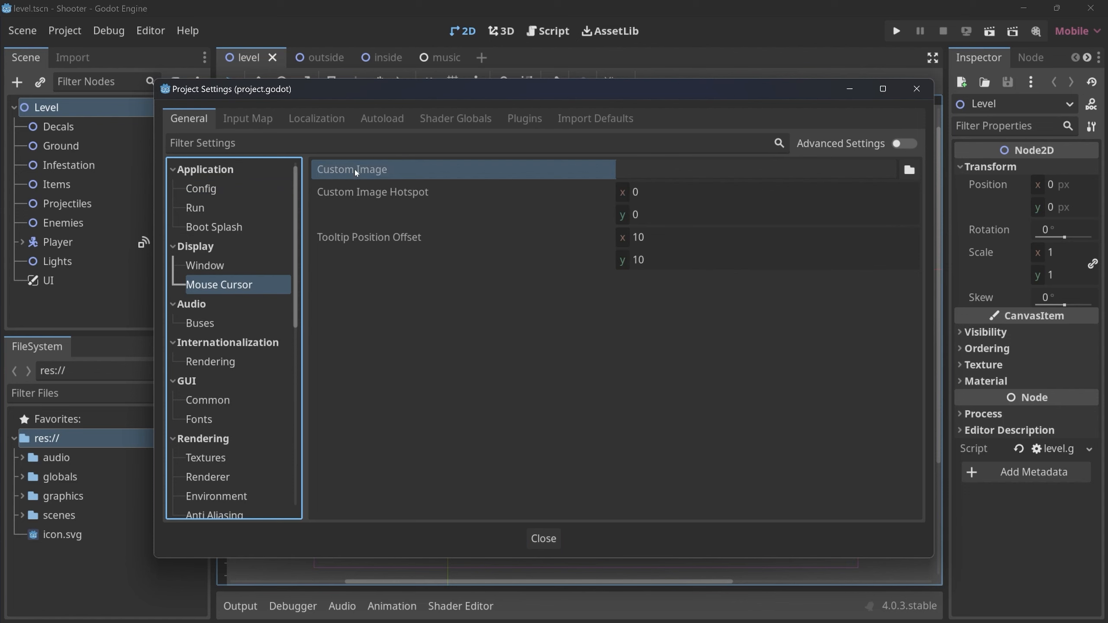
# Set the mouse cursor's Custom Image to res://graphics/ui/crosshair159.png, close the project settings and save.
pyautogui.click(909, 168)
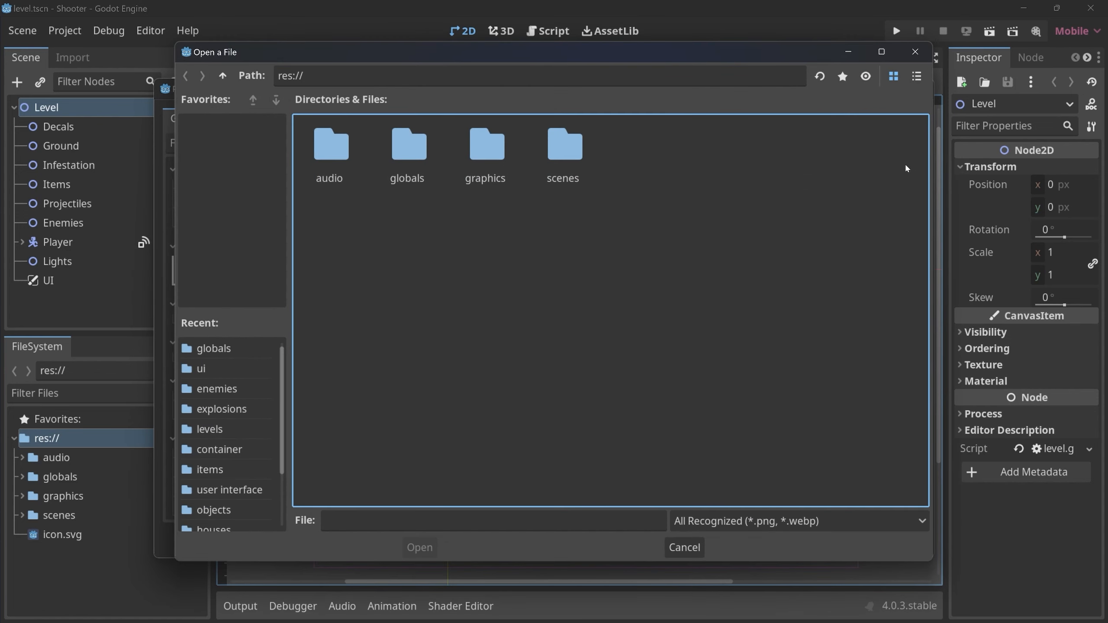
pyautogui.click(495, 144)
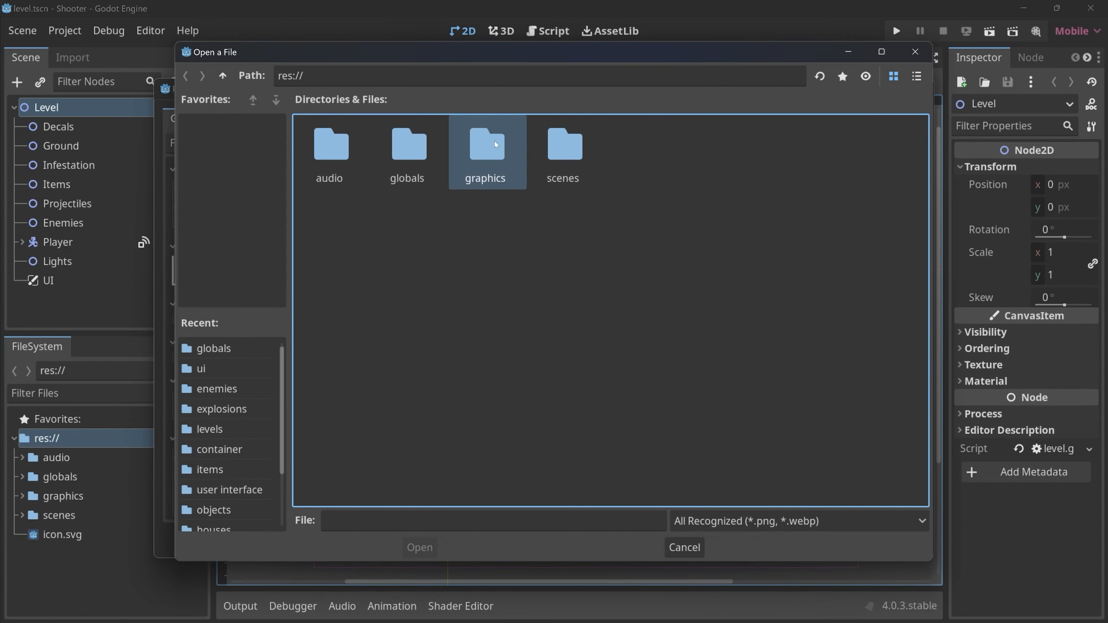
pyautogui.doubleClick(494, 140)
pyautogui.doubleClick(565, 222)
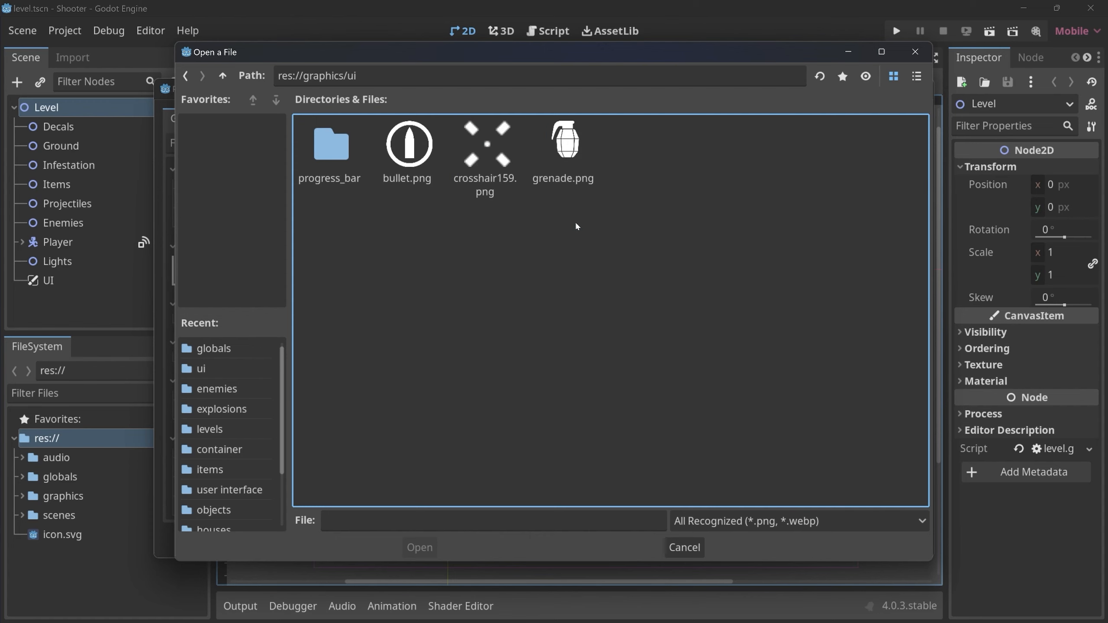
pyautogui.click(488, 145)
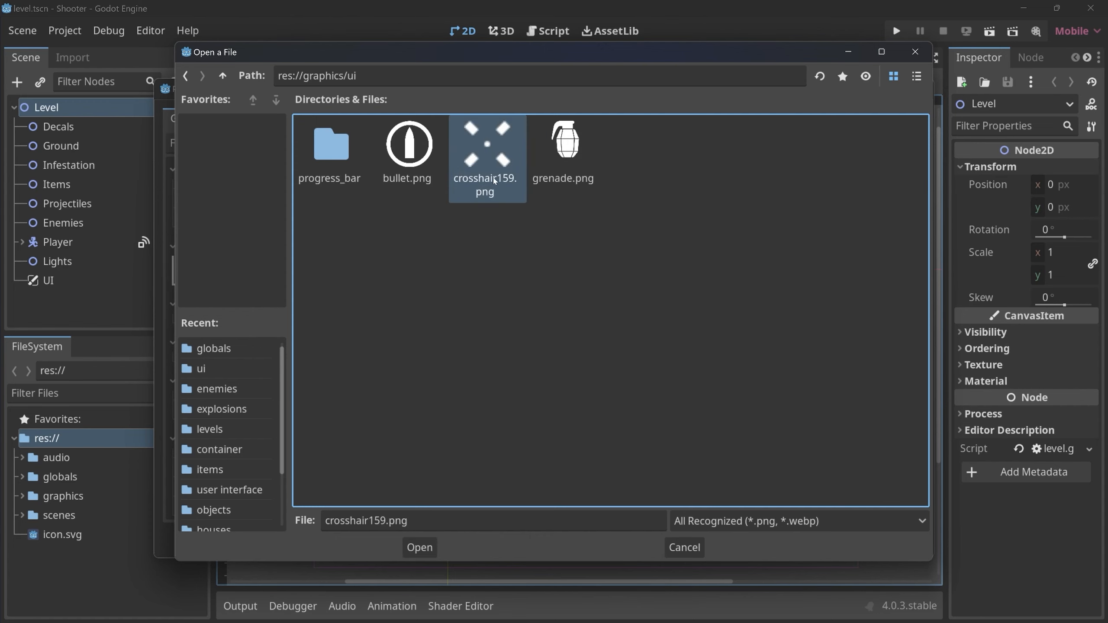
pyautogui.click(418, 548)
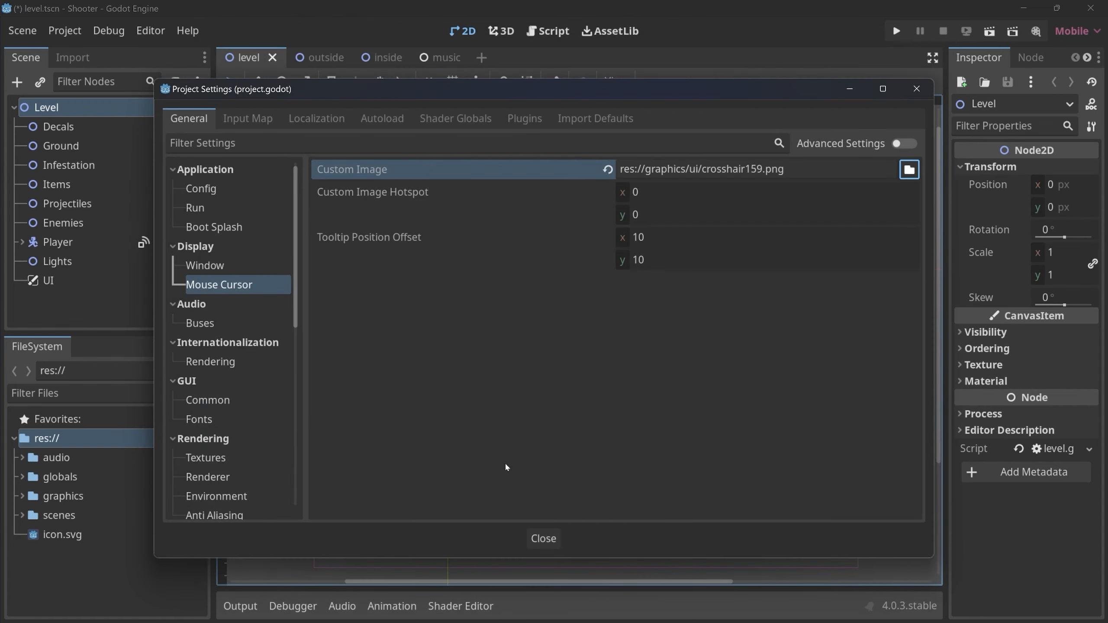
pyautogui.click(548, 541)
pyautogui.hotkey('ctrl', 's')
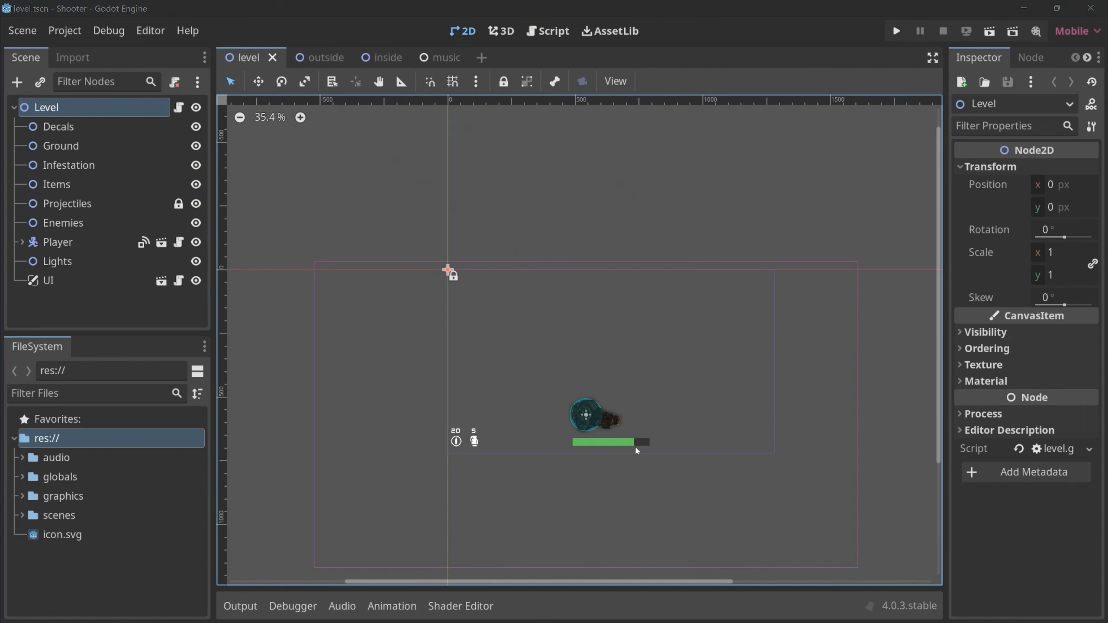
# Run the game, fire several shots in different directions to test aiming with the crosshair cursor, and end the test run.
pyautogui.click(896, 31)
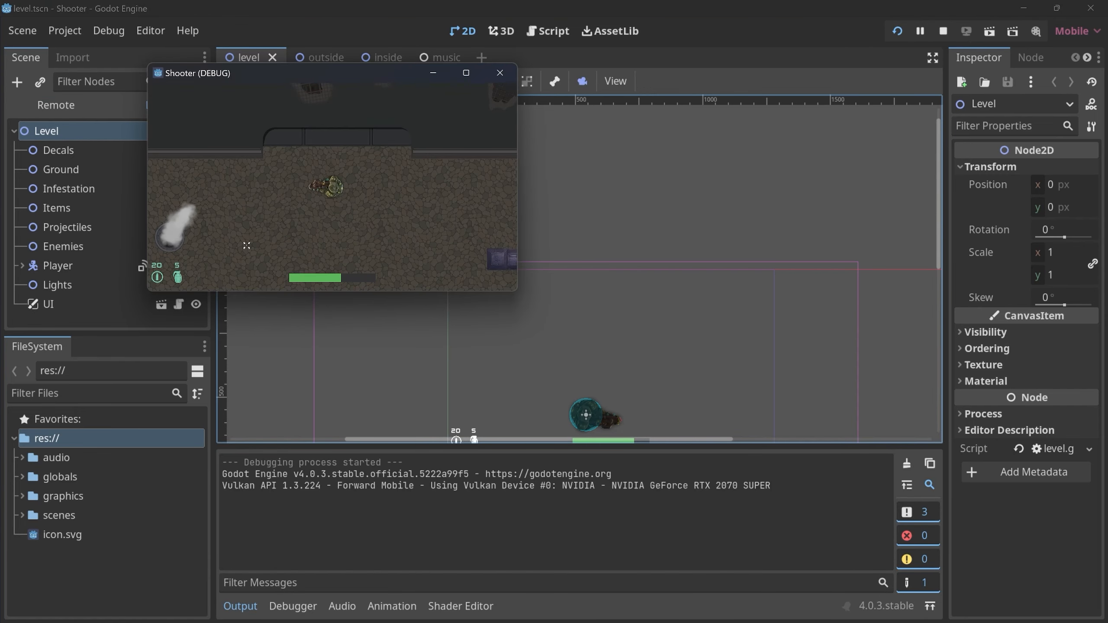
pyautogui.click(420, 185)
pyautogui.click(275, 239)
pyautogui.click(242, 208)
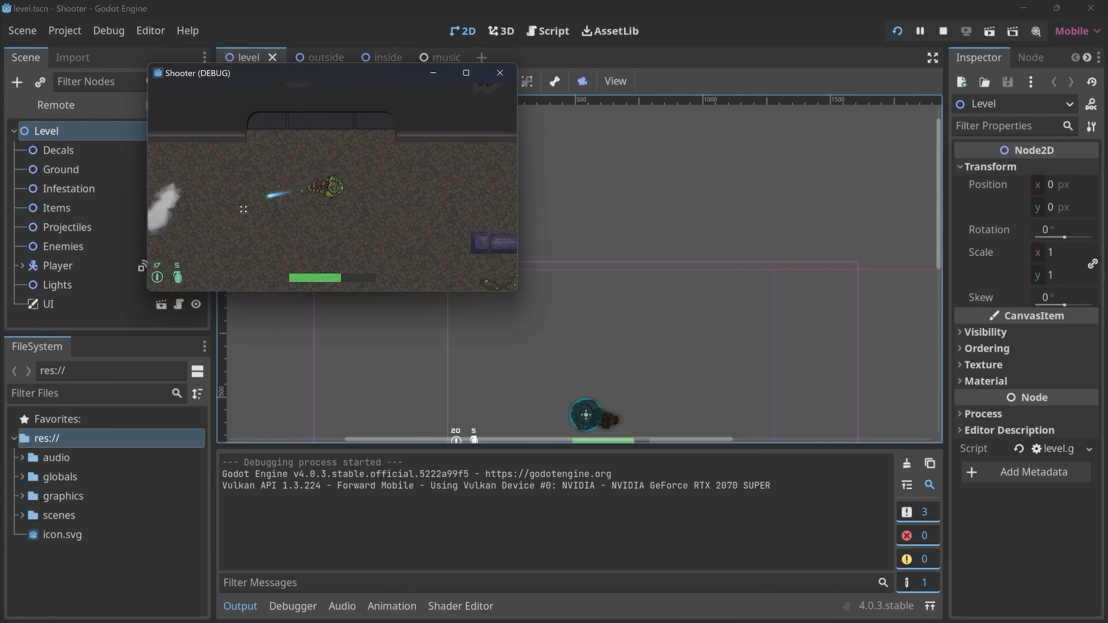
pyautogui.click(500, 72)
# Reopen the project's Mouse Cursor settings and select the Custom Image Hotspot property.
pyautogui.click(66, 32)
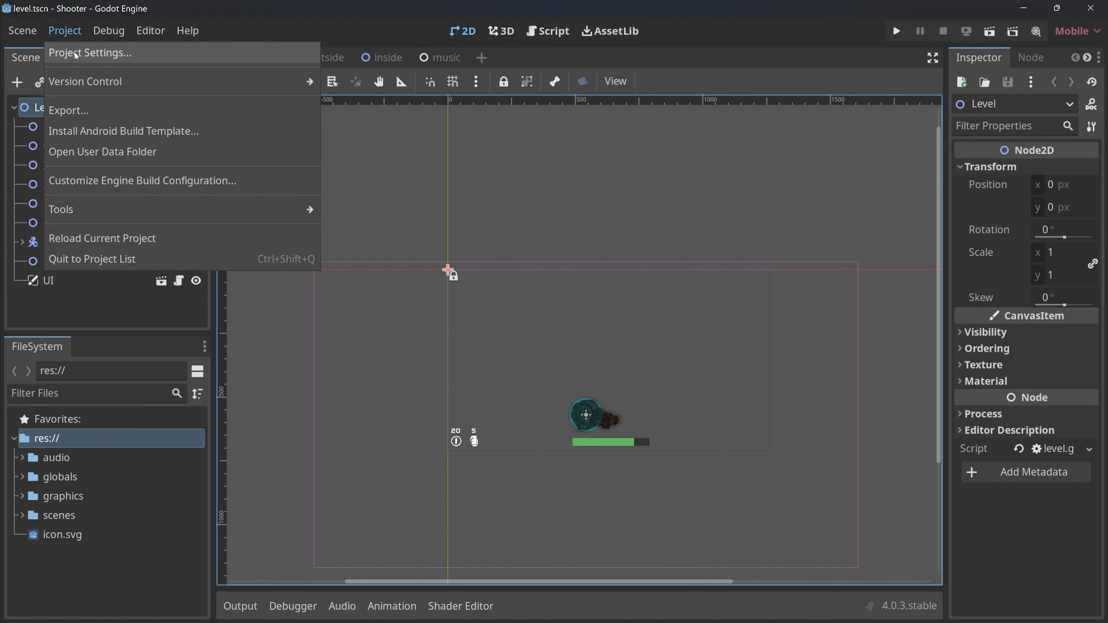
pyautogui.click(75, 52)
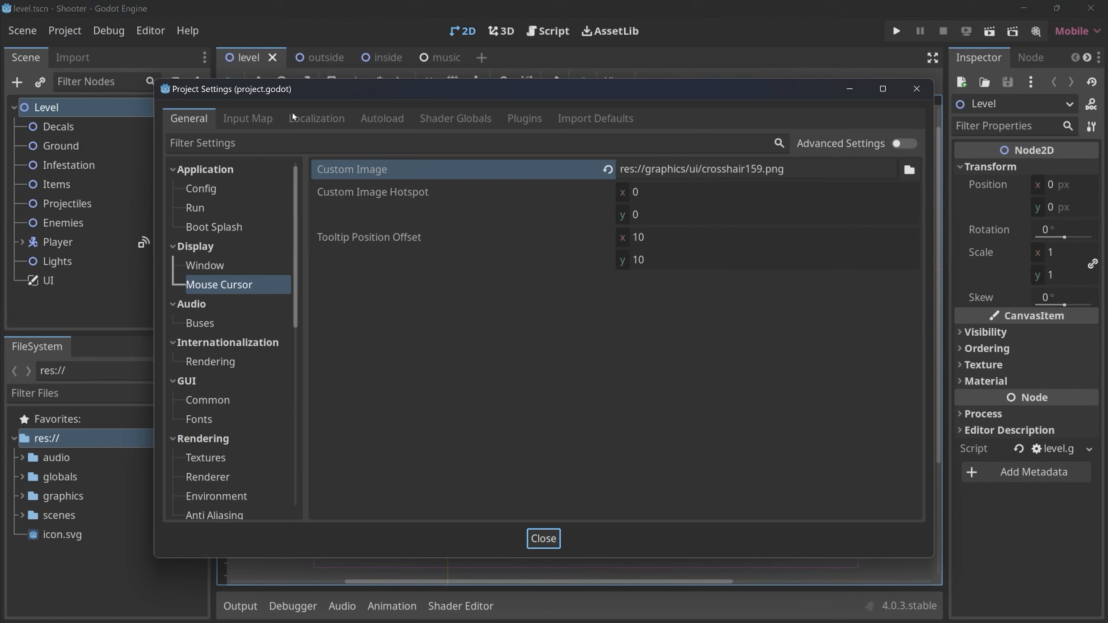
pyautogui.click(428, 197)
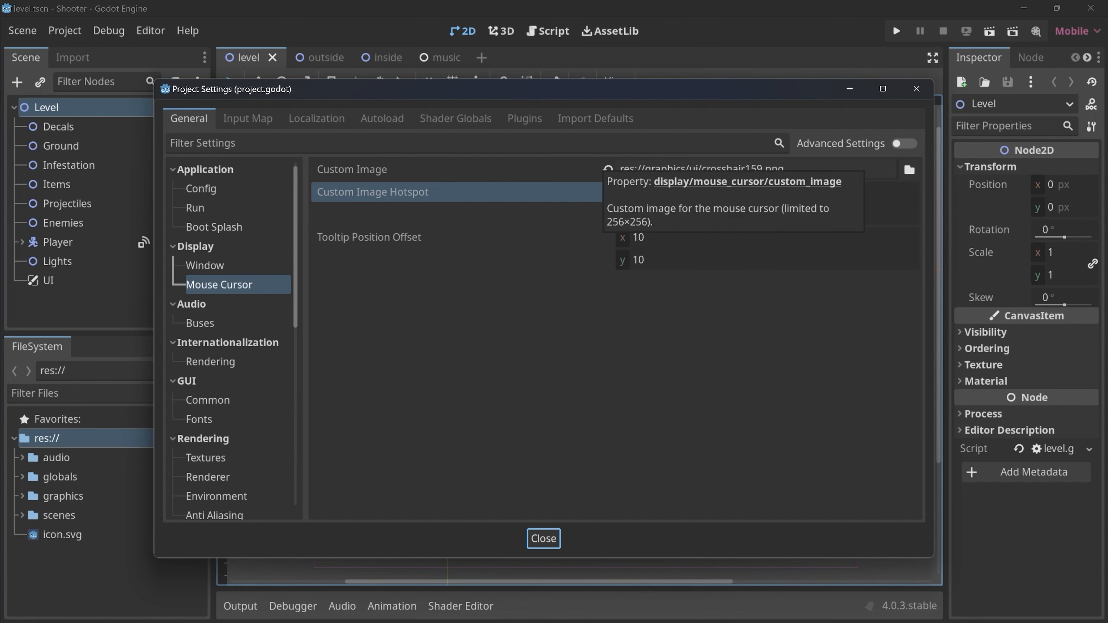
pyautogui.moveTo(547, 287); pyautogui.dragTo(554, 381)
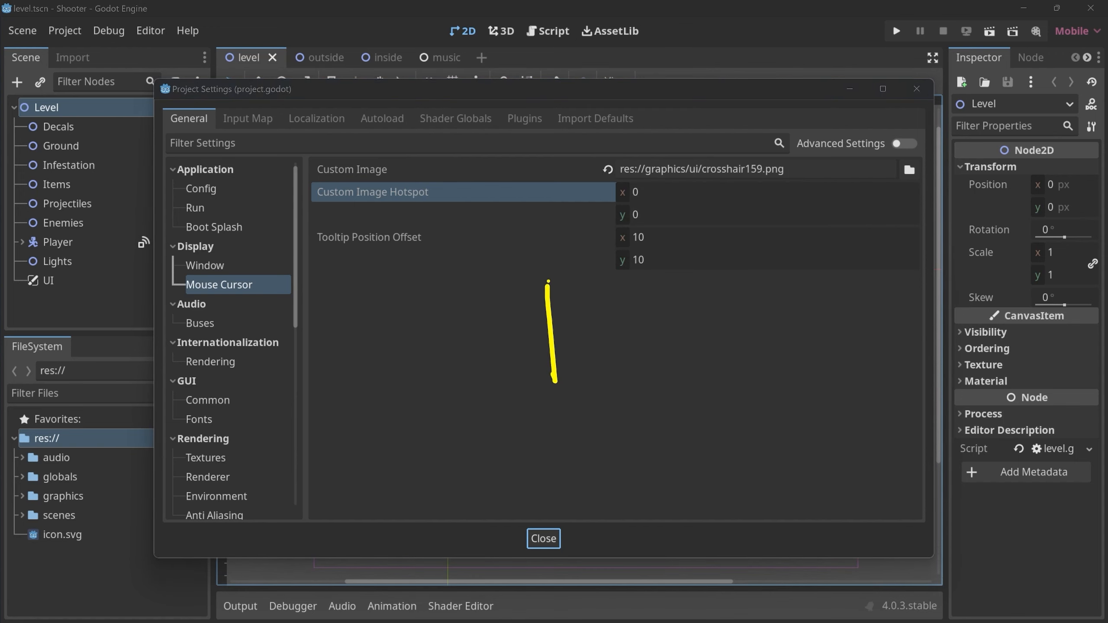
pyautogui.moveTo(548, 281); pyautogui.dragTo(632, 380)
pyautogui.moveTo(554, 380)
pyautogui.mouseDown()
pyautogui.moveTo(606, 380)
pyautogui.moveTo(606, 431)
pyautogui.mouseUp()
pyautogui.moveTo(602, 376)
pyautogui.mouseDown()
pyautogui.moveTo(626, 419)
pyautogui.moveTo(605, 430)
pyautogui.mouseUp()
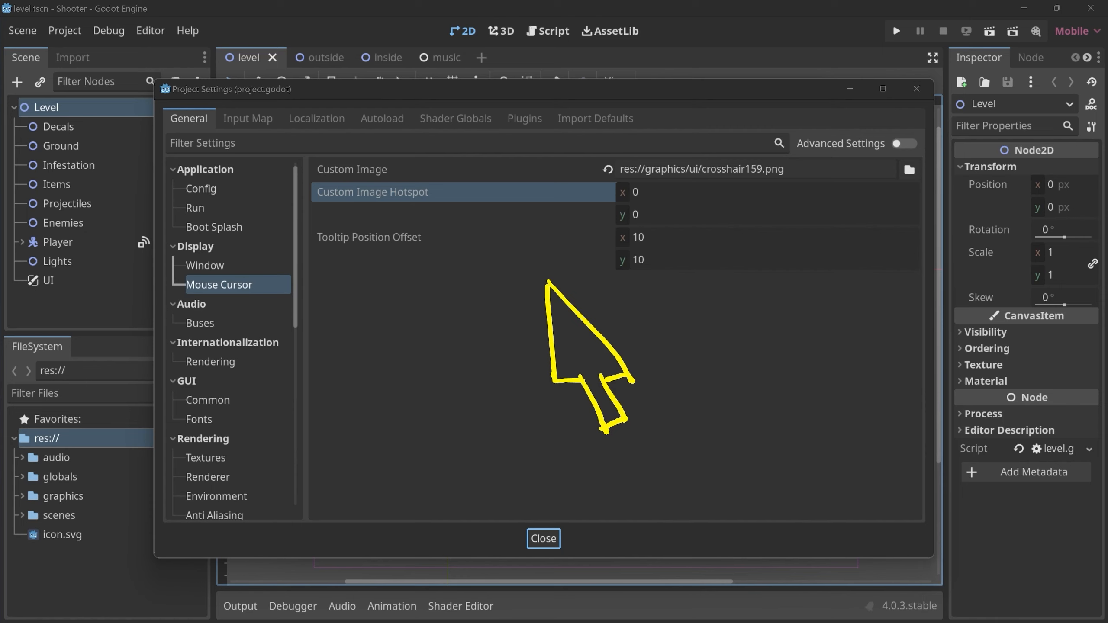
pyautogui.moveTo(538, 271)
pyautogui.mouseDown()
pyautogui.moveTo(555, 305)
pyautogui.moveTo(533, 294)
pyautogui.mouseUp()
pyautogui.moveTo(543, 245)
pyautogui.mouseDown()
pyautogui.moveTo(524, 326)
pyautogui.moveTo(569, 245)
pyautogui.moveTo(536, 238)
pyautogui.mouseUp()
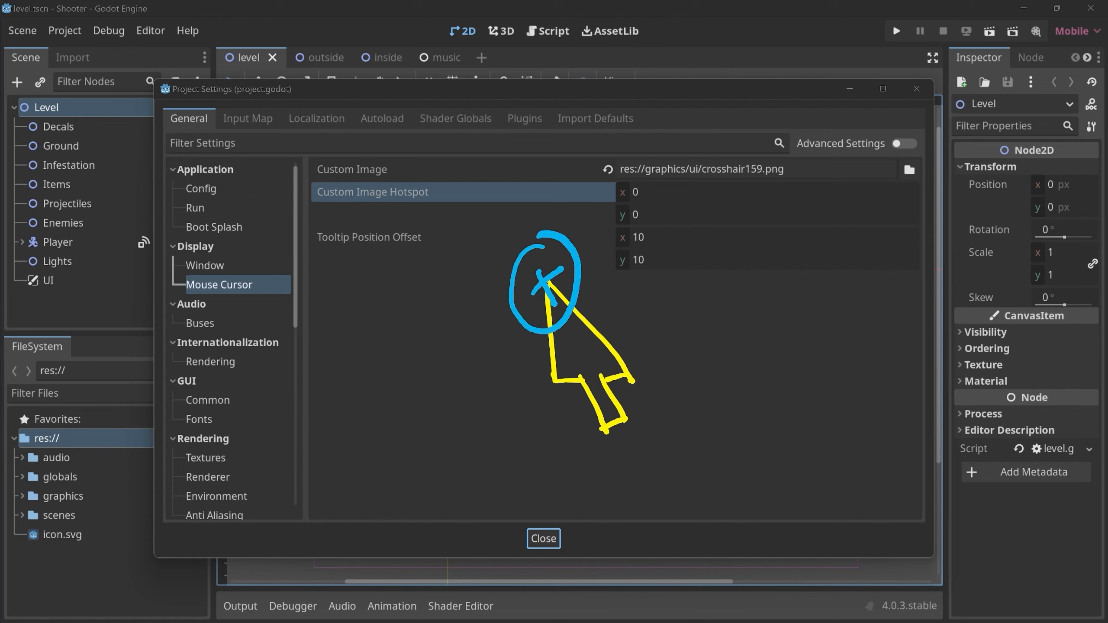
pyautogui.moveTo(654, 294)
pyautogui.mouseDown()
pyautogui.moveTo(638, 352)
pyautogui.moveTo(636, 326)
pyautogui.moveTo(661, 362)
pyautogui.mouseUp()
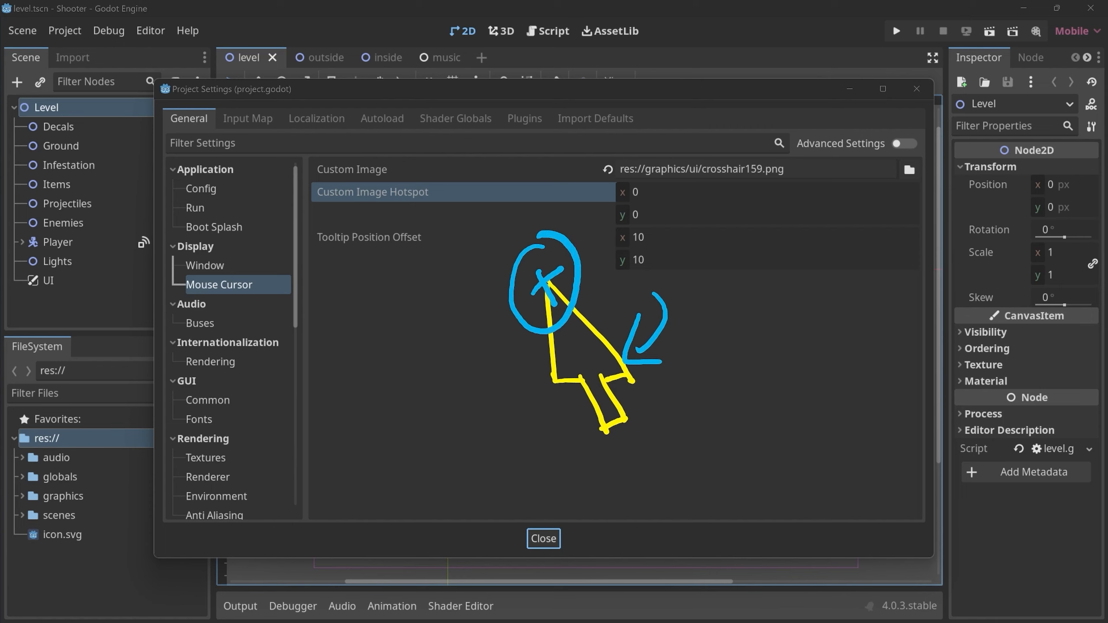
pyautogui.hotkey('ctrl', 'z')
pyautogui.hotkey('ctrl', 'z')
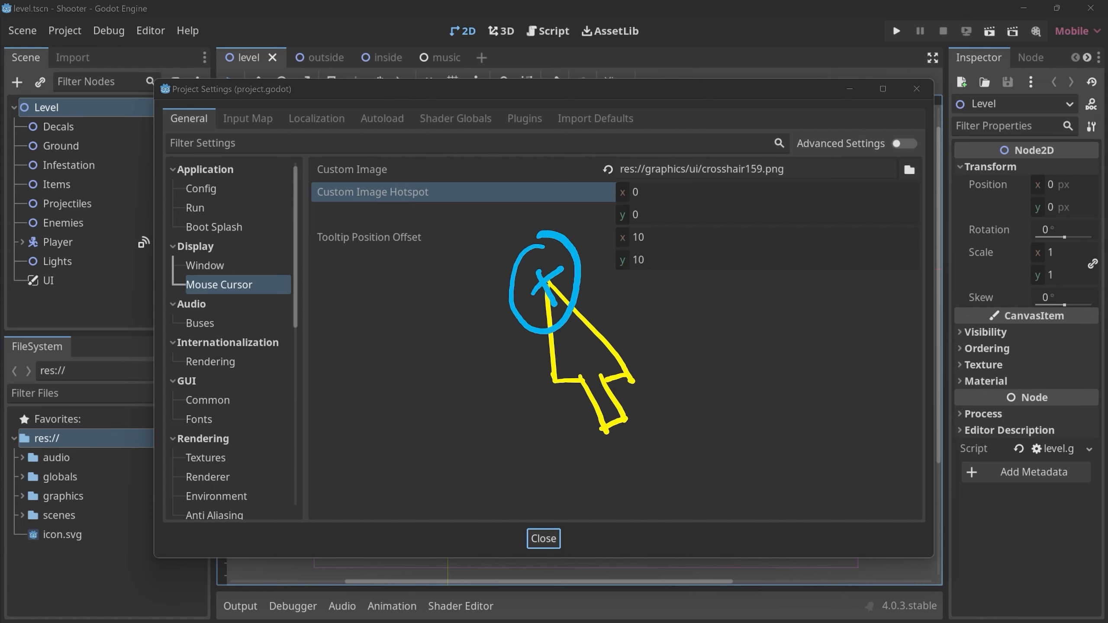
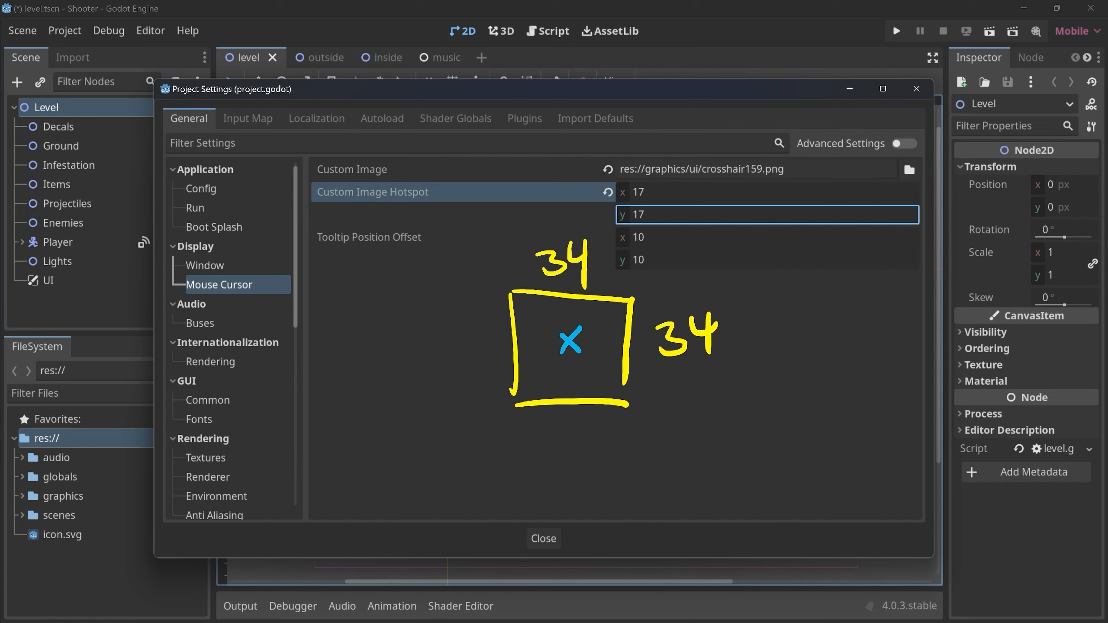
# Close the project settings, run the game, fire shots in several directions to test the crosshair hotspot, and end the test run.
pyautogui.press('Escape')
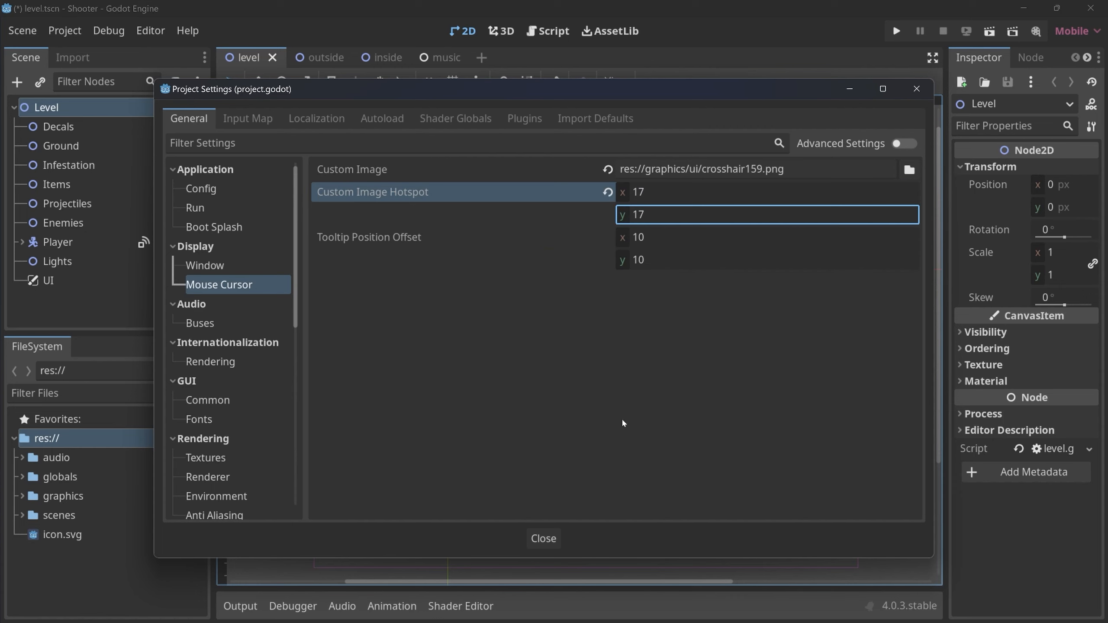
pyautogui.click(543, 538)
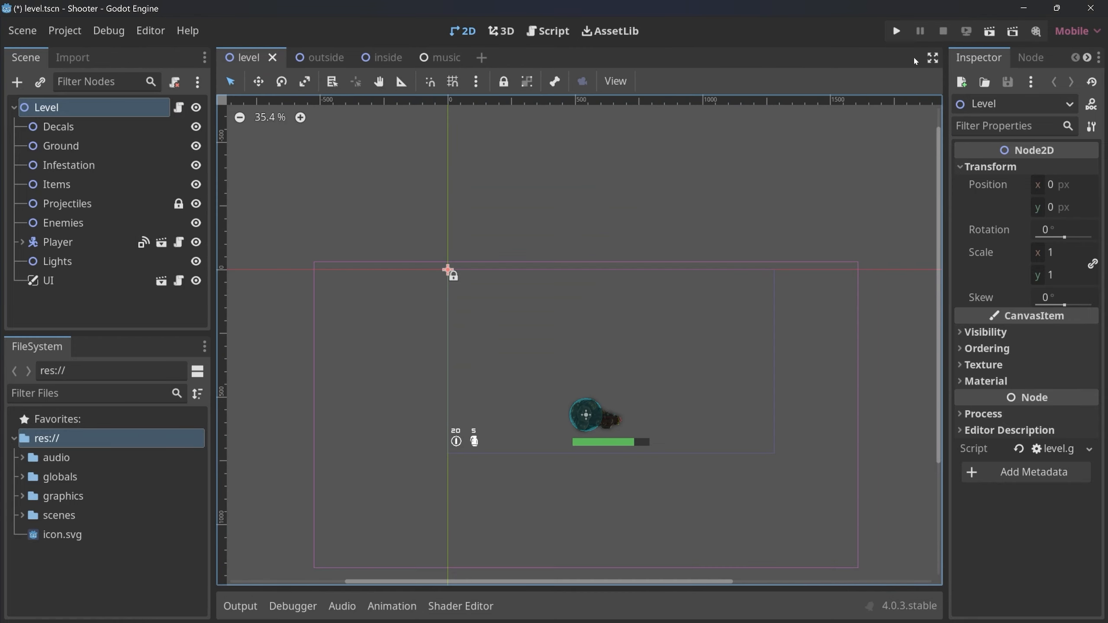
pyautogui.click(896, 31)
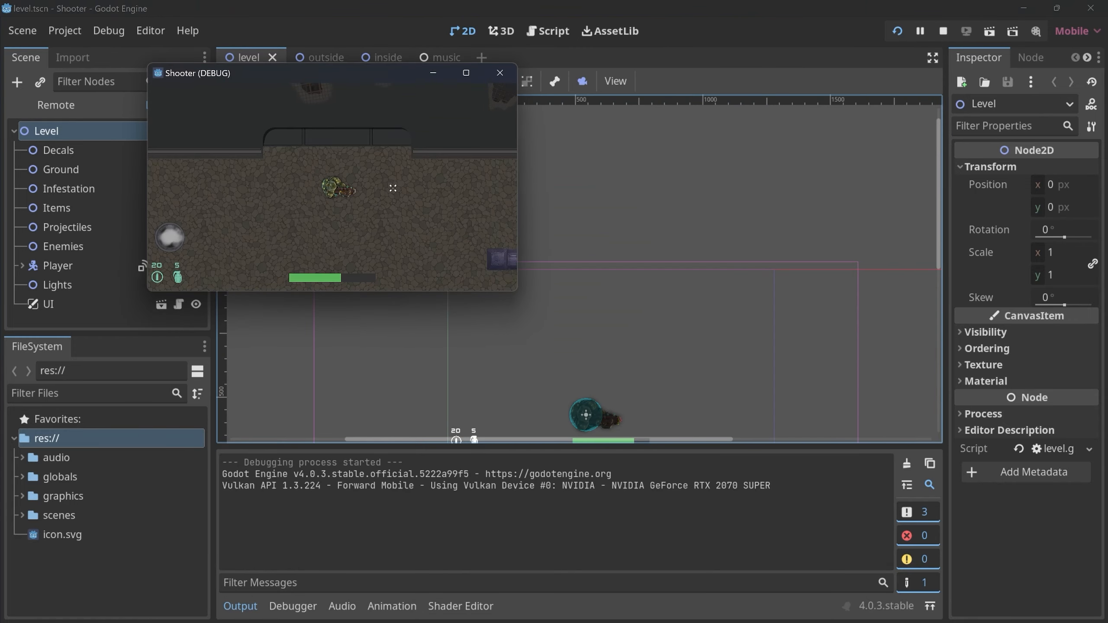
pyautogui.click(395, 190)
pyautogui.click(379, 234)
pyautogui.click(231, 240)
pyautogui.click(254, 162)
pyautogui.click(255, 233)
pyautogui.click(462, 250)
pyautogui.click(464, 176)
pyautogui.click(403, 135)
pyautogui.click(272, 143)
pyautogui.click(260, 216)
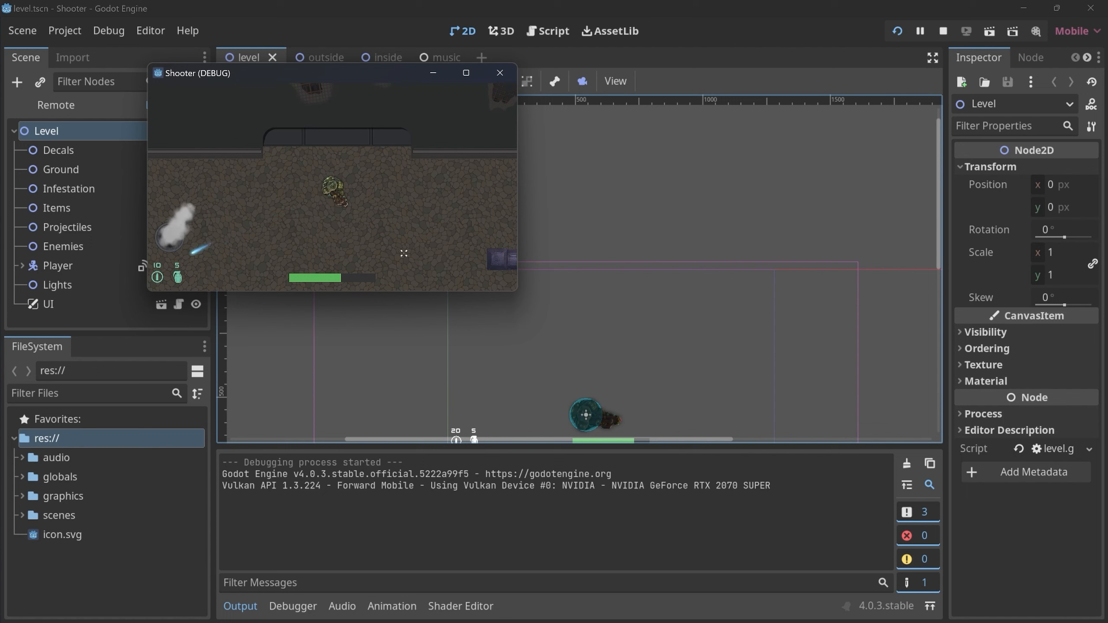
pyautogui.click(500, 72)
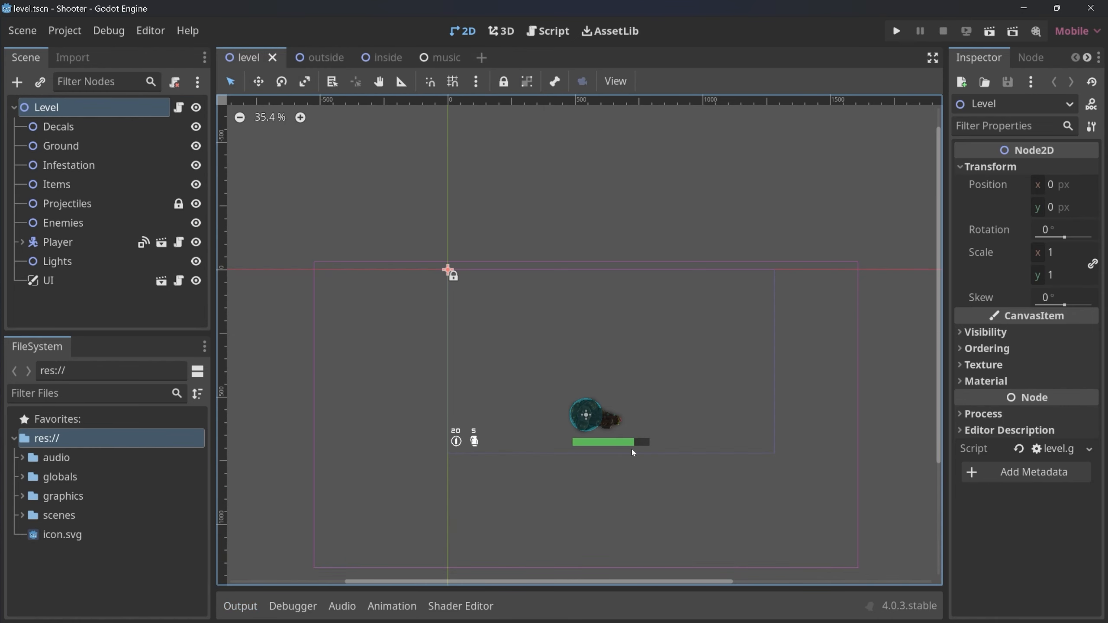
# In the music scene, set the AudioStreamPlayer's Volume dB to -10 and save the scene.
pyautogui.click(323, 58)
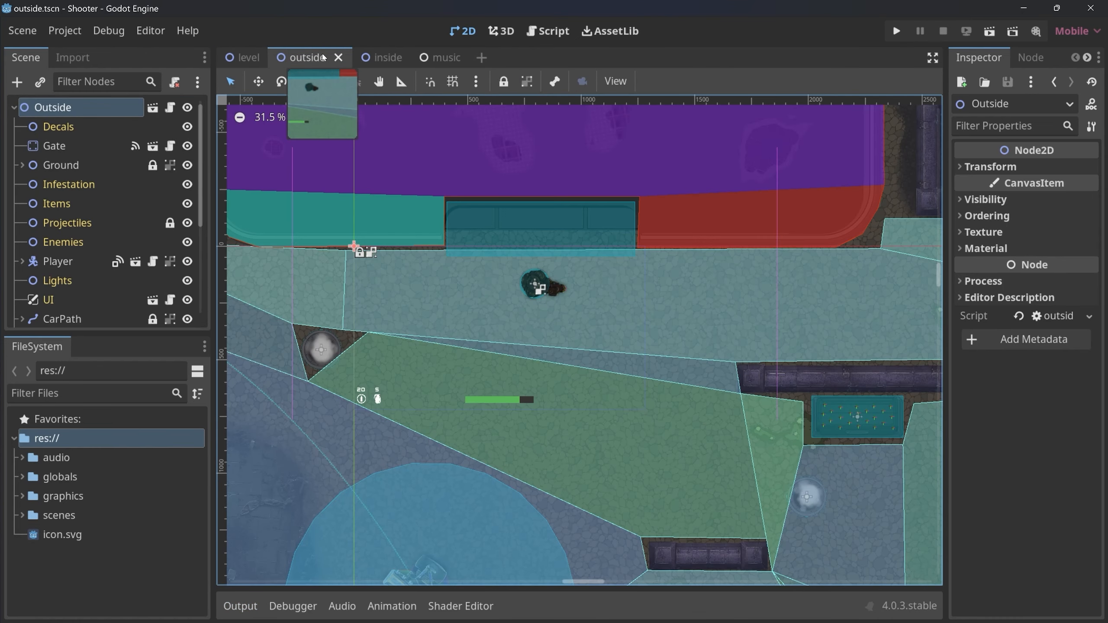
pyautogui.click(448, 61)
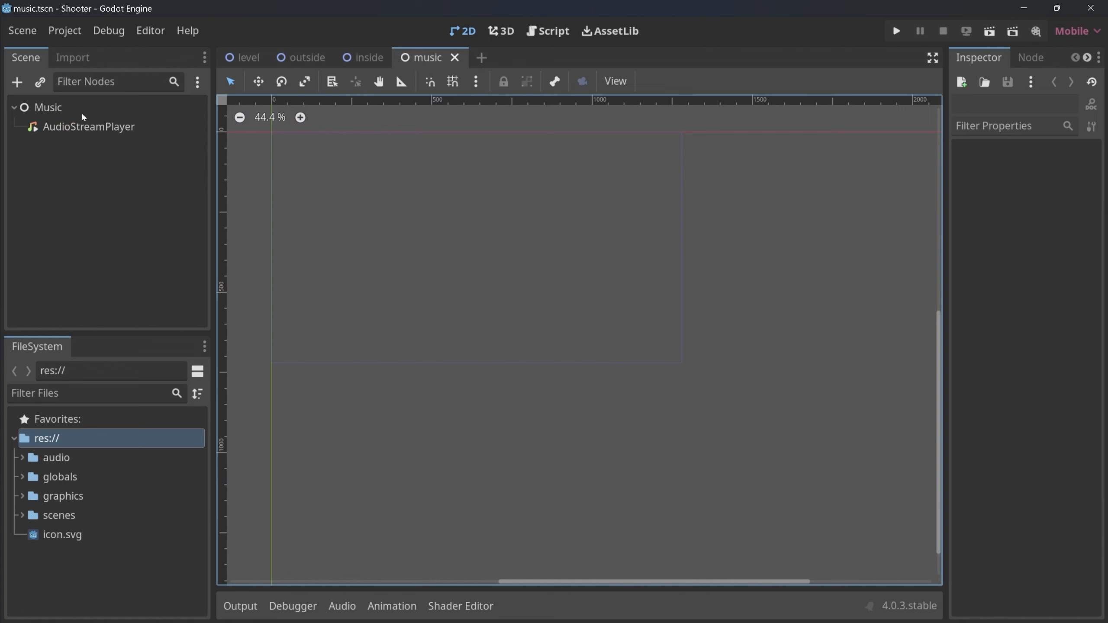
pyautogui.click(83, 126)
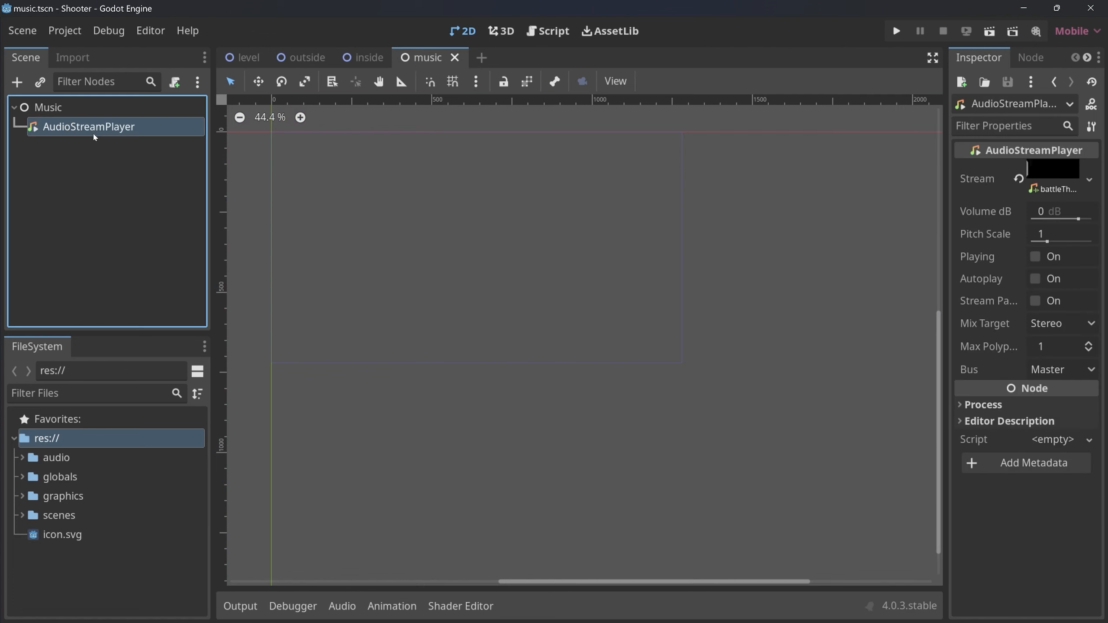
pyautogui.click(1059, 213)
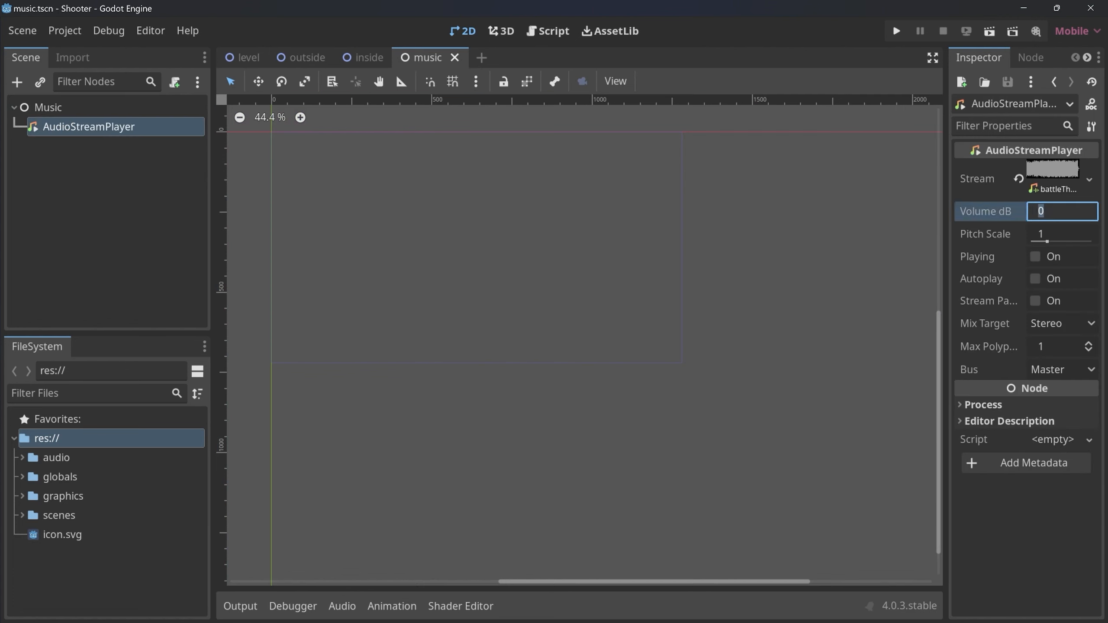
pyautogui.write('-10')
pyautogui.press('Return')
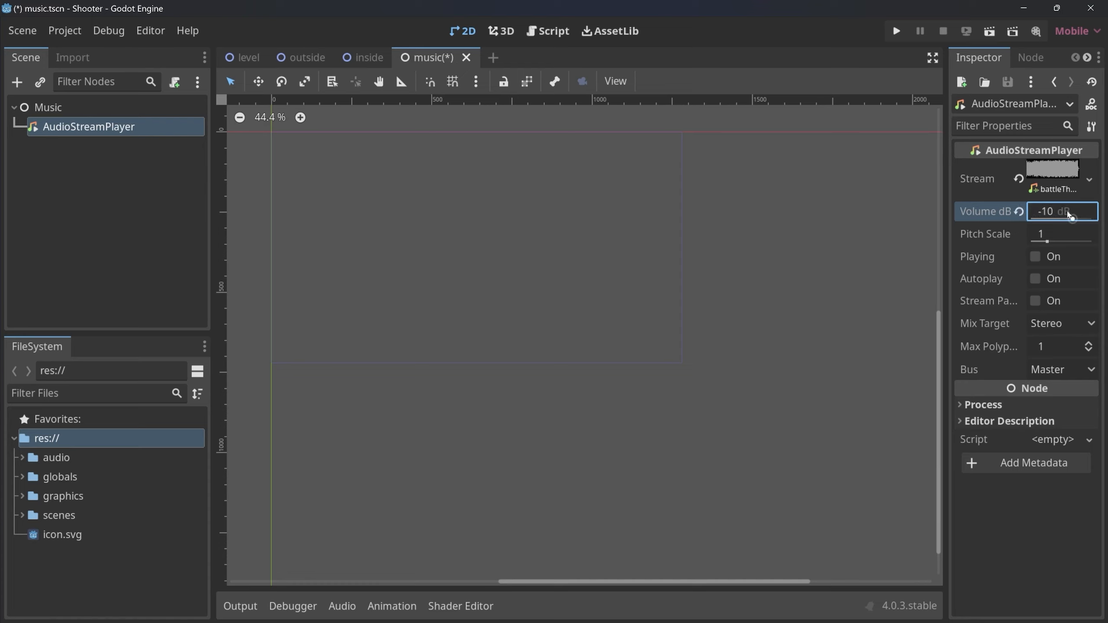
pyautogui.hotkey('ctrl', 's')
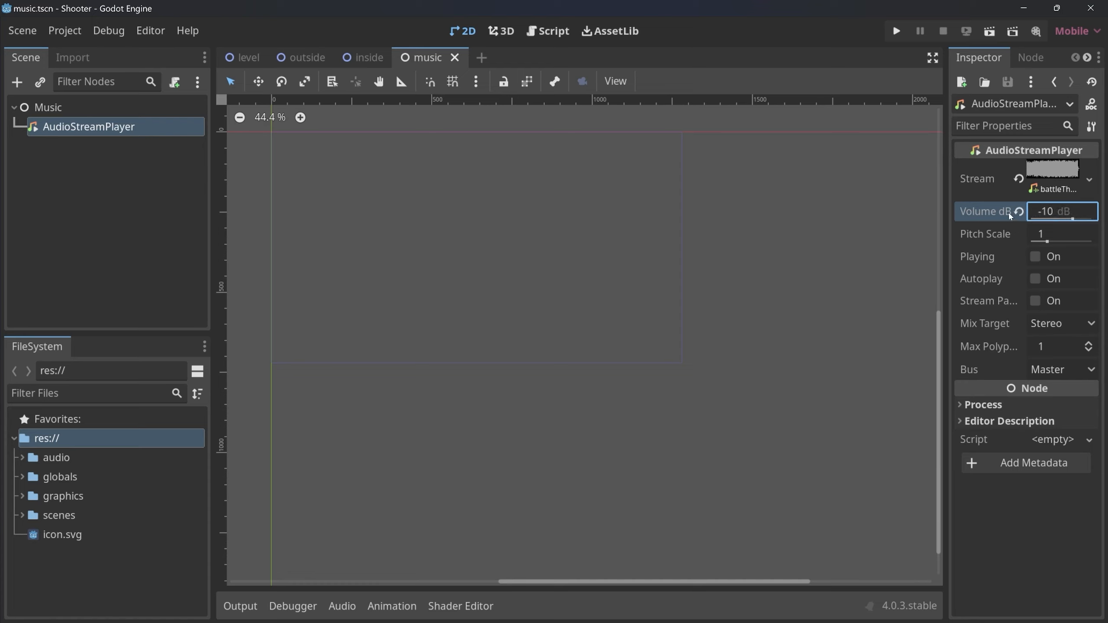
# Enable Autoplay on the AudioStreamPlayer, save the music scene and close it.
pyautogui.click(1037, 280)
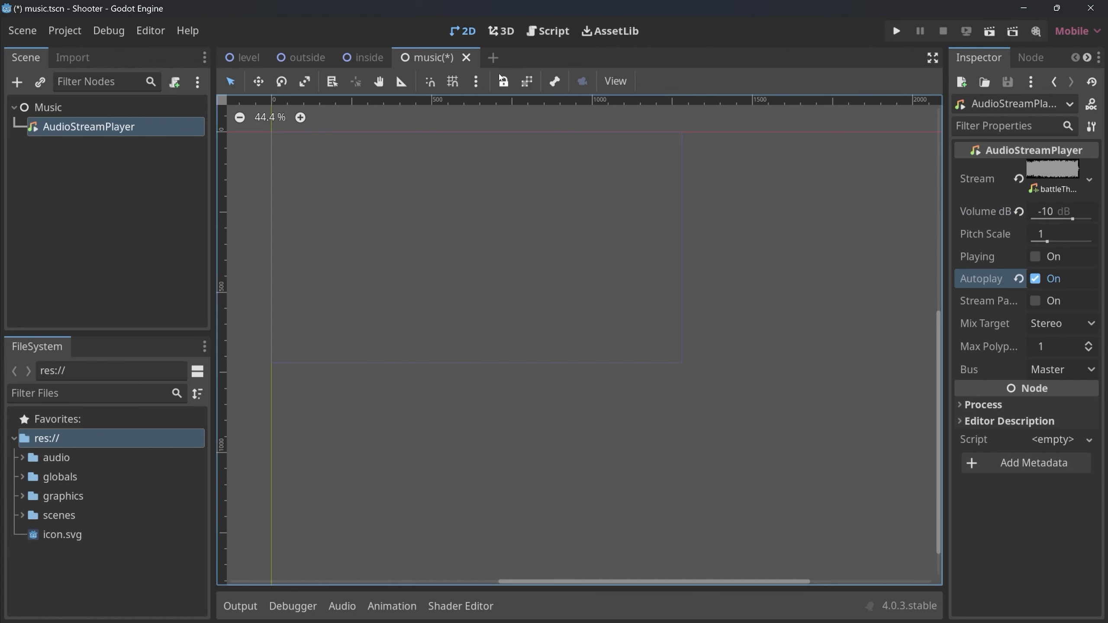
pyautogui.hotkey('ctrl', 's')
pyautogui.click(454, 55)
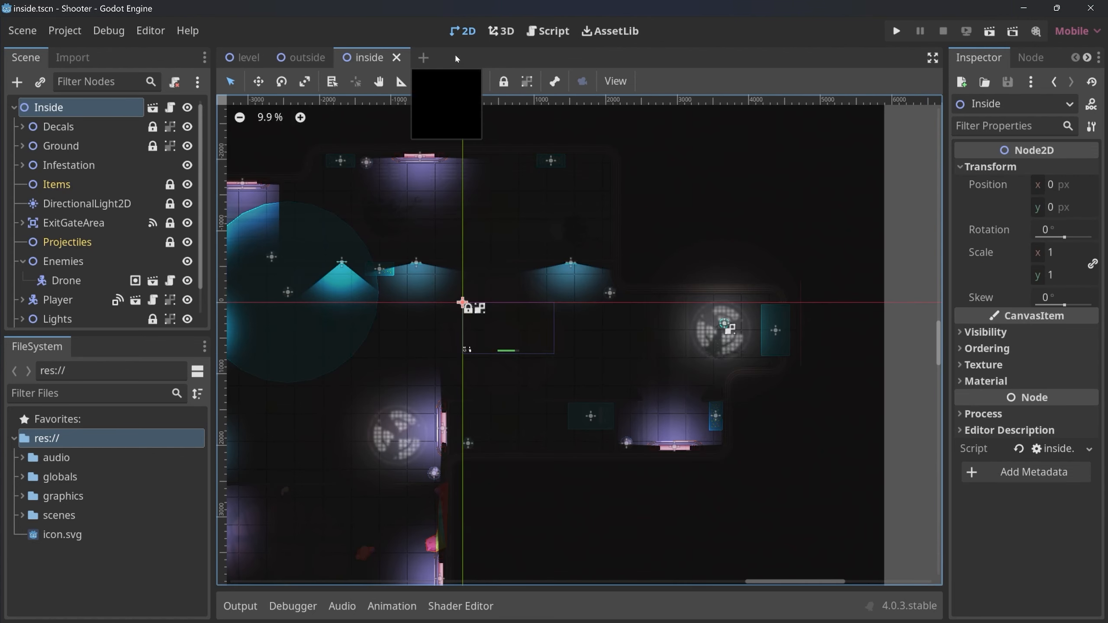
# In the outside scene, enlarge the node tree area and instantiate the hunter scene as a child of the Enemies node.
pyautogui.click(307, 58)
pyautogui.moveTo(94, 333); pyautogui.dragTo(95, 507)
pyautogui.click(22, 340)
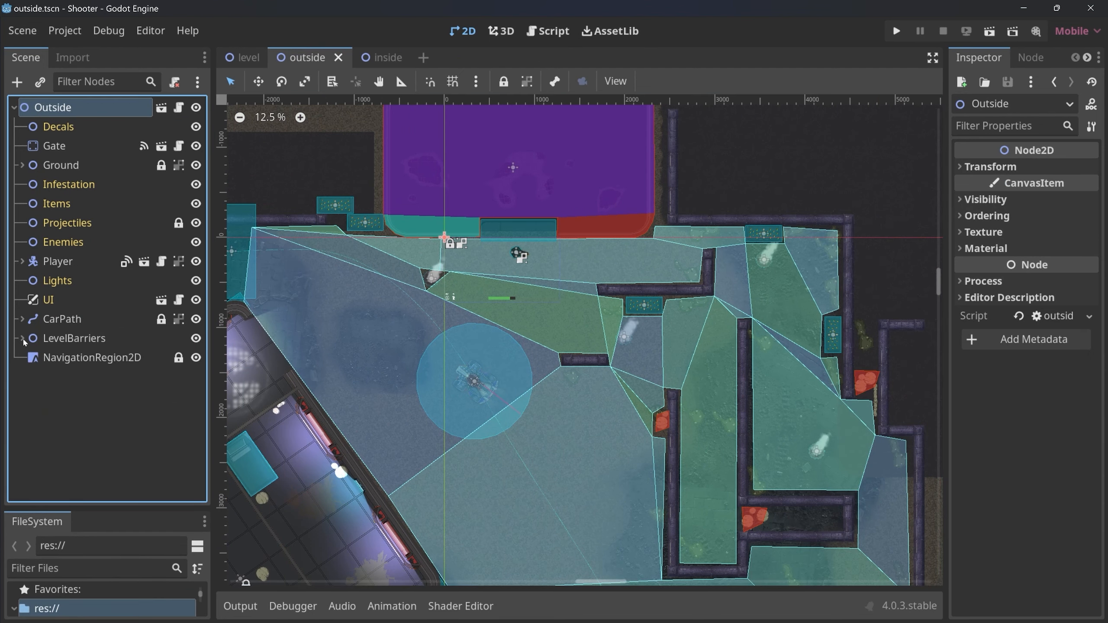
pyautogui.click(124, 358)
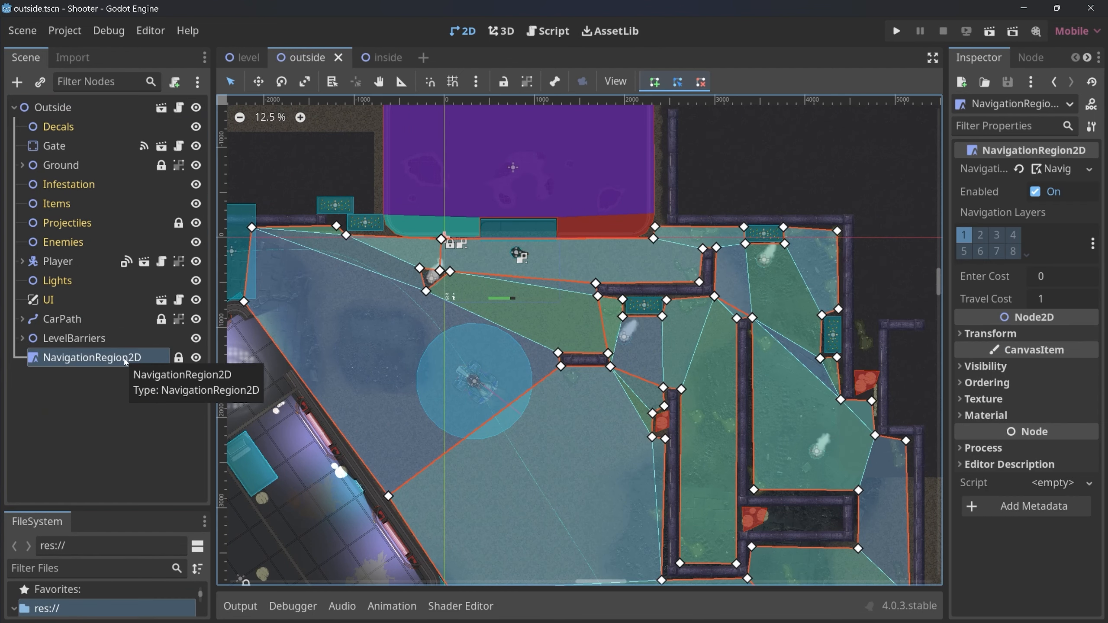
pyautogui.click(71, 243)
pyautogui.moveTo(493, 348); pyautogui.dragTo(403, 142, button='middle')
pyautogui.moveTo(464, 177); pyautogui.dragTo(609, 331, button='middle')
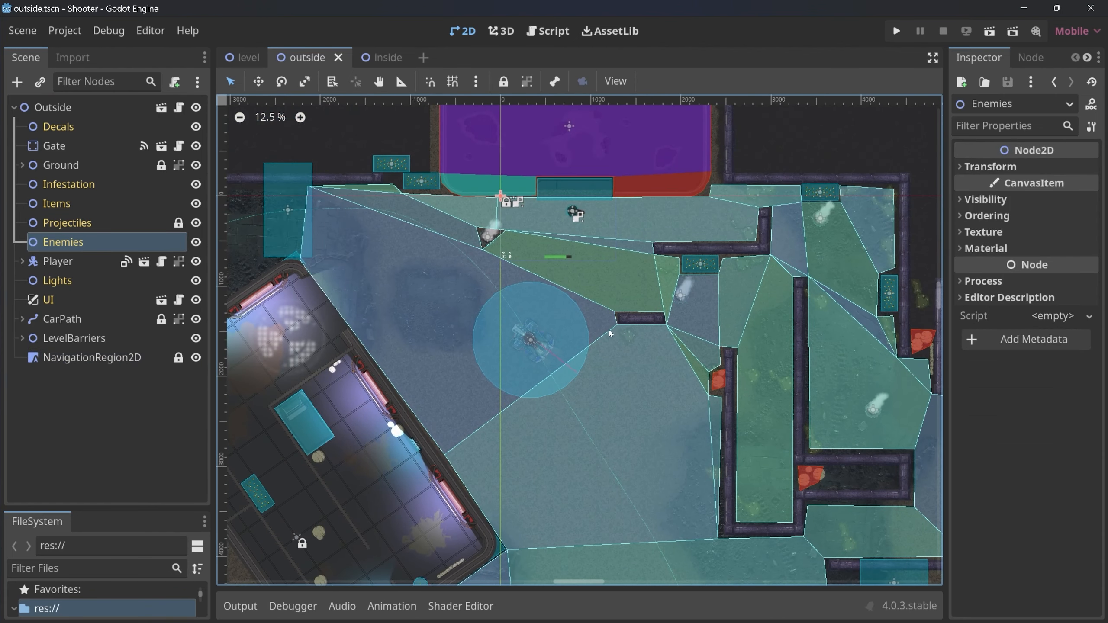
pyautogui.hotkey('ctrl', 'shift', 'a')
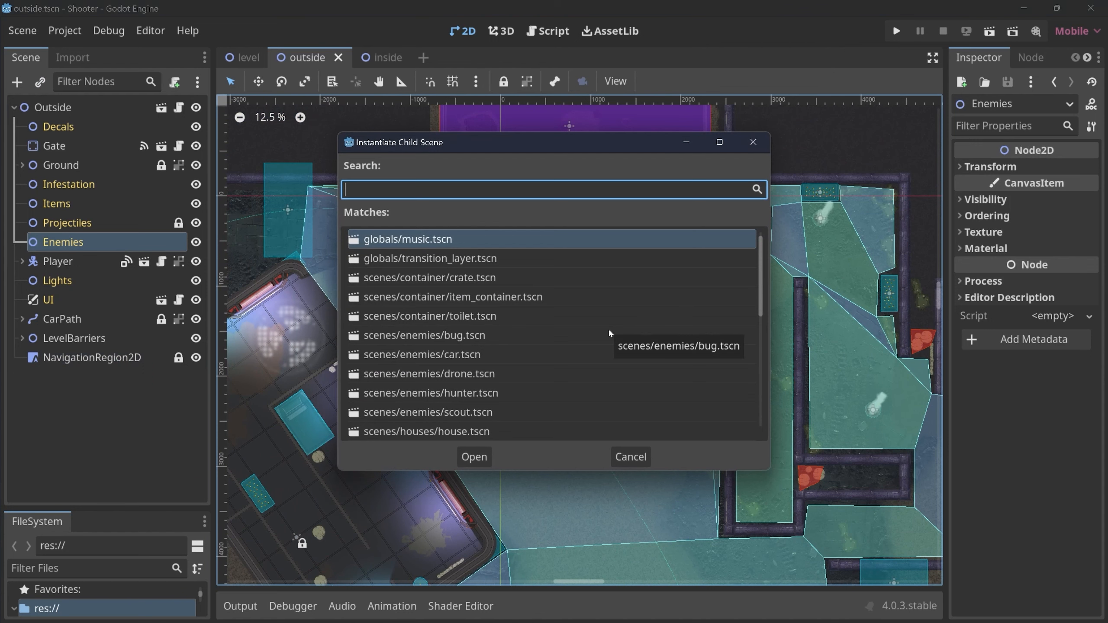
pyautogui.write('hunt')
pyautogui.press('Return')
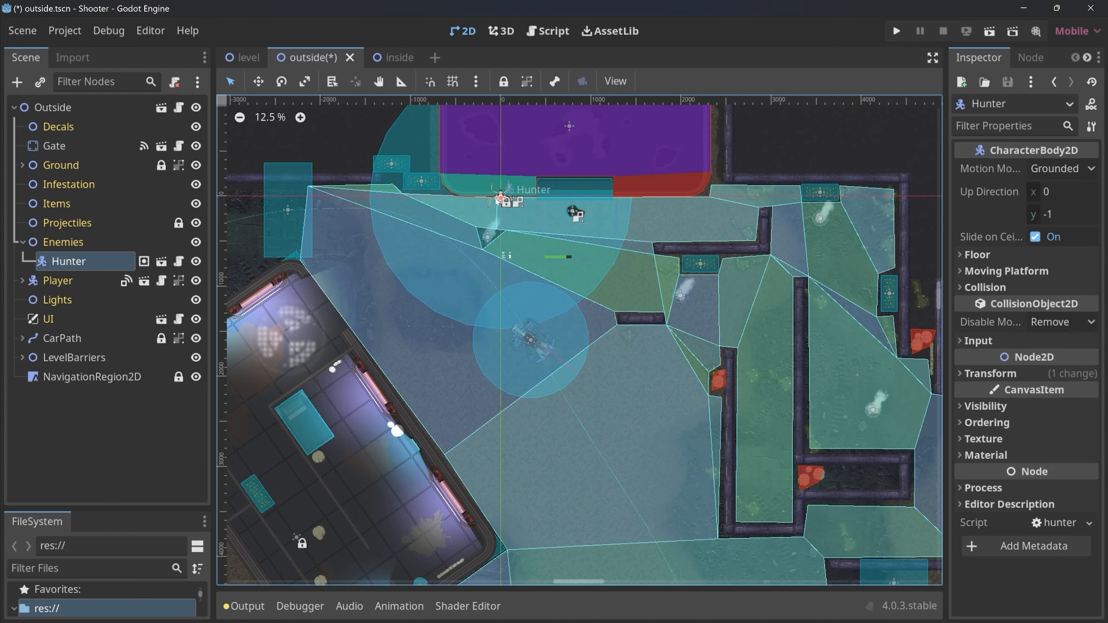
# Select the LevelBarriers node, then group and lock it so it cannot be picked in the viewport.
pyautogui.moveTo(497, 201); pyautogui.dragTo(575, 352)
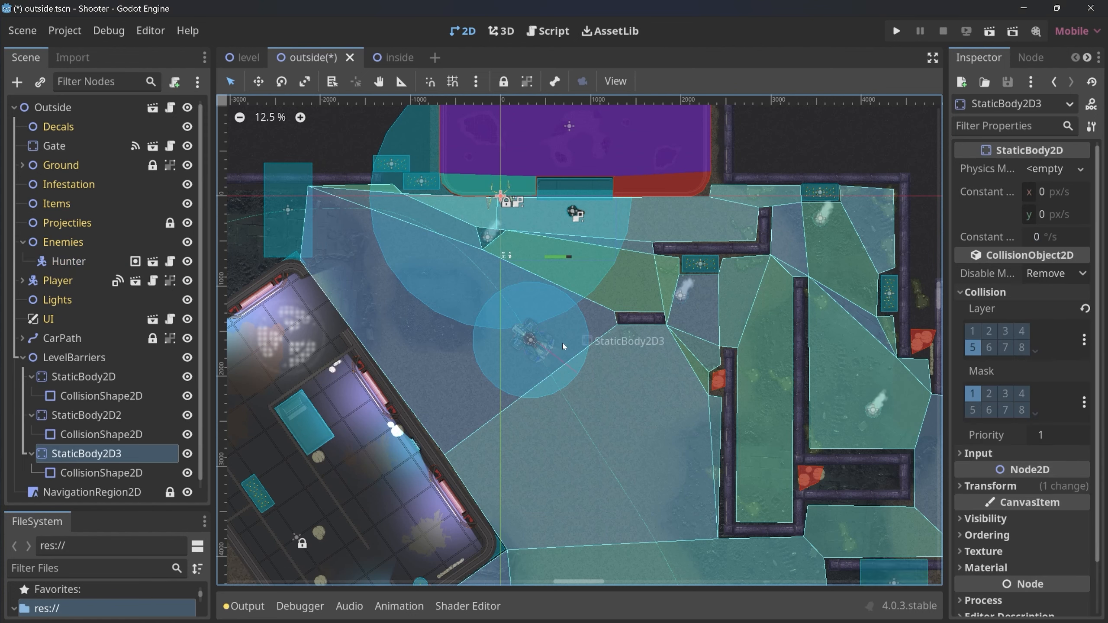
pyautogui.click(75, 358)
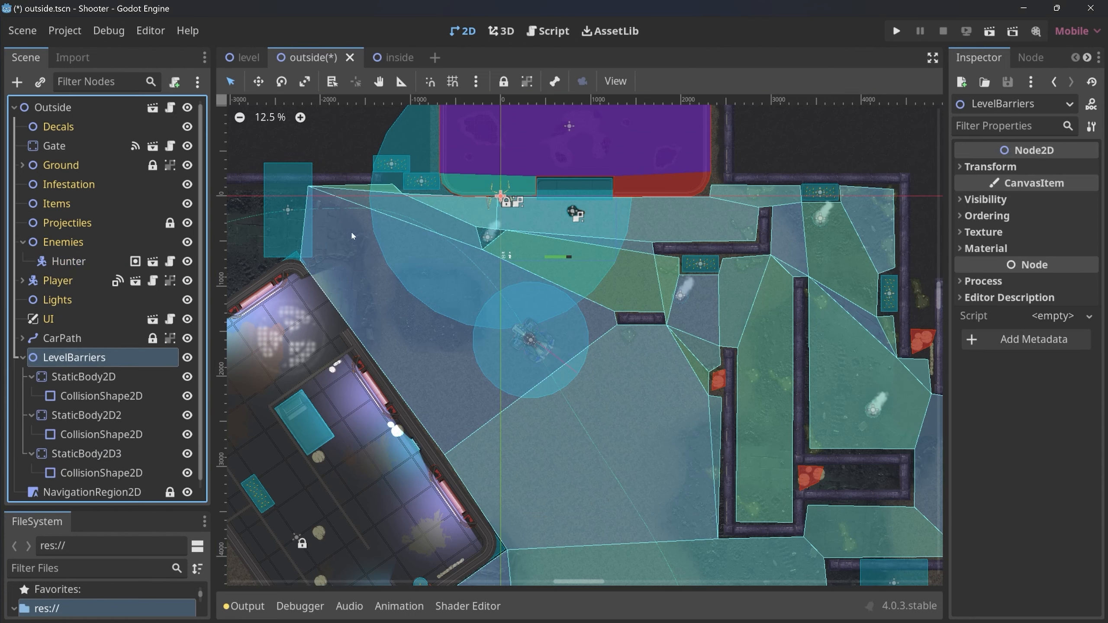
pyautogui.click(527, 81)
pyautogui.click(506, 82)
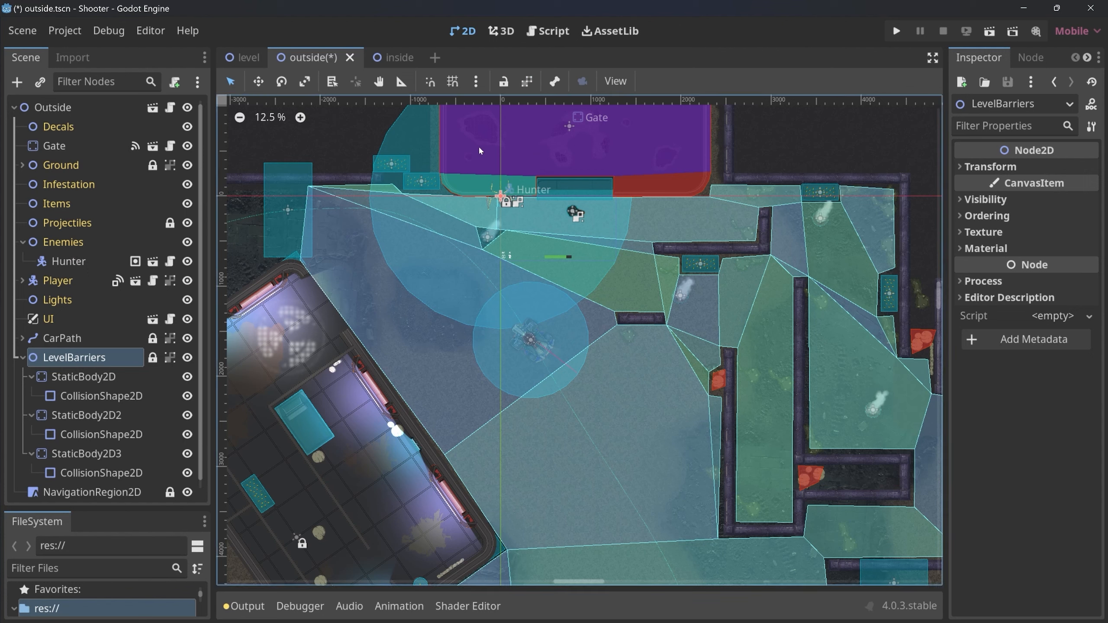
# Undo the accidental move, lock and group the Lights node, and move the hunter into the narrow walled corridor on the level's east side.
pyautogui.moveTo(504, 200); pyautogui.dragTo(534, 263)
pyautogui.hotkey('ctrl', 'z')
pyautogui.click(503, 81)
pyautogui.click(527, 81)
pyautogui.moveTo(500, 196); pyautogui.dragTo(675, 445)
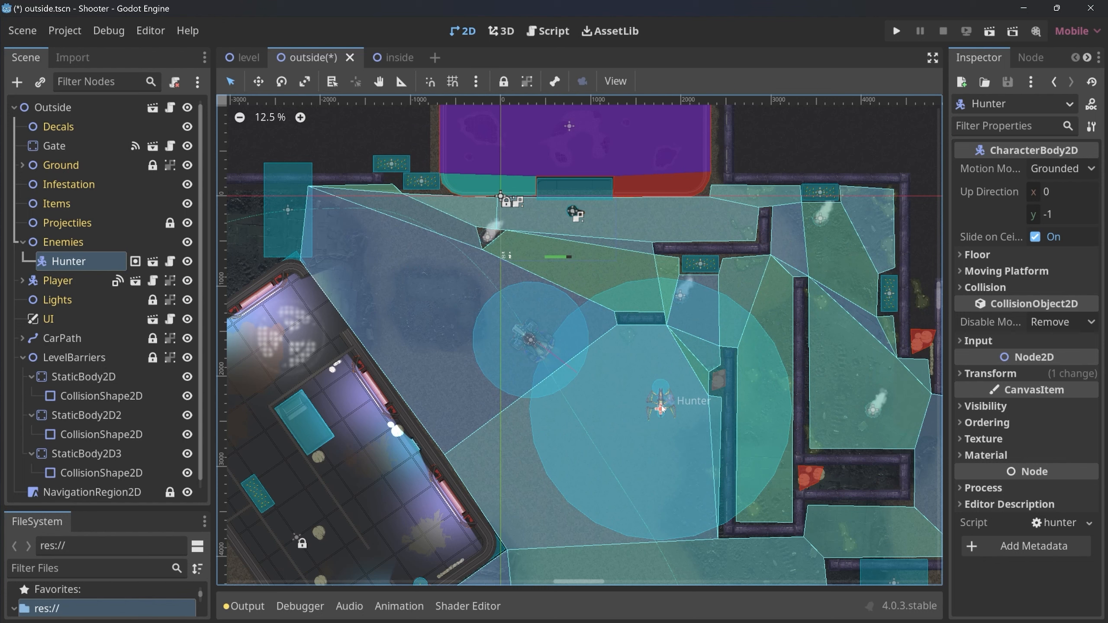
pyautogui.moveTo(660, 408); pyautogui.dragTo(768, 376)
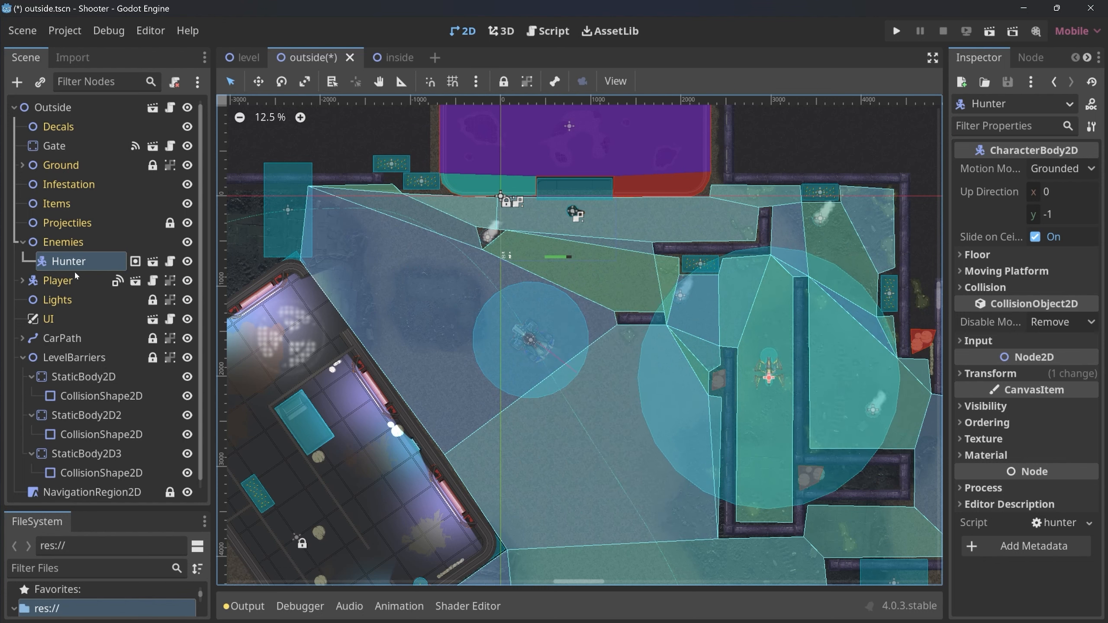
# Instantiate the scout scene under the Enemies node and move it away from the origin into the level's southern part.
pyautogui.click(56, 243)
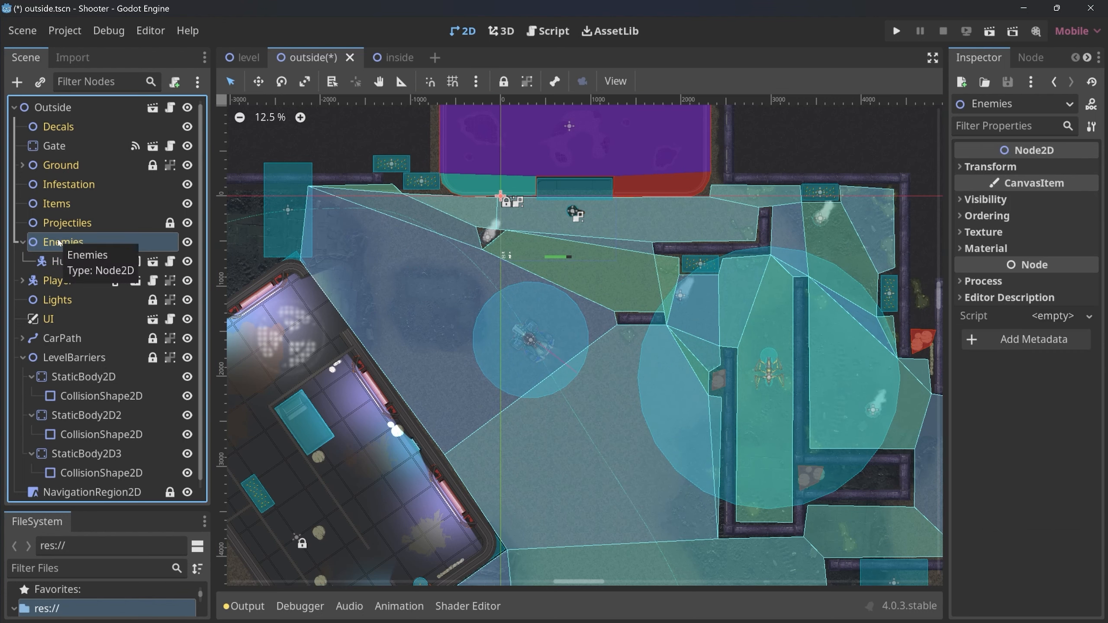
pyautogui.hotkey('ctrl', 'shift', 'a')
pyautogui.write('scout')
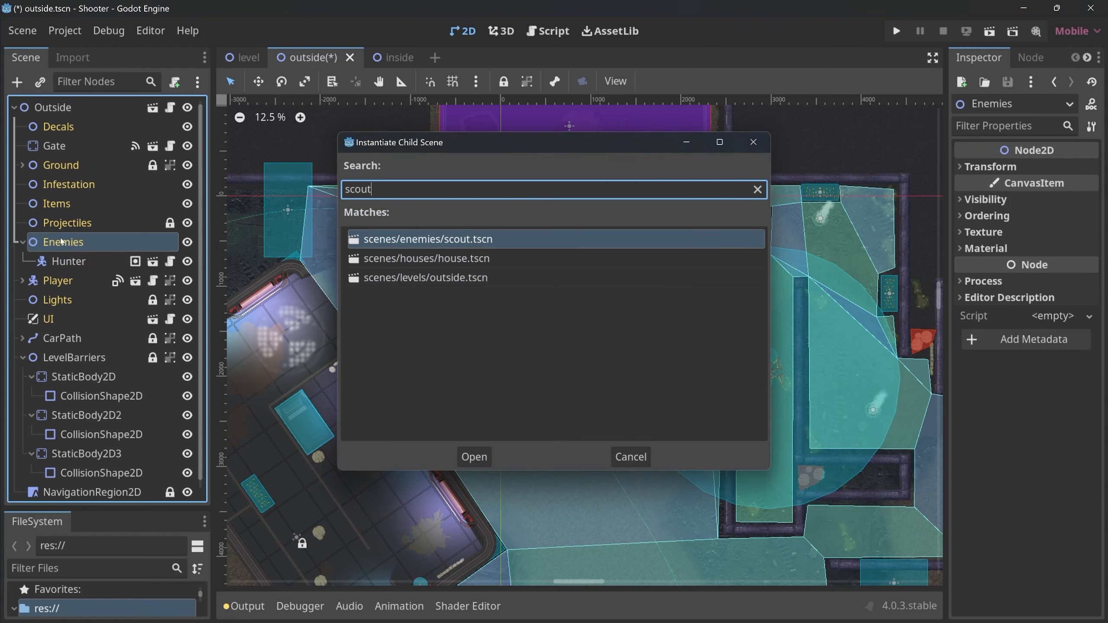
pyautogui.press('Return')
pyautogui.moveTo(495, 201); pyautogui.dragTo(559, 560)
# Duplicate the scout up to Scout5, spreading the copies over the eastern passages and the walled pocket along the southern edge.
pyautogui.hotkey('ctrl', 'd')
pyautogui.hotkey('ctrl', 'd')
pyautogui.click(890, 557)
pyautogui.moveTo(606, 520); pyautogui.dragTo(645, 341, button='middle')
pyautogui.moveTo(598, 381); pyautogui.dragTo(573, 427)
pyautogui.hotkey('ctrl', 'd')
pyautogui.hotkey('ctrl', 'd')
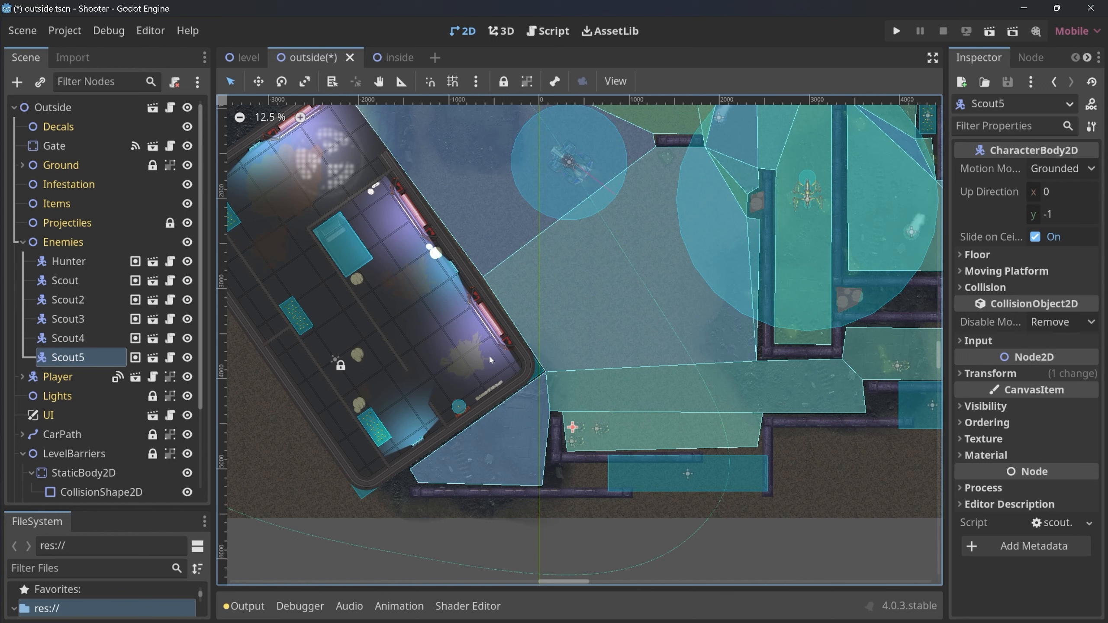
# Duplicate the scout three more times, up to Scout8, and place the copies in different spots inside the angled building.
pyautogui.hotkey('ctrl', 'd')
pyautogui.moveTo(573, 430); pyautogui.dragTo(399, 401)
pyautogui.hotkey('ctrl', 'd')
pyautogui.hotkey('ctrl', 'd')
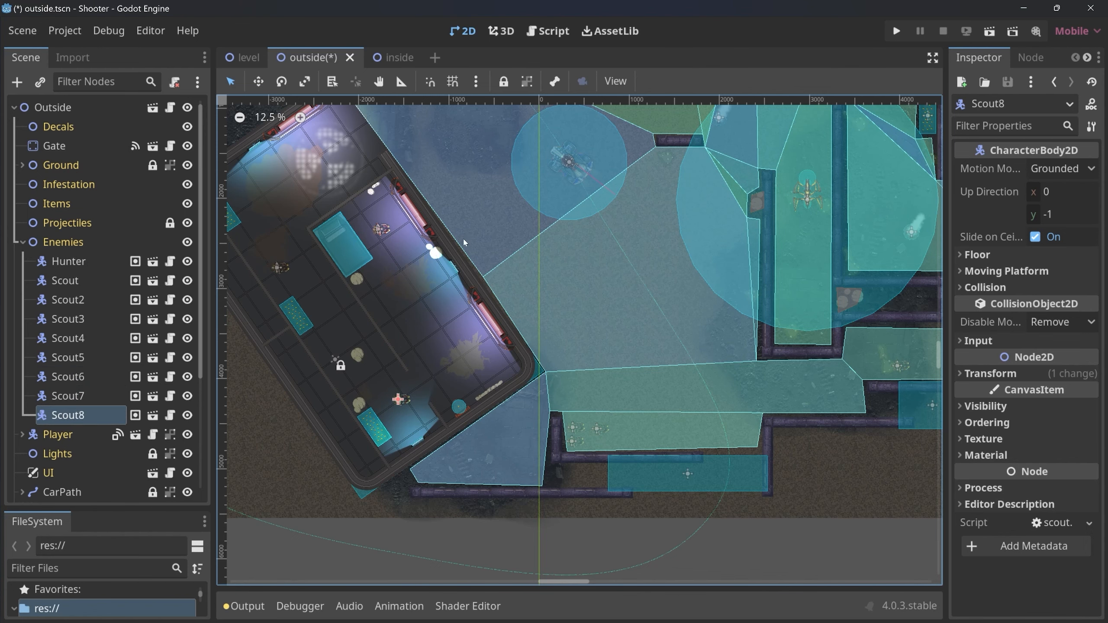
# Instantiate the drone scene under Enemies, duplicate it once, and place one drone near the western gate and one west of the hunter's corridor.
pyautogui.moveTo(284, 248); pyautogui.dragTo(190, 324, button='middle')
pyautogui.moveTo(398, 205); pyautogui.dragTo(495, 361, button='middle')
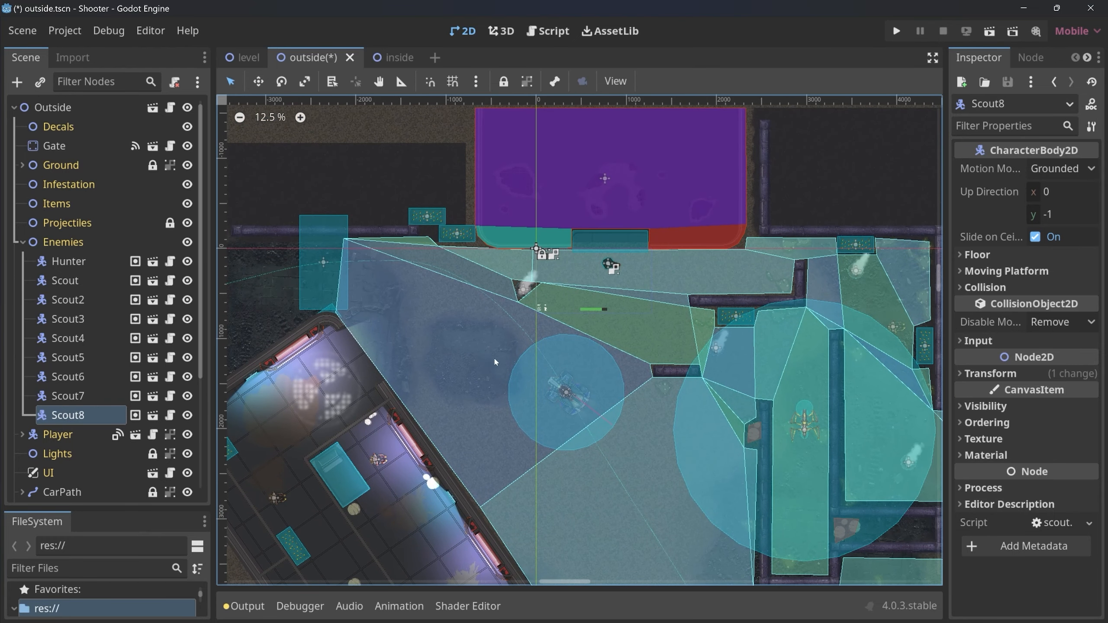
pyautogui.click(68, 243)
pyautogui.hotkey('ctrl', 'shift', 'a')
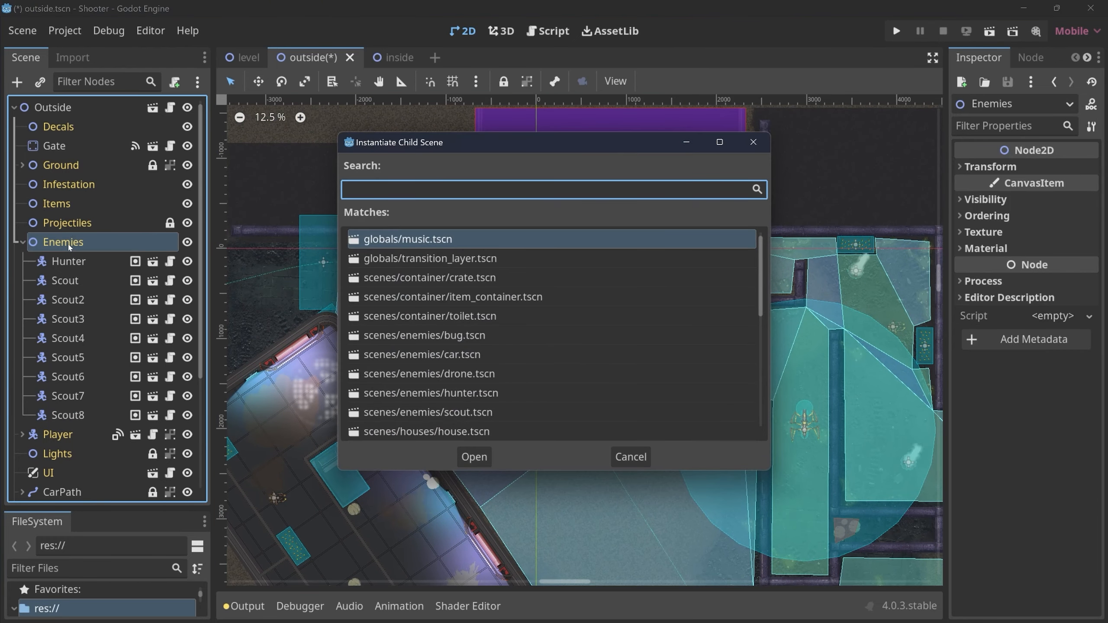
pyautogui.write('drone')
pyautogui.press('Return')
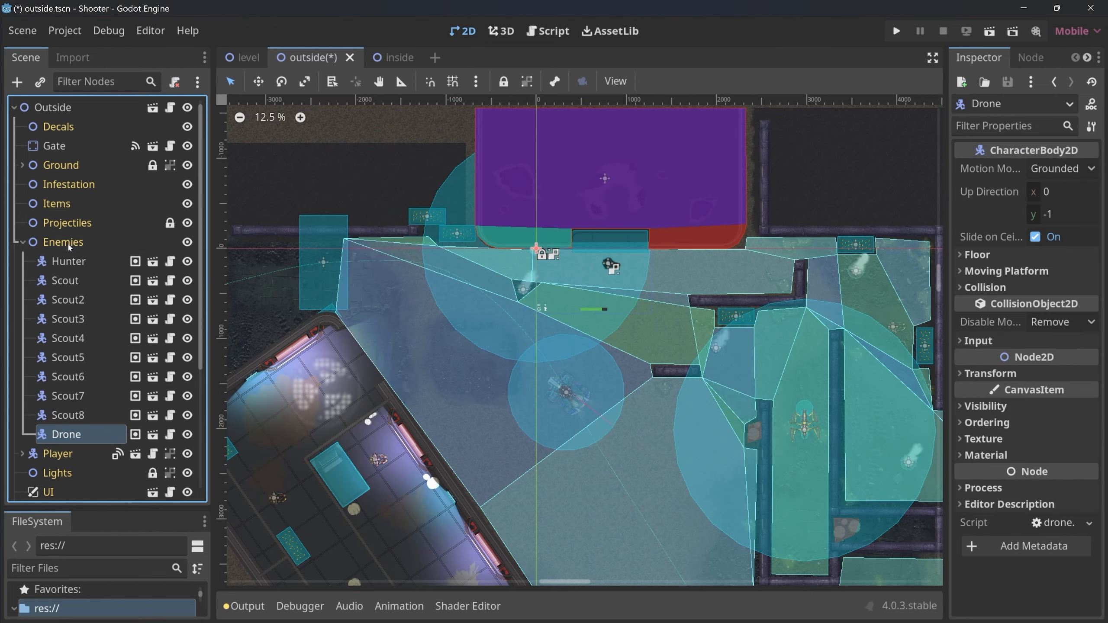
pyautogui.moveTo(540, 253); pyautogui.dragTo(710, 453)
pyautogui.hotkey('ctrl', 'd')
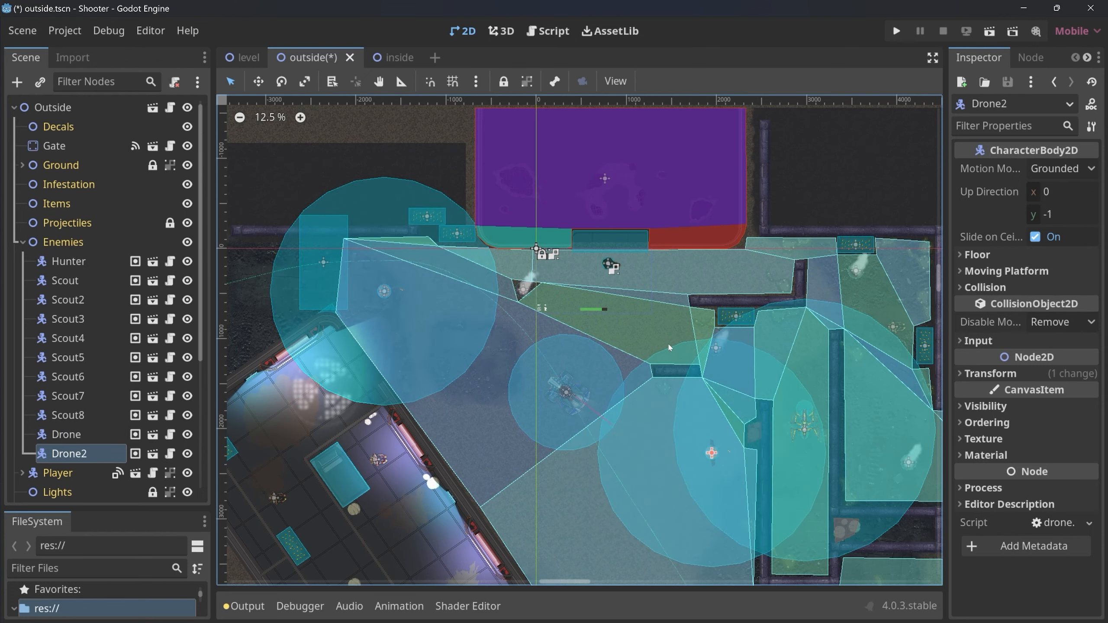
pyautogui.scroll(-5, 604, 179)
pyautogui.moveTo(604, 179); pyautogui.dragTo(646, 360, button='middle')
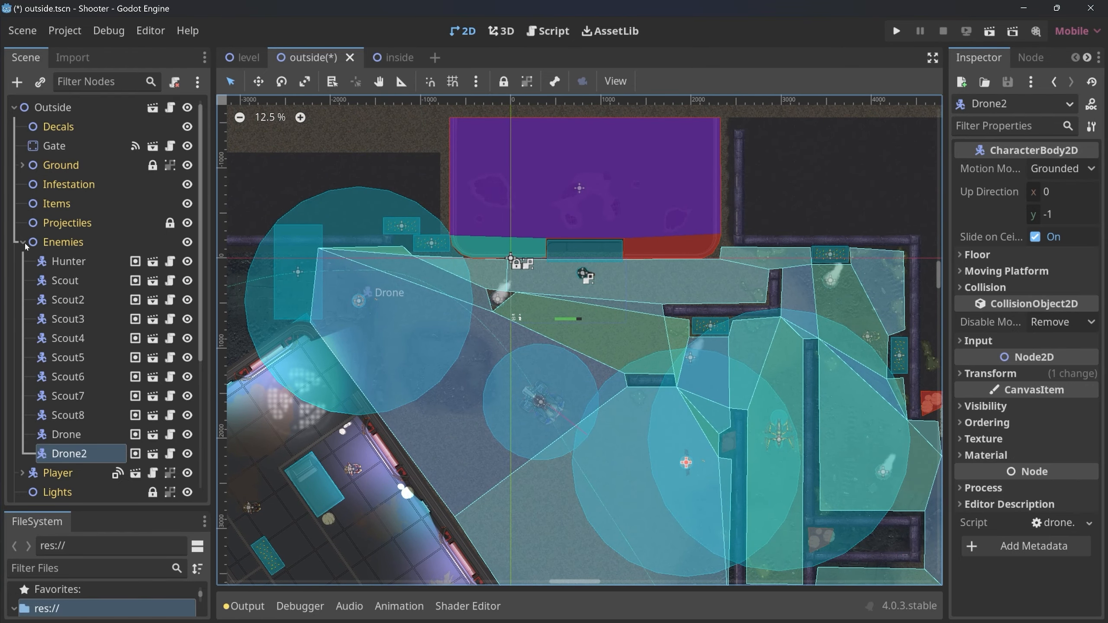
# Switch to the inside scene, select its Enemies node and hide DirectionalLight2D to brighten the view.
pyautogui.click(399, 59)
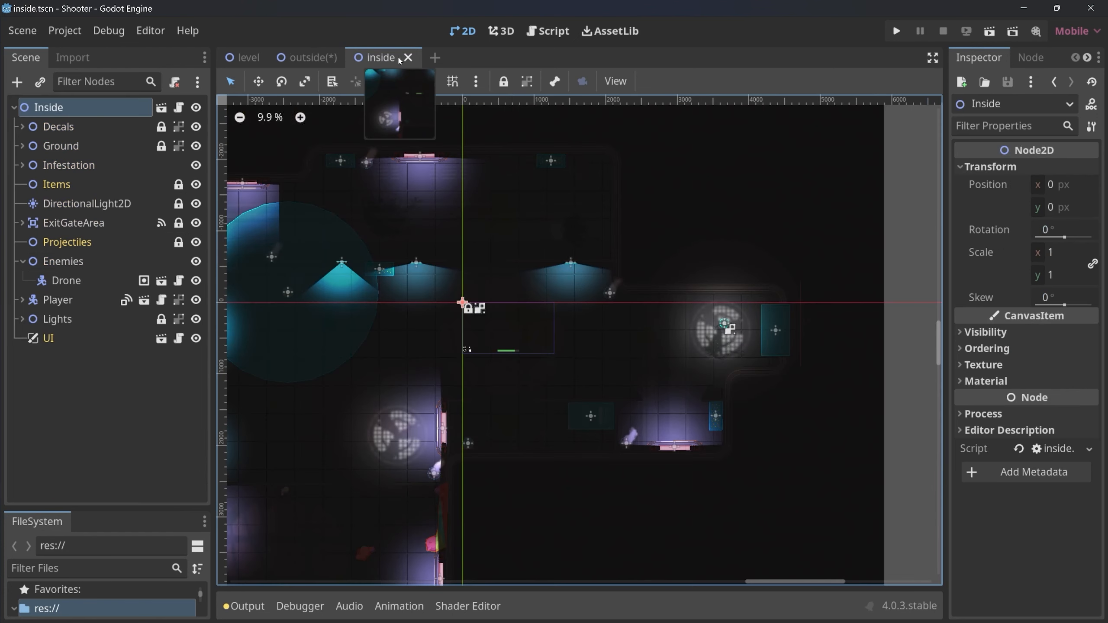
pyautogui.click(58, 262)
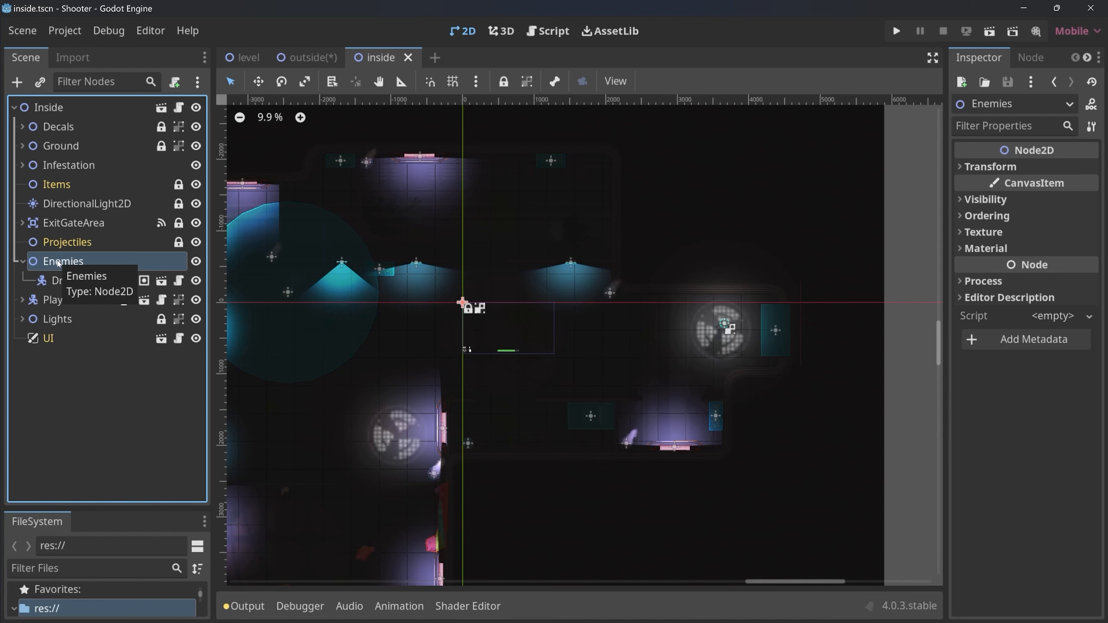
pyautogui.hotkey('ctrl', 'v')
pyautogui.click(197, 203)
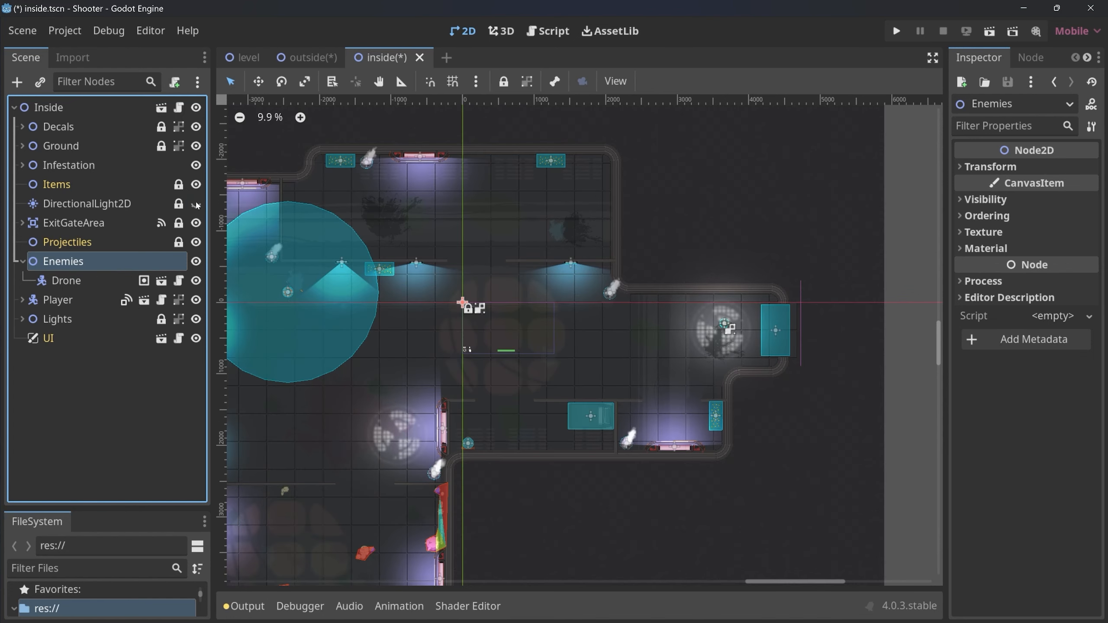
# Instantiate the bug scene under the Enemies node and place it near the northern end of the southern room.
pyautogui.moveTo(518, 370); pyautogui.dragTo(702, 199, button='middle')
pyautogui.click(59, 266)
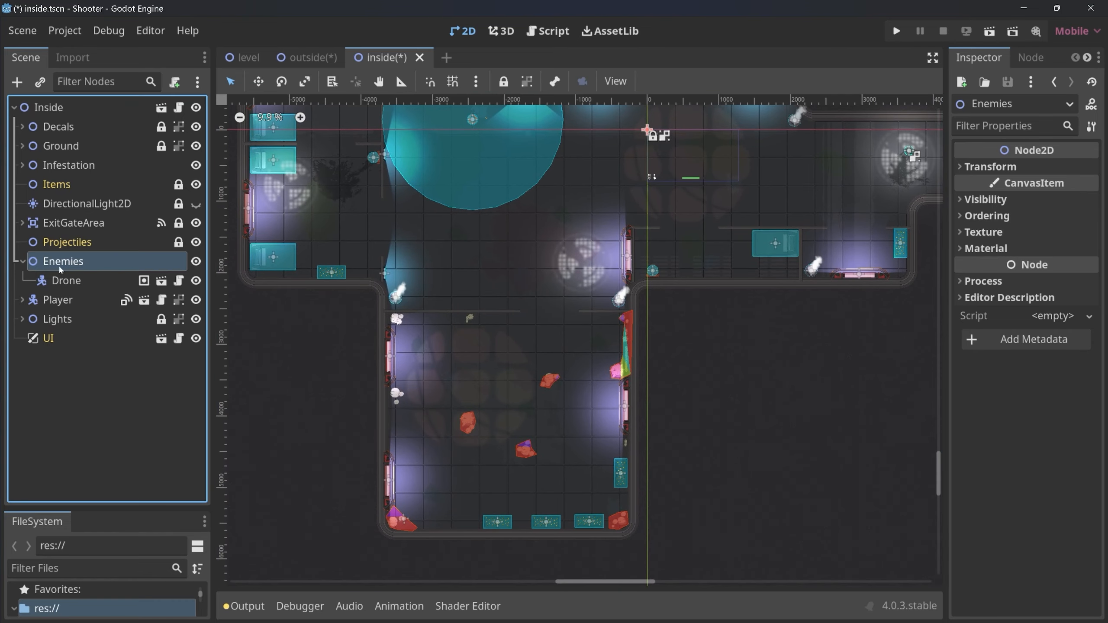
pyautogui.hotkey('ctrl', 'shift', 'a')
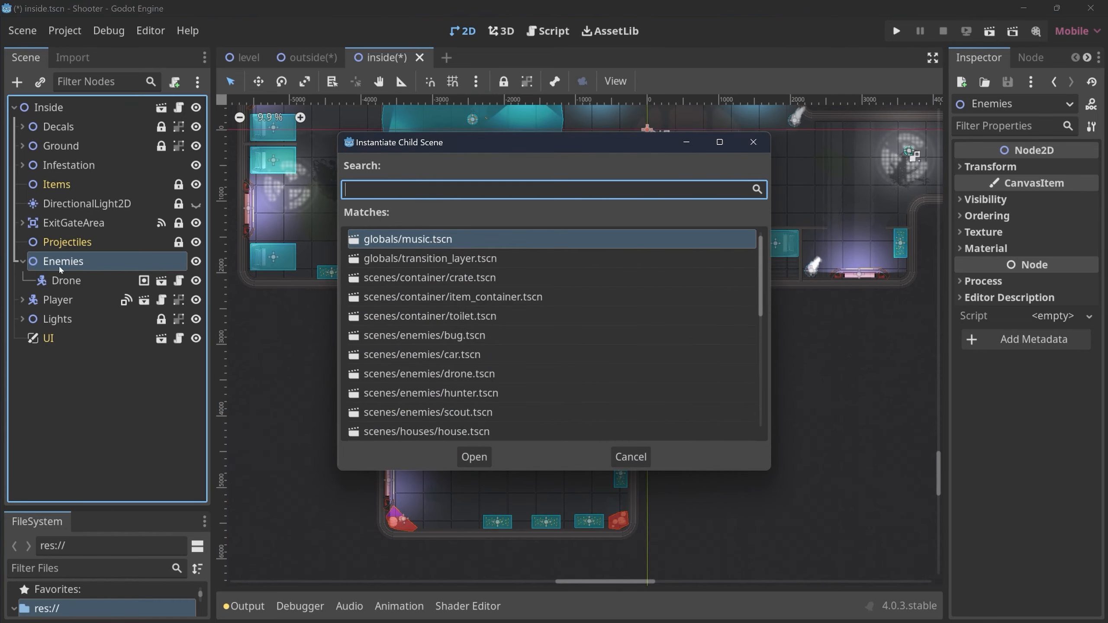
pyautogui.write('bug')
pyautogui.press('Return')
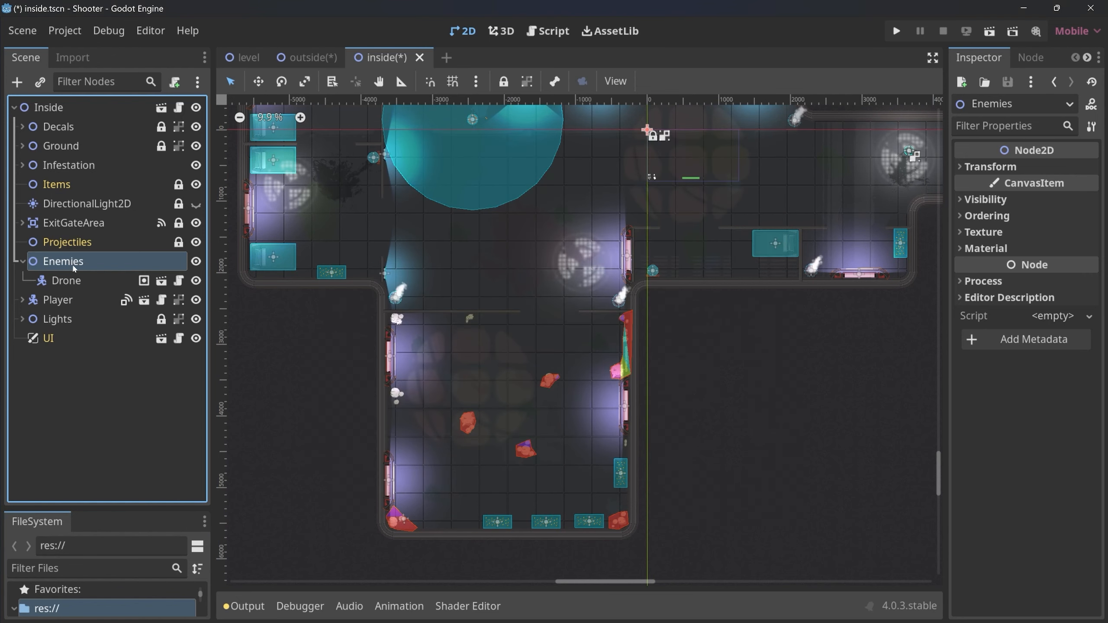
pyautogui.moveTo(649, 131); pyautogui.dragTo(476, 347)
# Duplicate the bug eight times, up to Bug9, and spread the copies across the infested southern room.
pyautogui.hotkey('ctrl', 'd')
pyautogui.hotkey('ctrl', 'd')
pyautogui.hotkey('ctrl', 'd')
pyautogui.hotkey('ctrl', 'd')
pyautogui.hotkey('ctrl', 'd')
pyautogui.hotkey('ctrl', 'd')
# Duplicate the bug up to Bug15, placing copies in the western room, the upper central area and along the eastern room's southern wall.
pyautogui.hotkey('ctrl', 'd')
pyautogui.hotkey('ctrl', 'd')
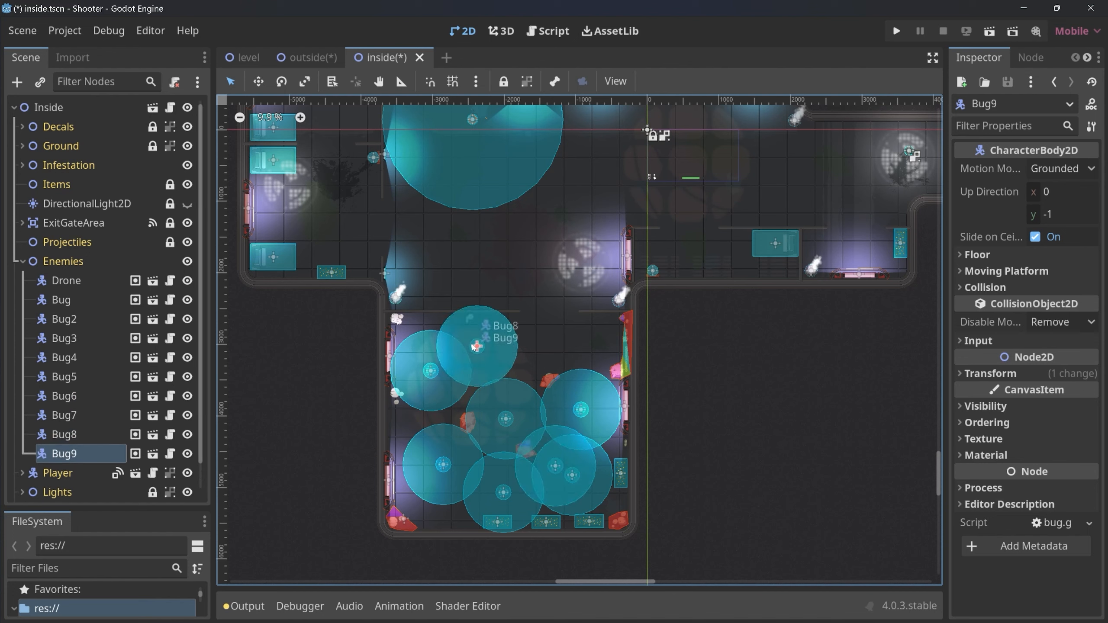
pyautogui.keyDown('alt'); pyautogui.moveTo(571, 331); pyautogui.dragTo(685, 315); pyautogui.keyUp('alt')
pyautogui.hotkey('ctrl', 'd')
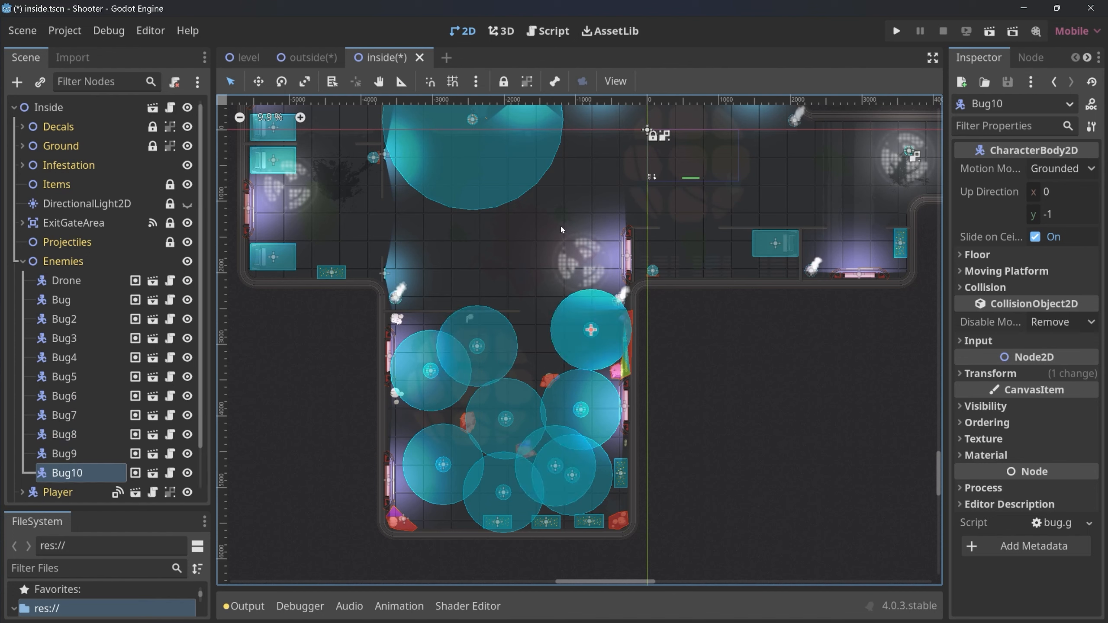
pyautogui.keyDown('alt'); pyautogui.moveTo(591, 340); pyautogui.dragTo(343, 202); pyautogui.keyUp('alt')
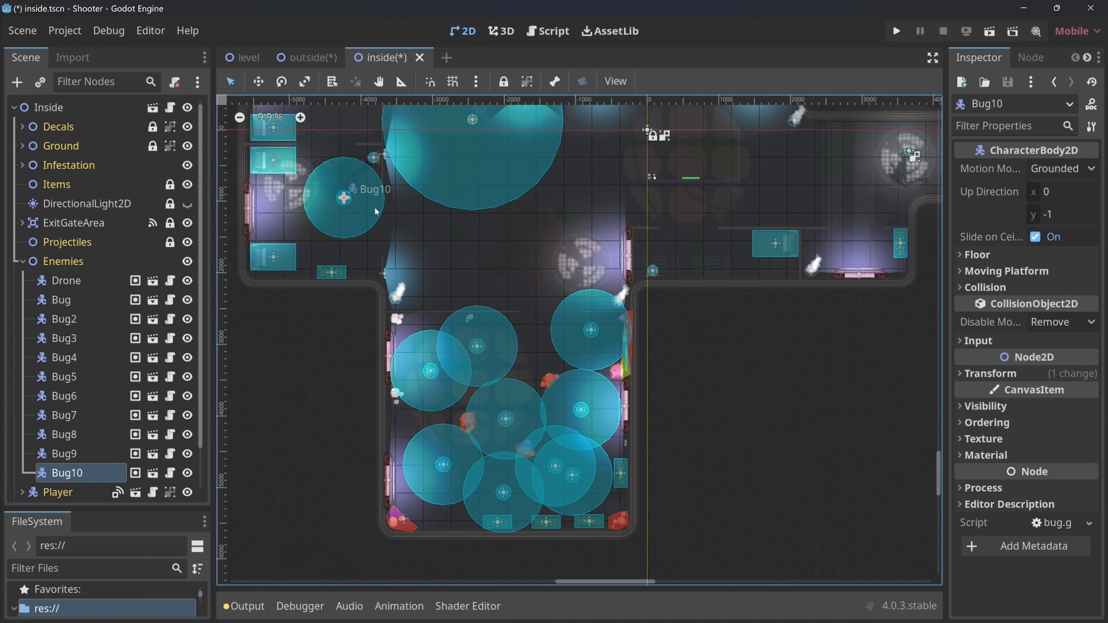
pyautogui.moveTo(343, 202); pyautogui.dragTo(392, 377, button='middle')
pyautogui.hotkey('ctrl', 'd')
pyautogui.keyDown('alt'); pyautogui.moveTo(393, 376); pyautogui.dragTo(919, 430); pyautogui.keyUp('alt')
pyautogui.hotkey('ctrl', 'd')
pyautogui.hotkey('ctrl', 'd')
pyautogui.hotkey('ctrl', 'd')
pyautogui.hotkey('ctrl', 'd')
# Instantiate the scout scene under Enemies, duplicate it once, and place one scout in the northwestern room and one in the northeastern area.
pyautogui.click(68, 183)
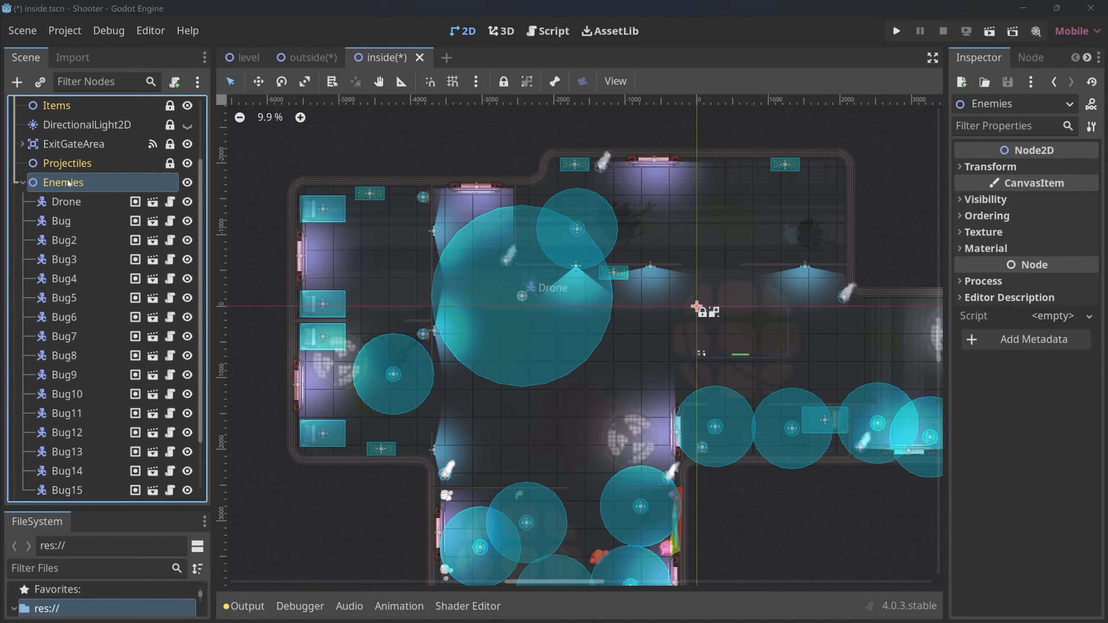
pyautogui.hotkey('ctrl', 'shift', 'a')
pyautogui.write('scout')
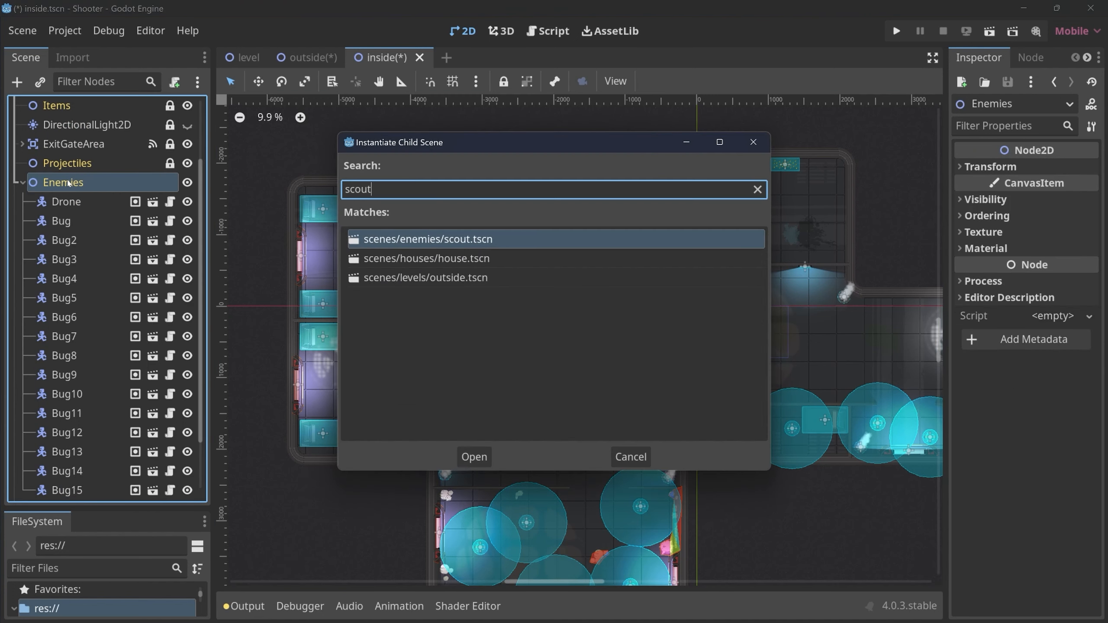
pyautogui.press('Return')
pyautogui.moveTo(703, 311); pyautogui.dragTo(812, 191)
pyautogui.hotkey('ctrl', 'd')
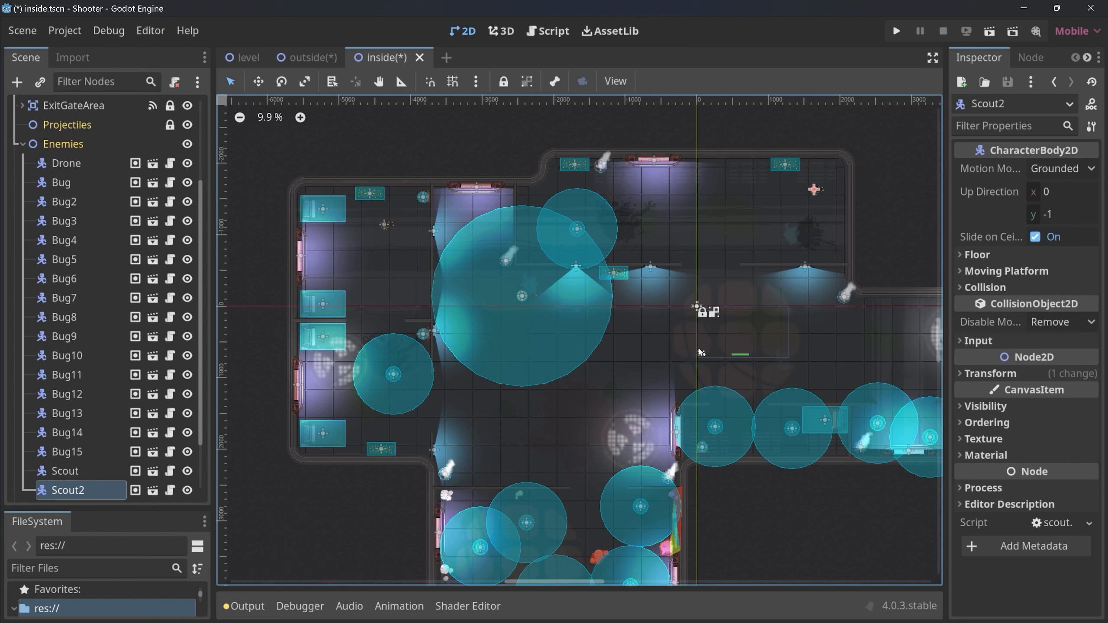
# Collapse the Enemies node in the scene tree.
pyautogui.scroll(3, 74, 354)
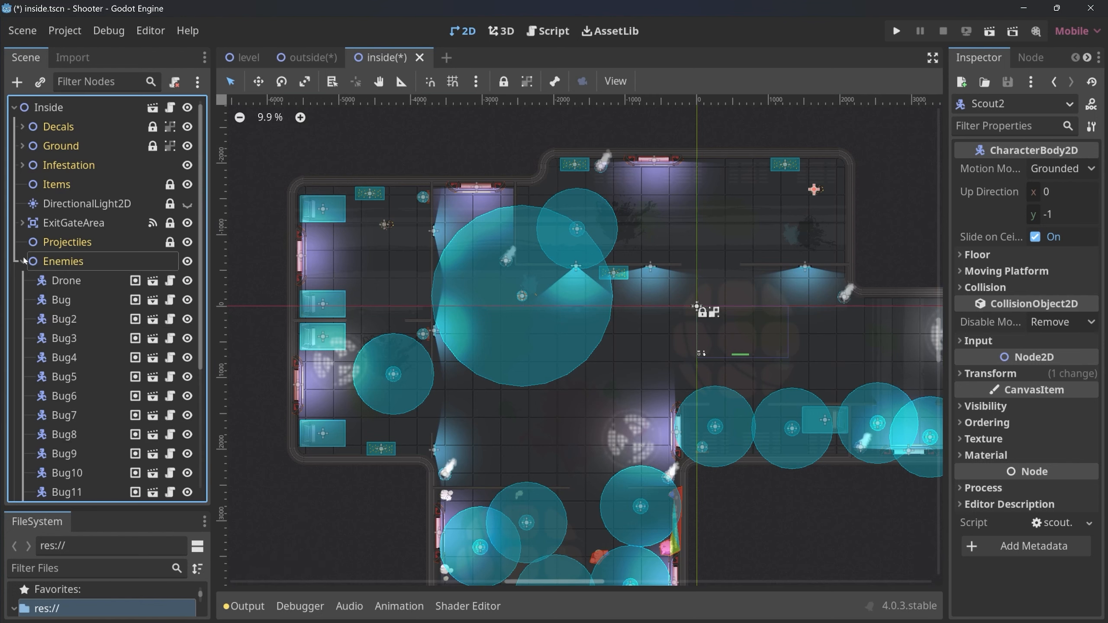
pyautogui.click(23, 261)
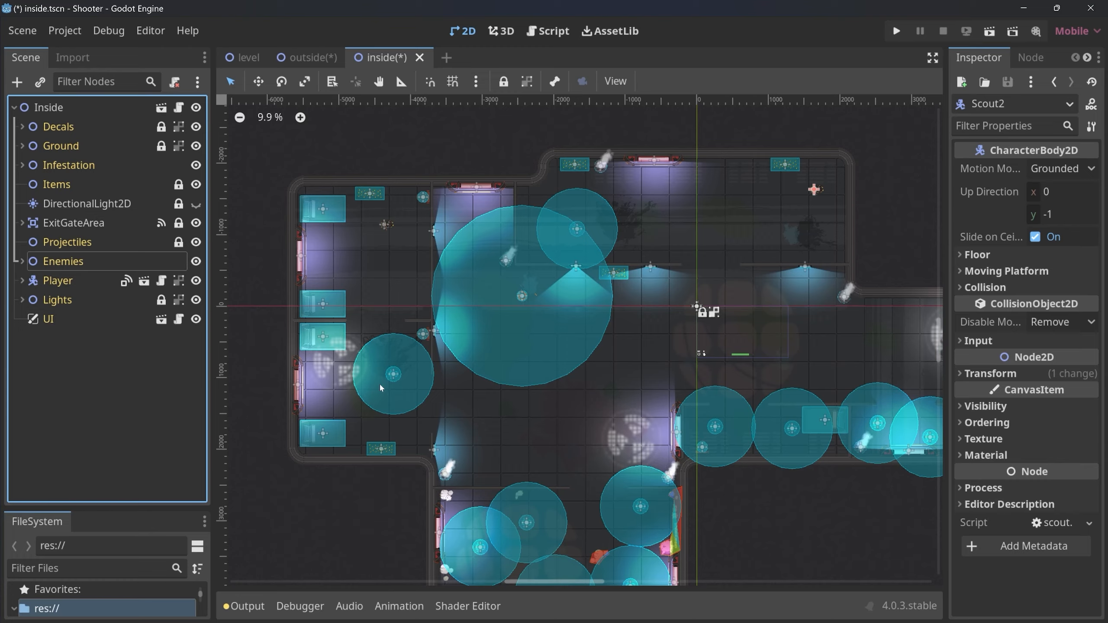
pyautogui.moveTo(769, 437); pyautogui.dragTo(721, 374, button='middle')
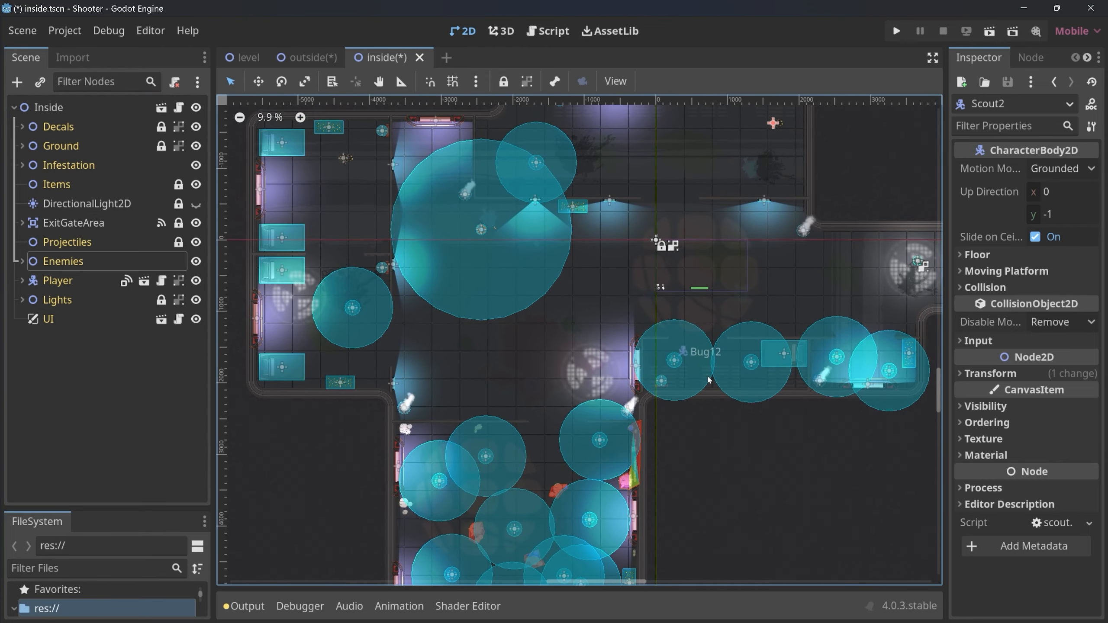